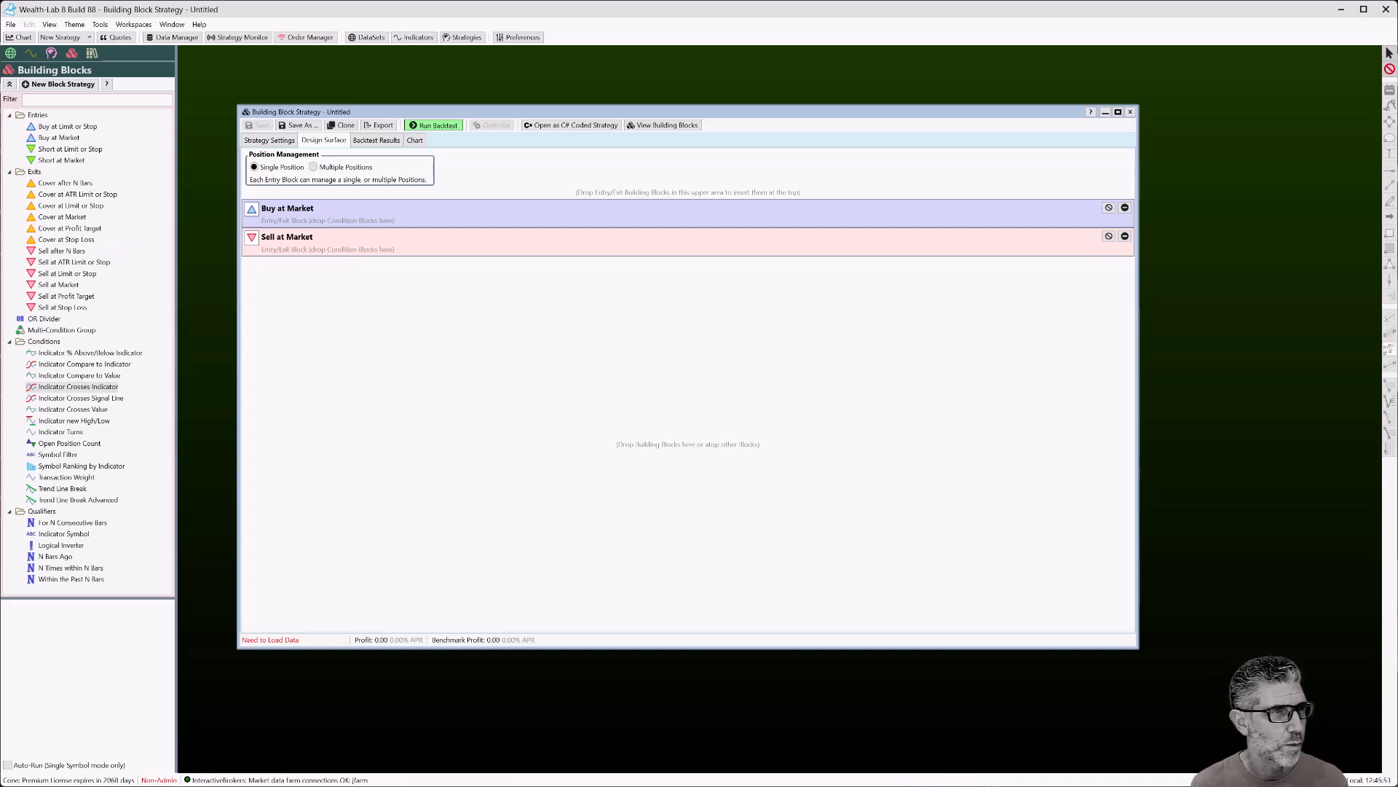
Collapse the building block library to Entries, Exits, Conditions and Qualifiers
left_click(10, 84)
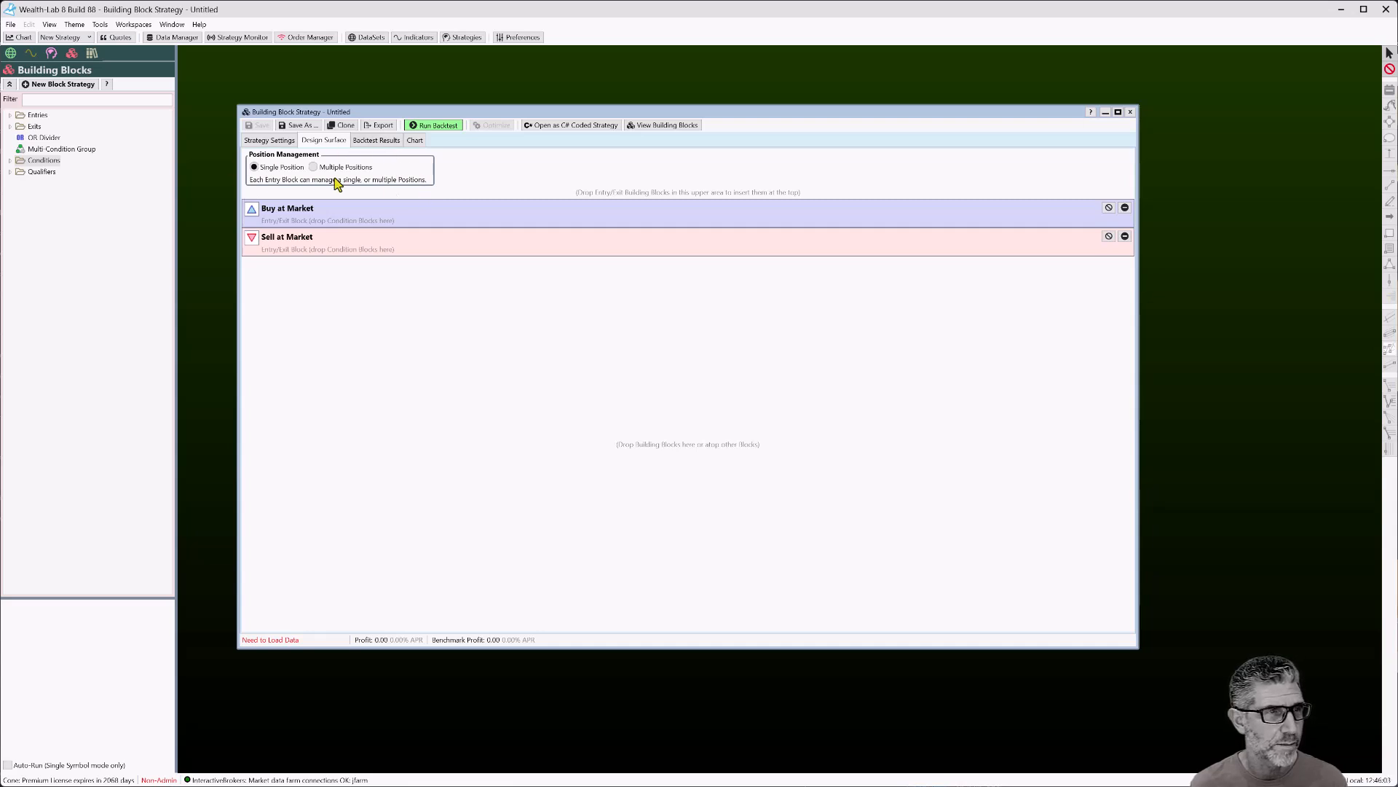
Briefly look inside Qualifiers, then expand the Conditions folder to list its condition blocks
left_click(11, 172)
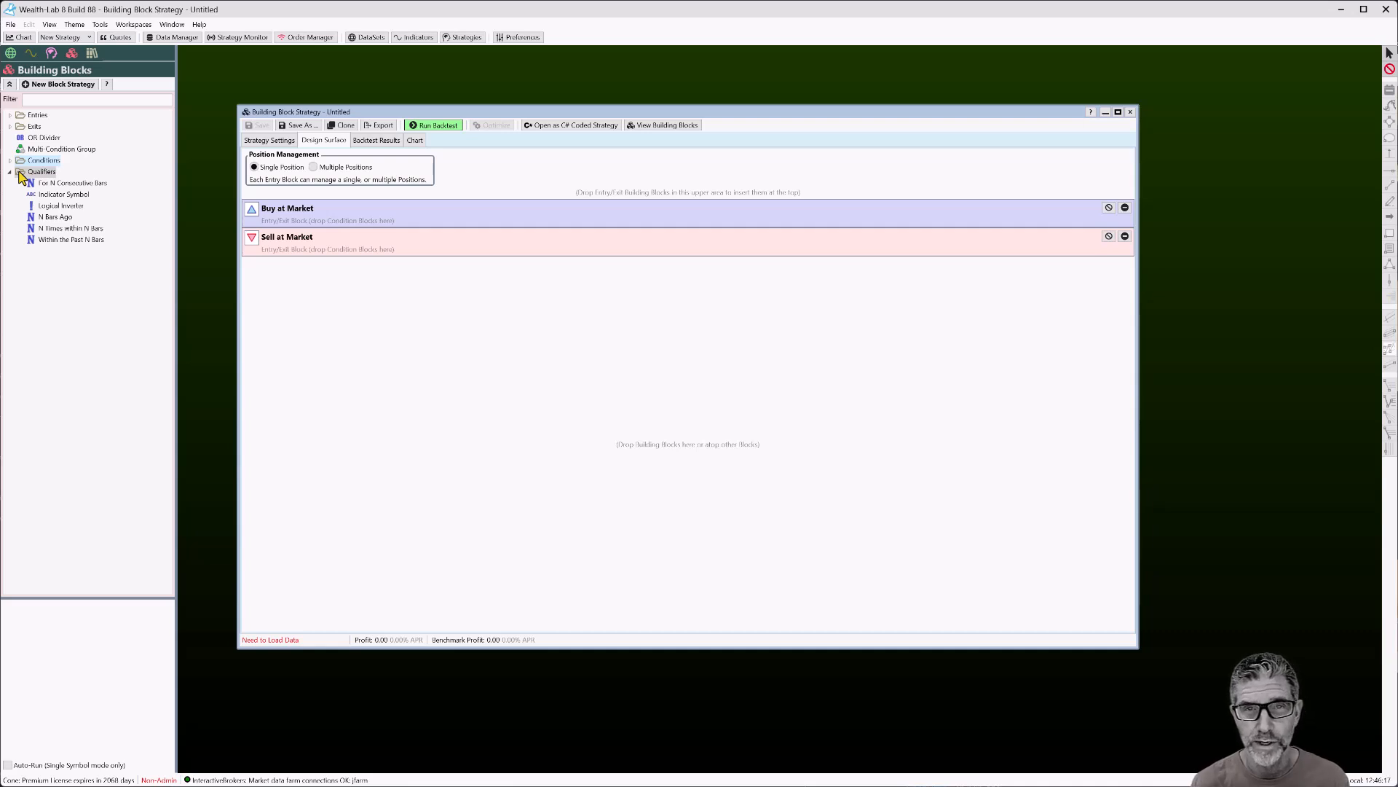
left_click(18, 173)
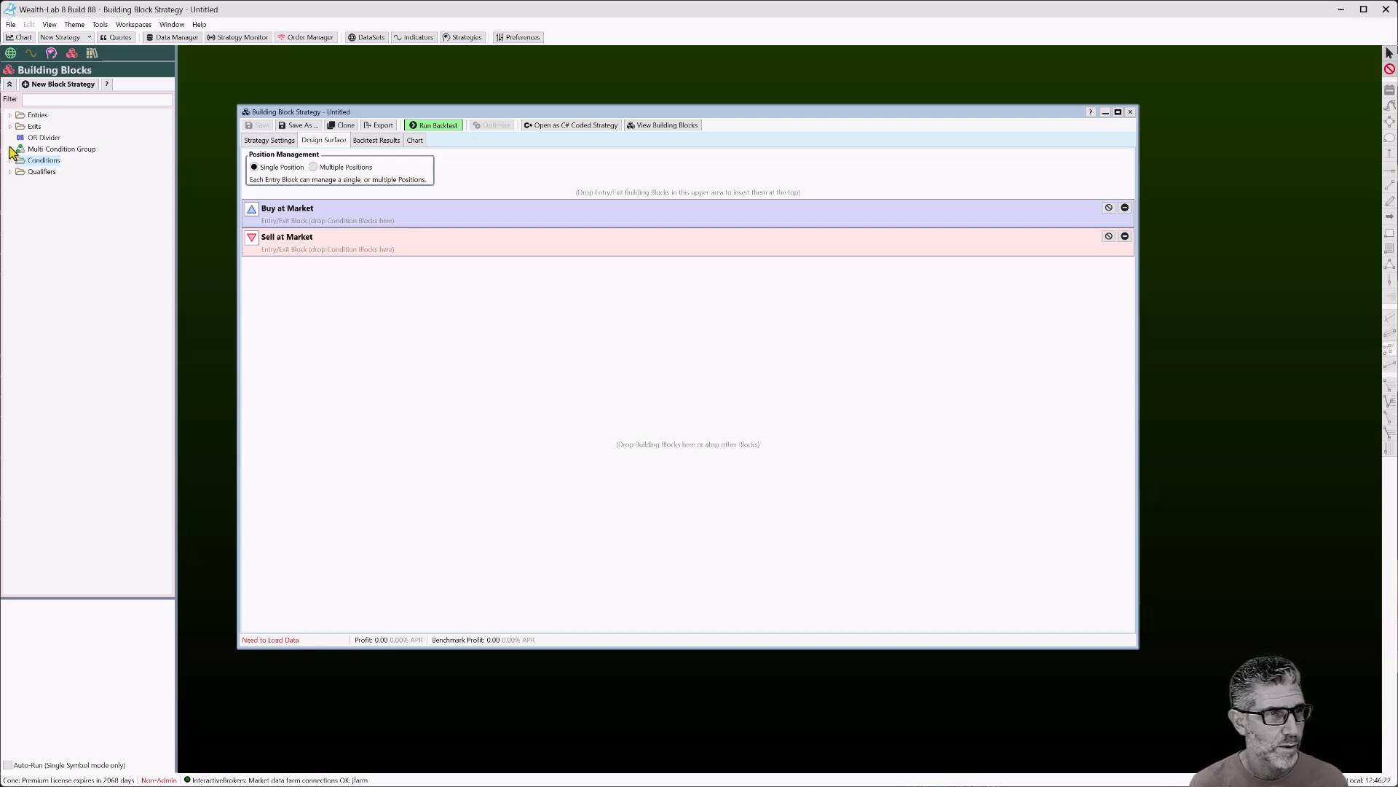
left_click(16, 166)
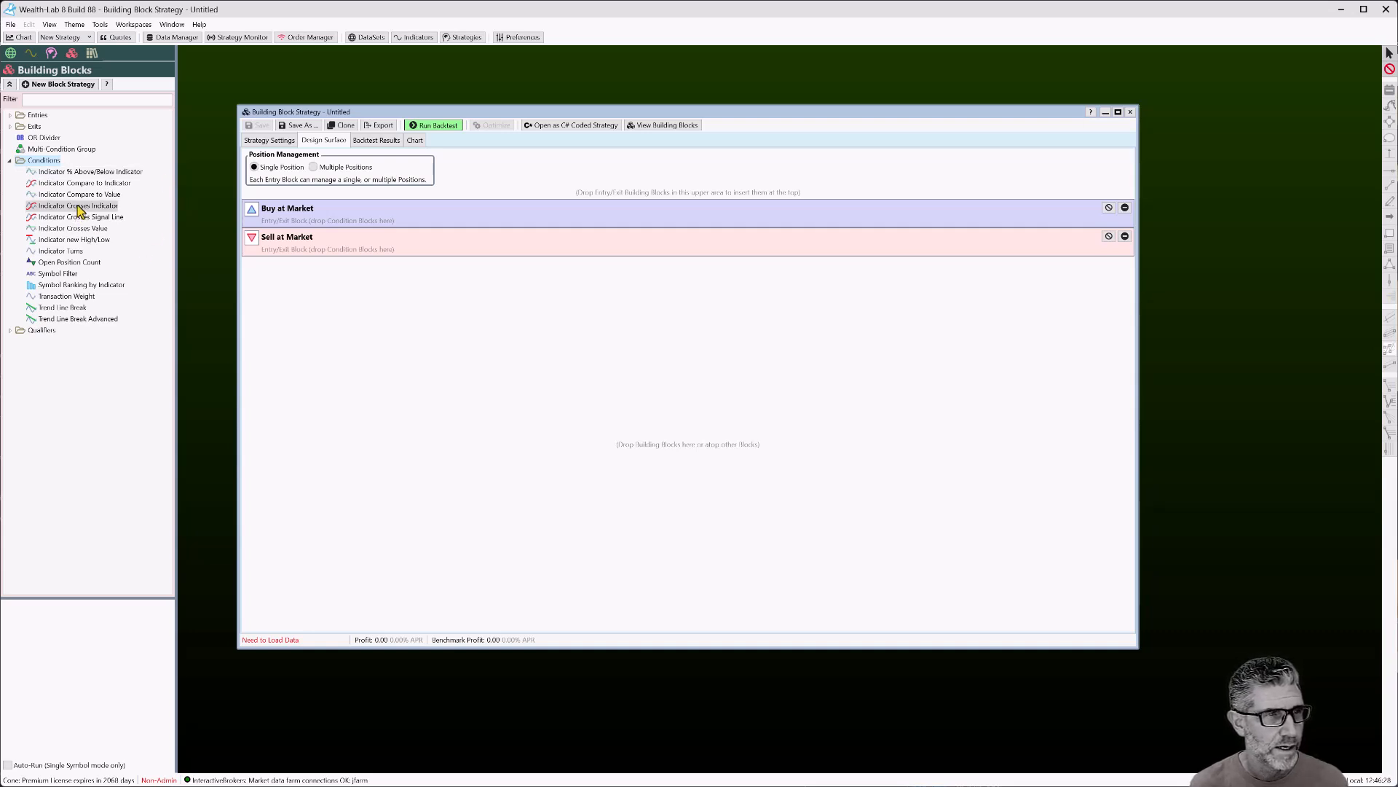
Give the Buy block an Indicator Crosses Indicator condition: SMA(Close,20) crosses over SMA(Close,50)
left_click_drag(78, 211, 446, 224)
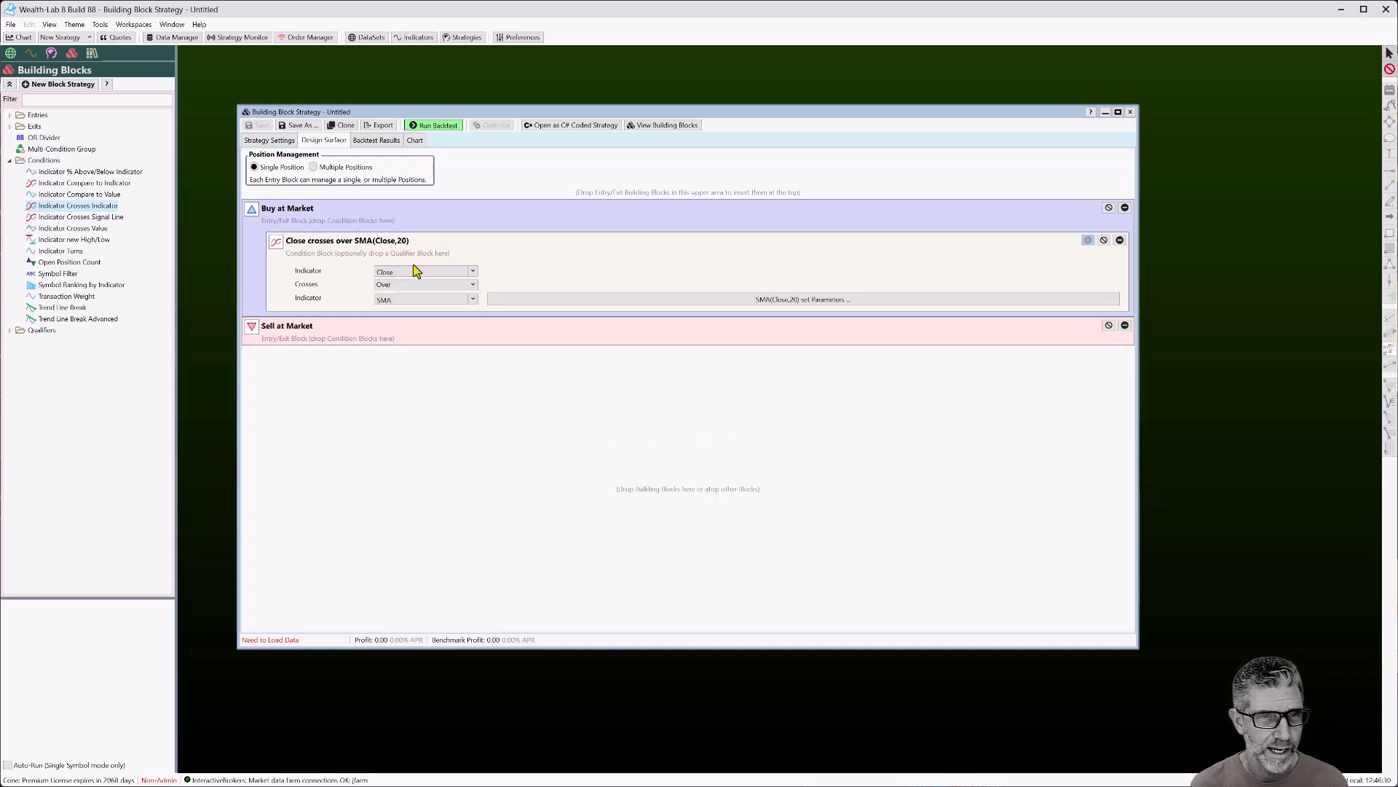
left_click(410, 270)
type("SMA")
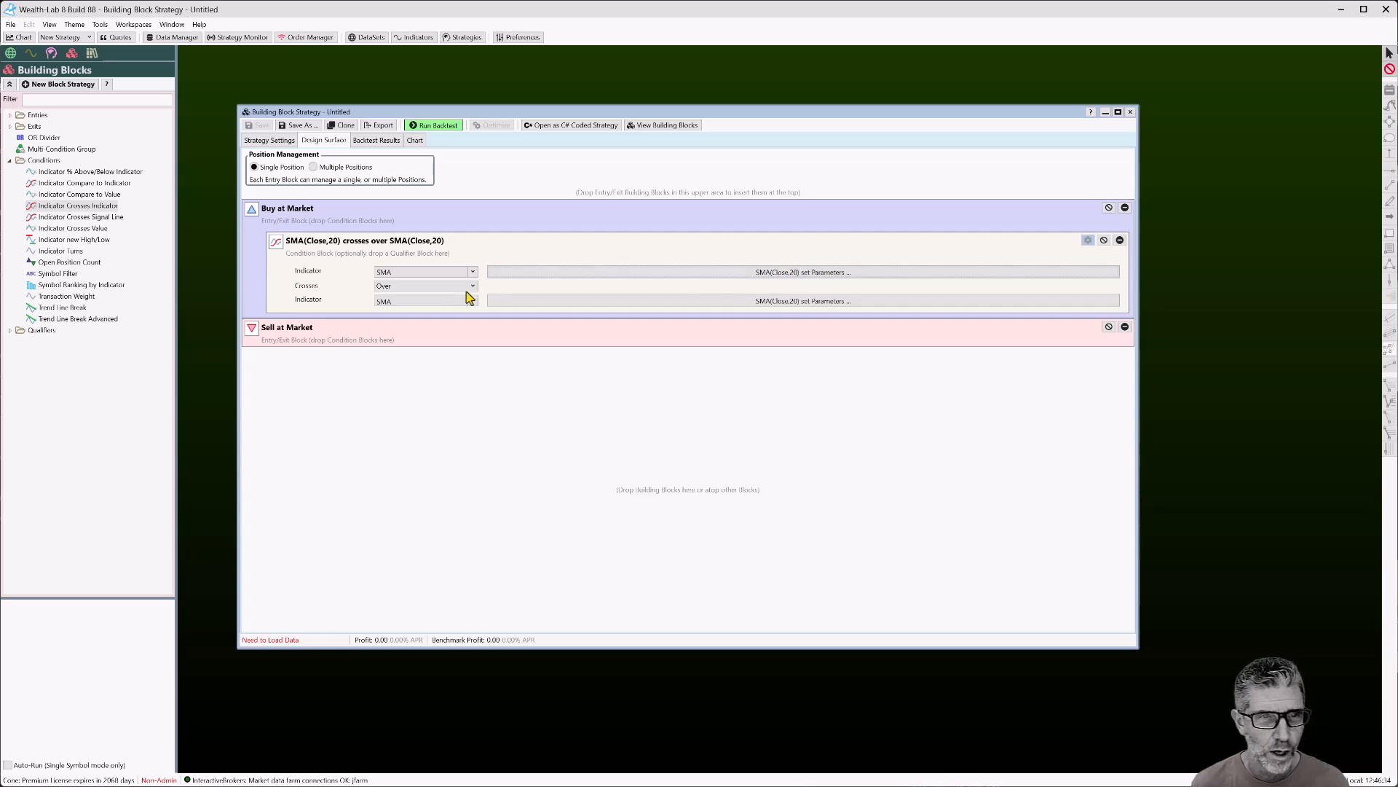
left_click(748, 301)
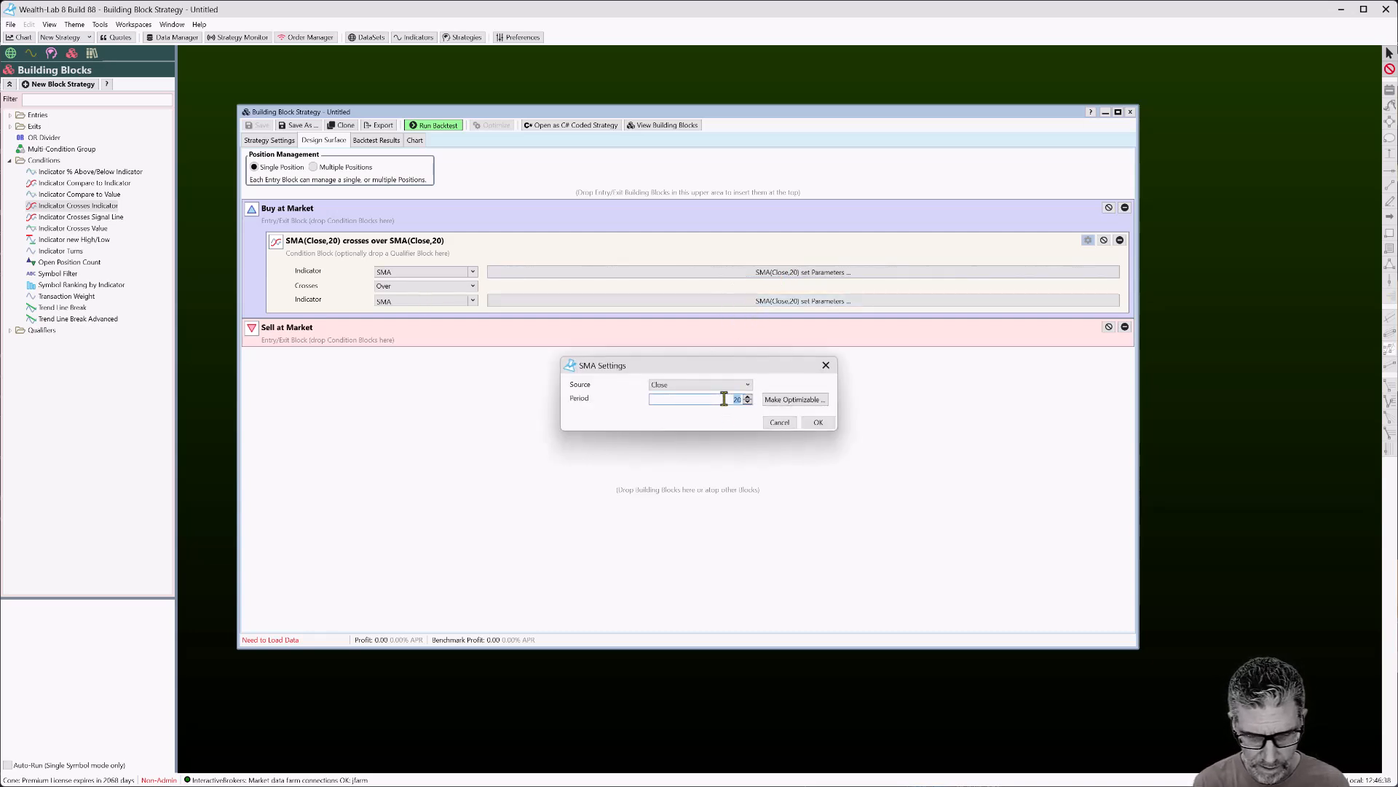
type("50")
left_click(818, 422)
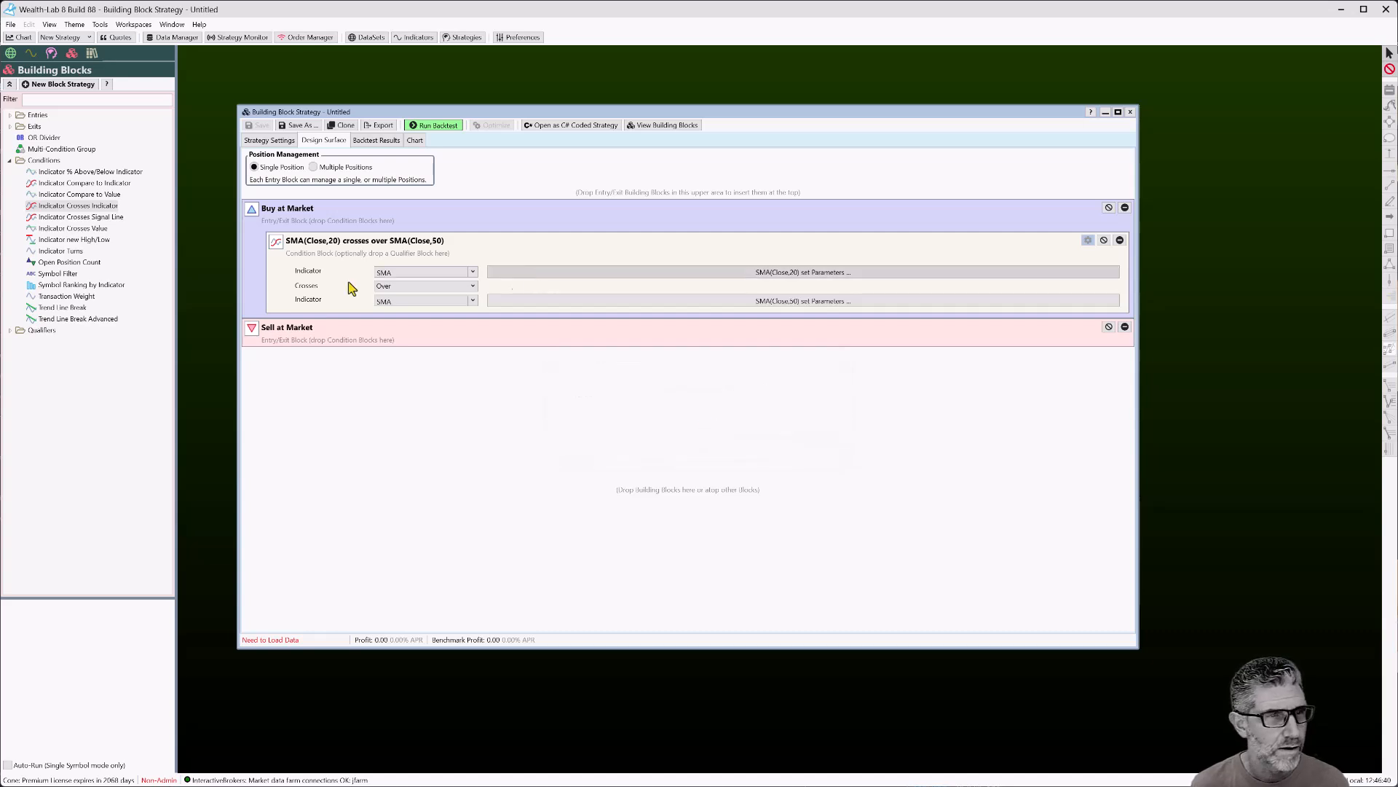
Give the Sell block a condition where SMA(Close,20) crosses under SMA(Close,50)
left_click_drag(80, 206, 407, 366)
left_click(426, 404)
left_click(421, 427)
double_click(405, 393)
type("S")
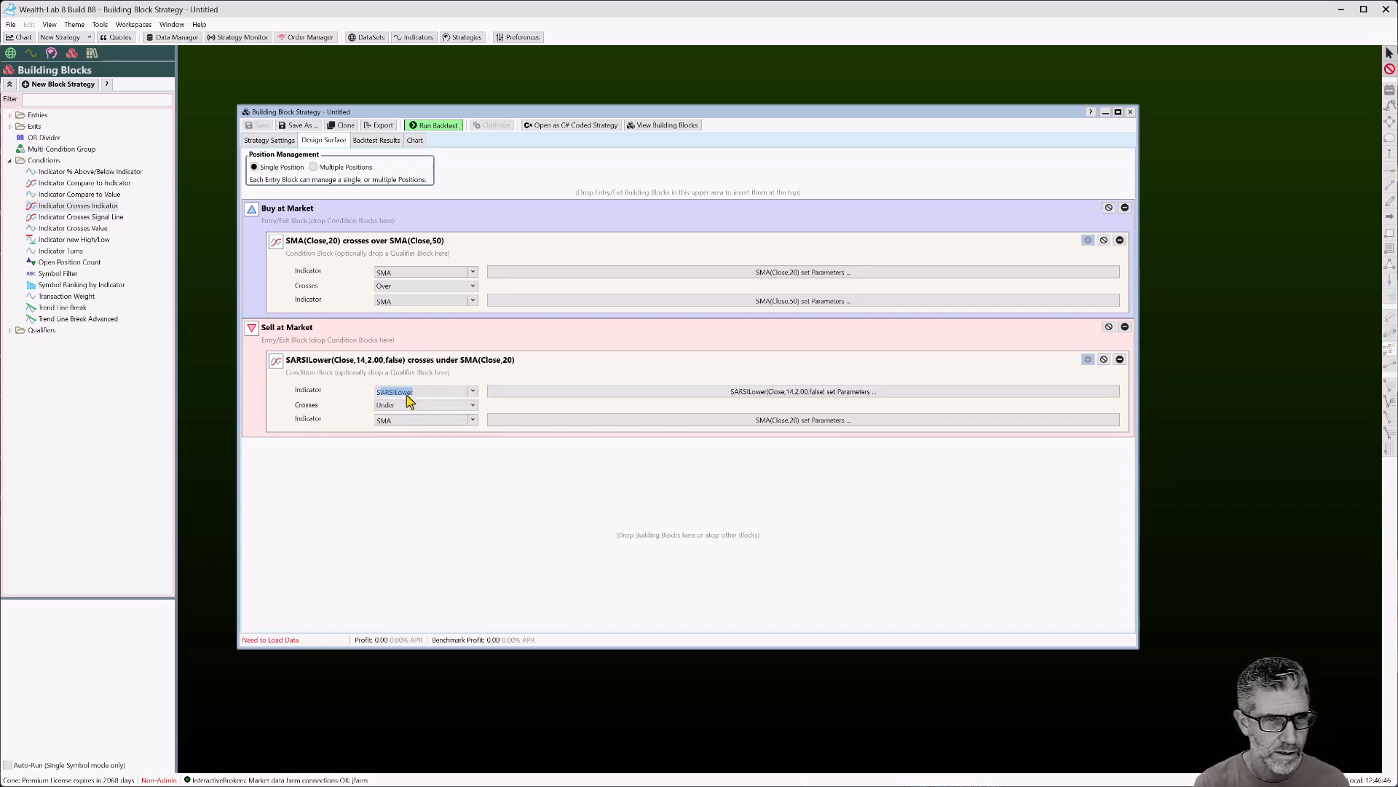
type("MA")
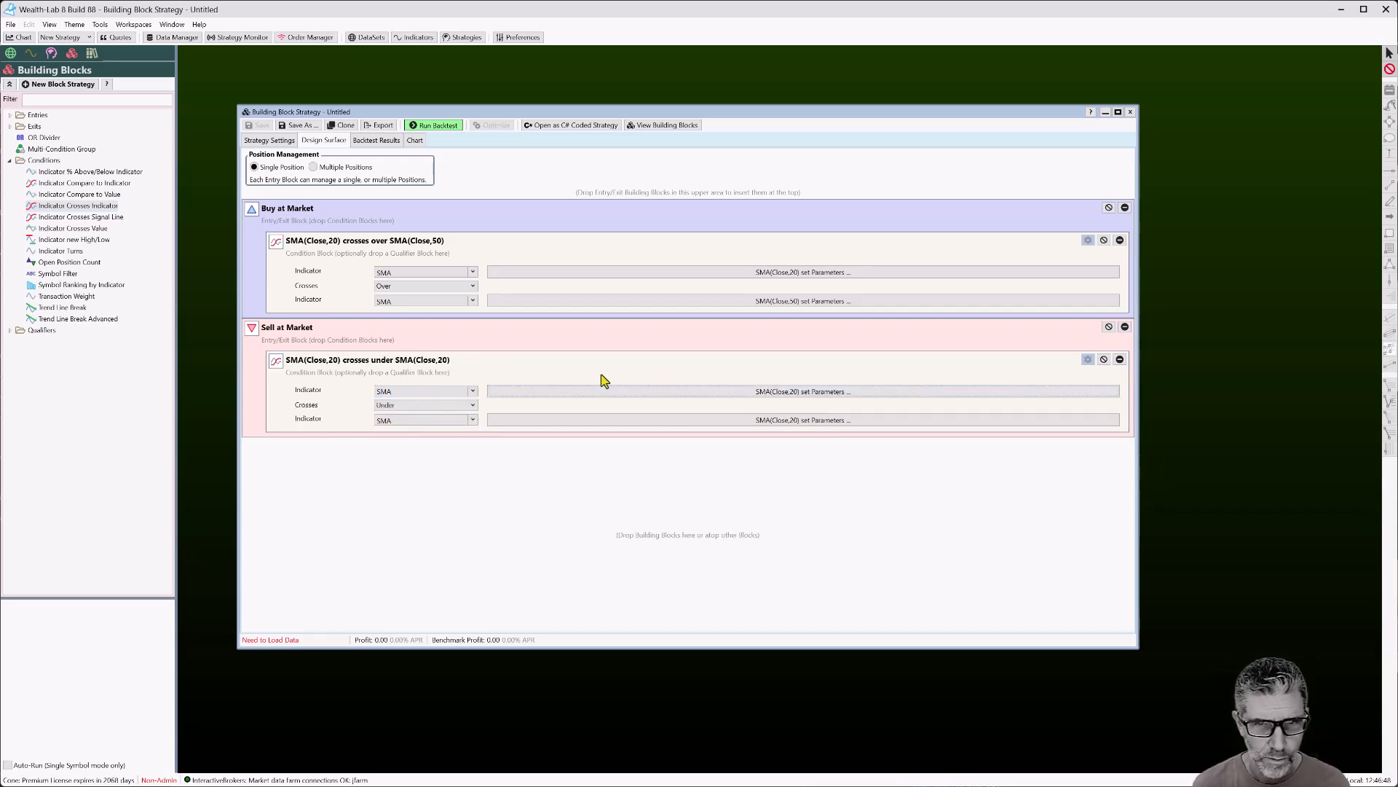
left_click(747, 421)
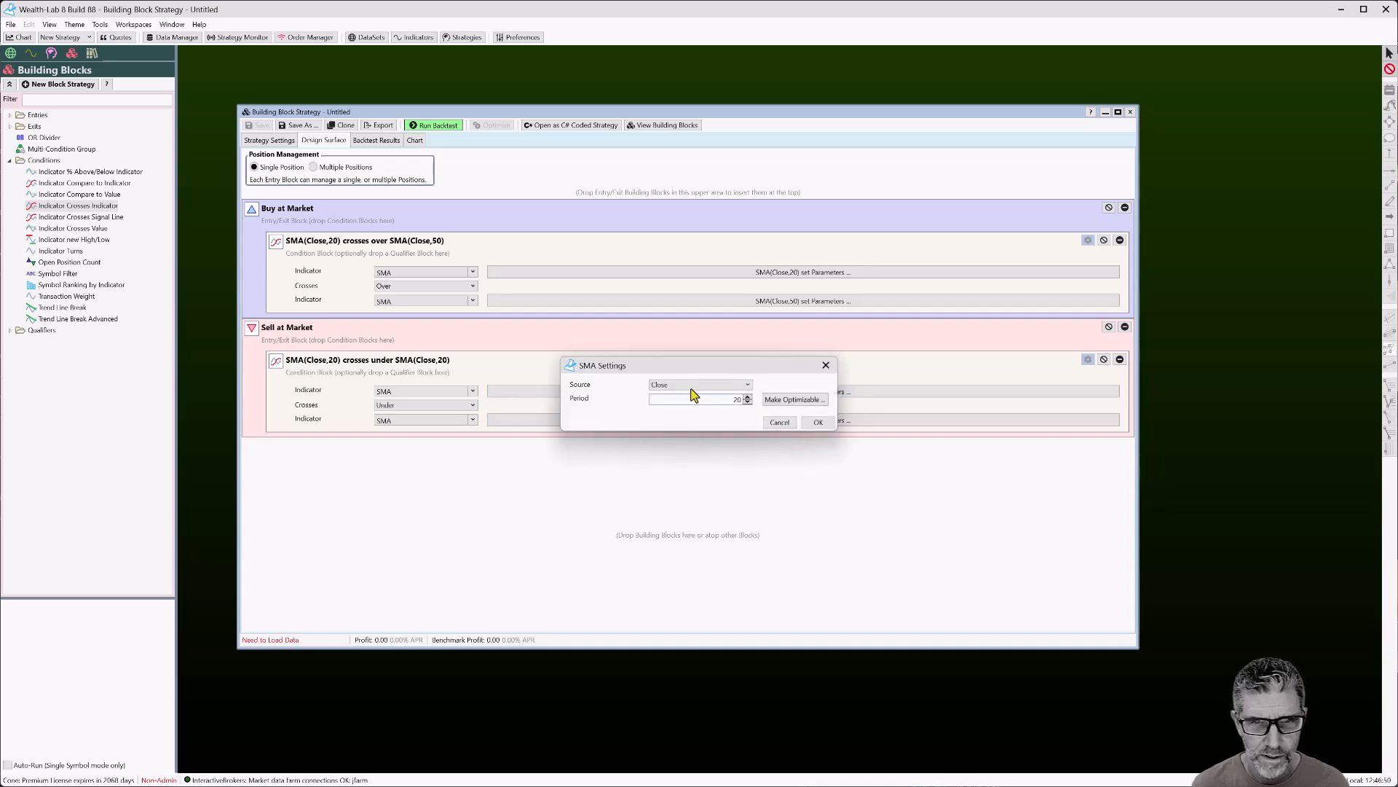
left_click(710, 398)
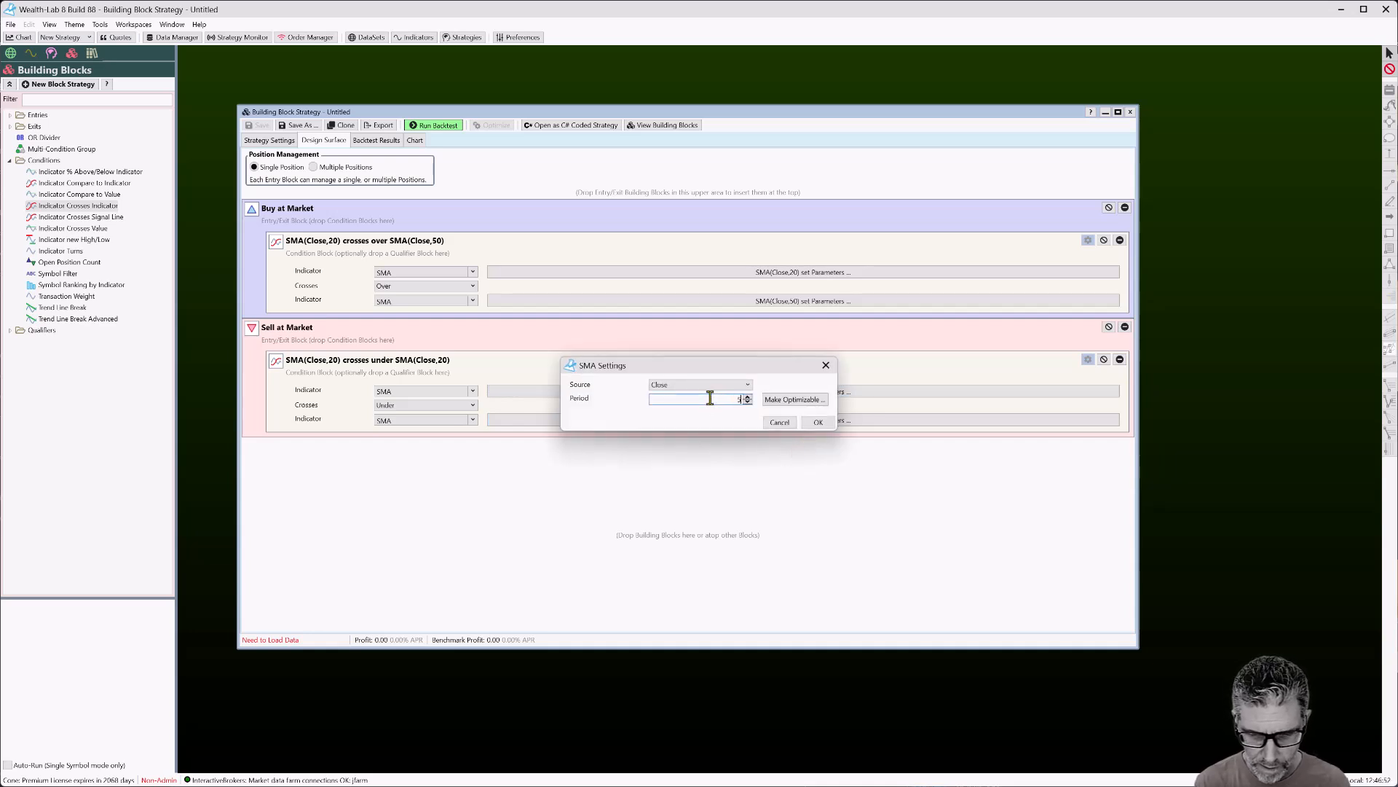
type("50")
left_click(819, 422)
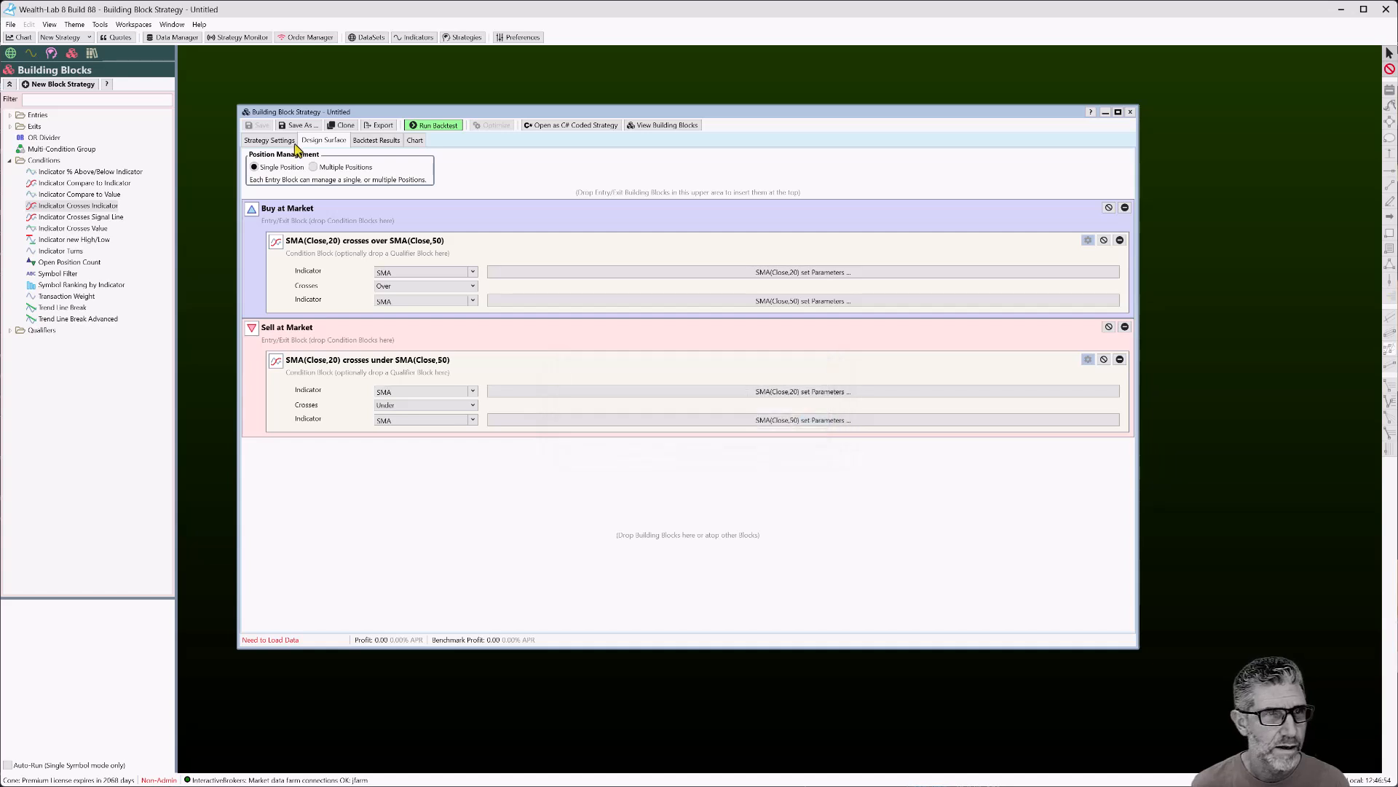
Backtest the SMA crossover strategy on SPY and scroll back through earlier price bars
left_click(287, 141)
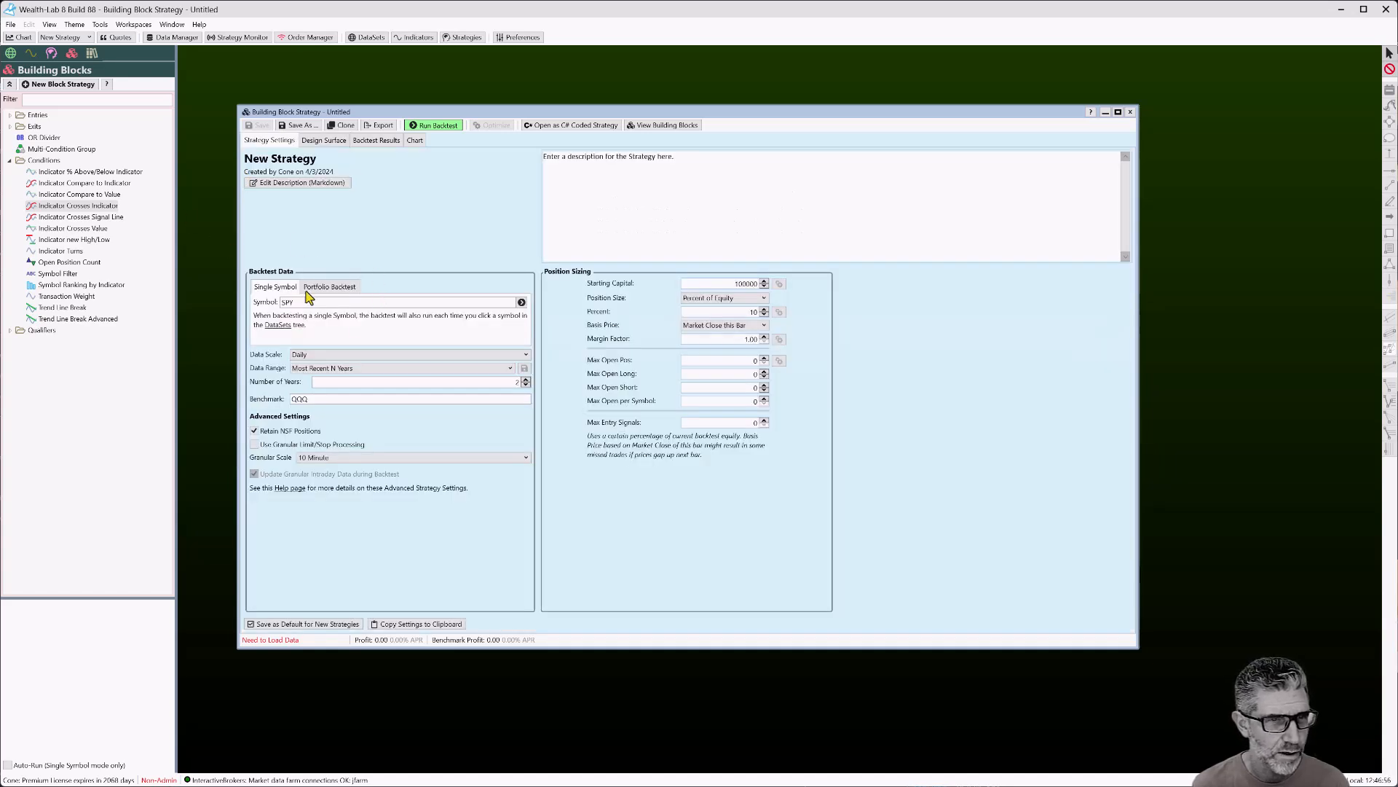
left_click(434, 129)
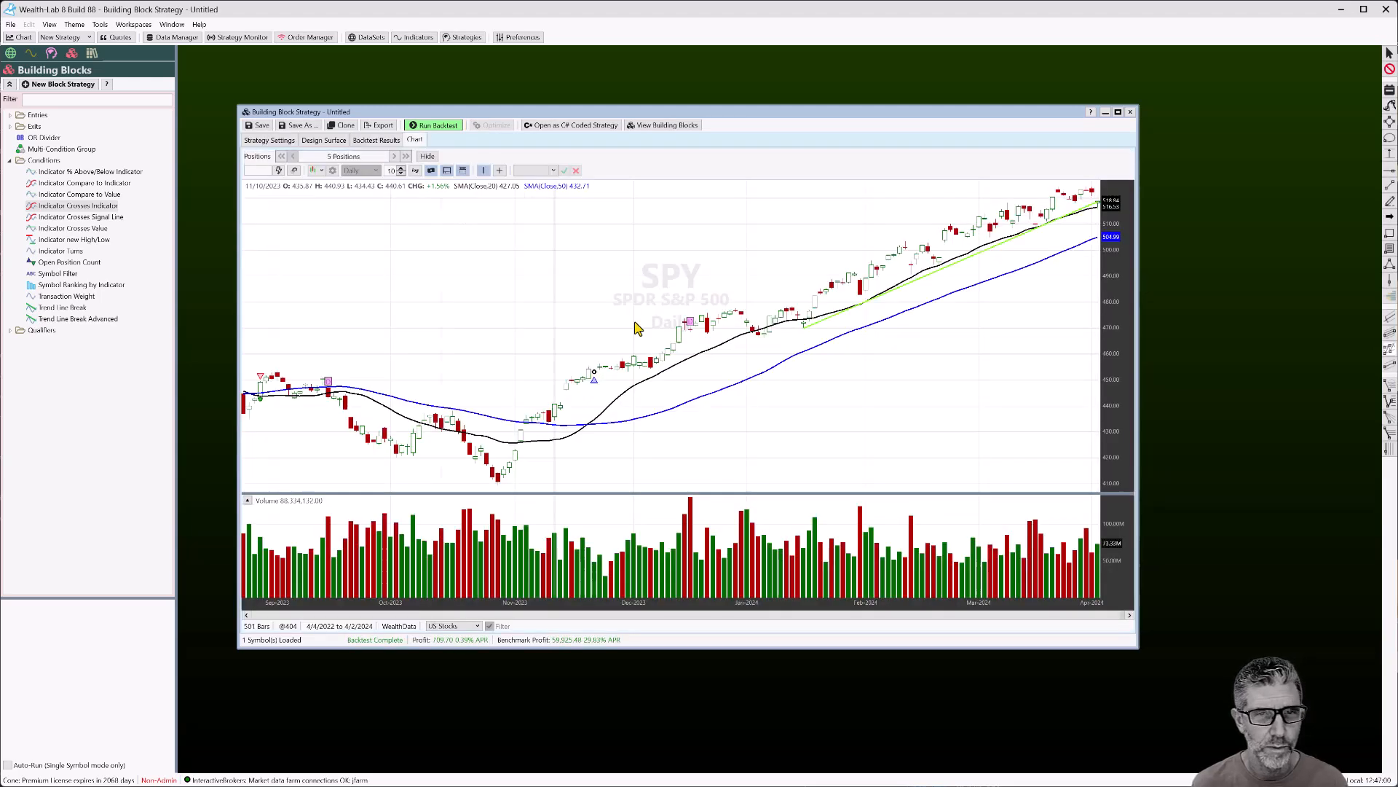
mouse_move(593, 386)
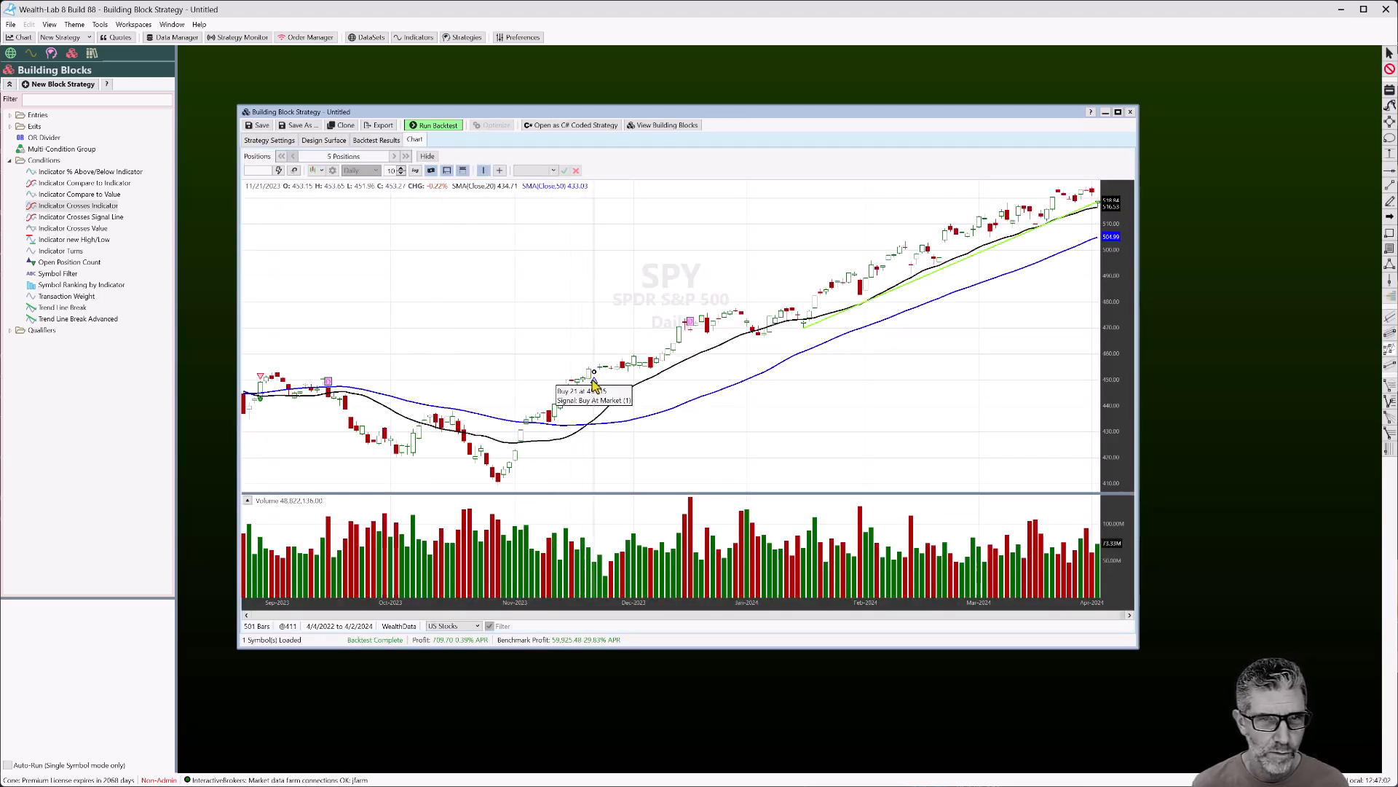
scroll(955, 374, "down", 2)
left_click_drag(519, 397, 628, 368)
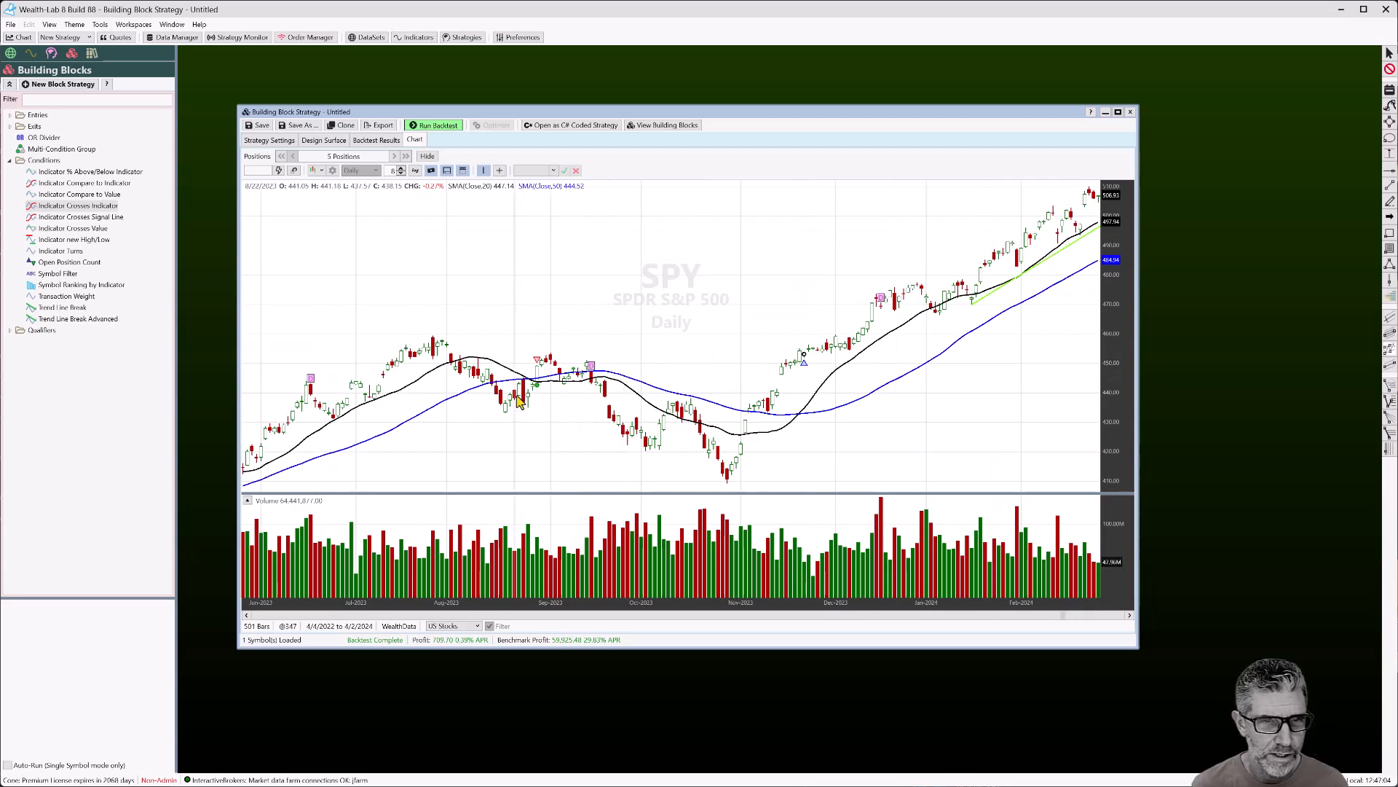
Glance at the Strategy Settings again and return to the Design Surface
left_click(321, 142)
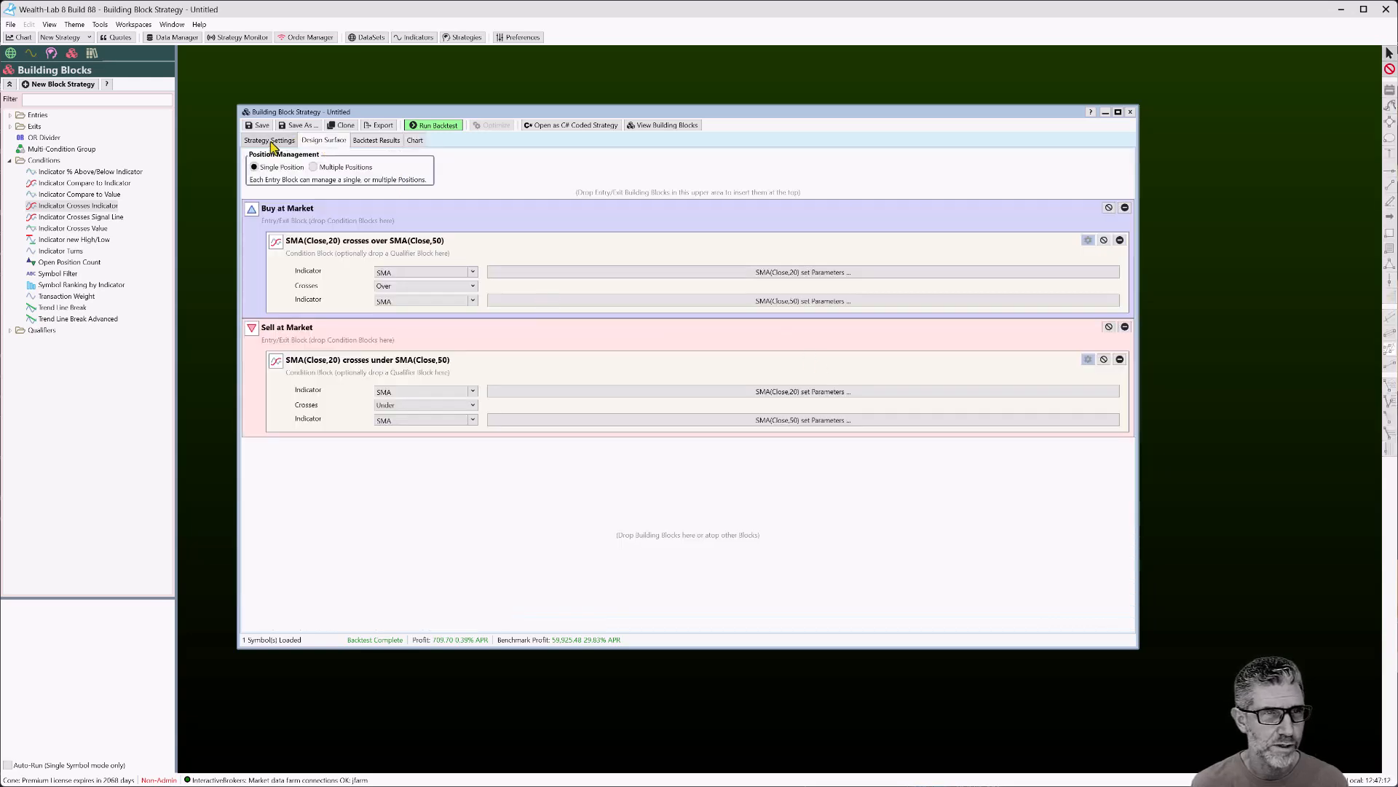
left_click(270, 141)
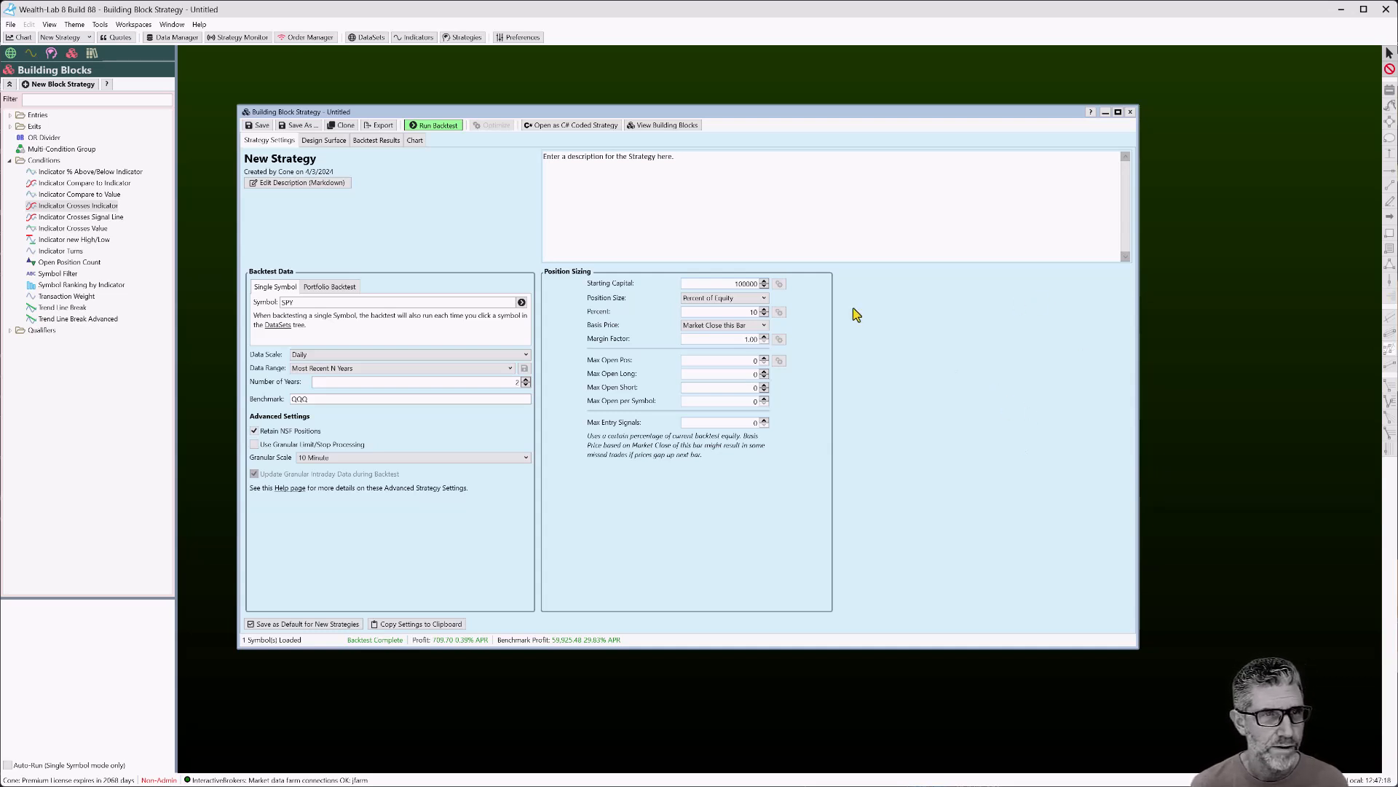
left_click(327, 141)
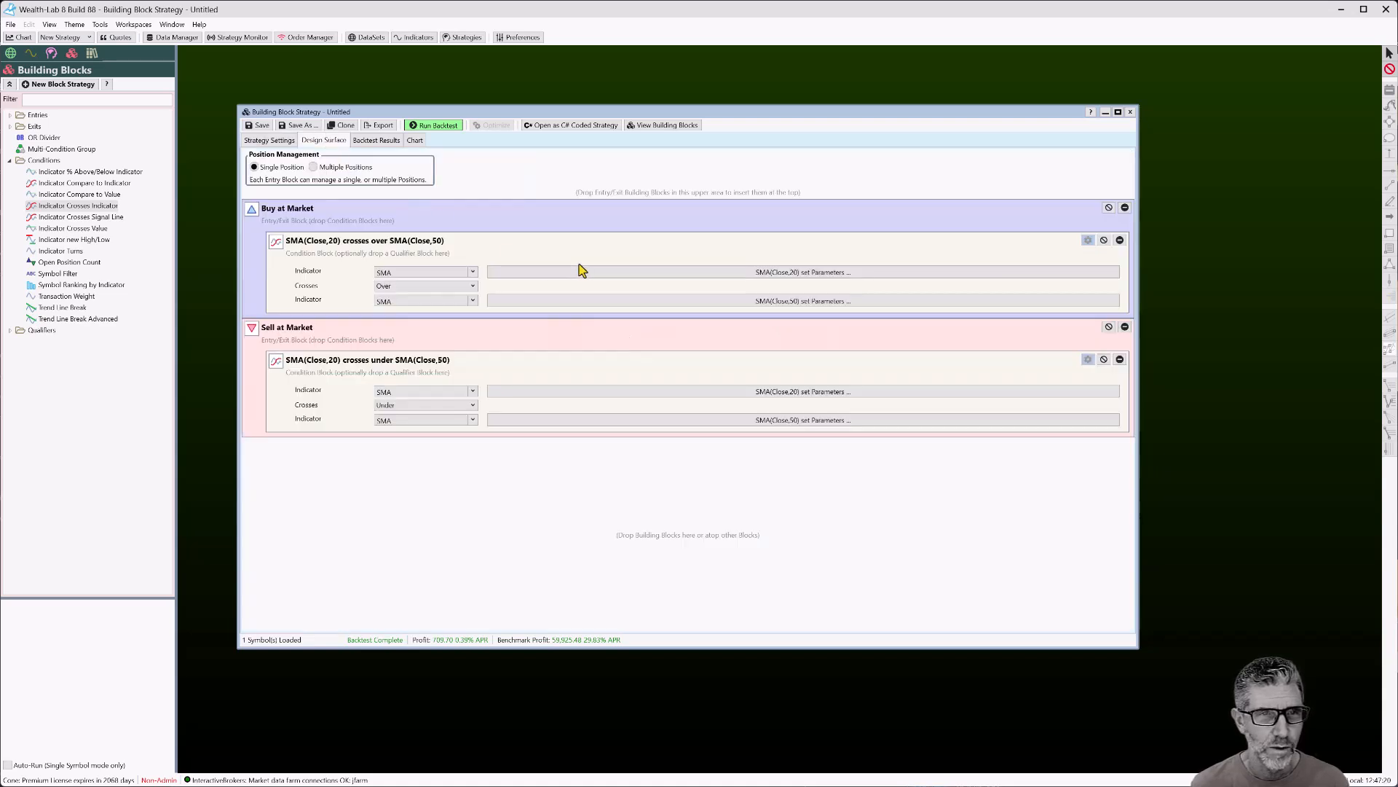
Try Make Optimizable on an SMA, cancel it, then open the Buy SMA(Close,20) parameters
left_click(702, 275)
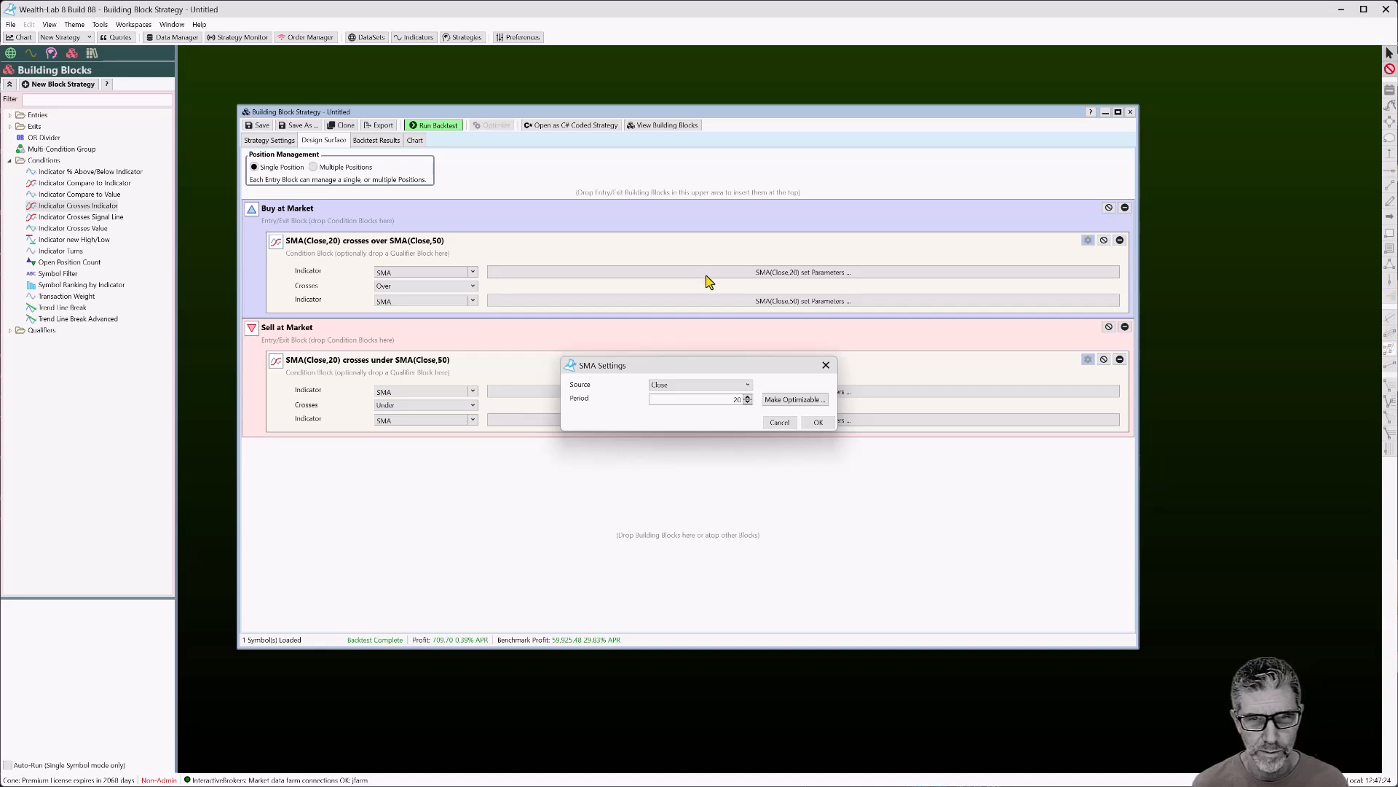
left_click(797, 403)
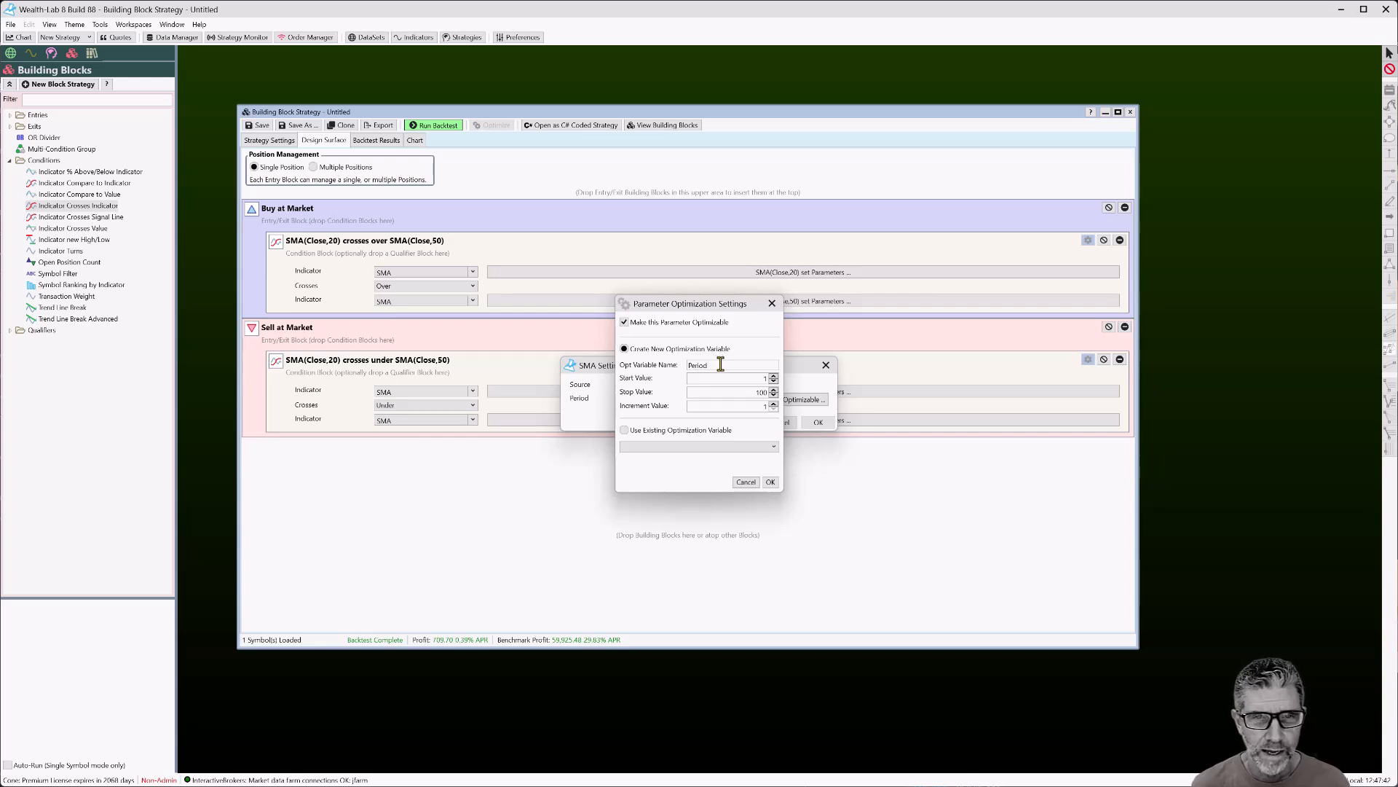
left_click(746, 483)
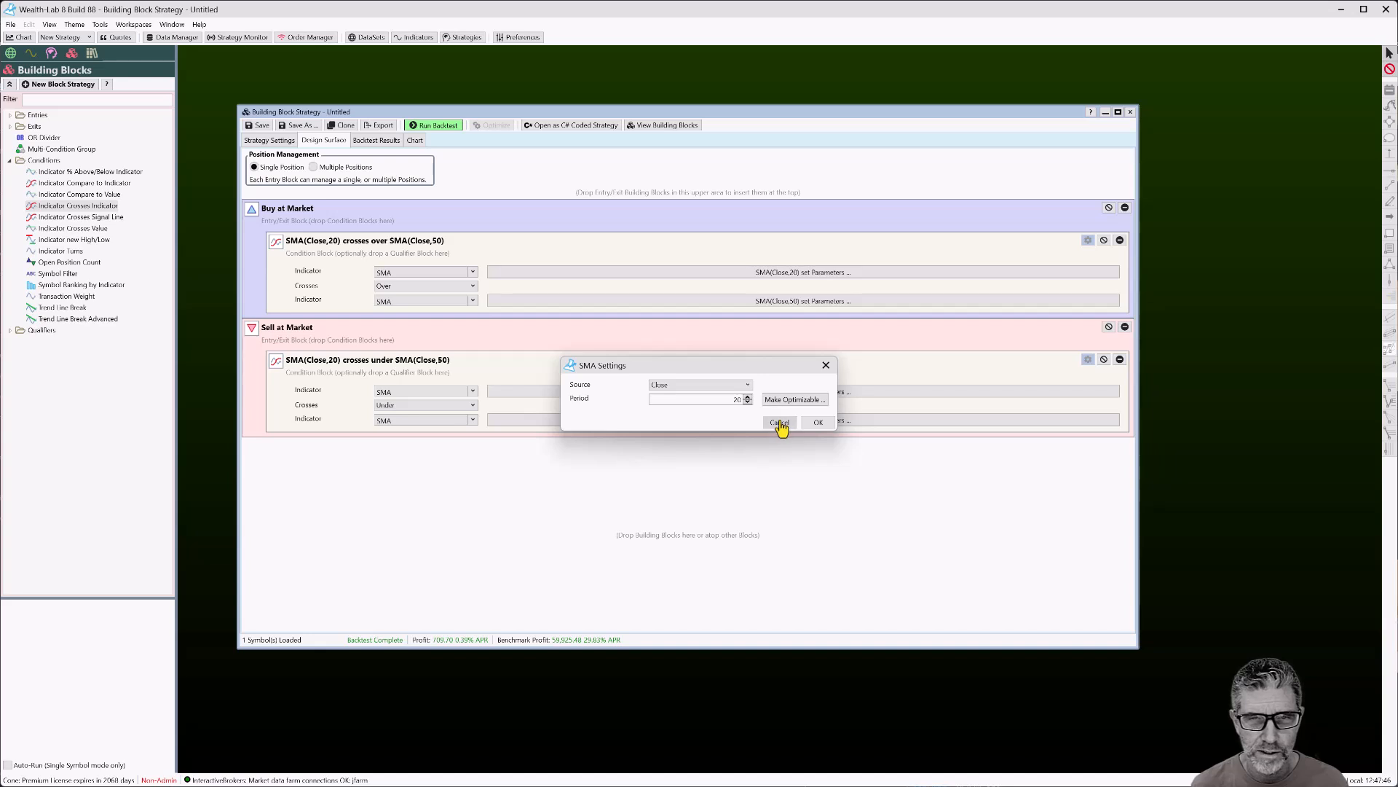
left_click(780, 423)
left_click(800, 273)
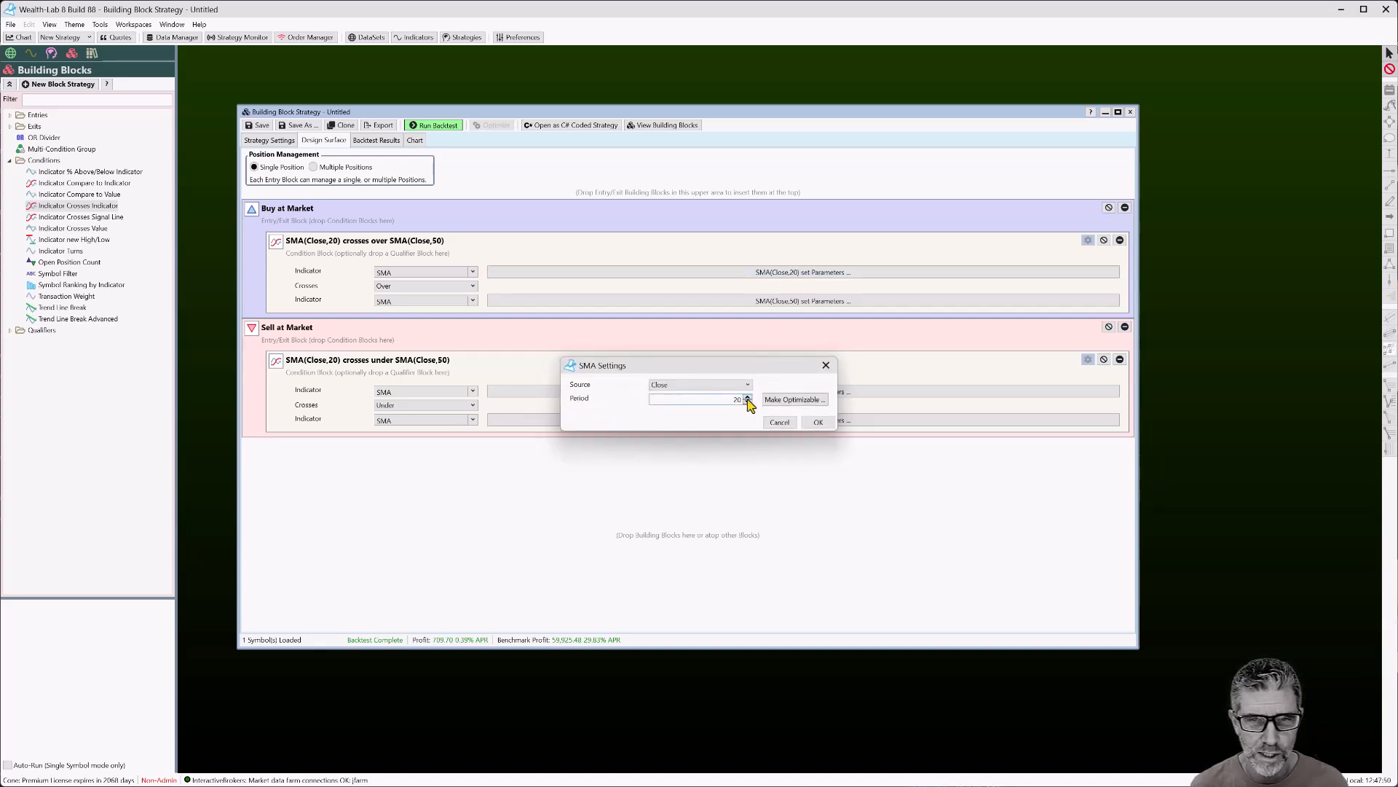
Make the Buy fast SMA period optimizable from 10 to 30 by 2, defaulting to 18
left_click(794, 405)
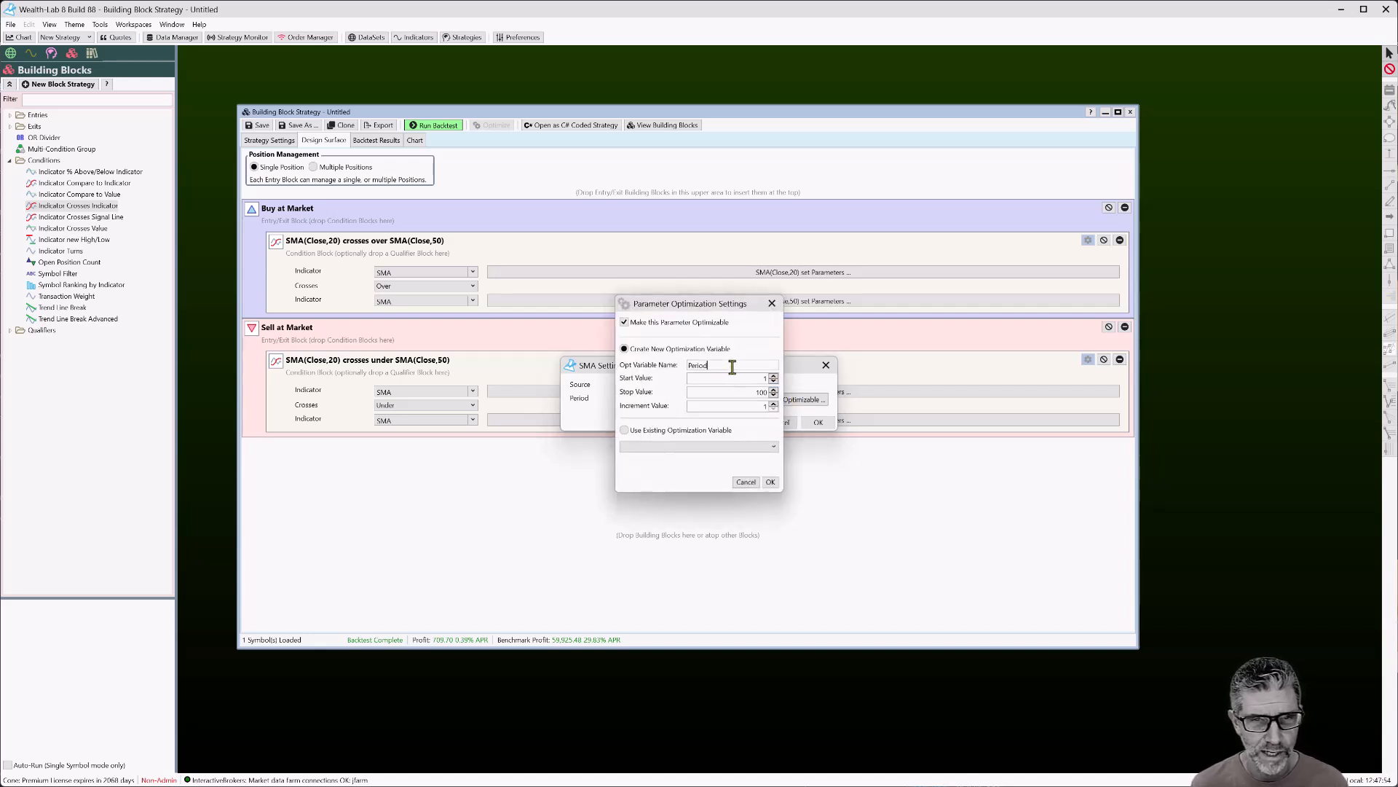
type("1")
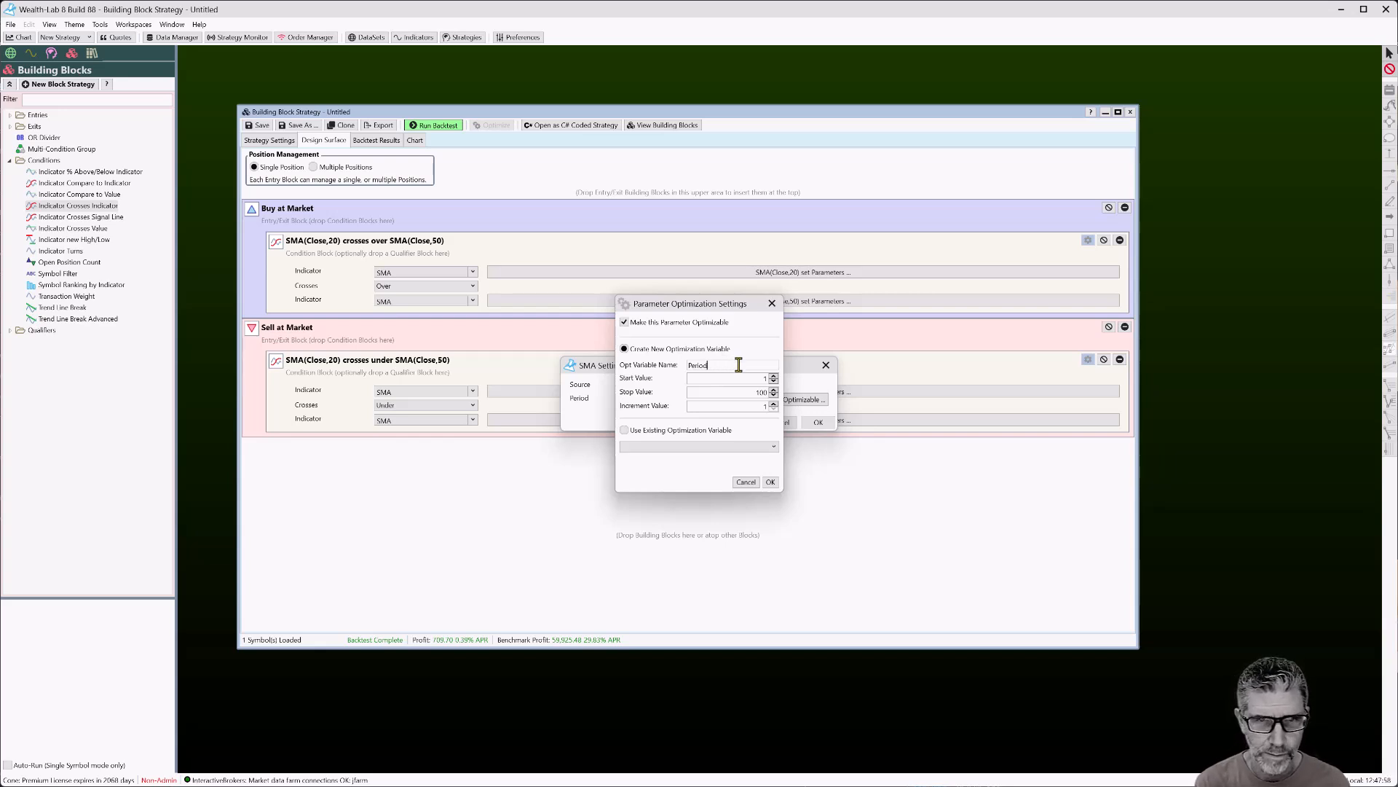
type("AST")
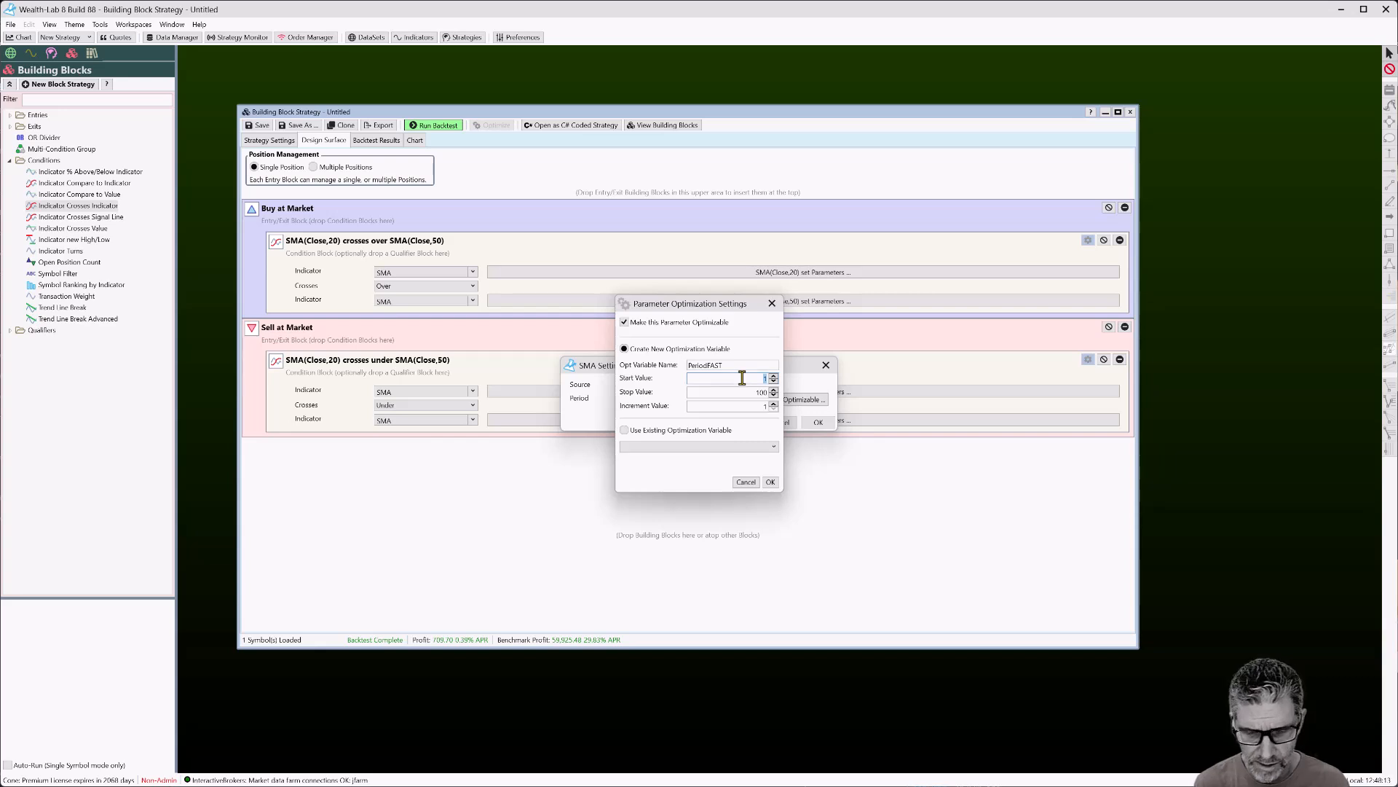
left_click(745, 393)
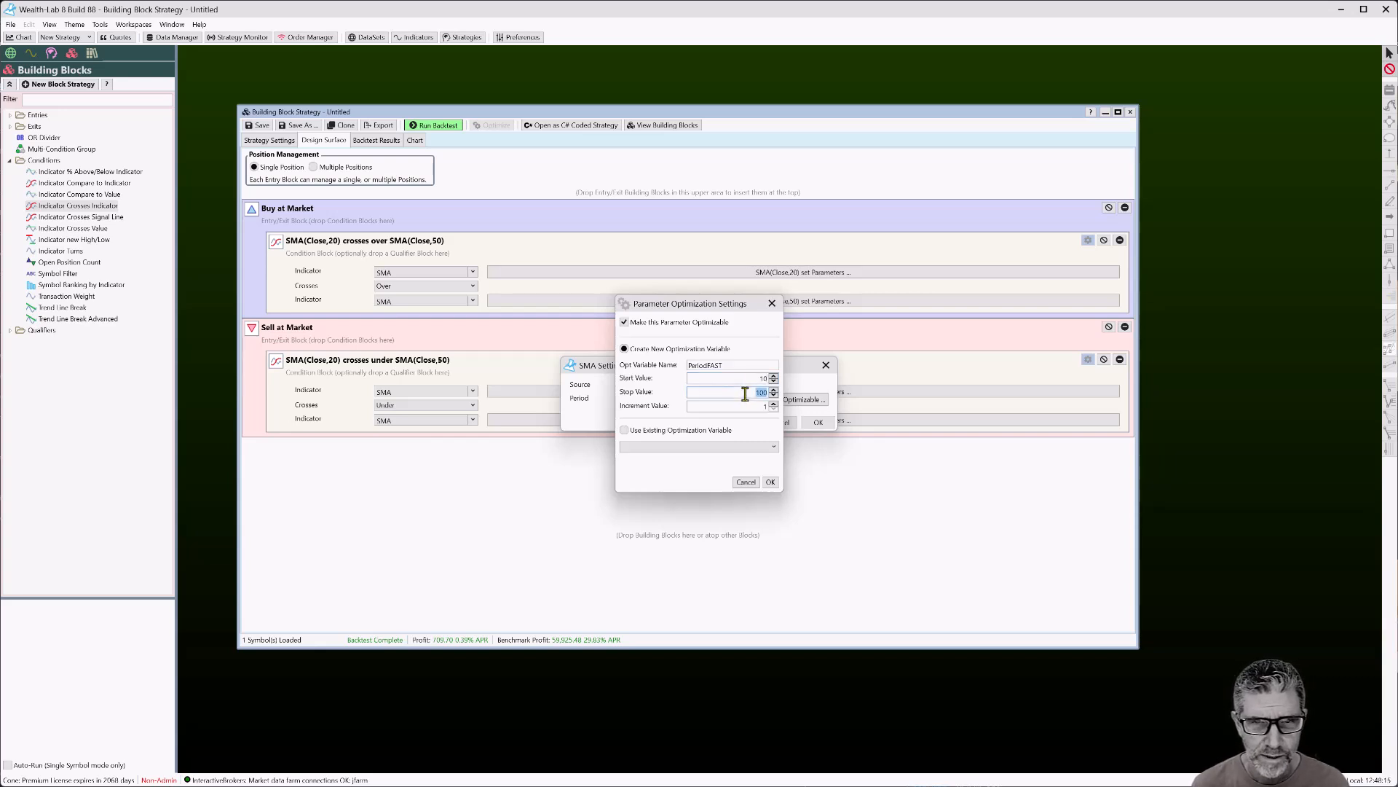
type("30")
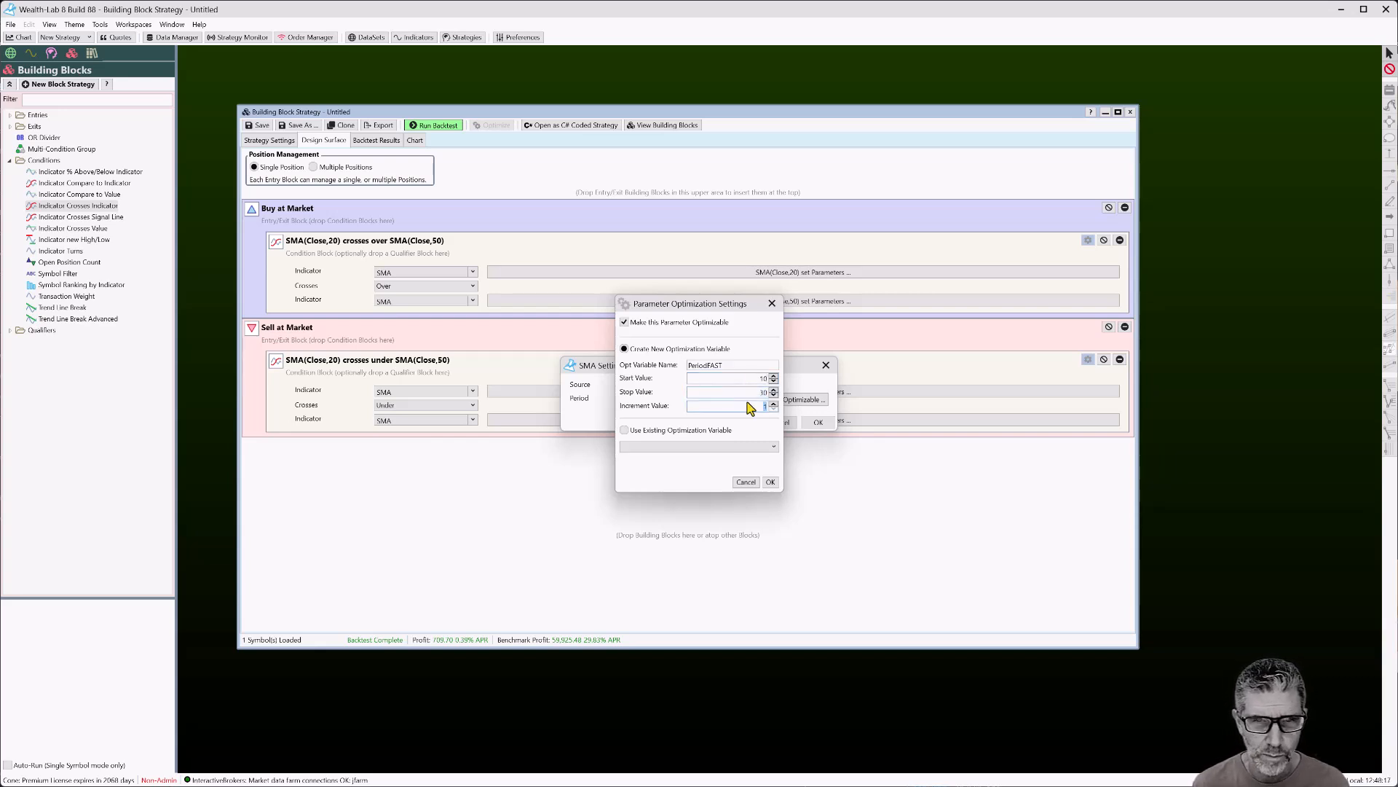
type("5")
key("BackSpace")
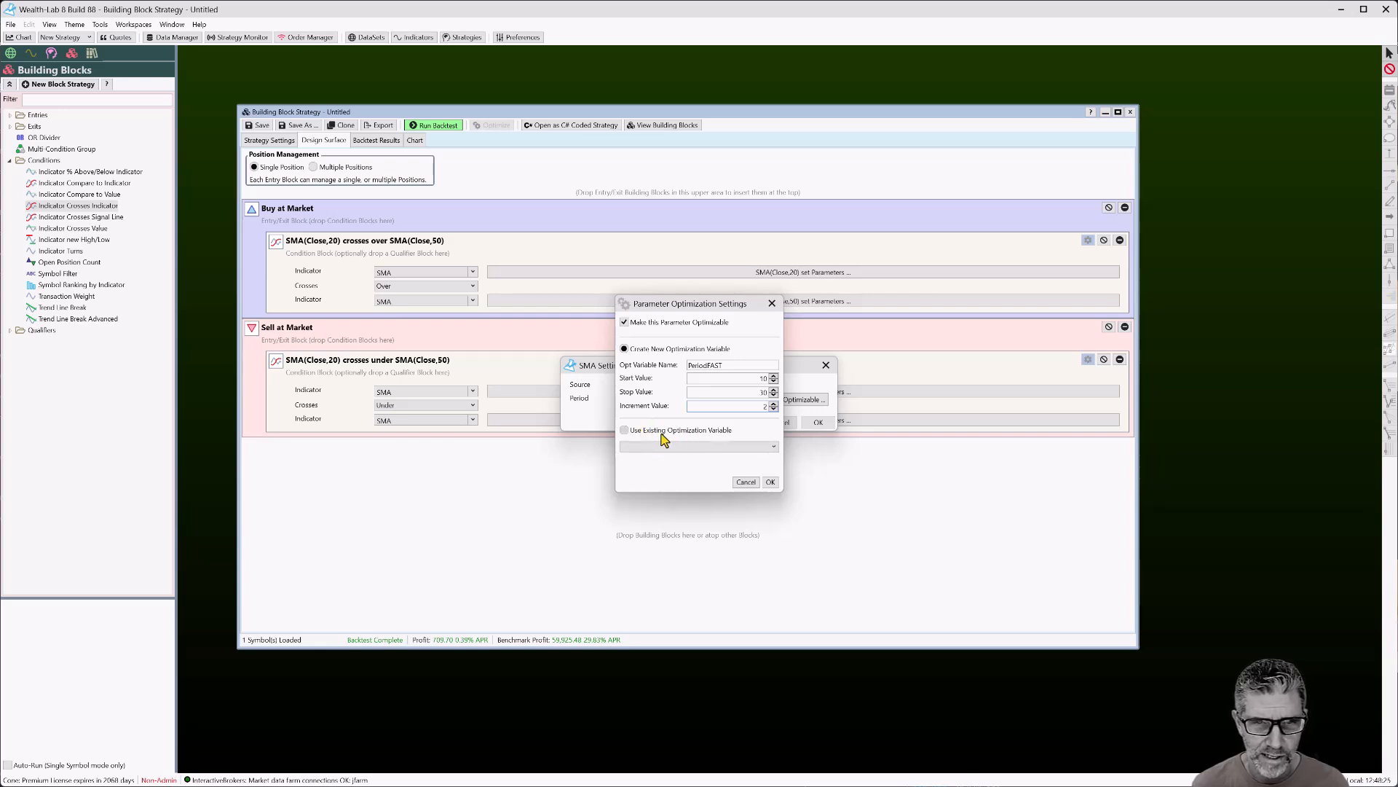
left_click(770, 482)
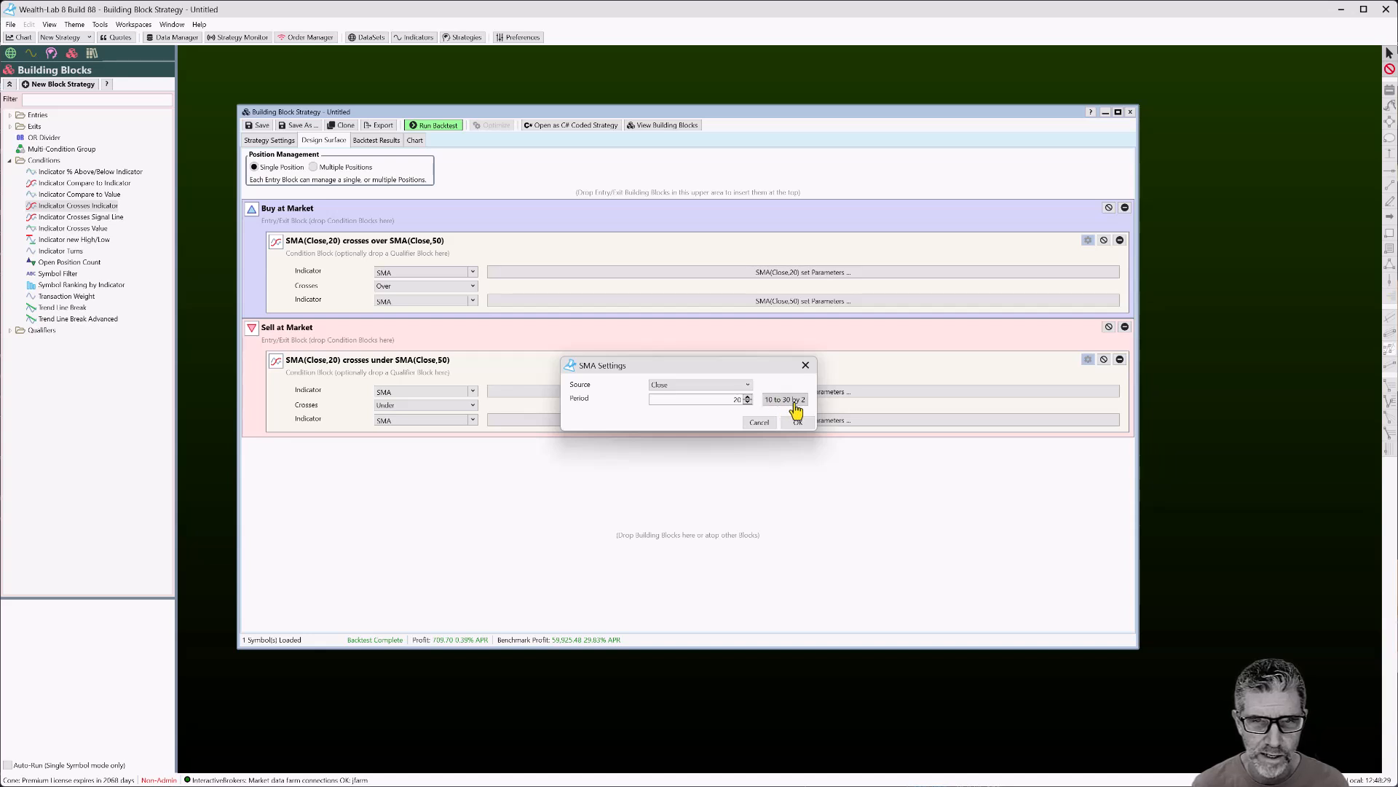
double_click(726, 399)
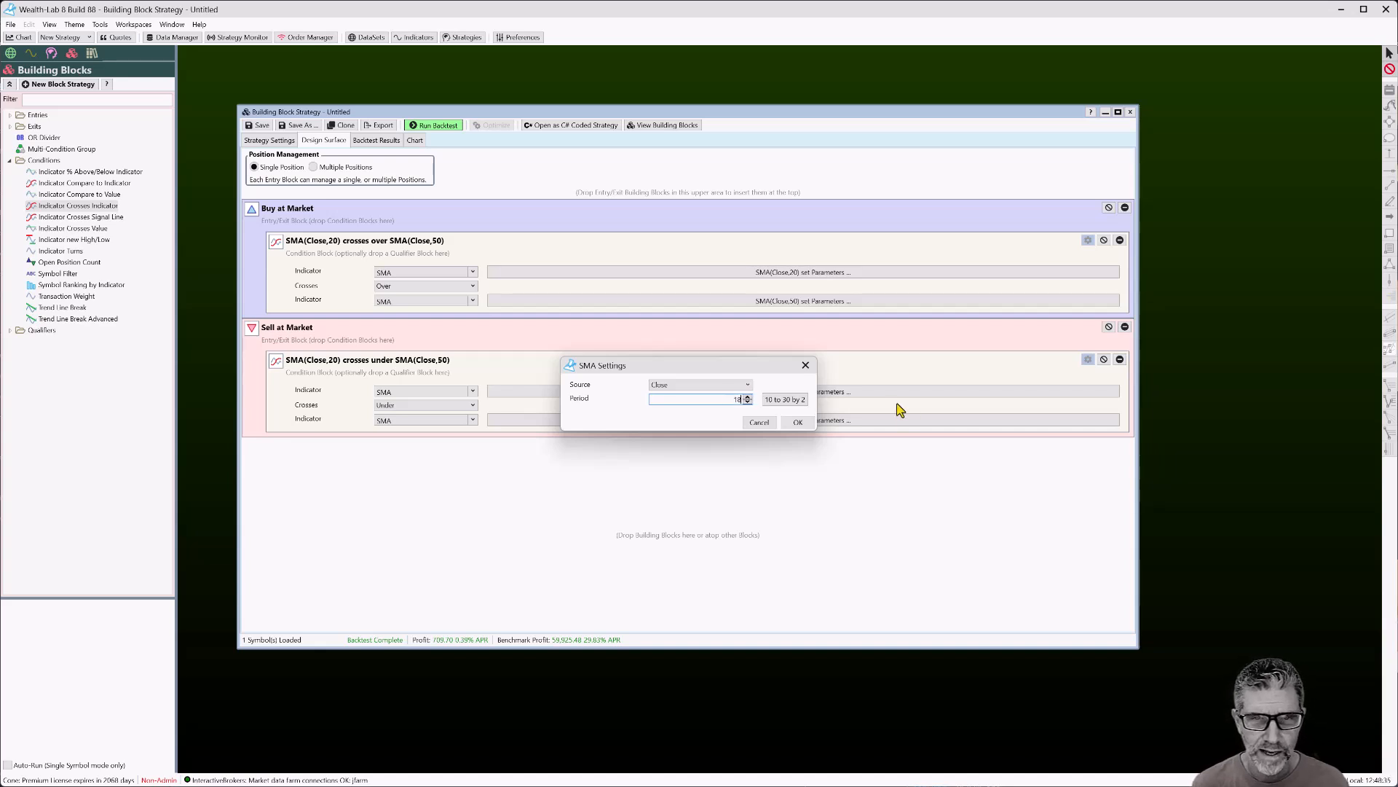
left_click(806, 424)
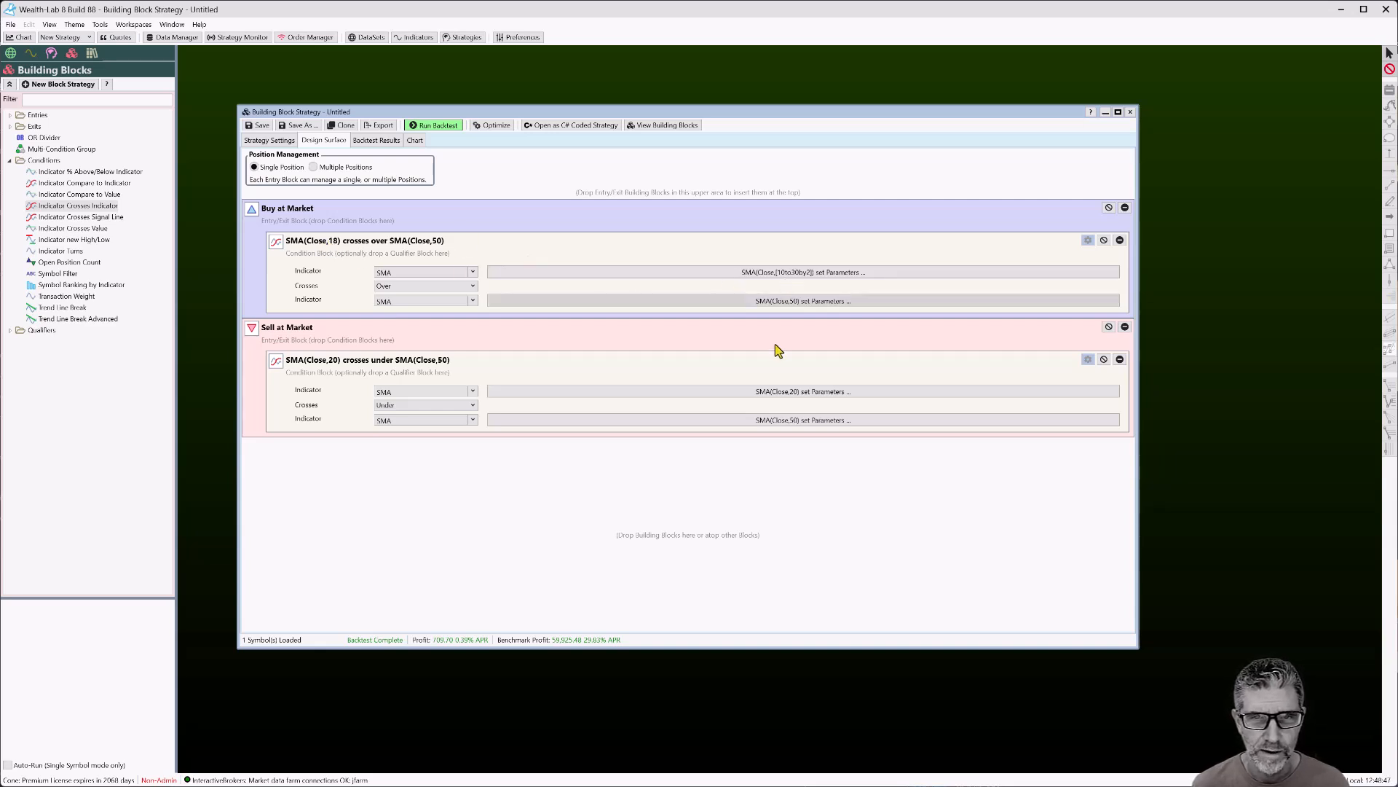
Make the Buy slow SMA period optimizable as PeriodSLOW, ranging 40 to 60 by 5
left_click(783, 303)
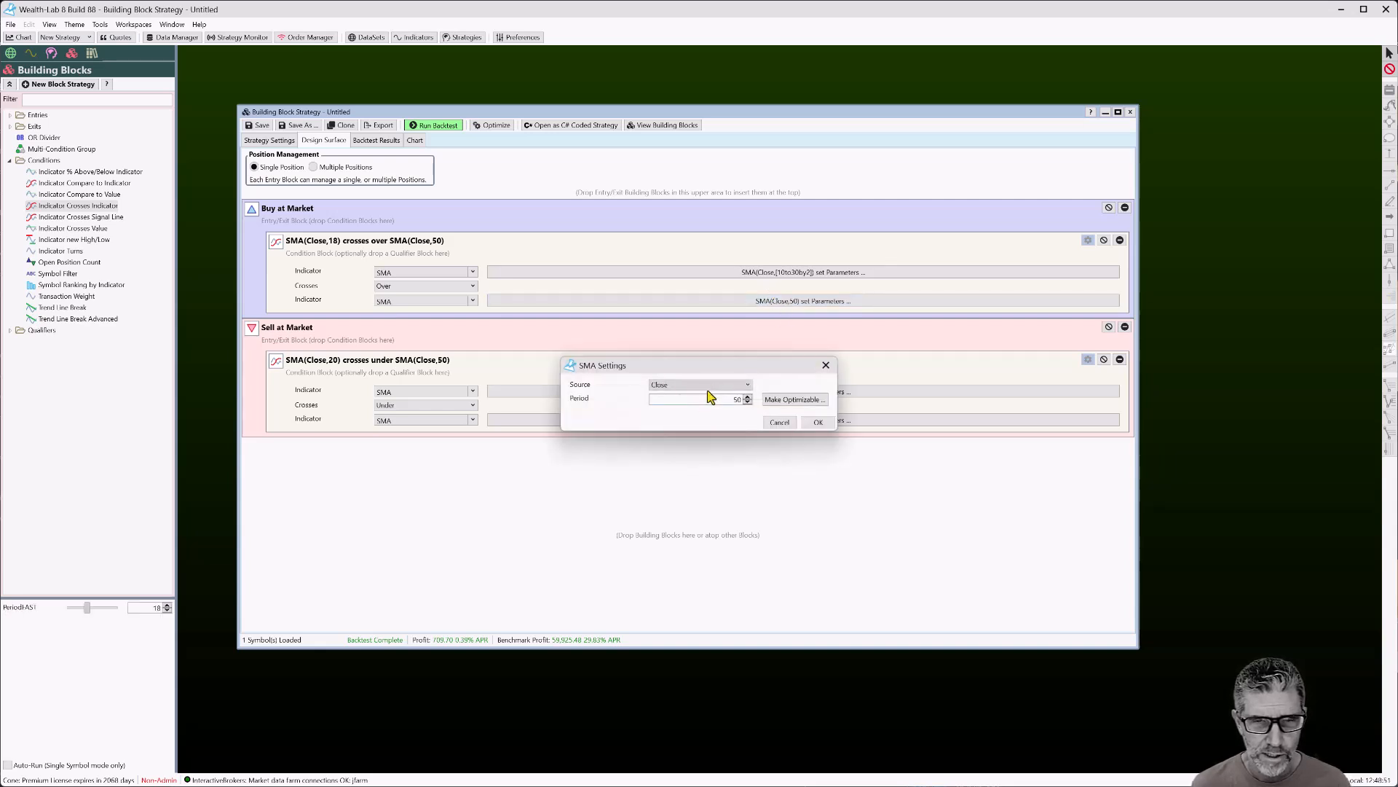
left_click(783, 401)
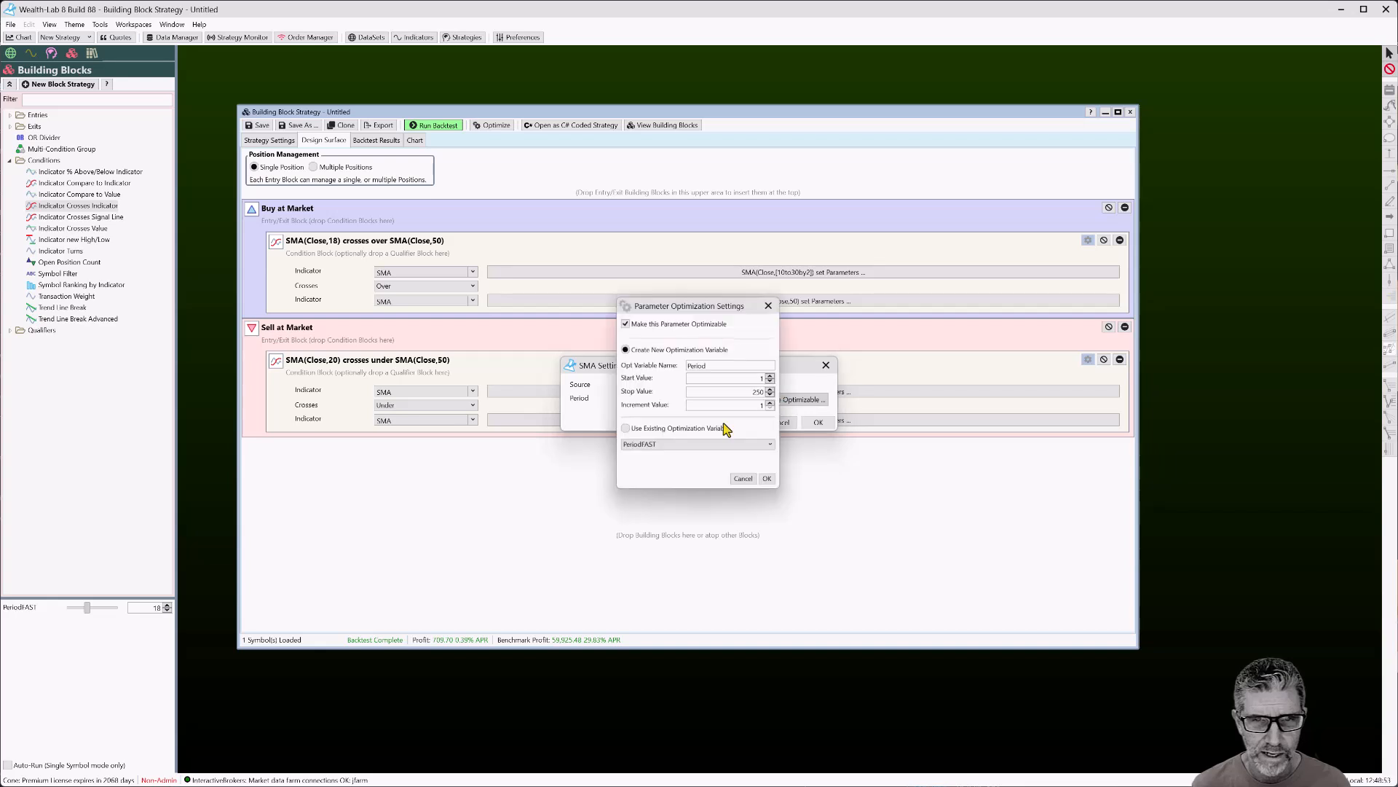
double_click(740, 379)
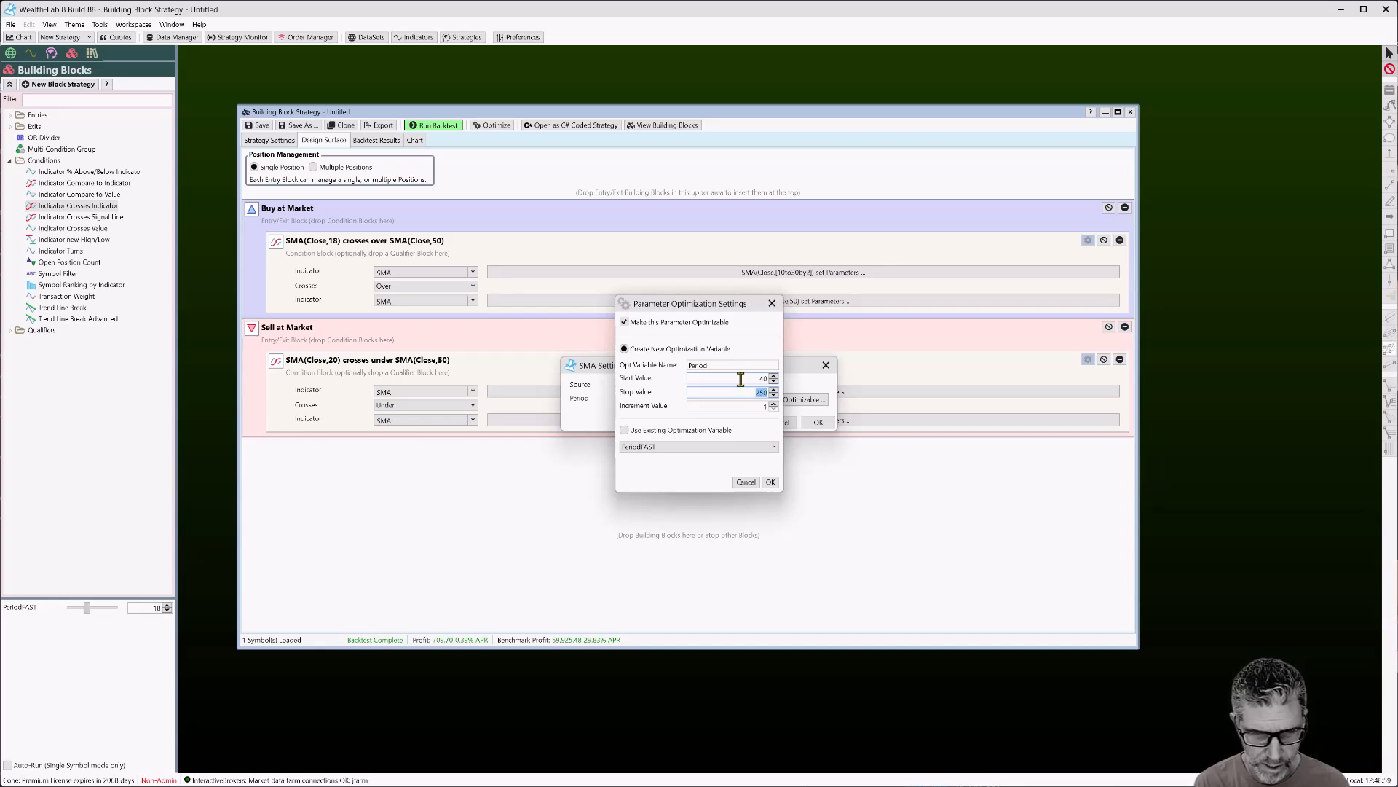
type("60")
double_click(762, 407)
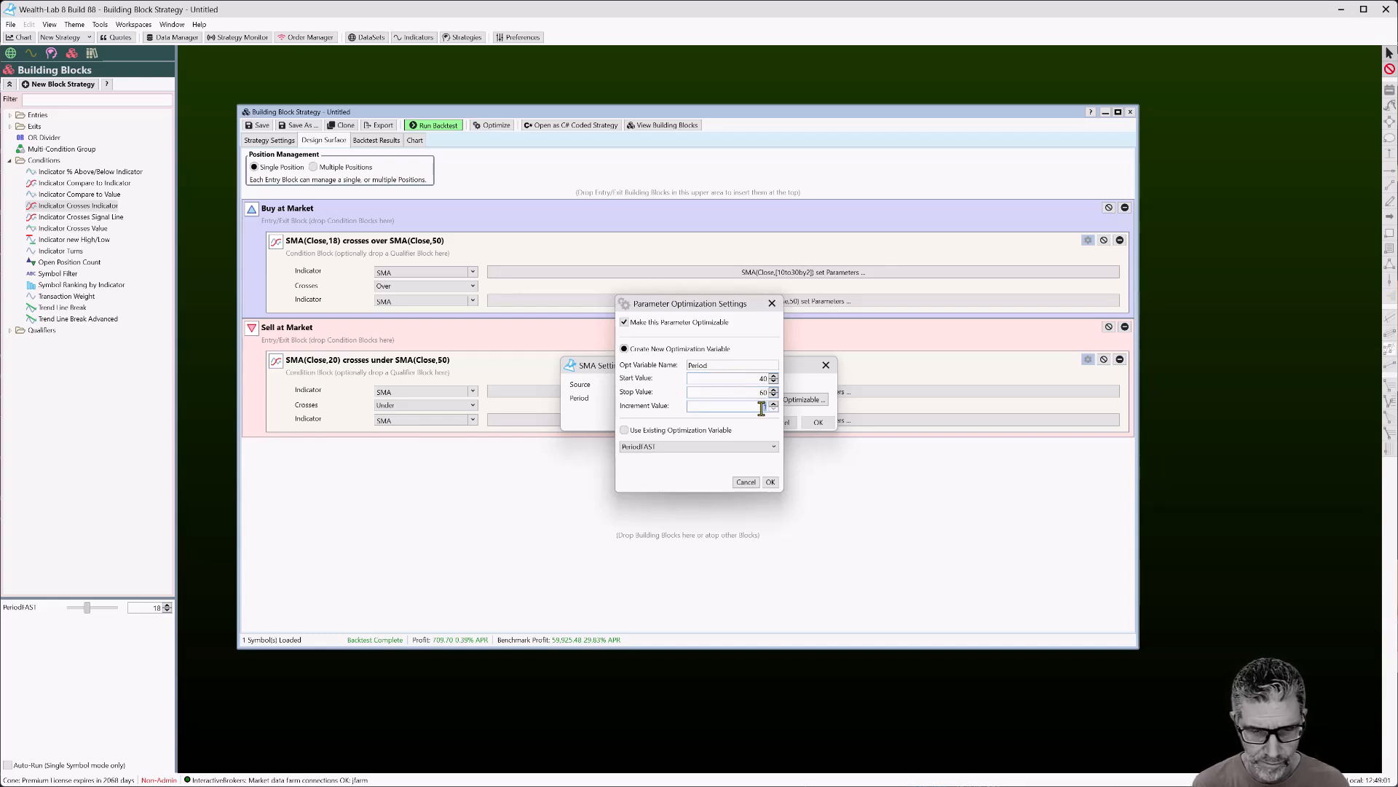
type("5")
key("Tab")
left_click(740, 367)
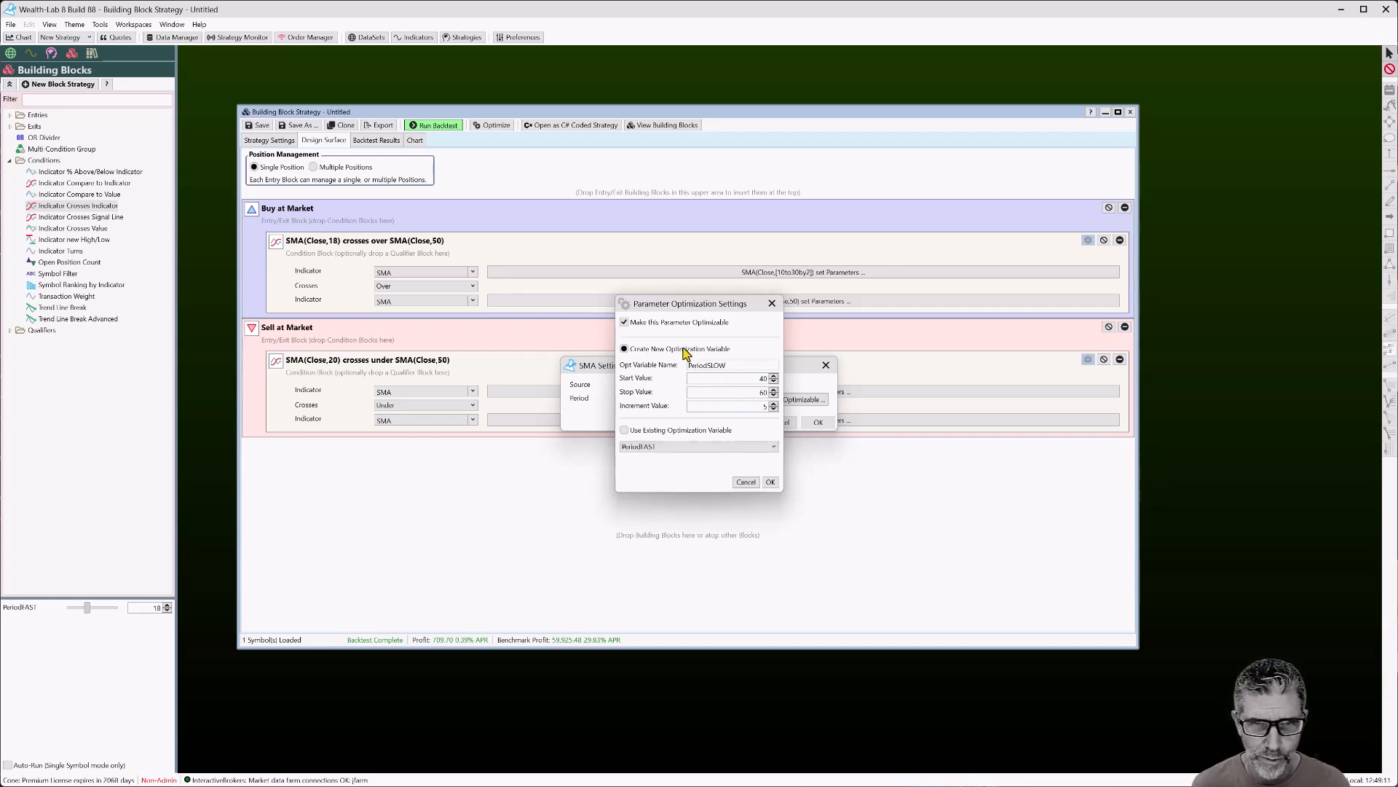
left_click(770, 482)
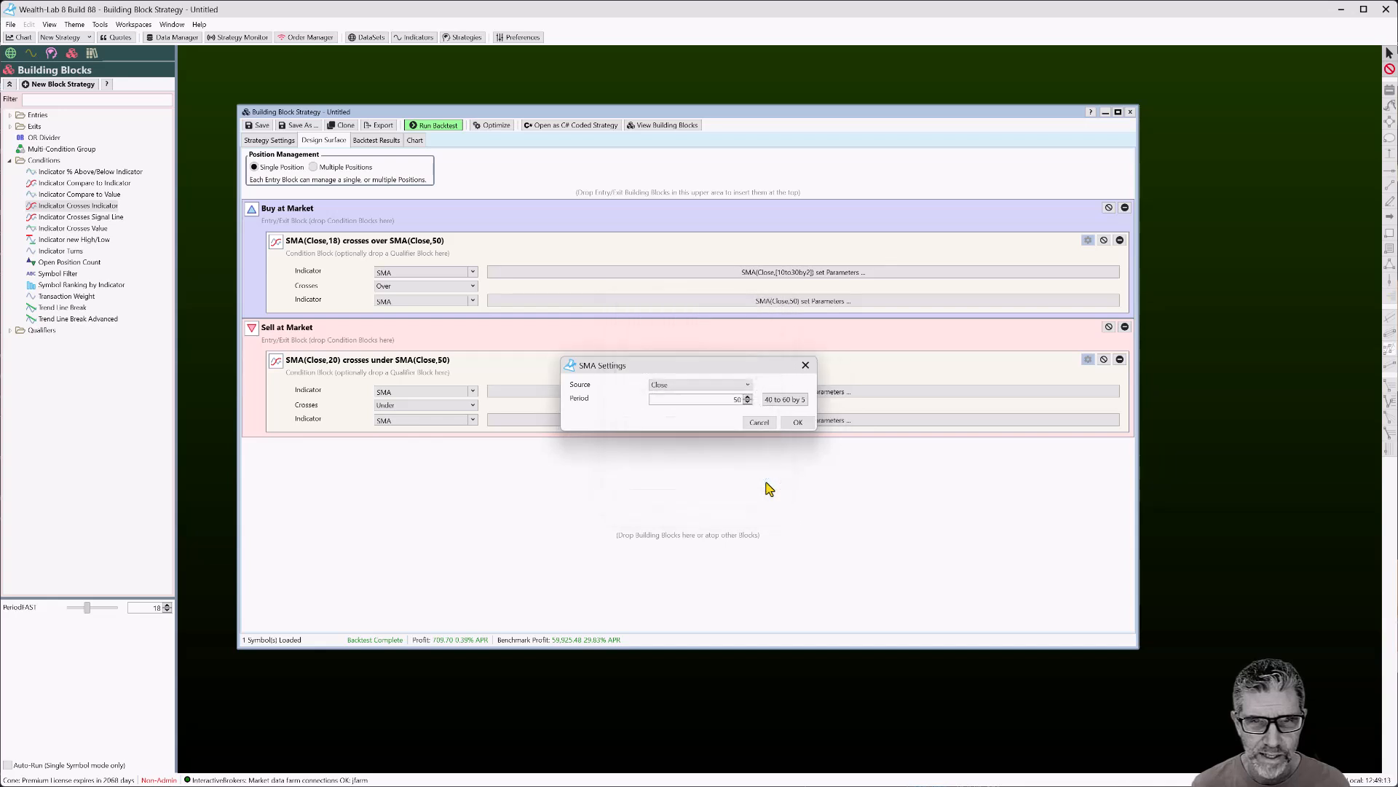
left_click(800, 422)
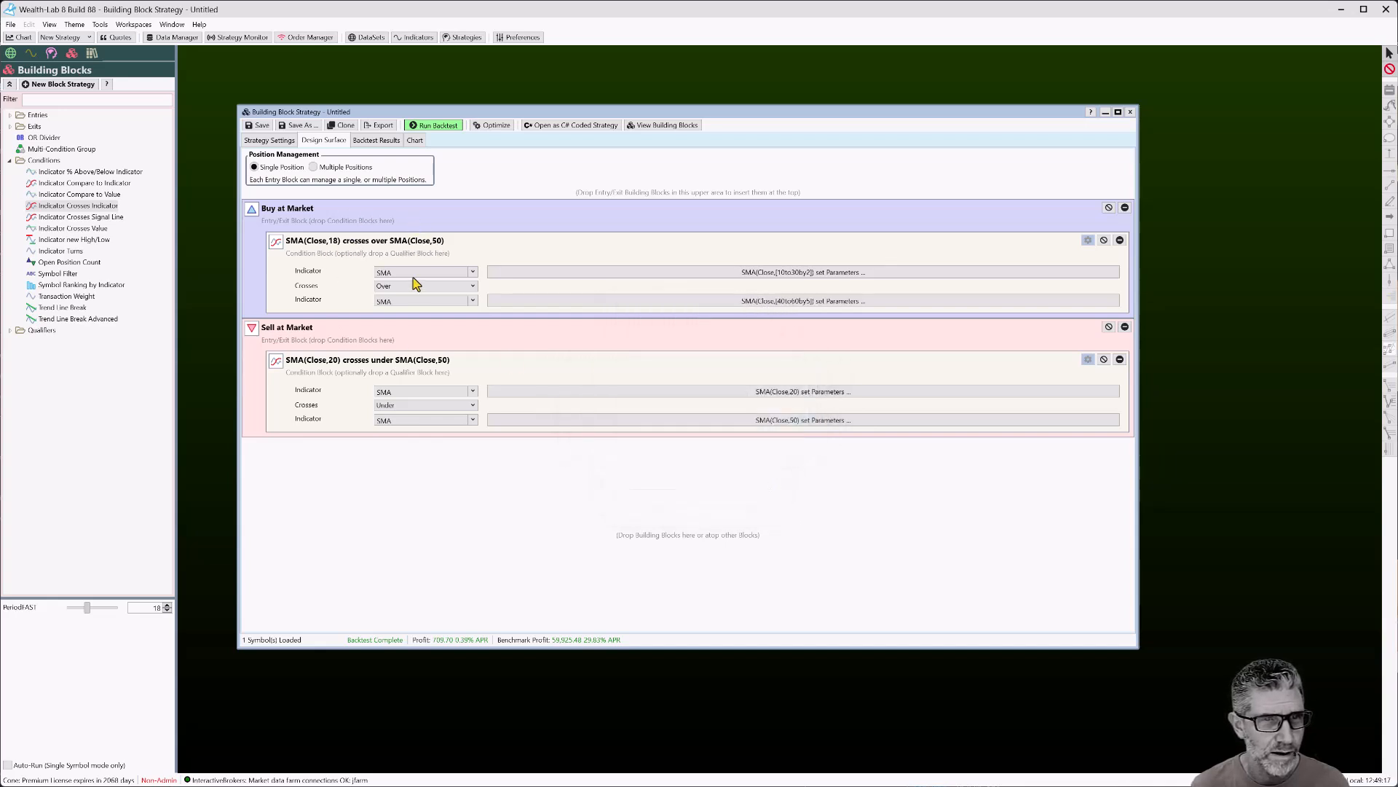
Change the Buy slow SMA period to 45 and rerun the backtest
left_click(649, 302)
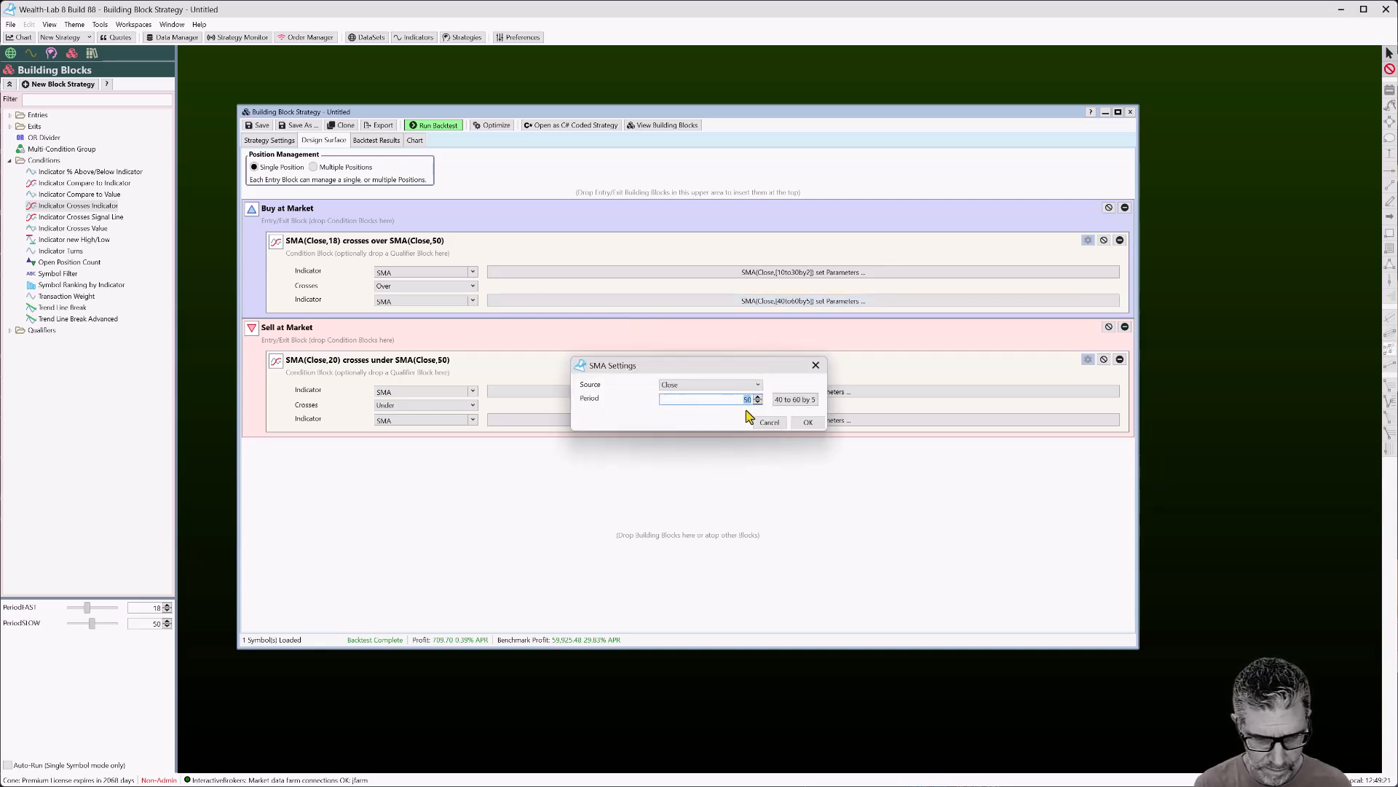
left_click(809, 424)
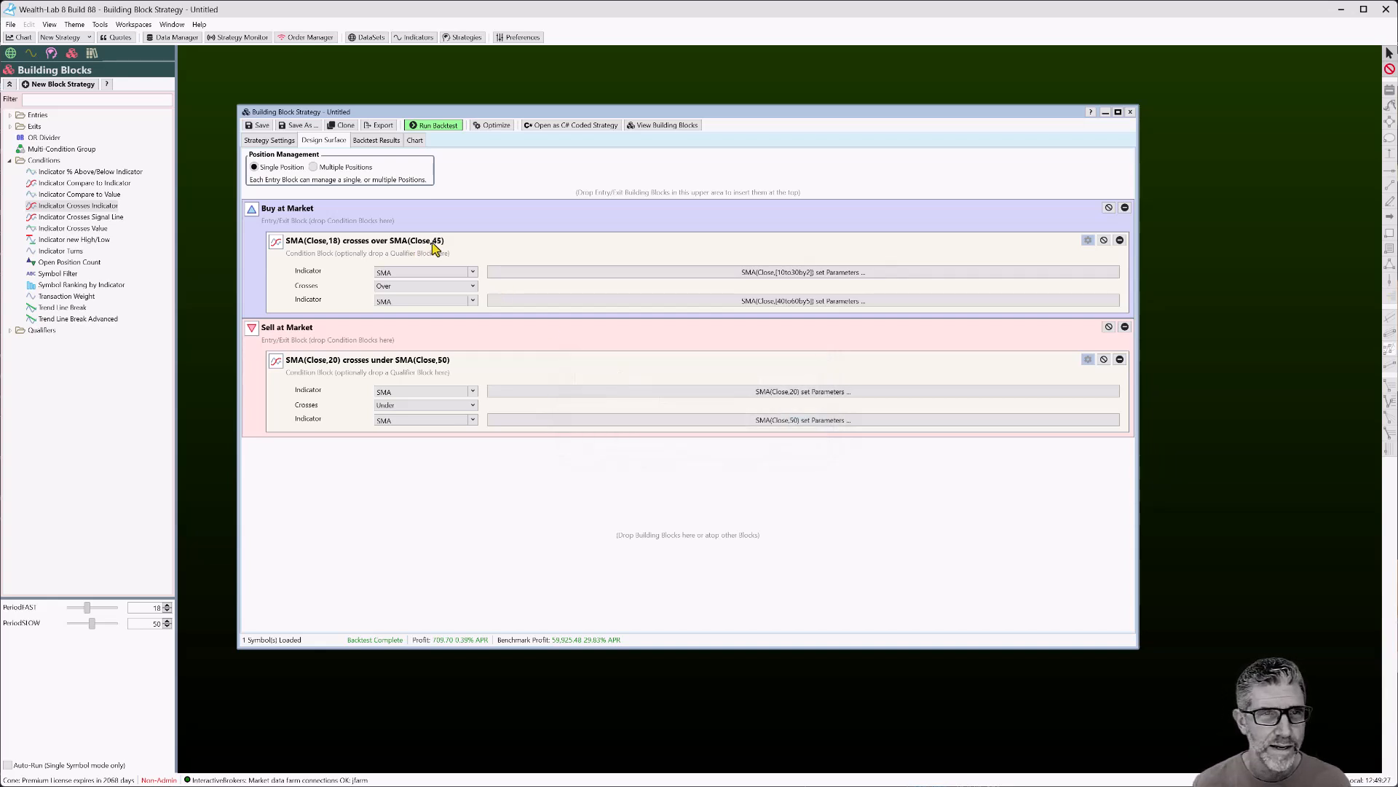
left_click(433, 128)
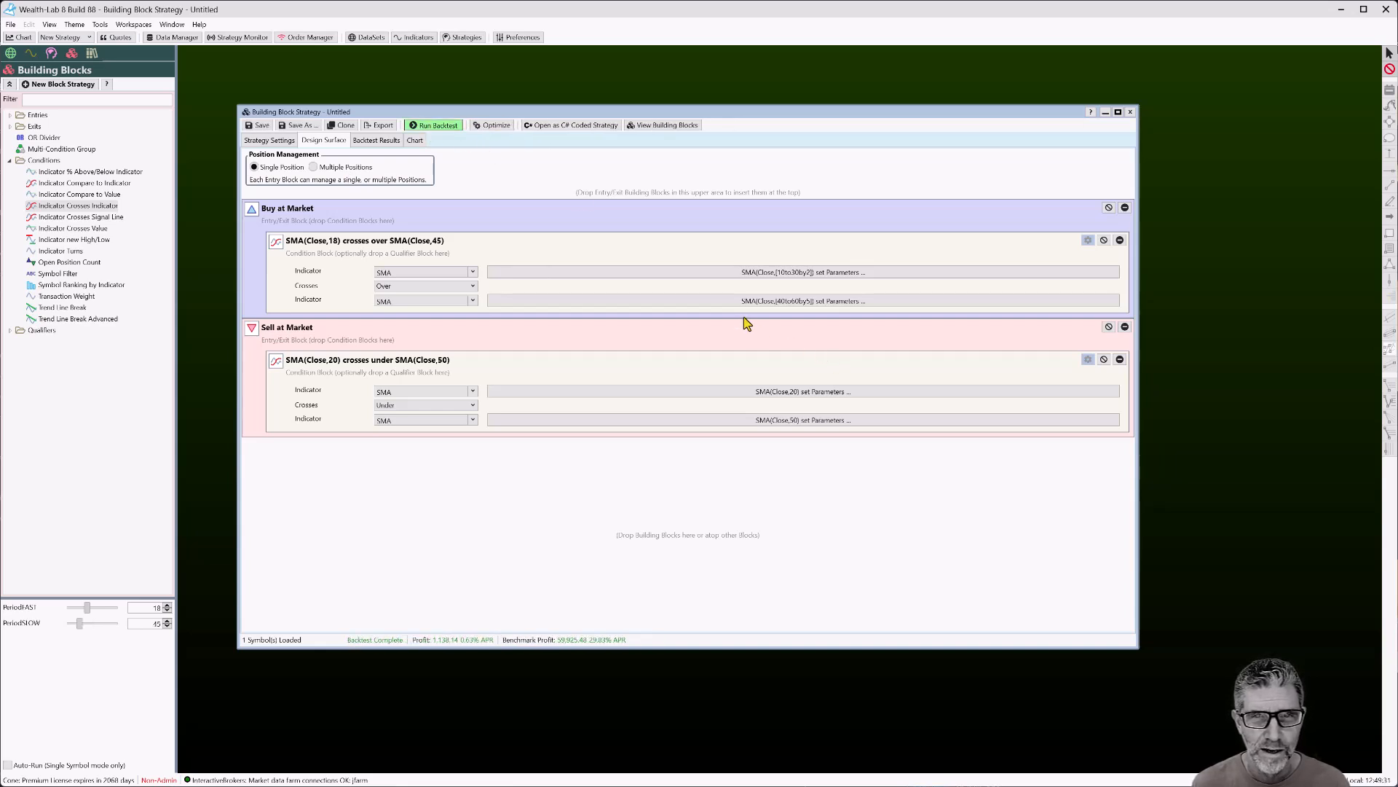
Review the rerun's SMA chart, equity curve and strategy parameters, then return to the design
left_click(415, 140)
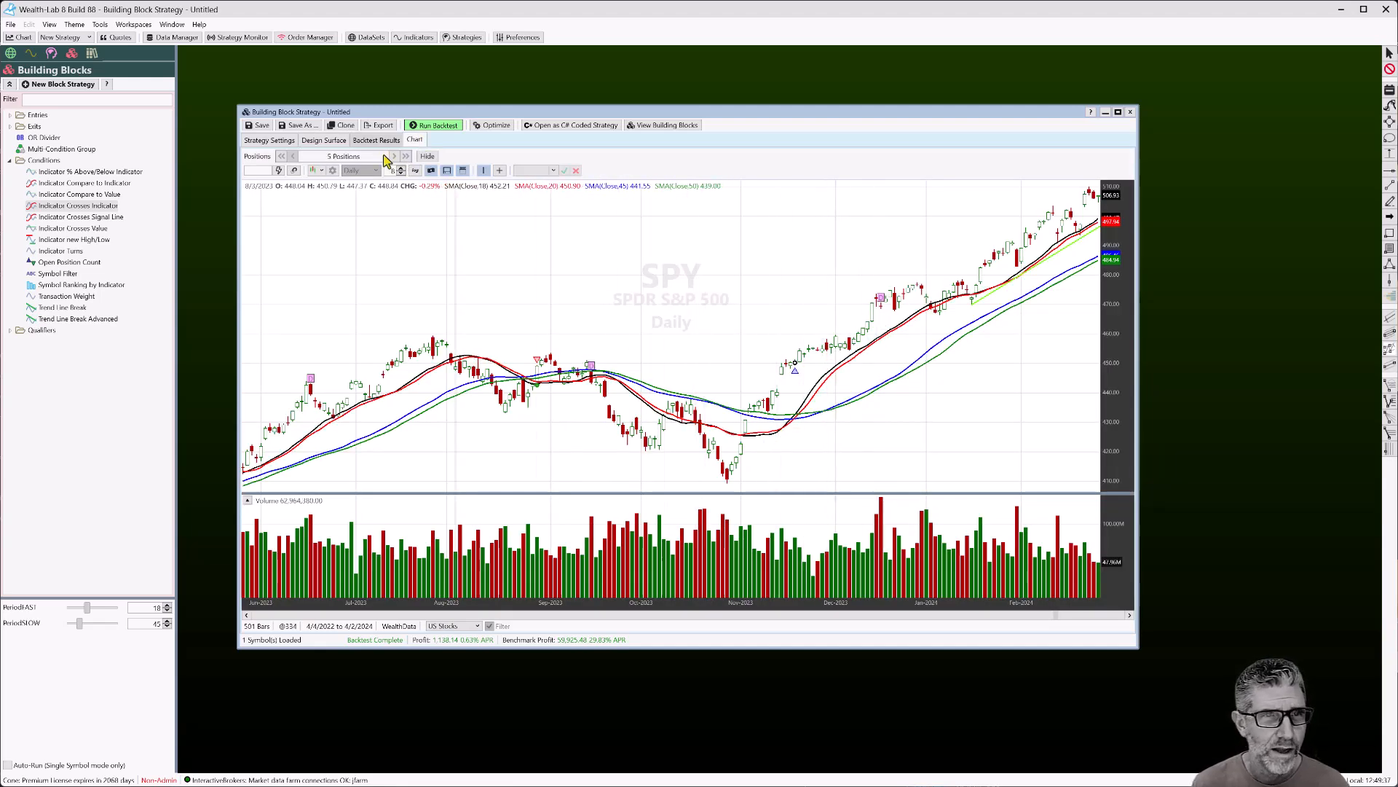
left_click(373, 140)
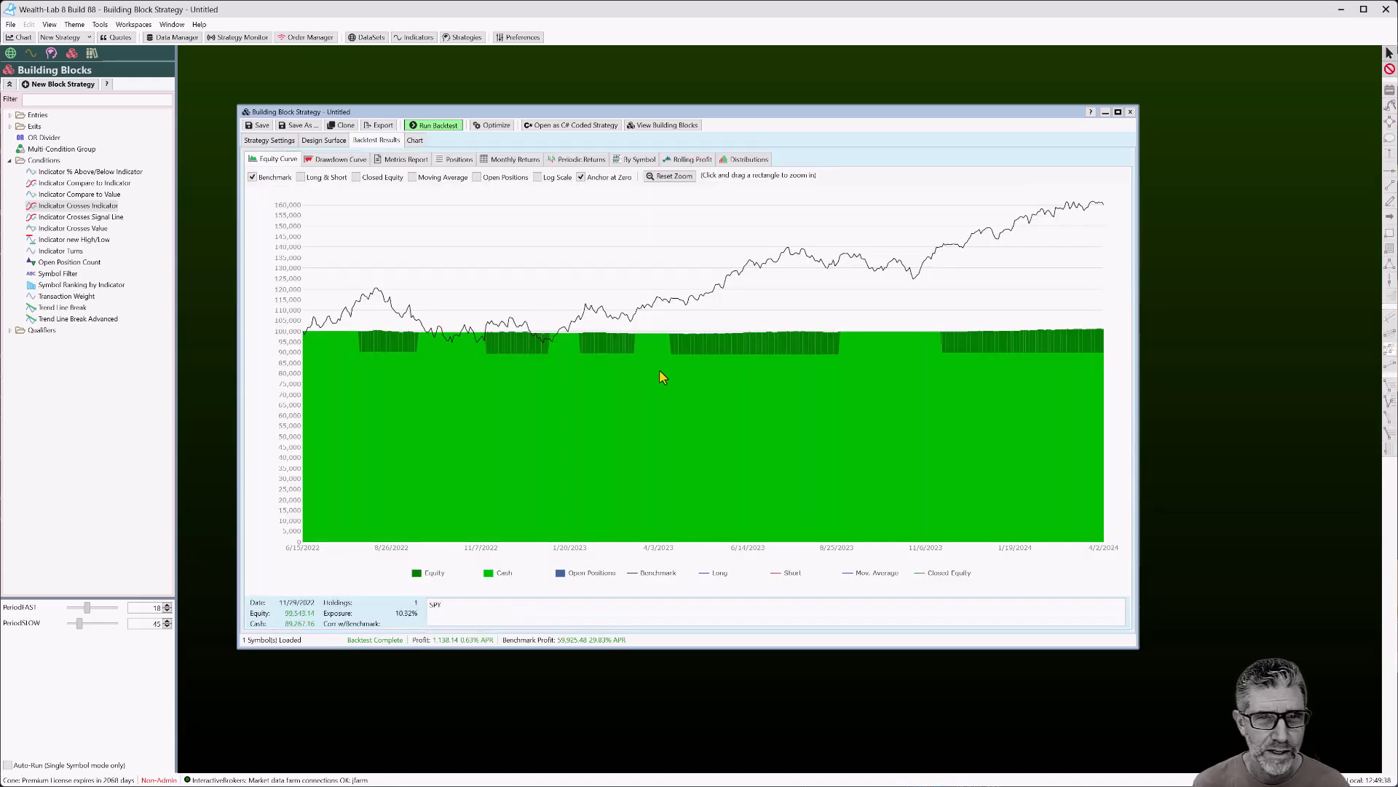
left_click(270, 140)
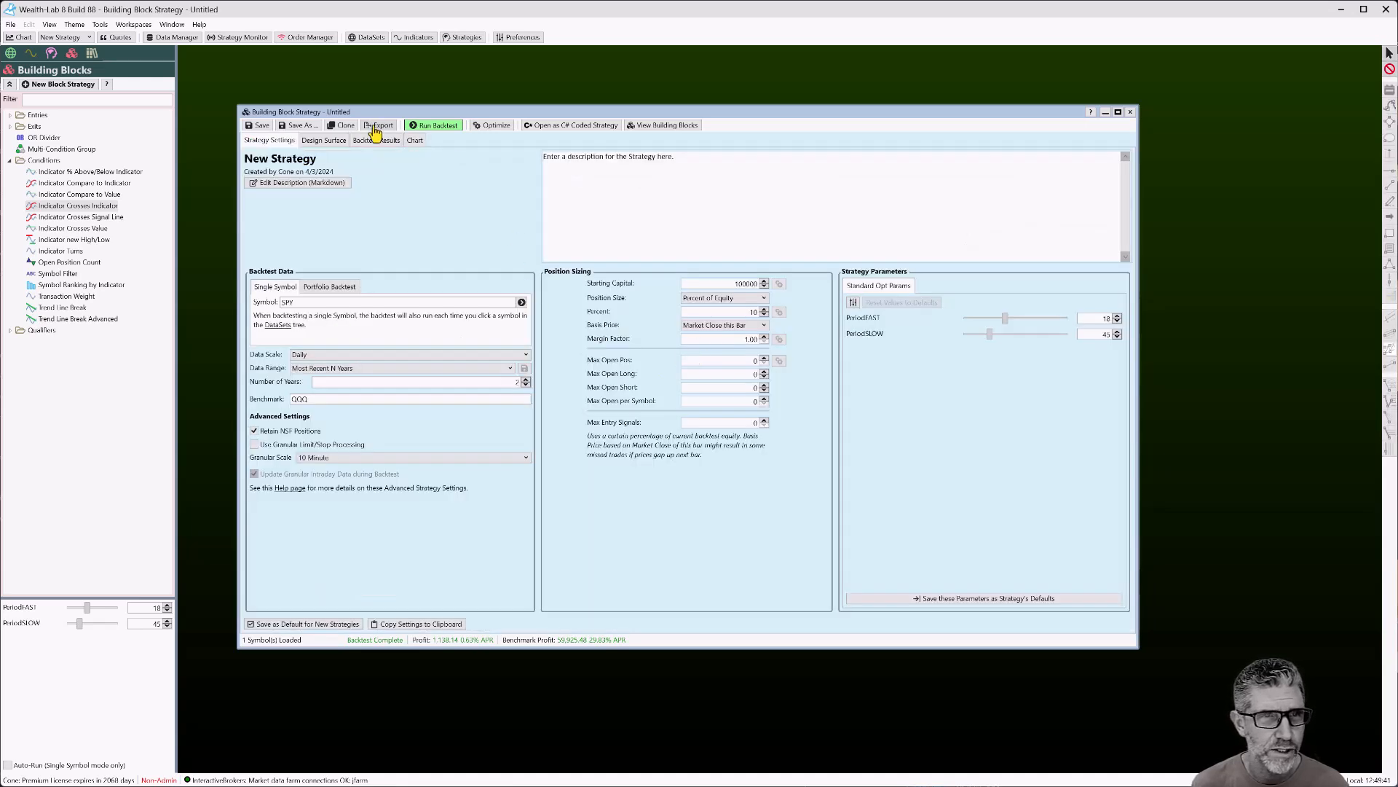
left_click(324, 140)
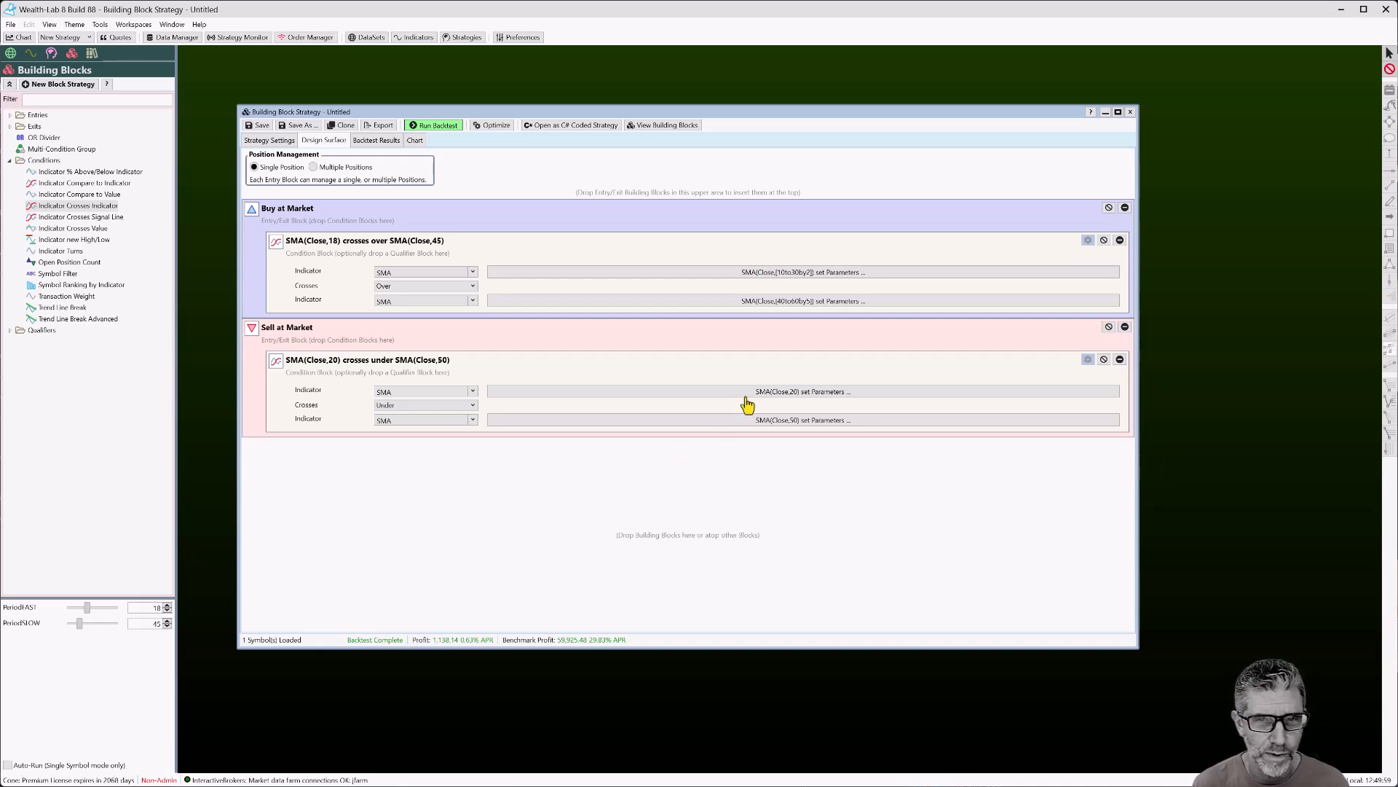
Set the Sell condition's first SMA period to 18 and rerun the backtest
left_click(796, 391)
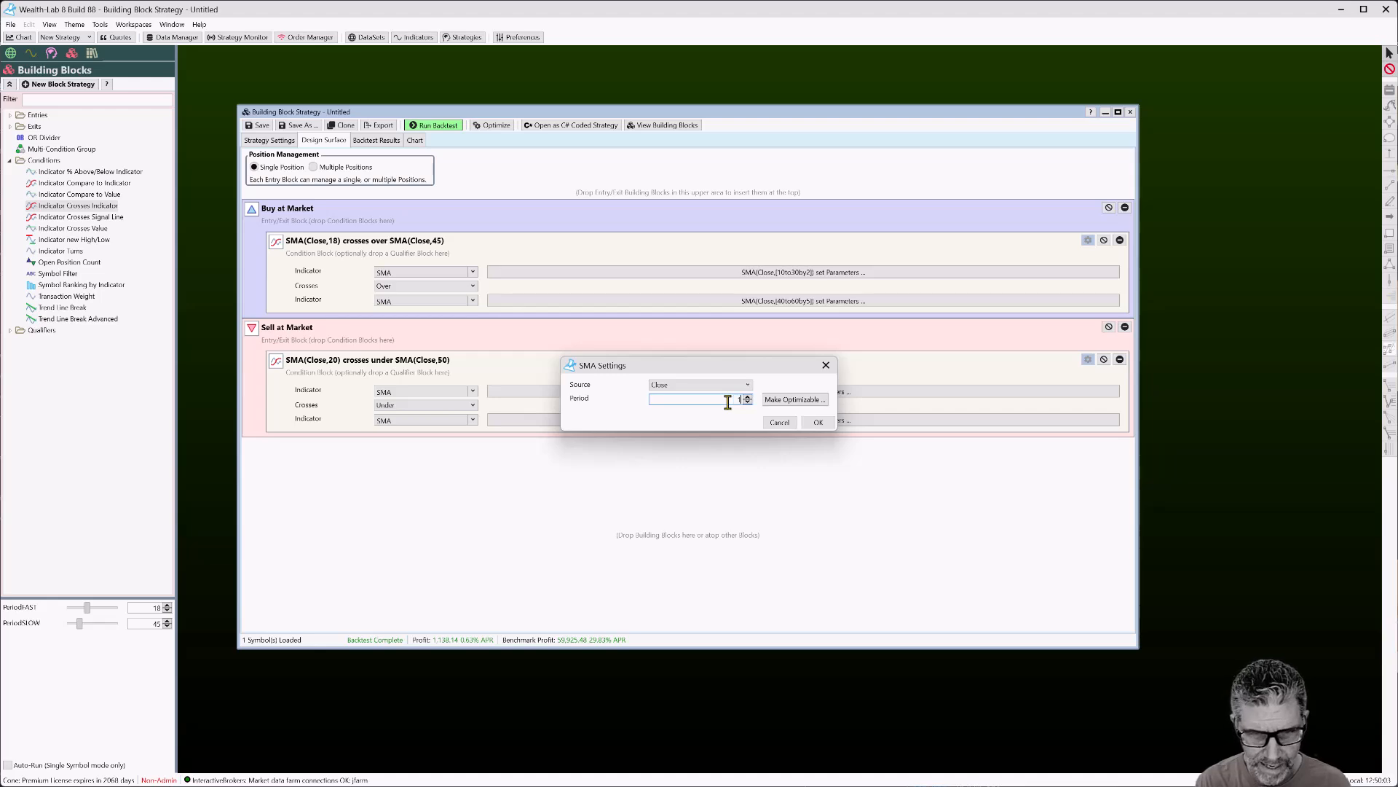
type("18")
left_click(809, 422)
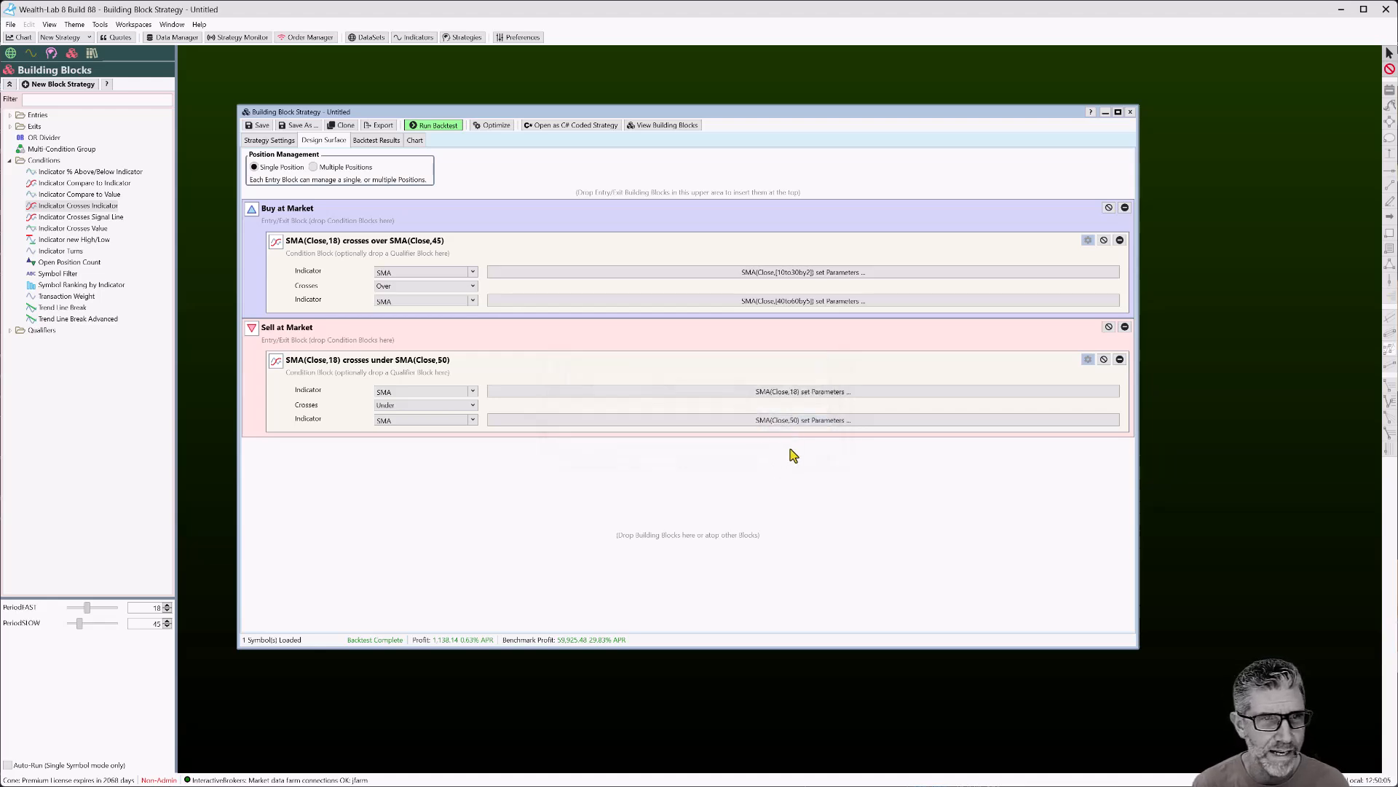
left_click(435, 126)
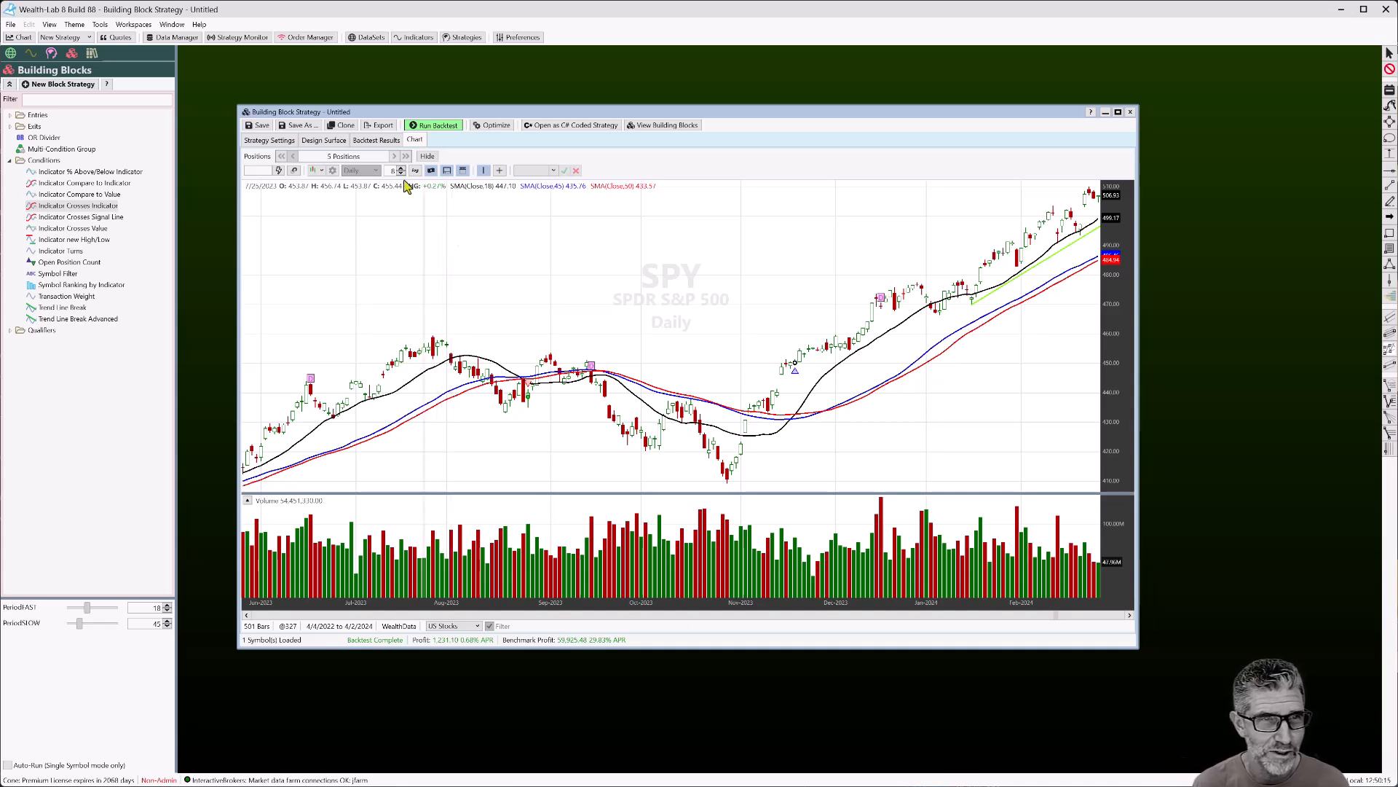
Link the Sell condition's first SMA period to the existing PeriodFAST optimization variable
left_click(329, 143)
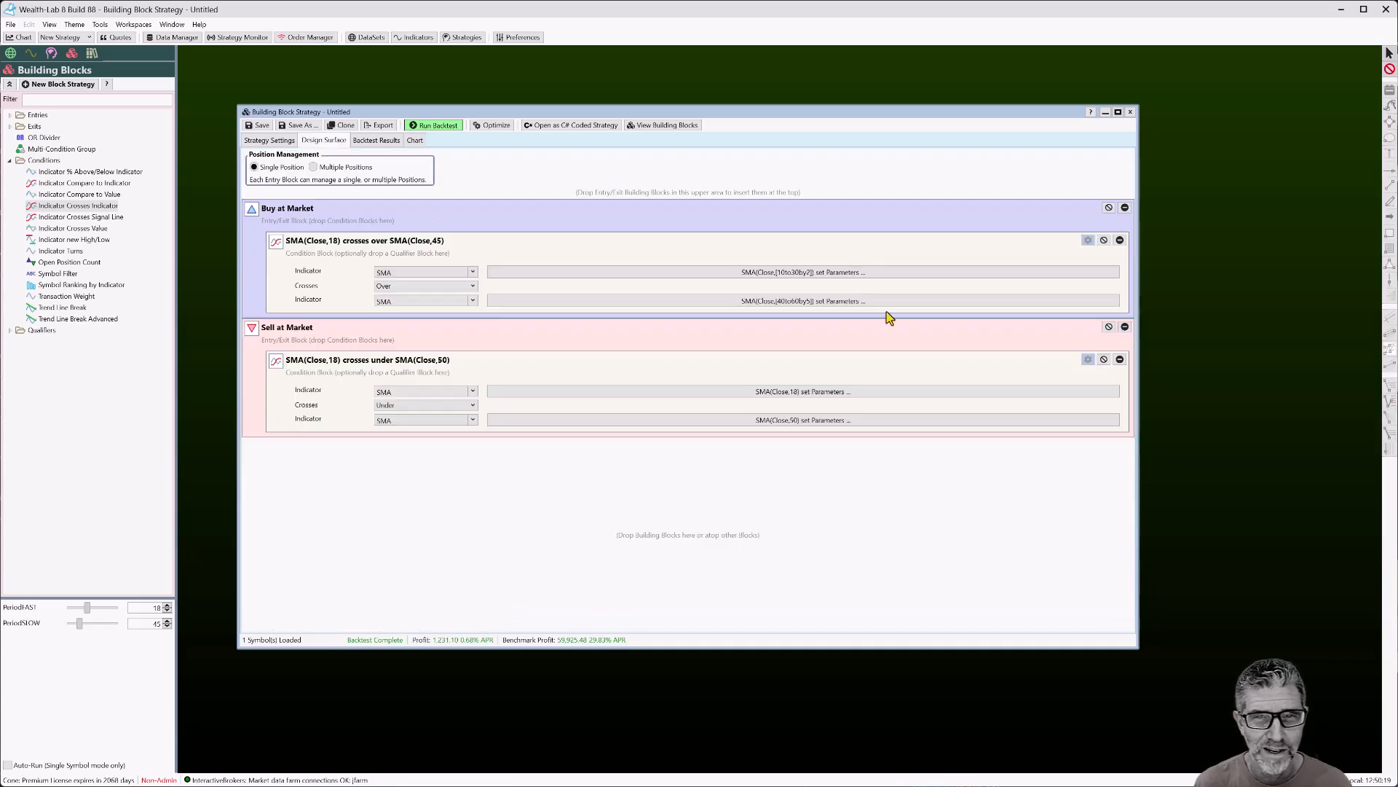
left_click(782, 395)
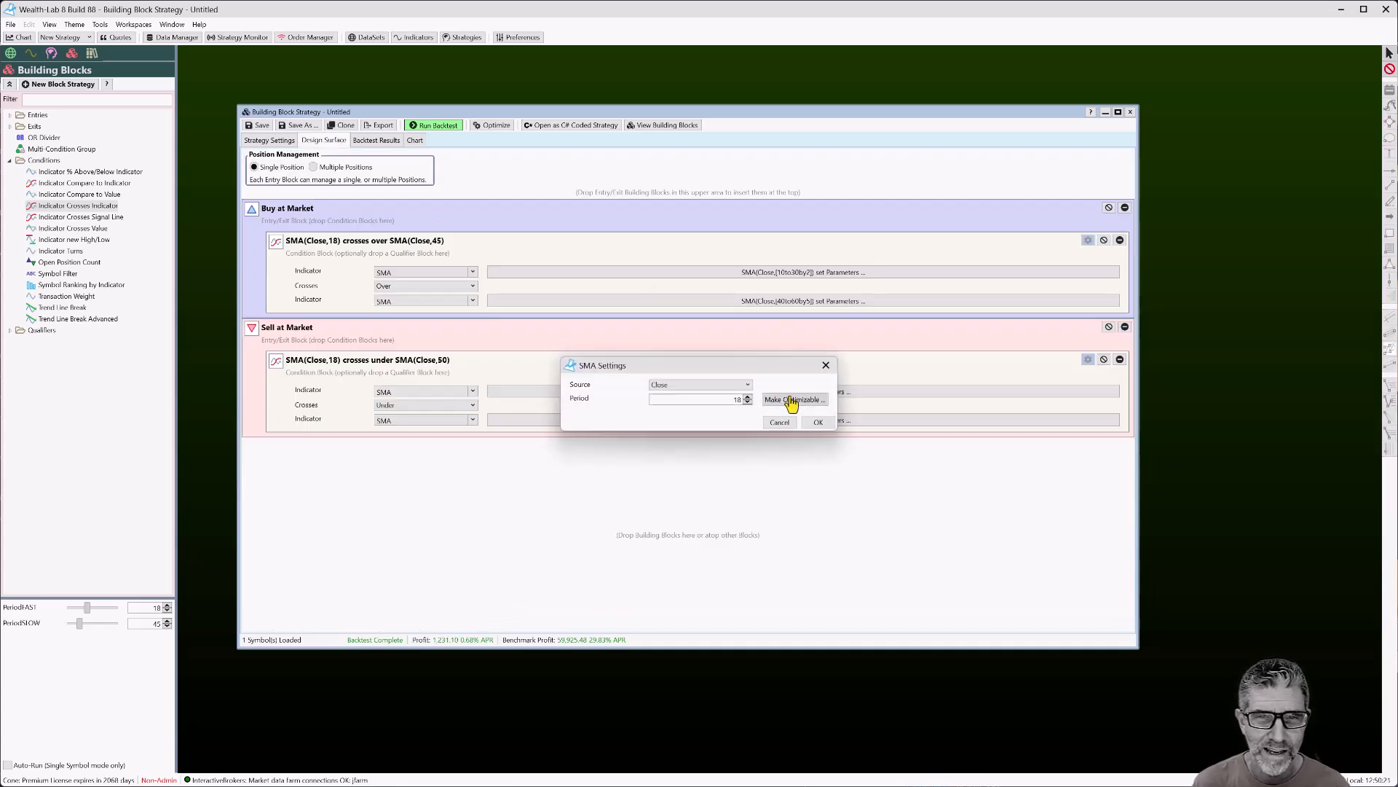
left_click(790, 405)
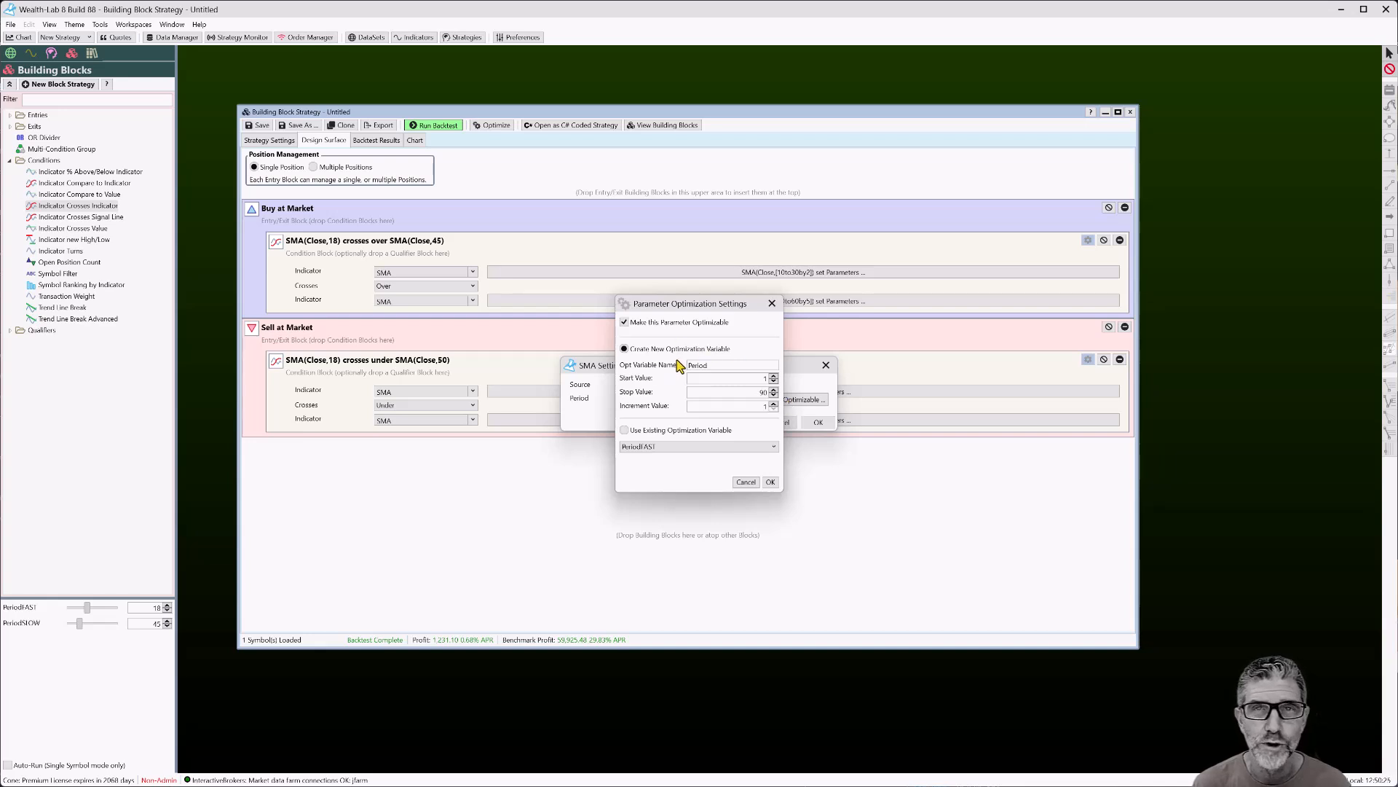
left_click(624, 431)
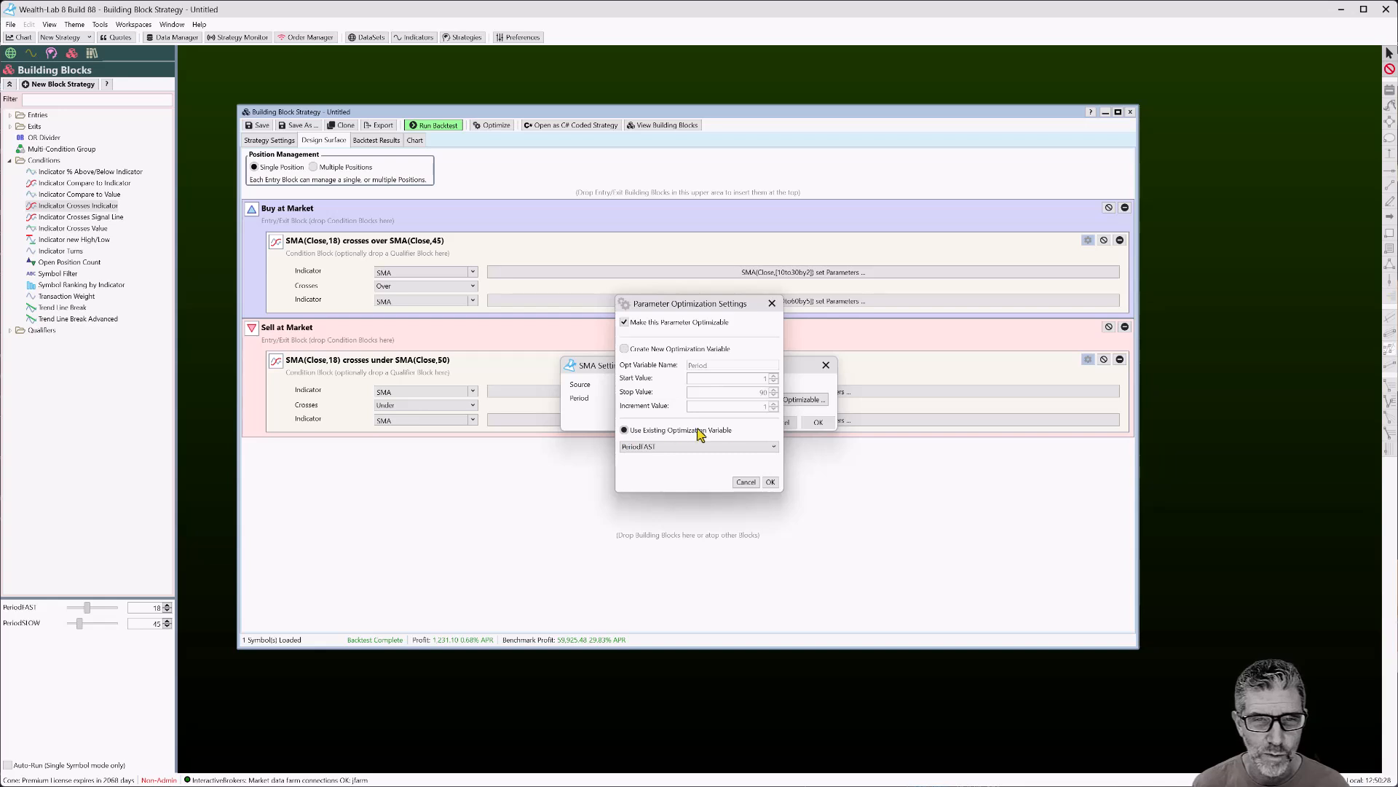
left_click(658, 447)
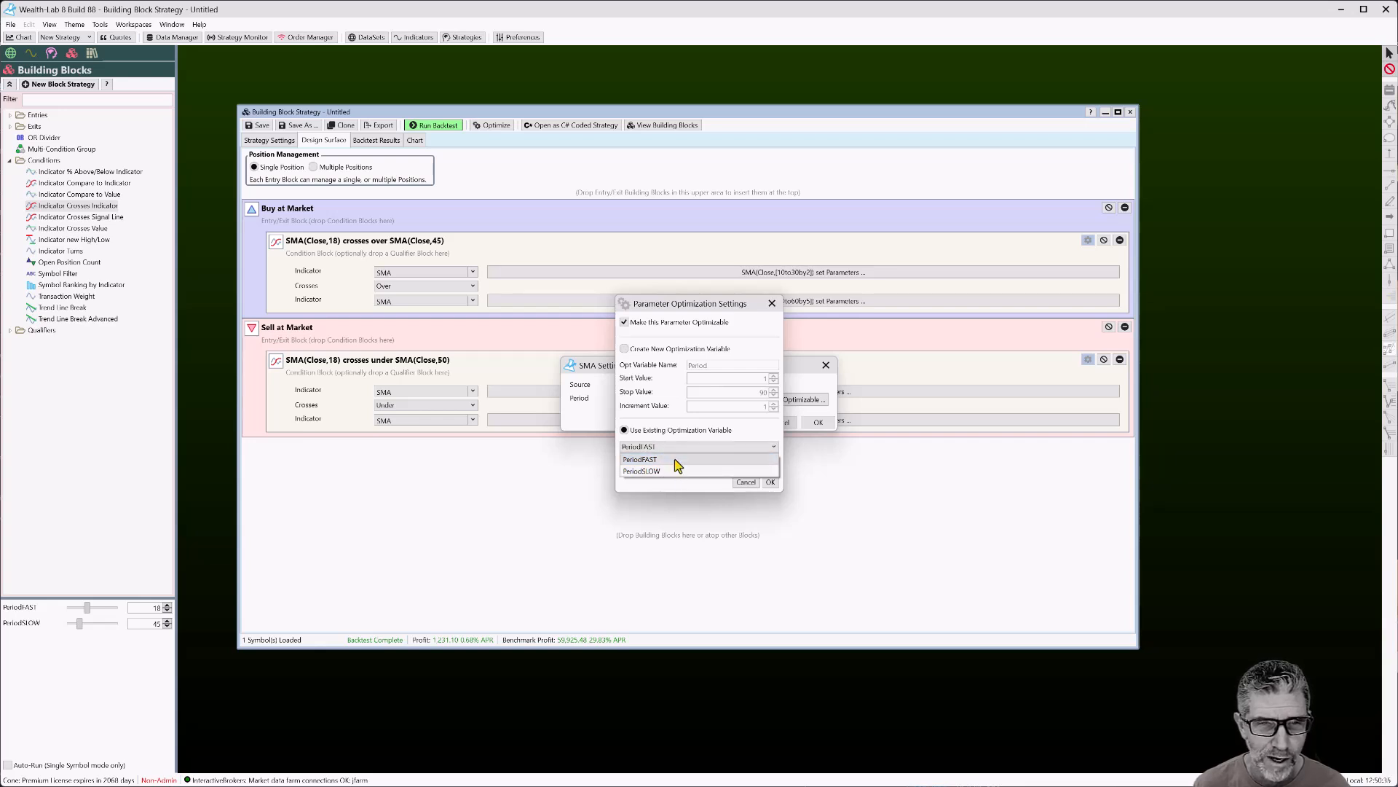
left_click(679, 470)
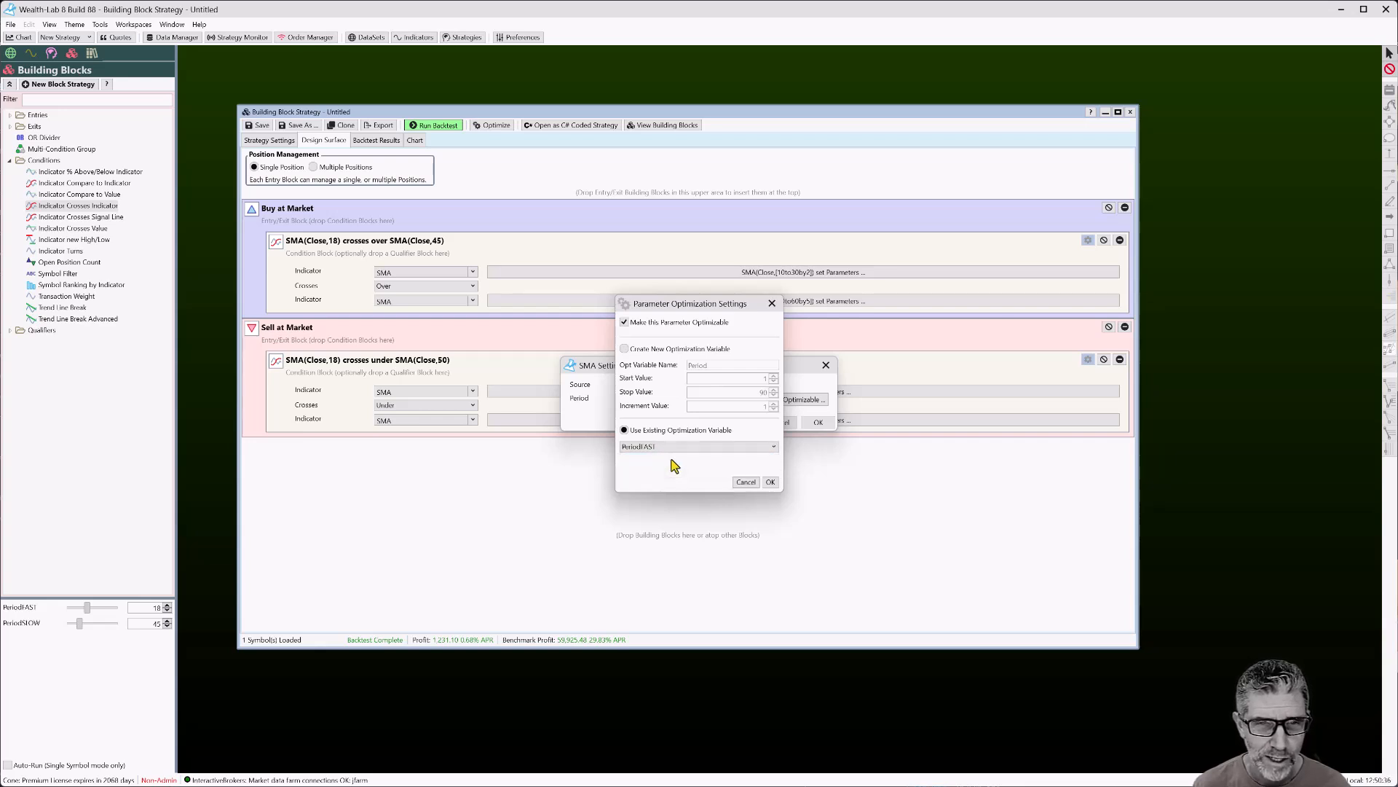
left_click(771, 483)
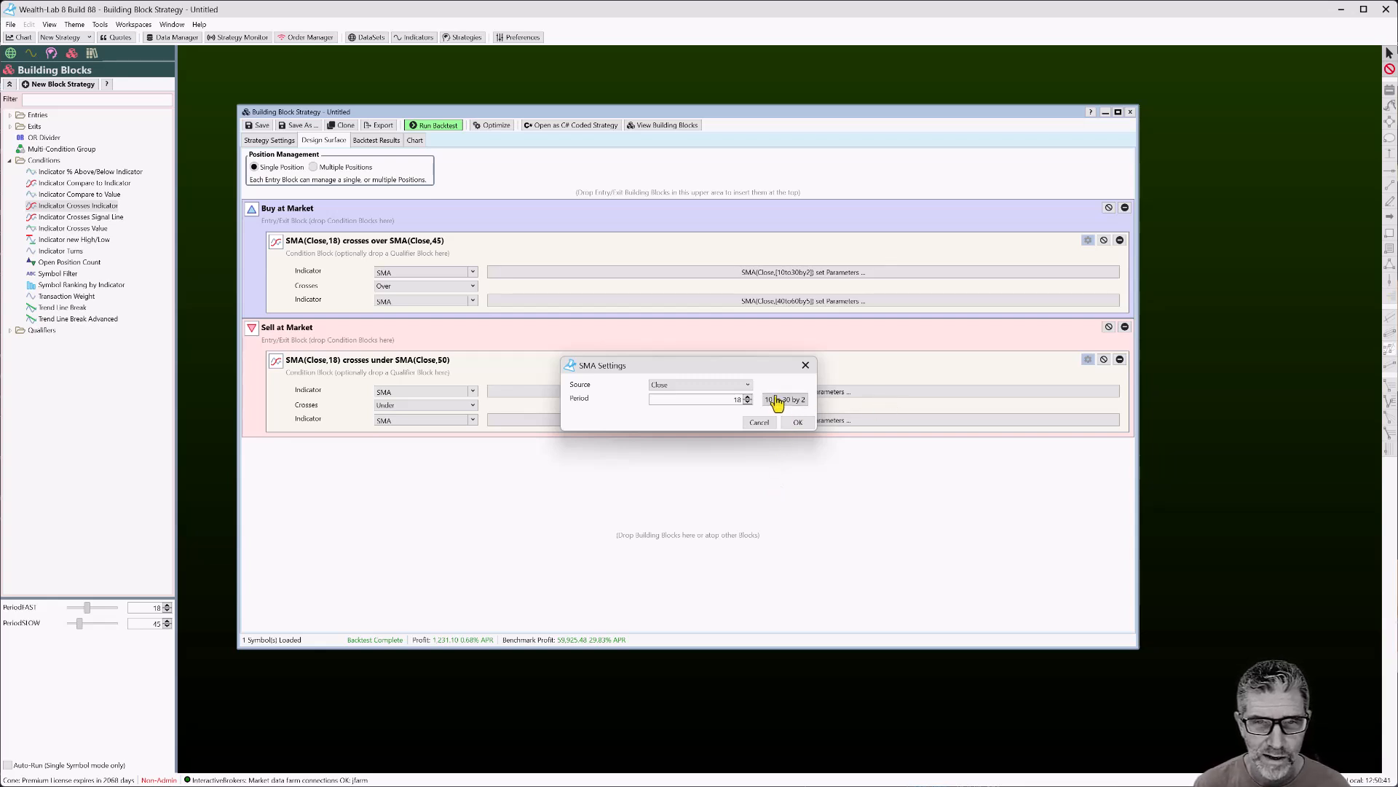
left_click(801, 424)
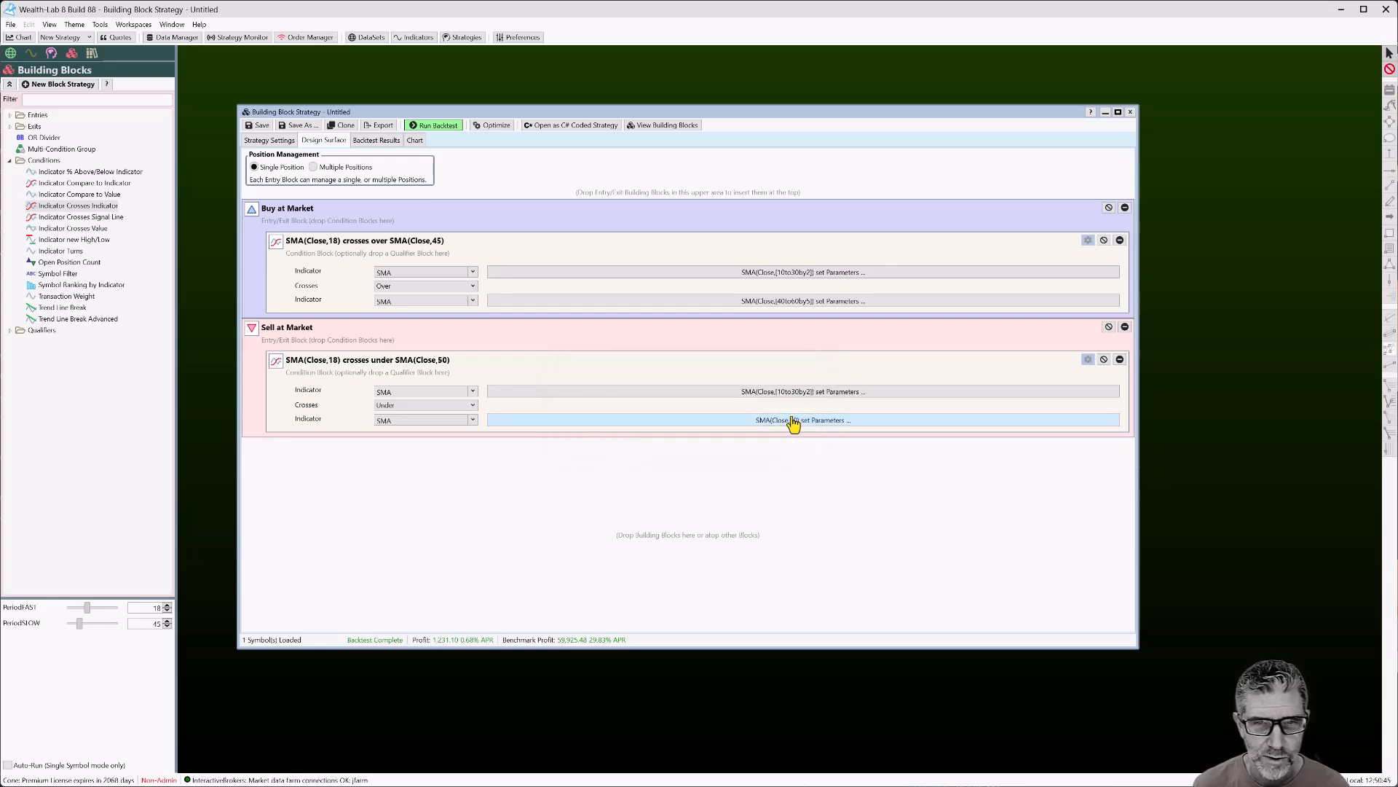
Link the Sell condition's second SMA period to the existing PeriodSLOW optimization variable
left_click(799, 420)
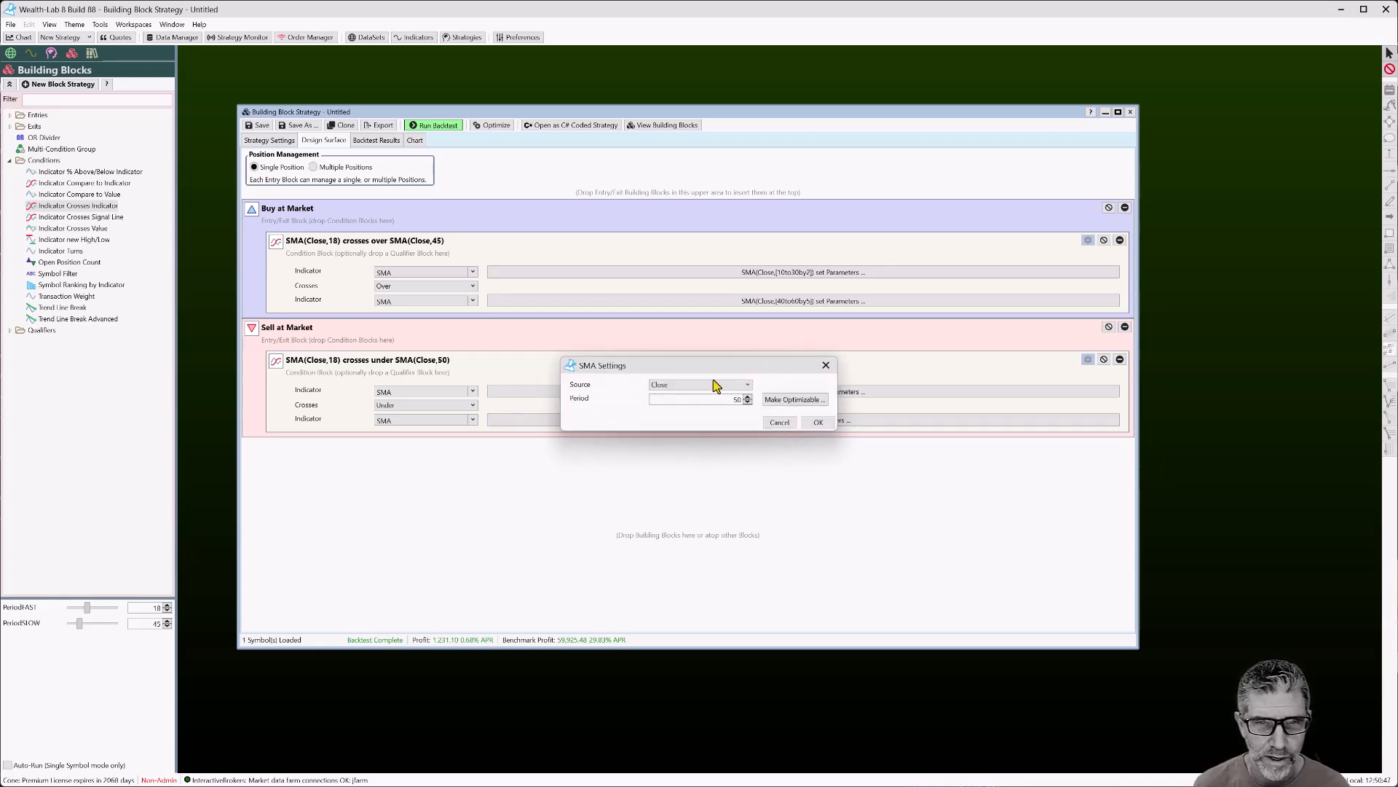
left_click(789, 400)
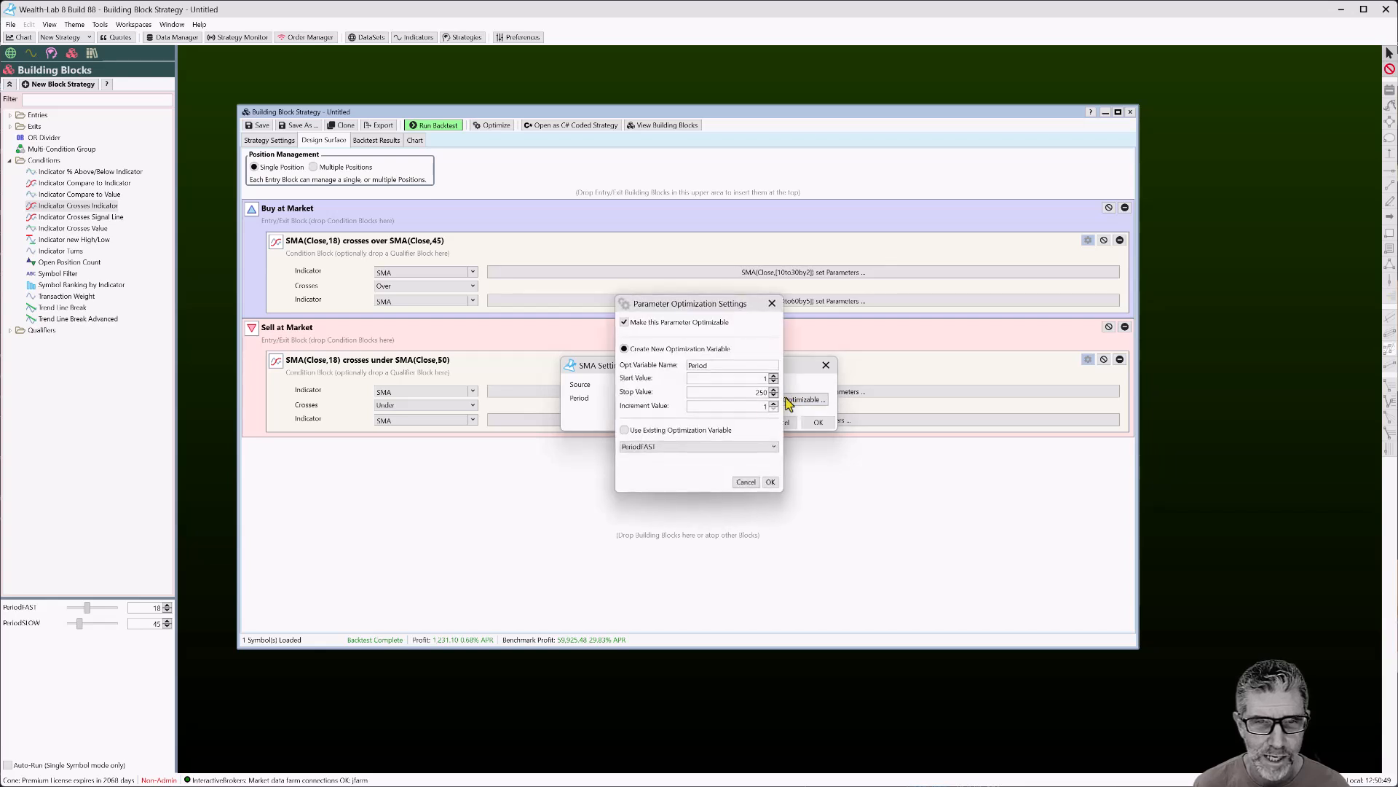
left_click(628, 431)
left_click(646, 447)
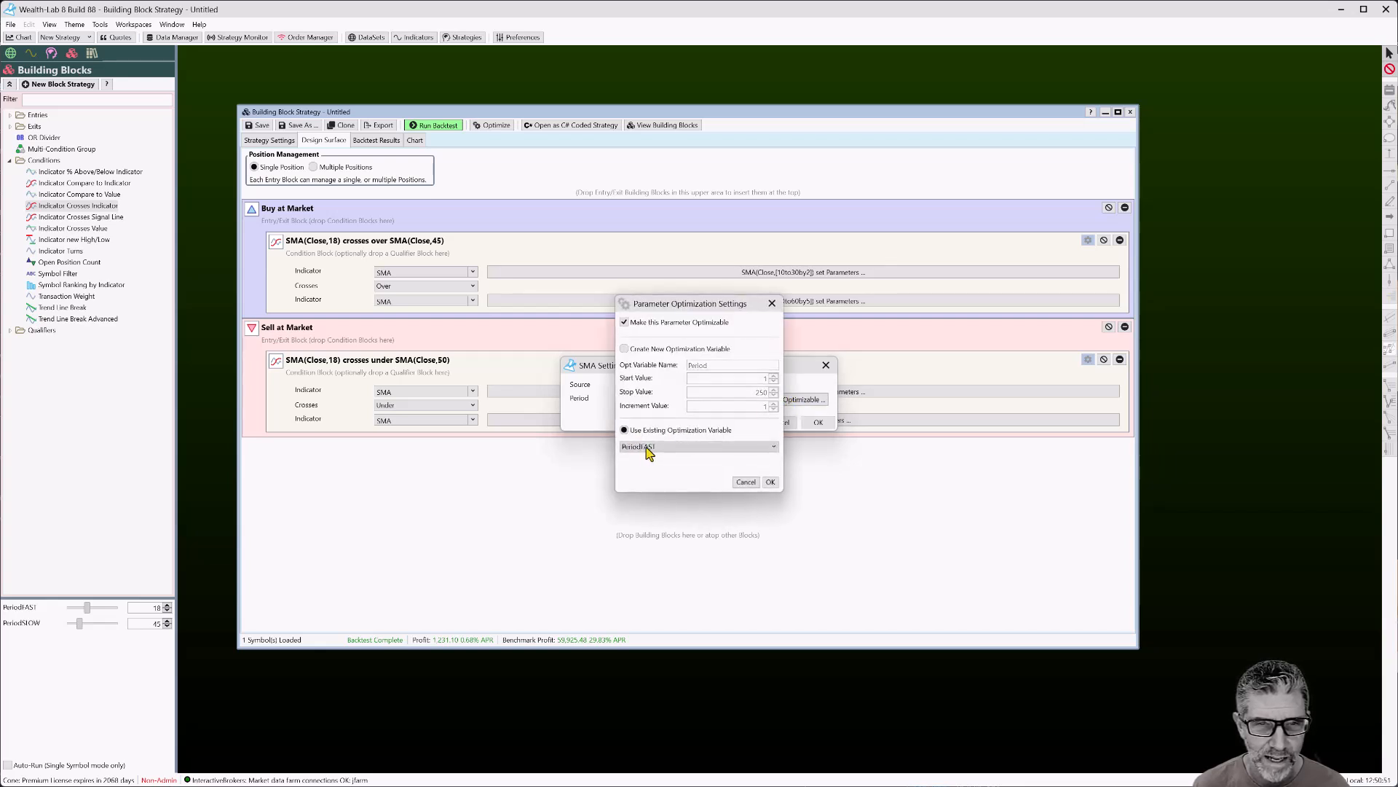
left_click(646, 472)
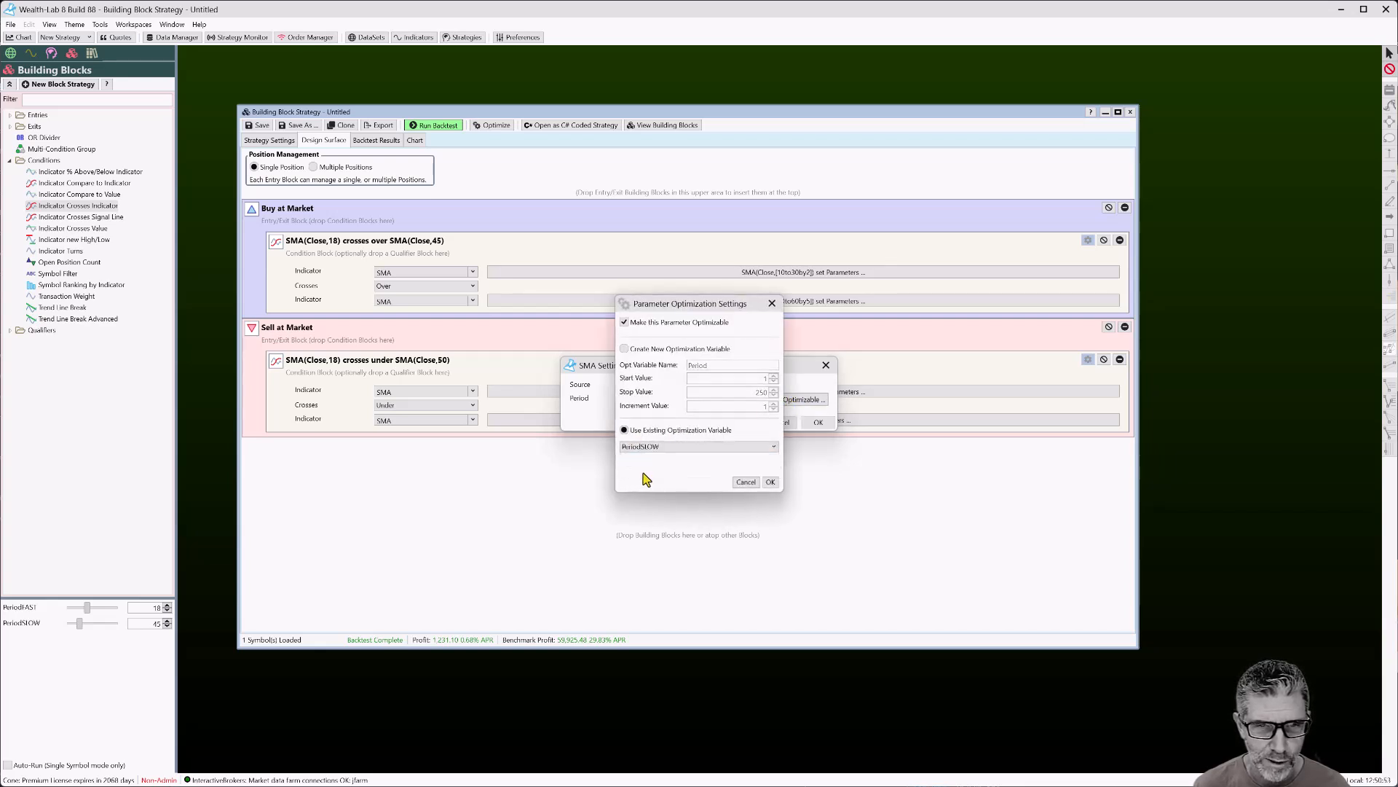
left_click(771, 483)
left_click(797, 424)
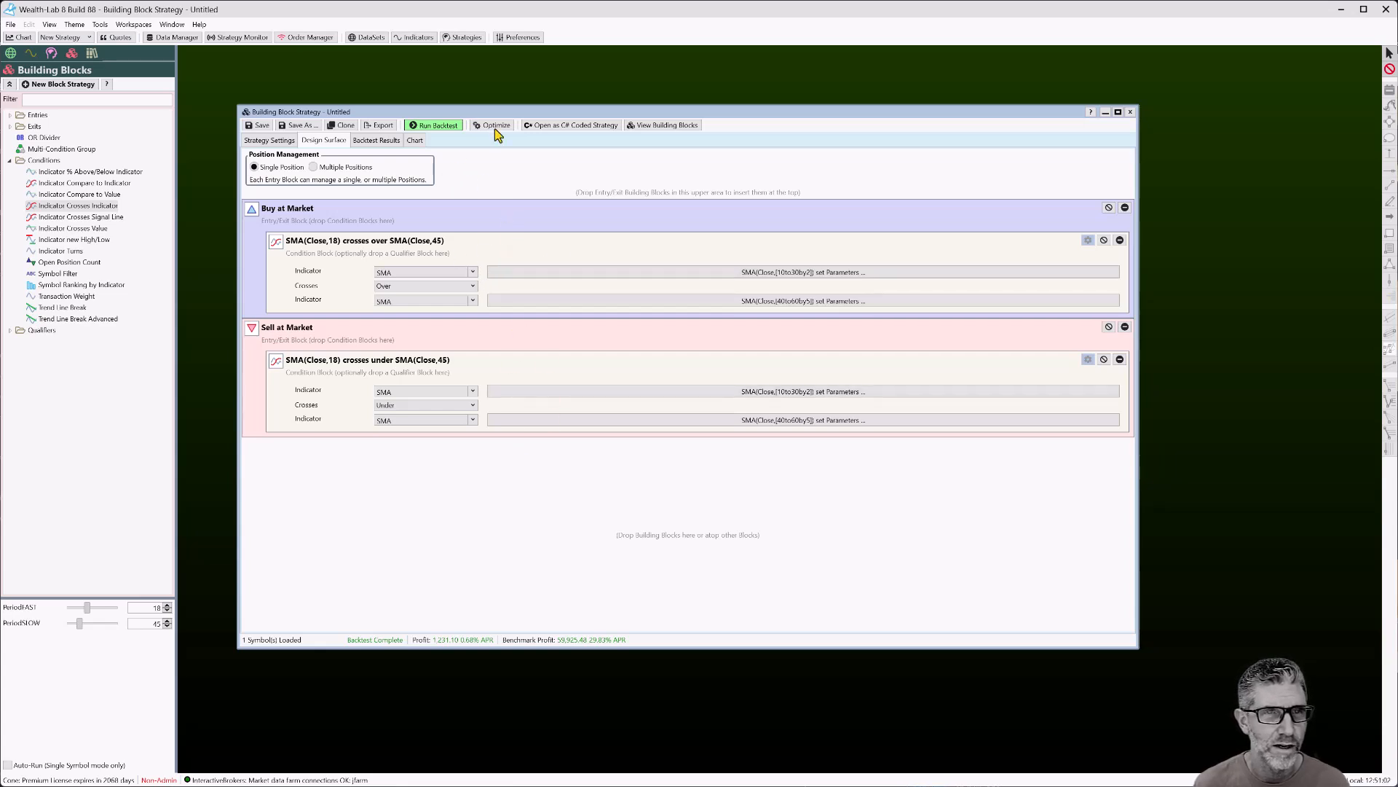
Rerun the backtest, view the SPY chart, and check PeriodFAST 18 and PeriodSLOW 45 in settings
left_click(438, 126)
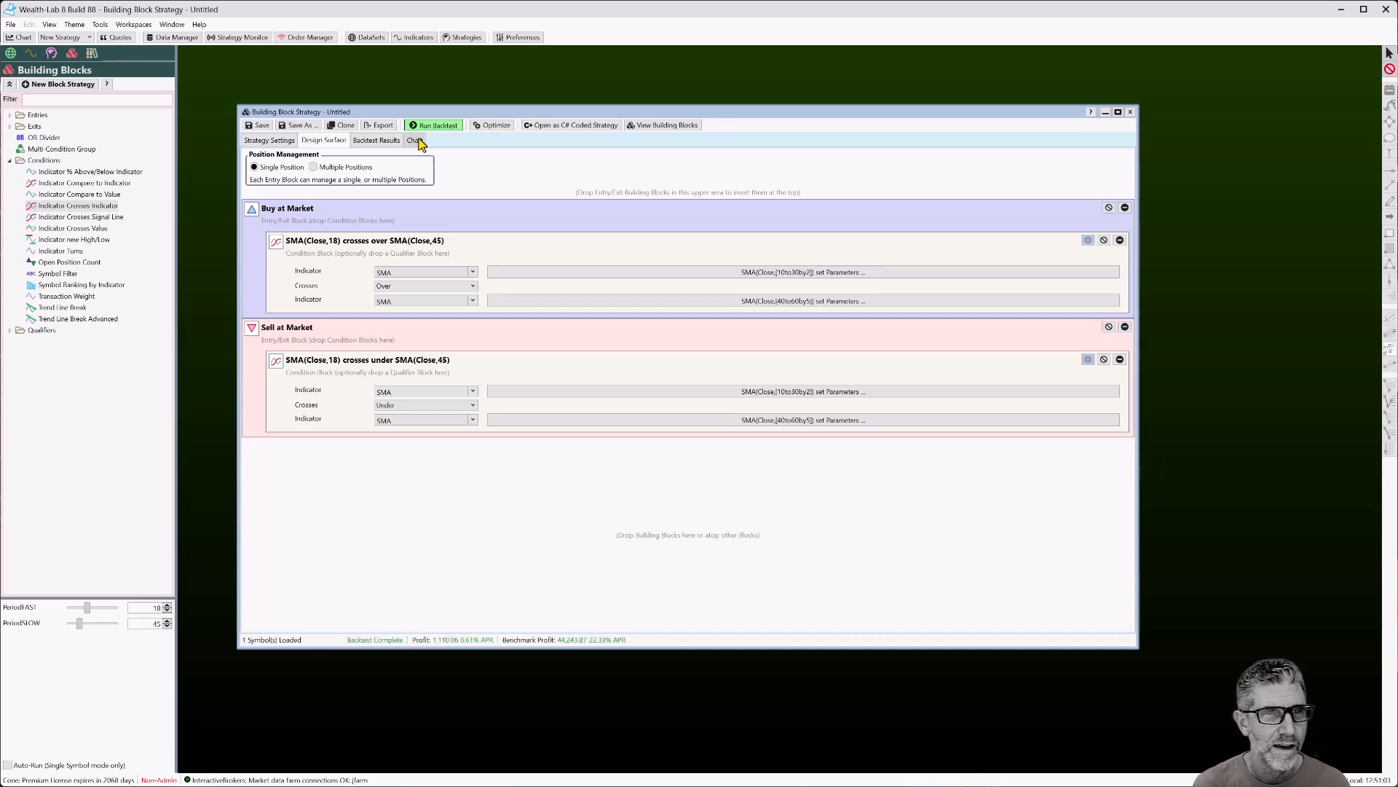
left_click(415, 140)
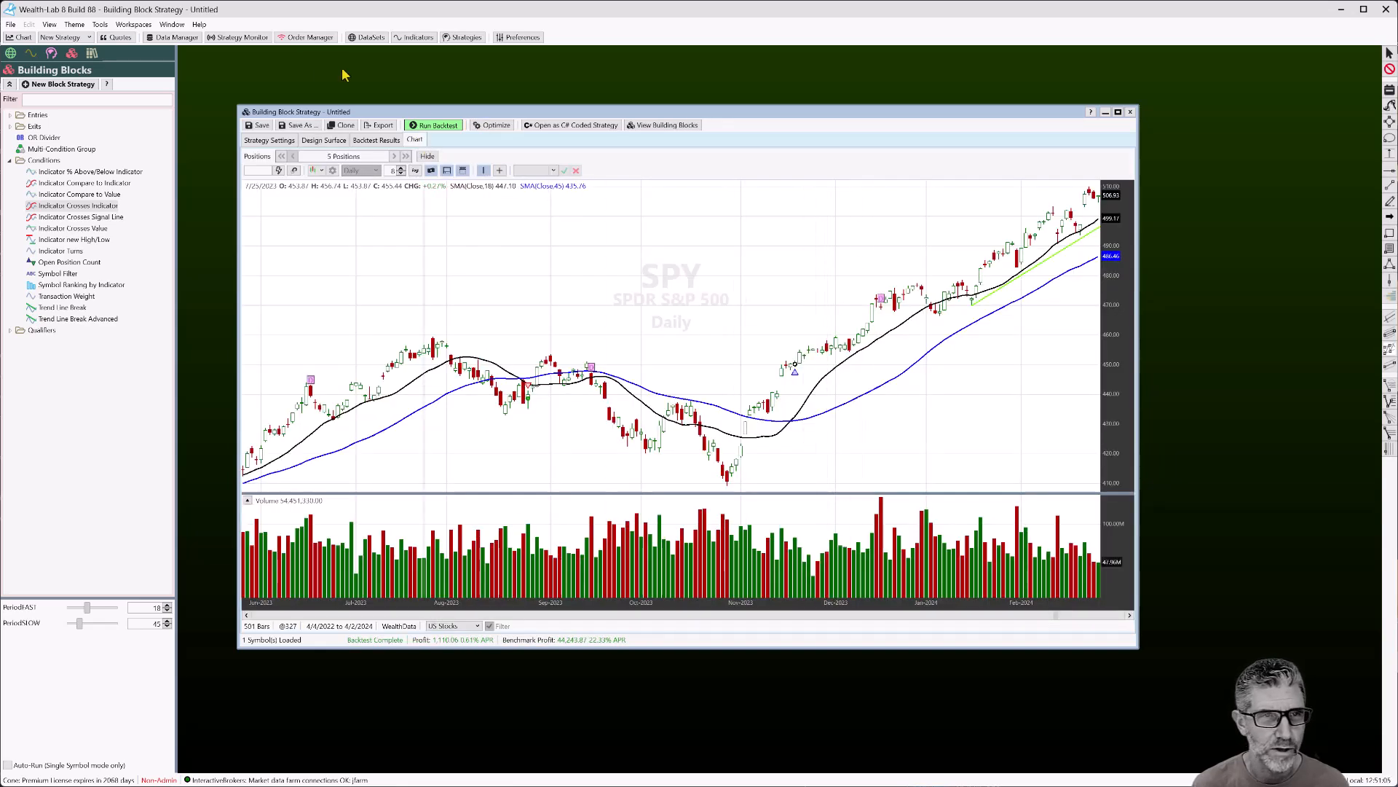
left_click(281, 143)
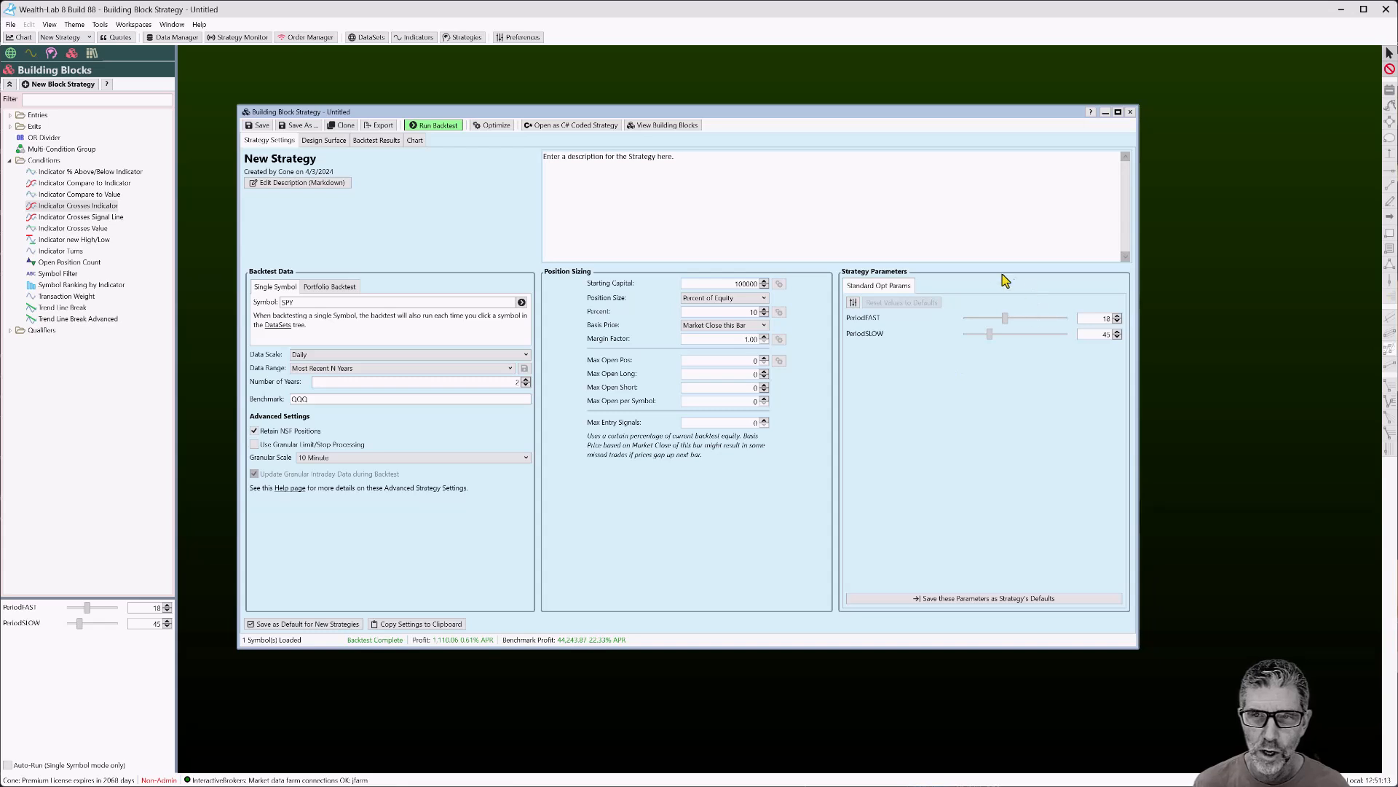
Set PeriodFAST to 26 and bring PeriodSLOW back to 45 with the spinners
left_click(1117, 319)
left_click(1117, 318)
left_click(1117, 318)
left_click(1117, 318)
left_click(1117, 319)
left_click(1118, 318)
left_click(1117, 322)
left_click(1117, 322)
left_click(1117, 318)
left_click(1117, 318)
left_click(1117, 332)
left_click(1117, 331)
left_click(1117, 337)
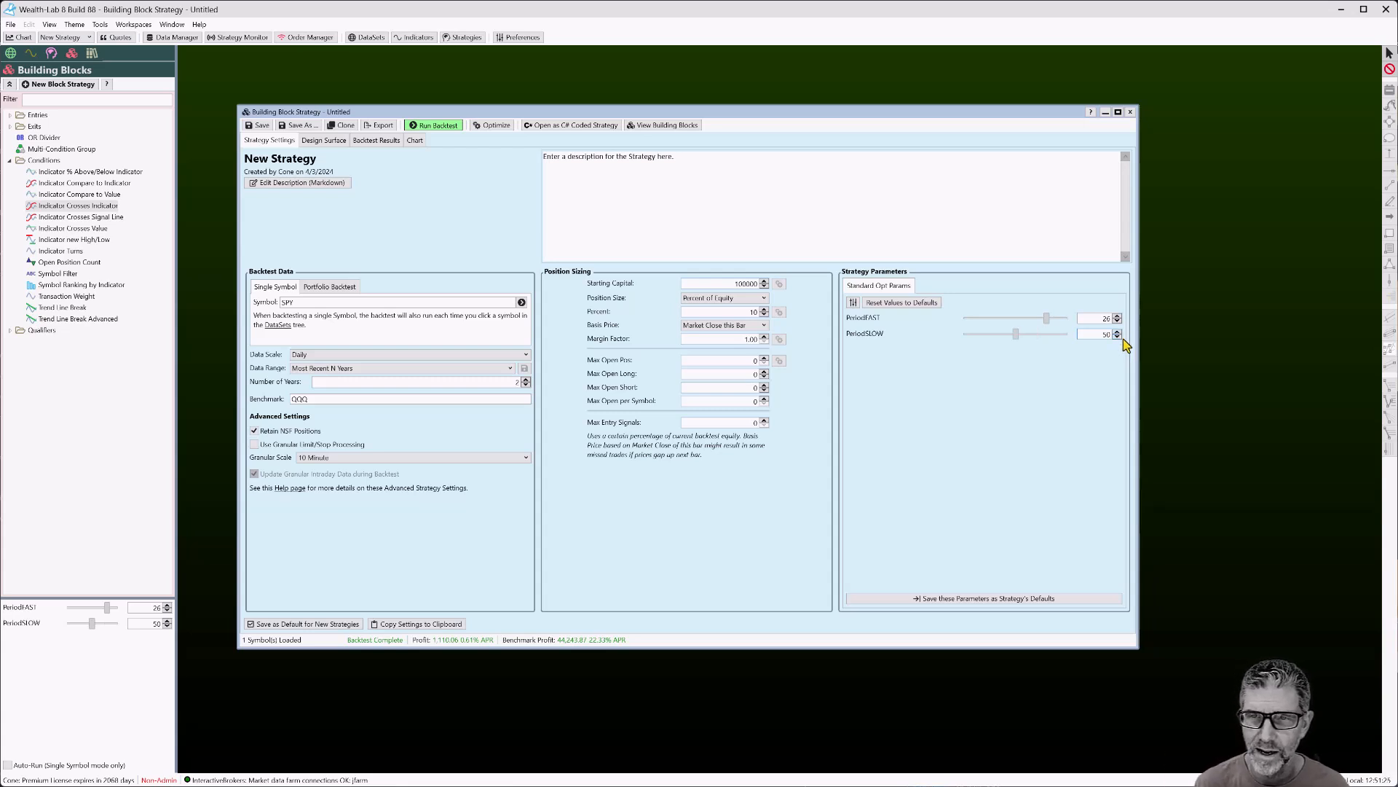
left_click(1118, 336)
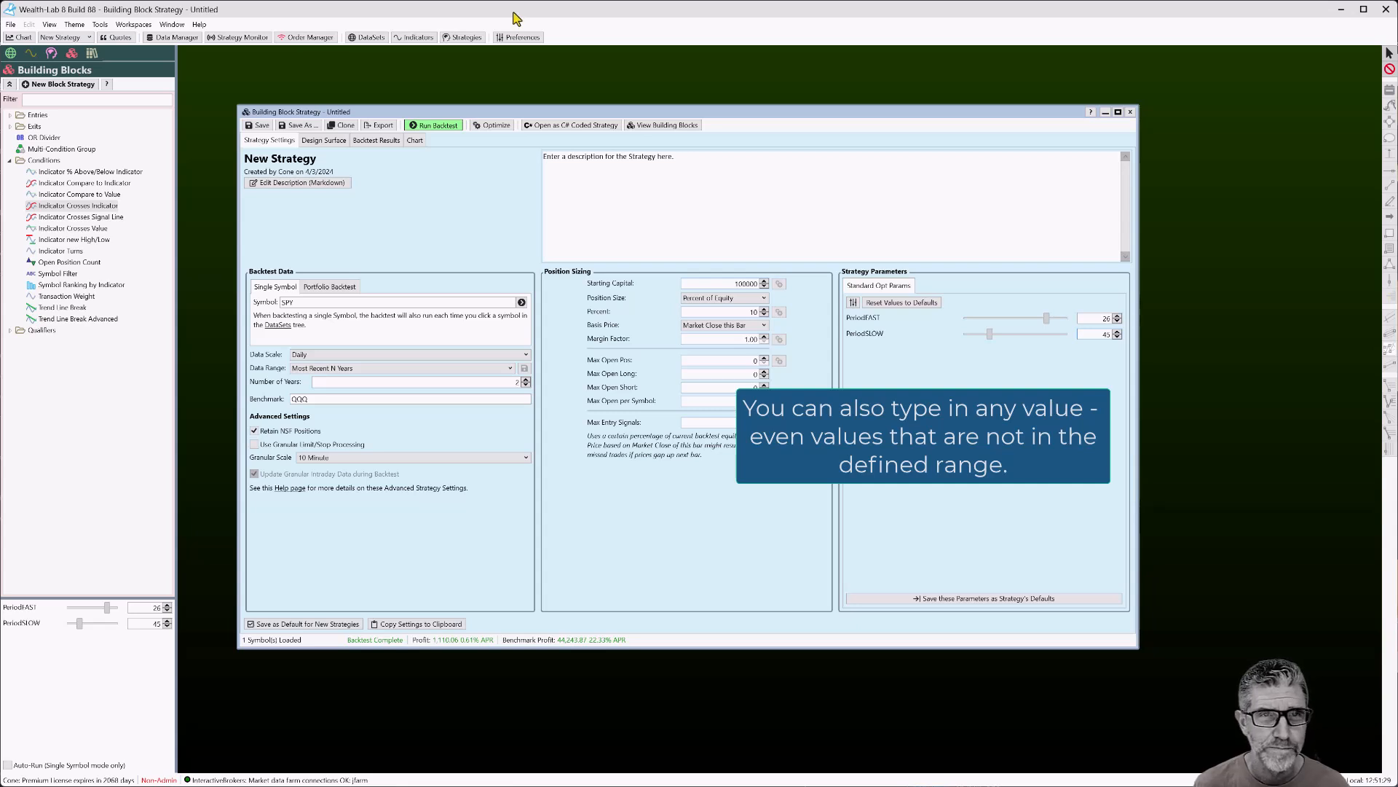
Rerun the backtest (1,003.74 profit) and save these parameters as the strategy's defaults
left_click(445, 129)
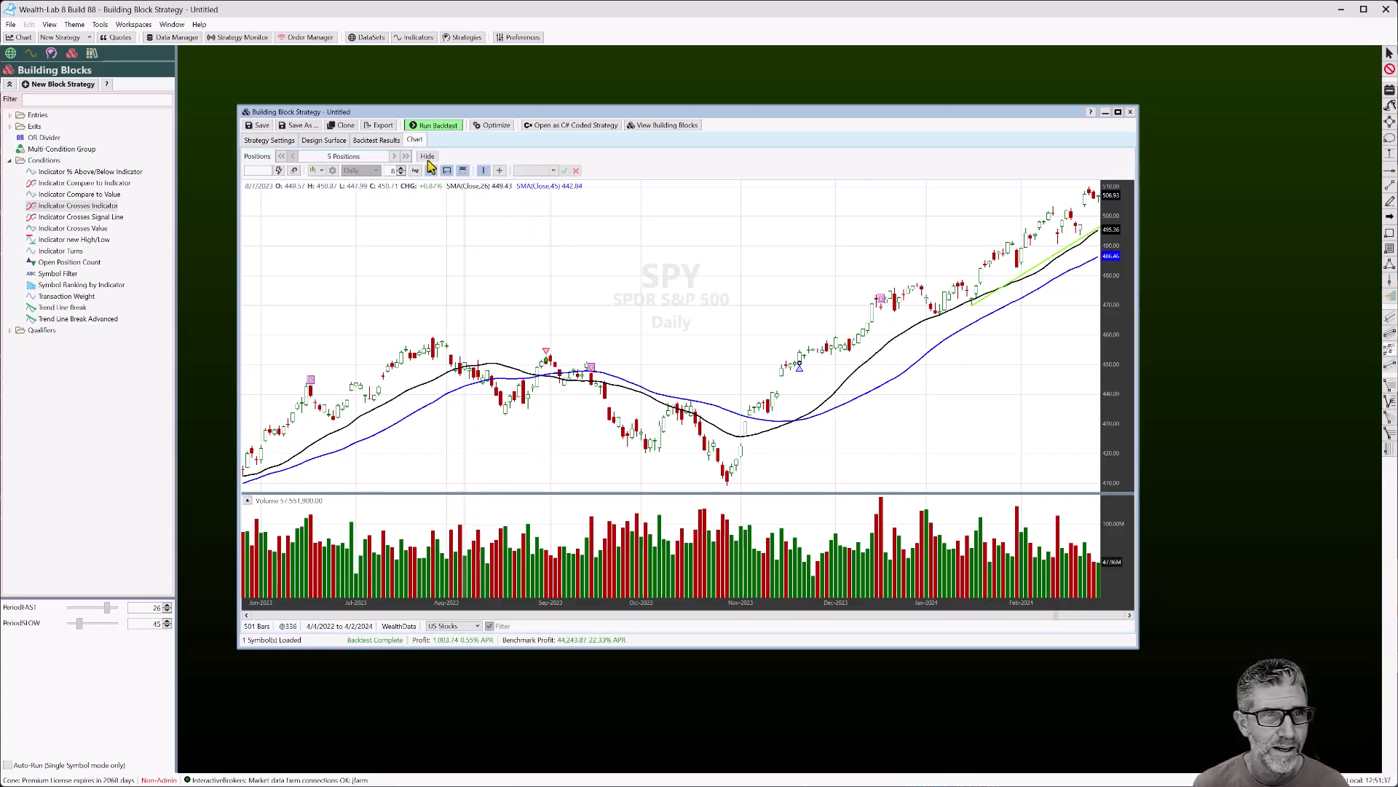
left_click(324, 140)
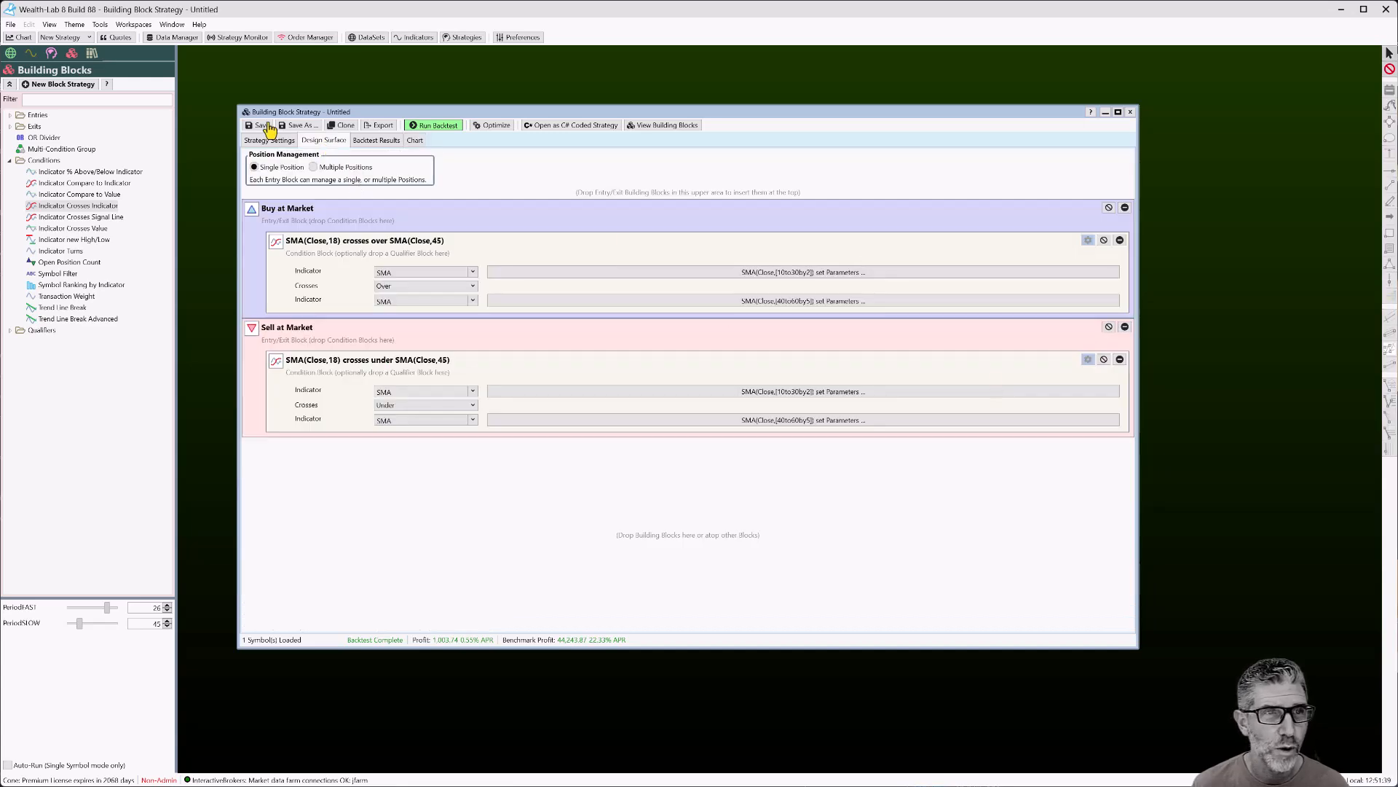
left_click(268, 141)
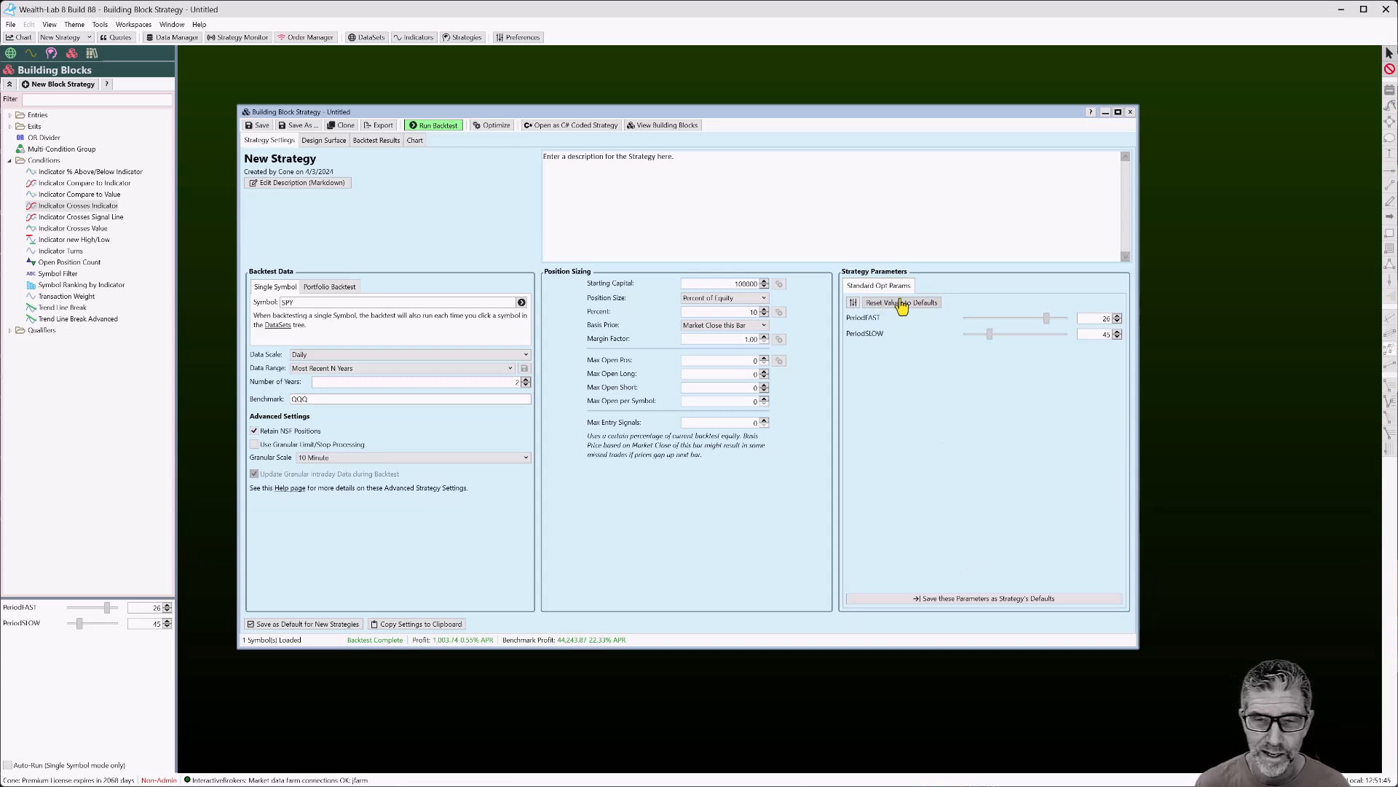
left_click(979, 604)
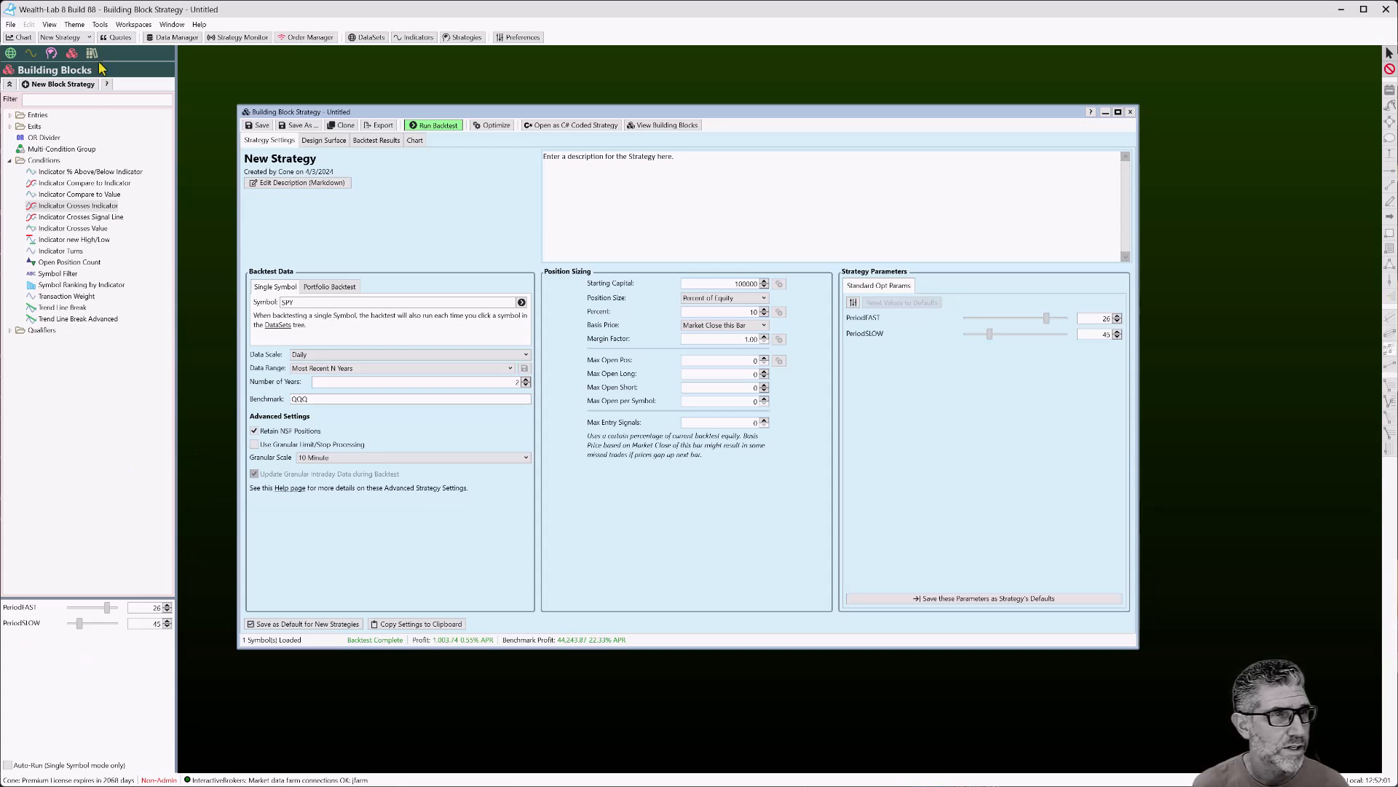
left_click(50, 24)
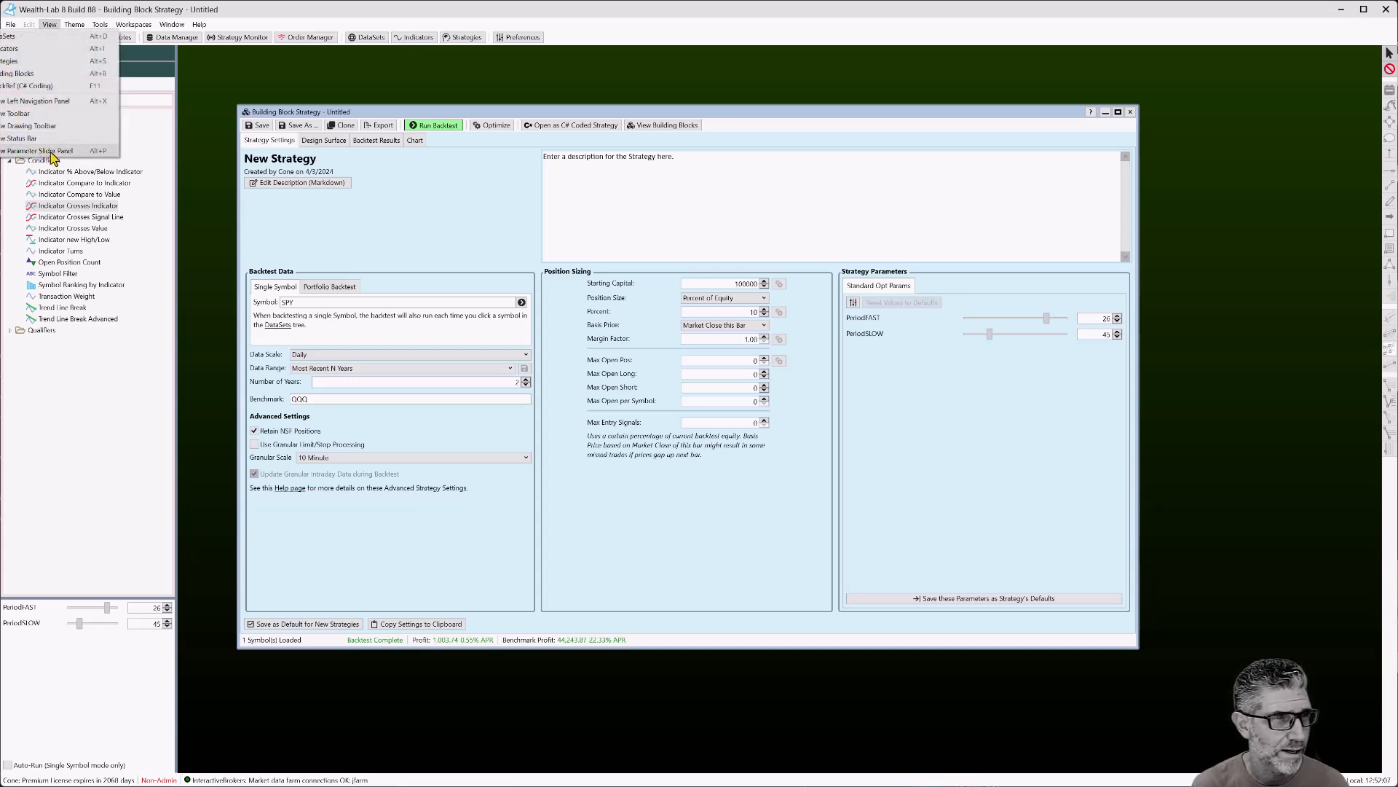
left_click(51, 152)
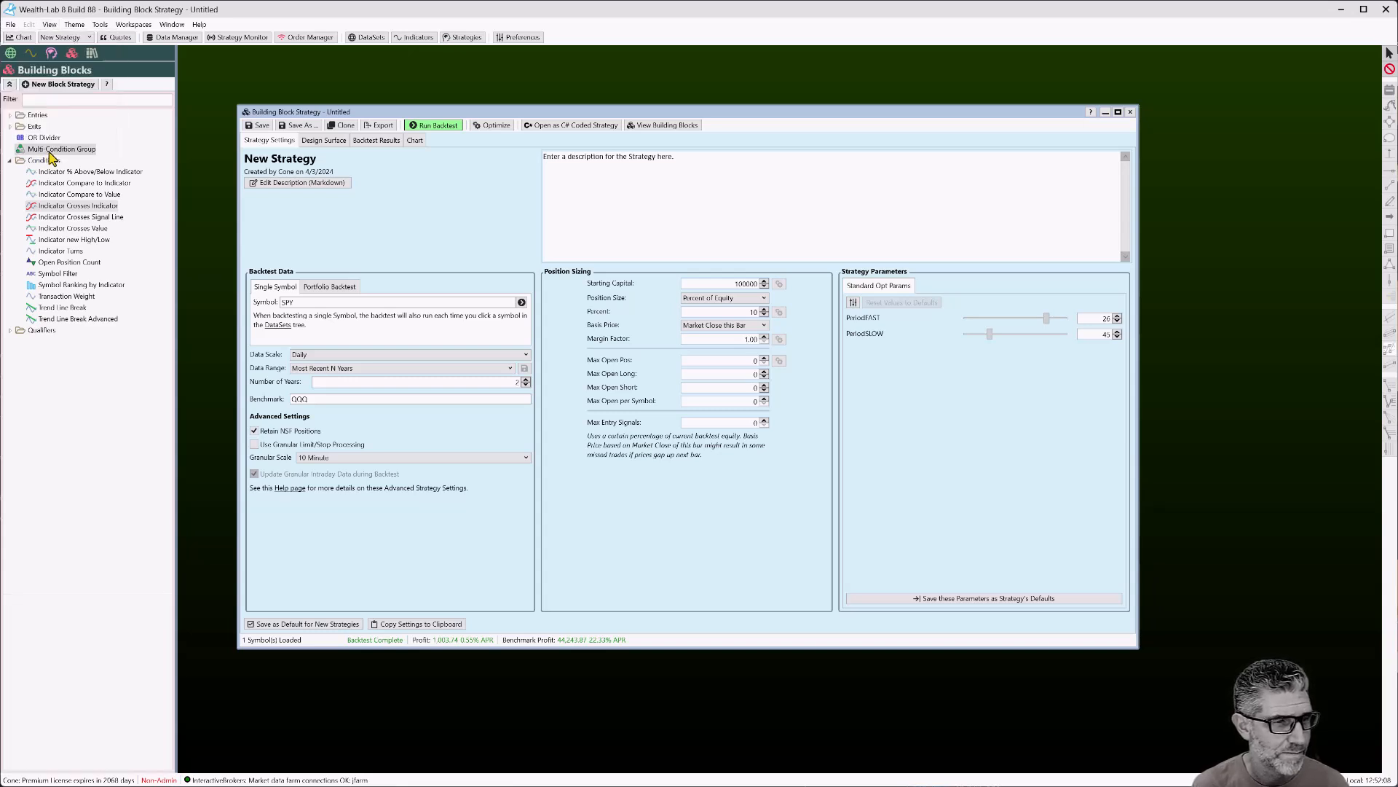
left_click(49, 27)
left_click(51, 151)
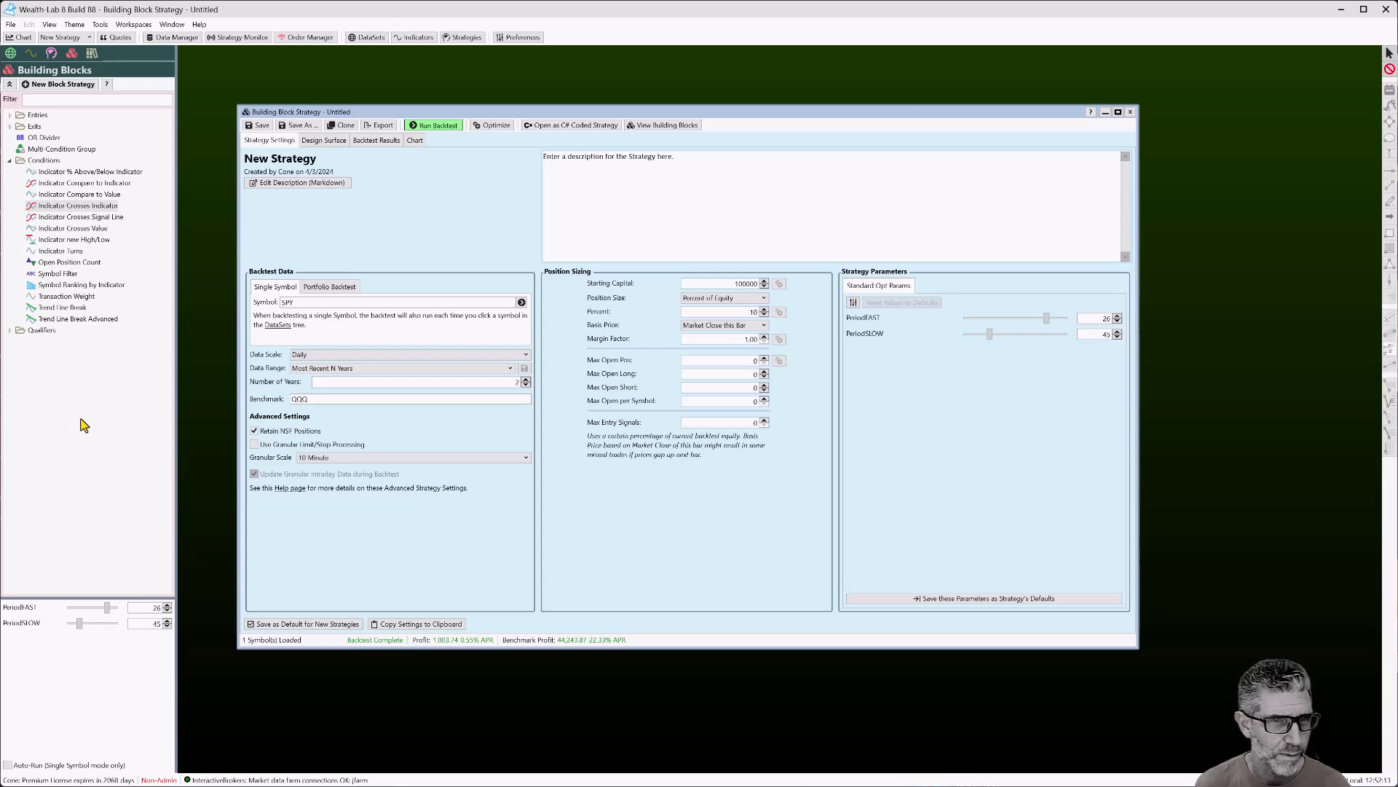
left_click_drag(418, 115, 358, 86)
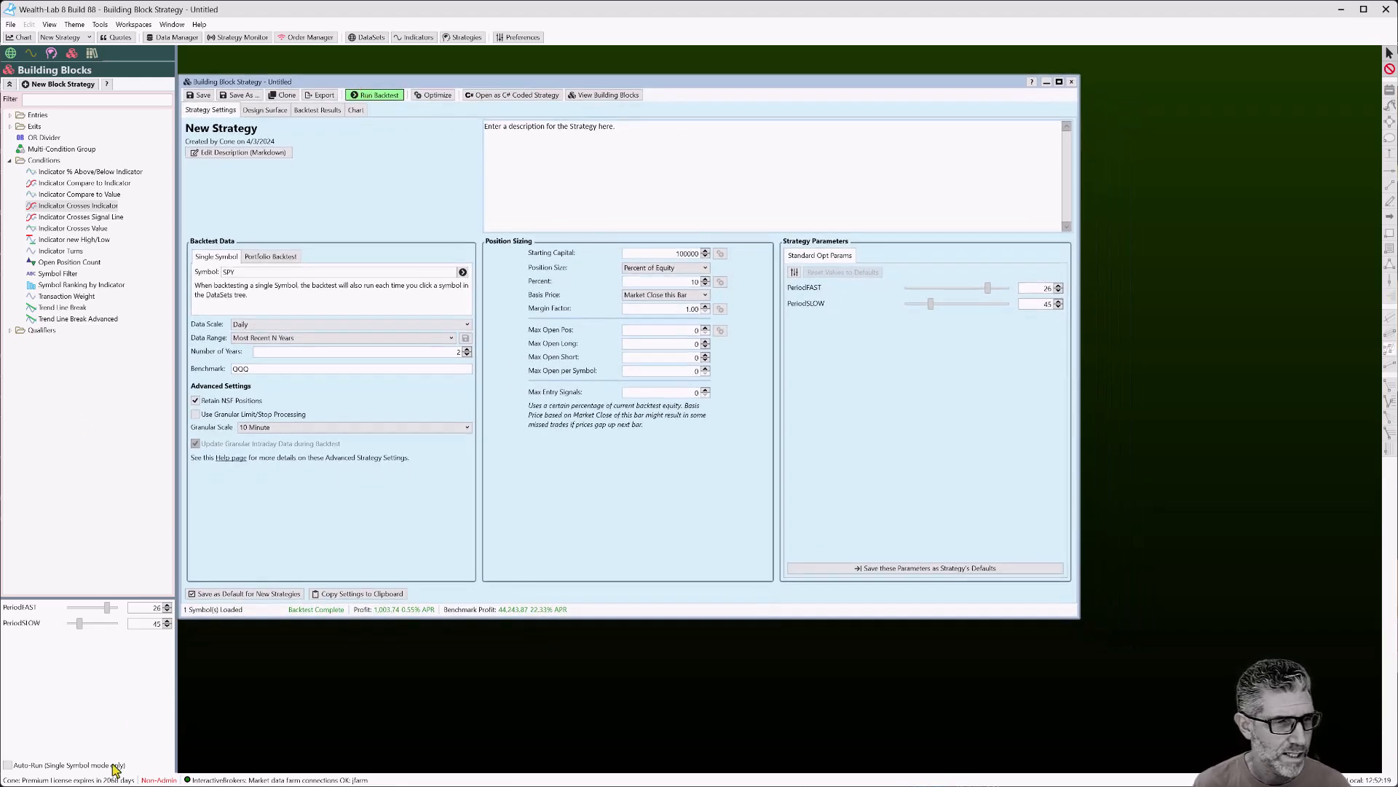
Try PeriodFAST 28 and PeriodSLOW 40 and backtest them
left_click(168, 605)
left_click(168, 606)
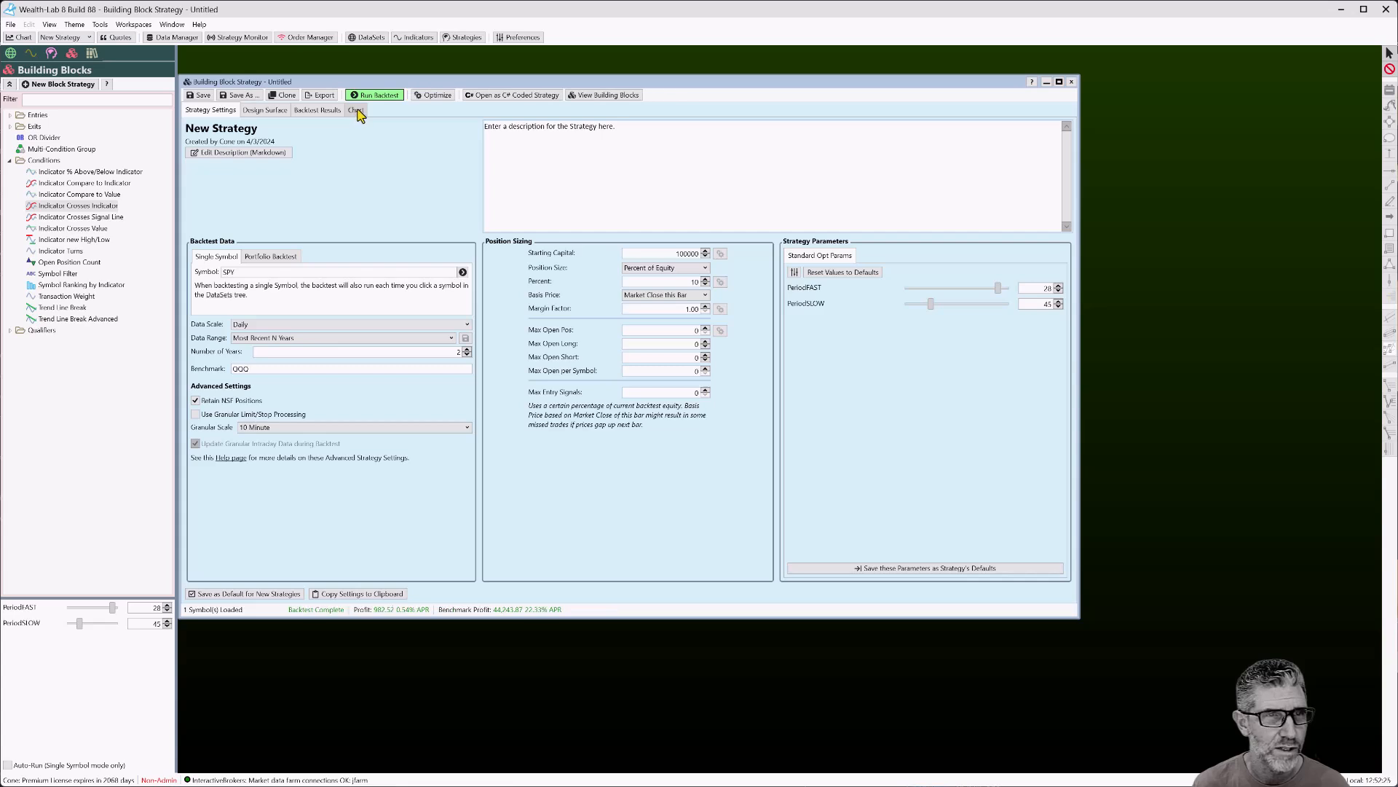
left_click(168, 626)
left_click(374, 96)
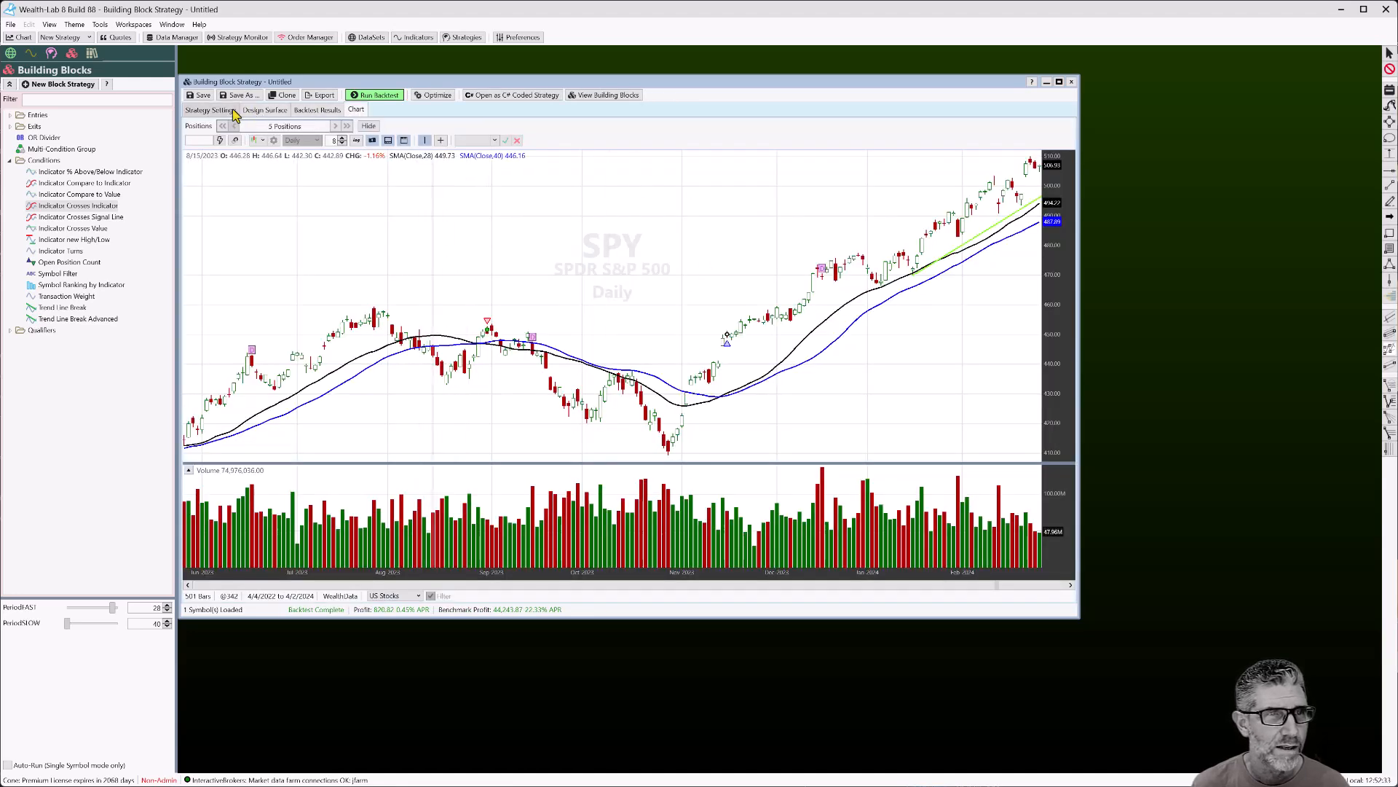
Reset parameters to the 26/45 defaults, rerun the backtest, and view the building blocks
left_click(210, 110)
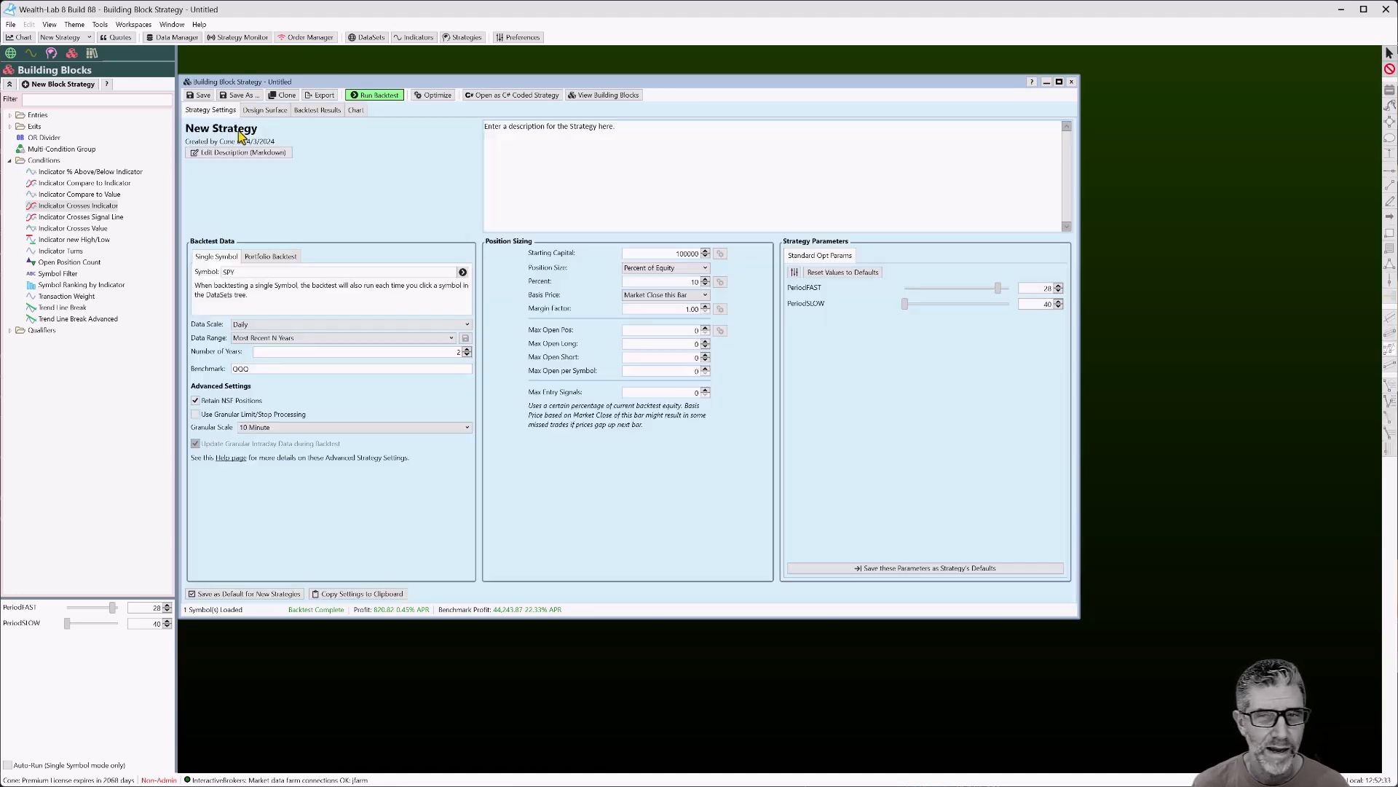
left_click(844, 273)
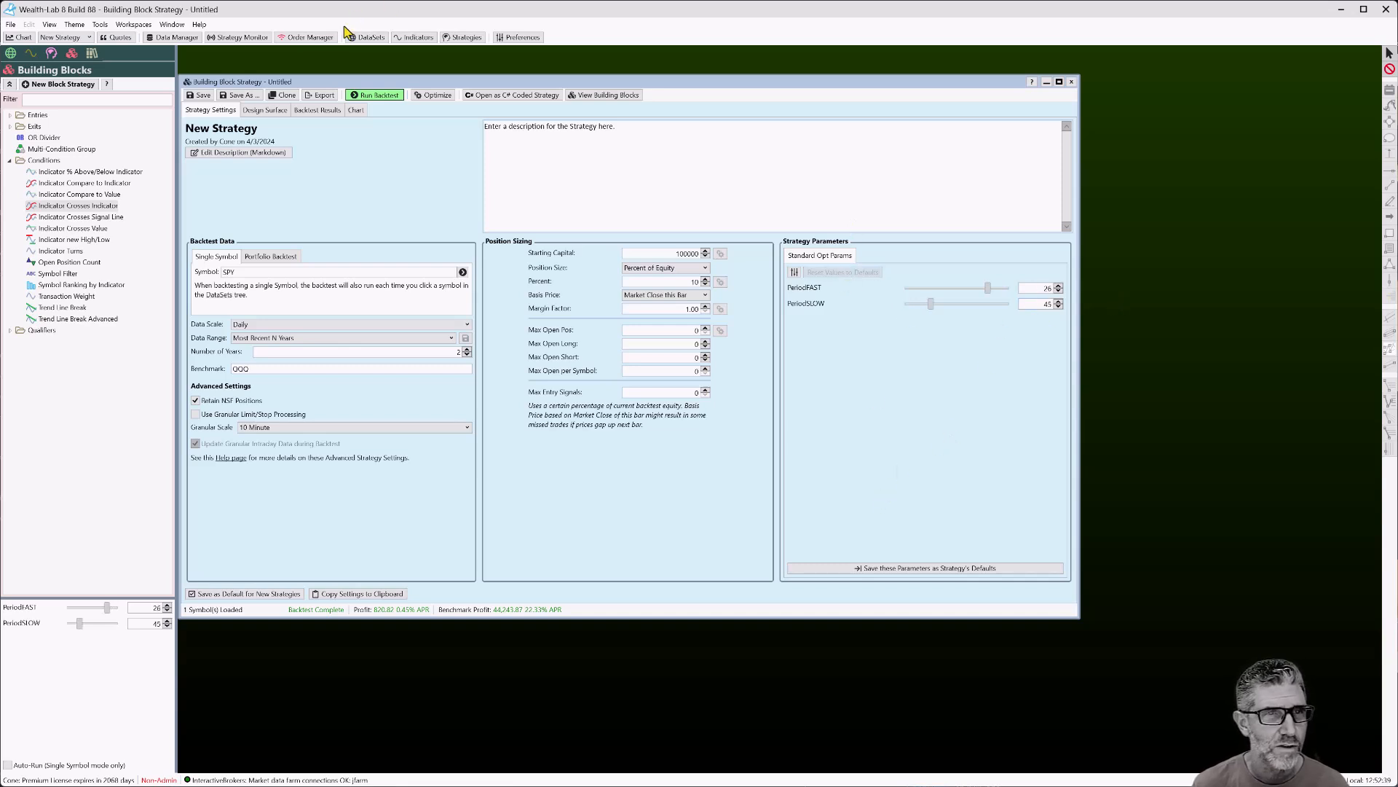
left_click(379, 95)
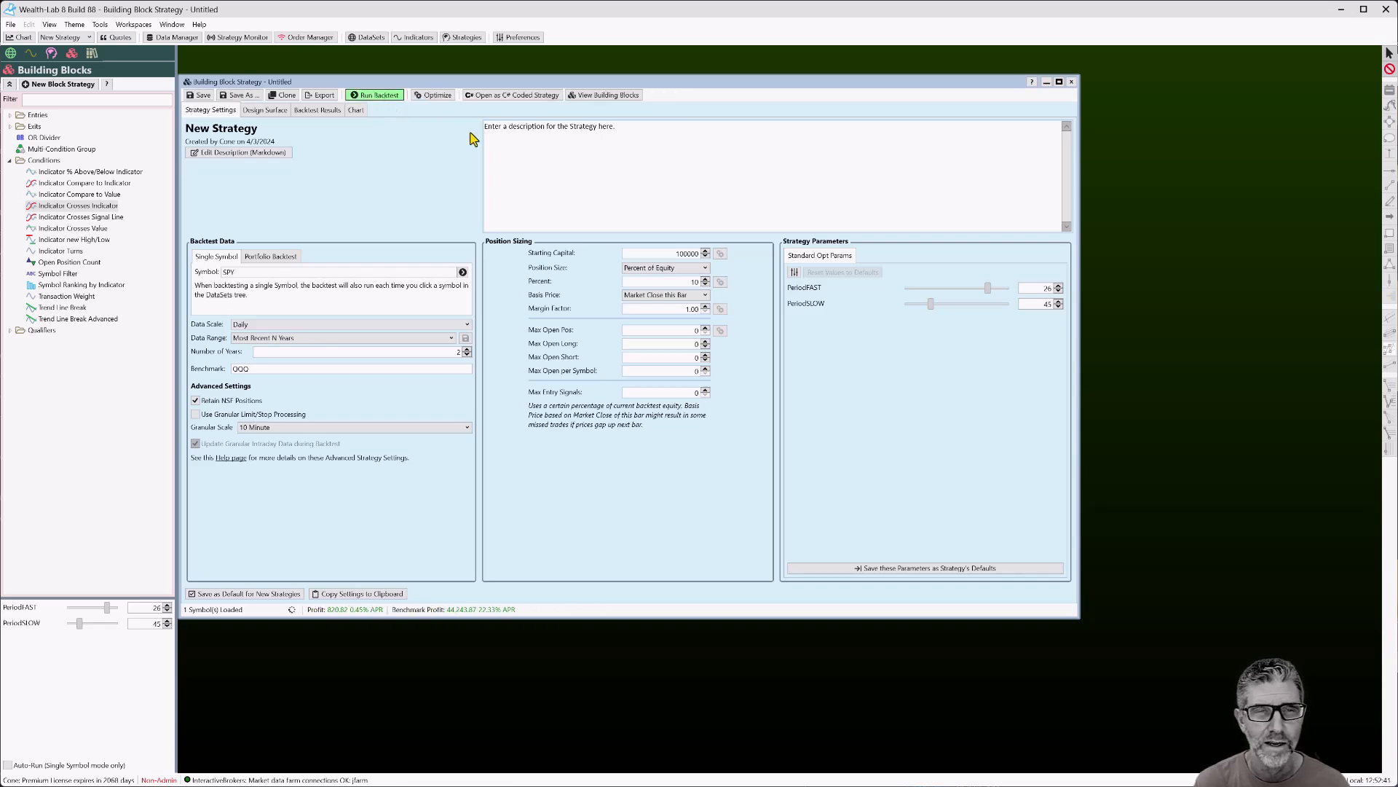
left_click(283, 112)
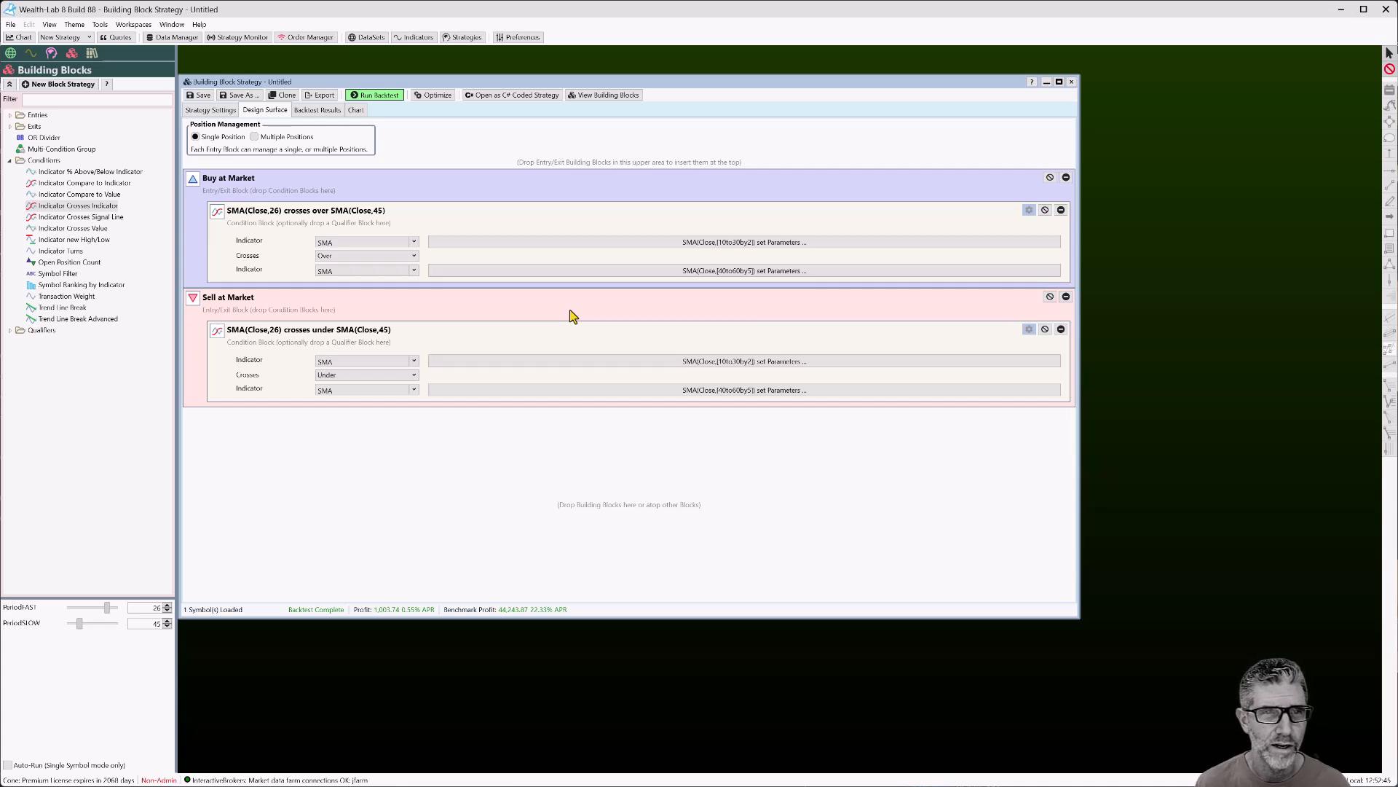
left_click(564, 244)
left_click(804, 402)
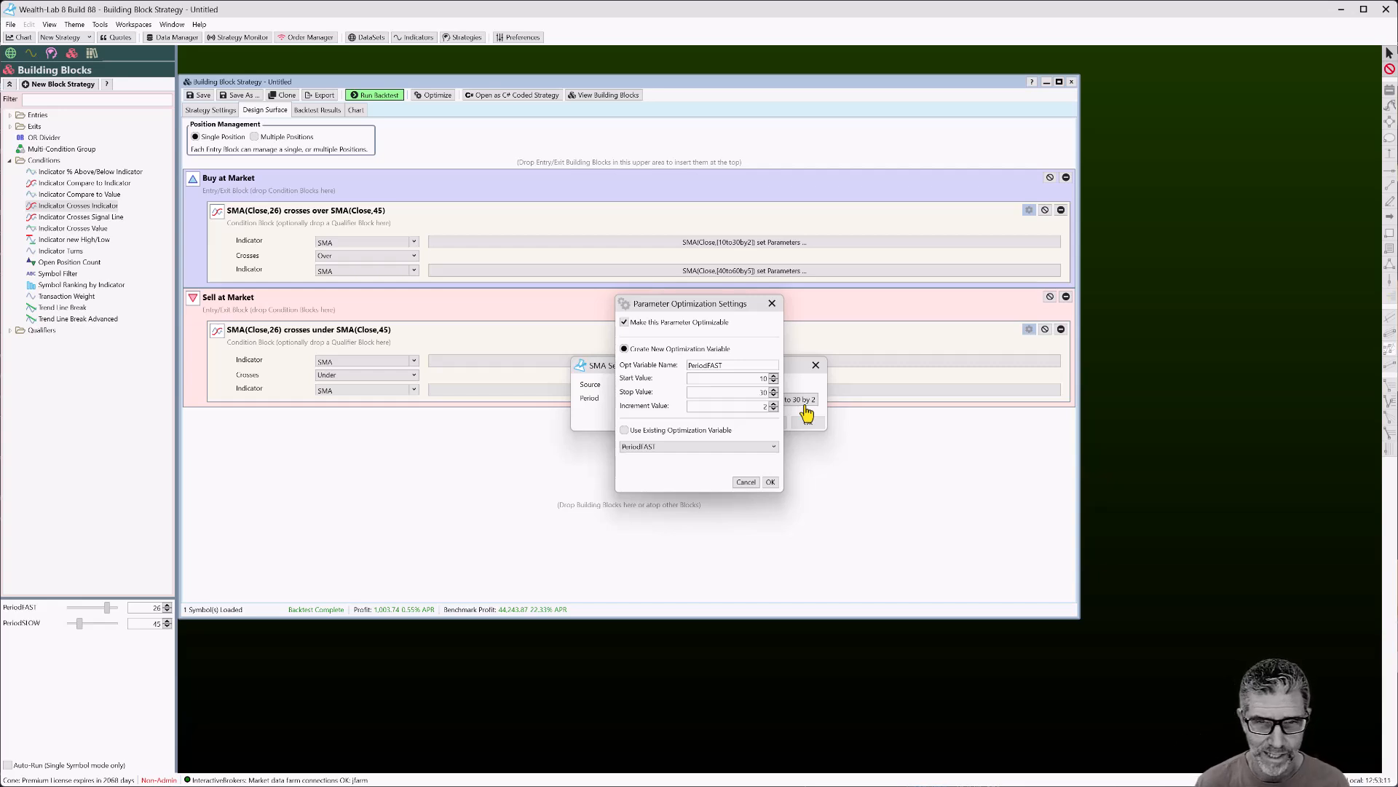
left_click(747, 484)
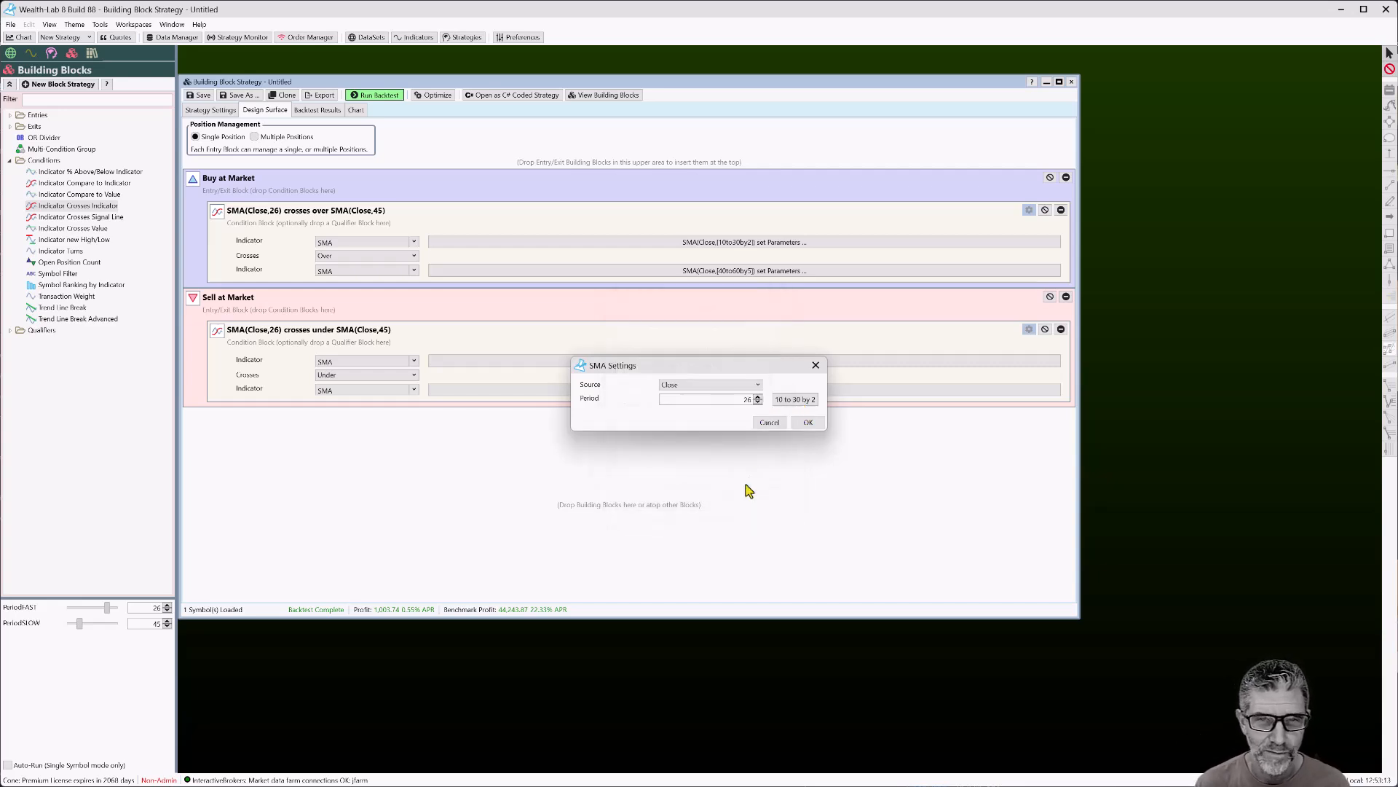
left_click(765, 424)
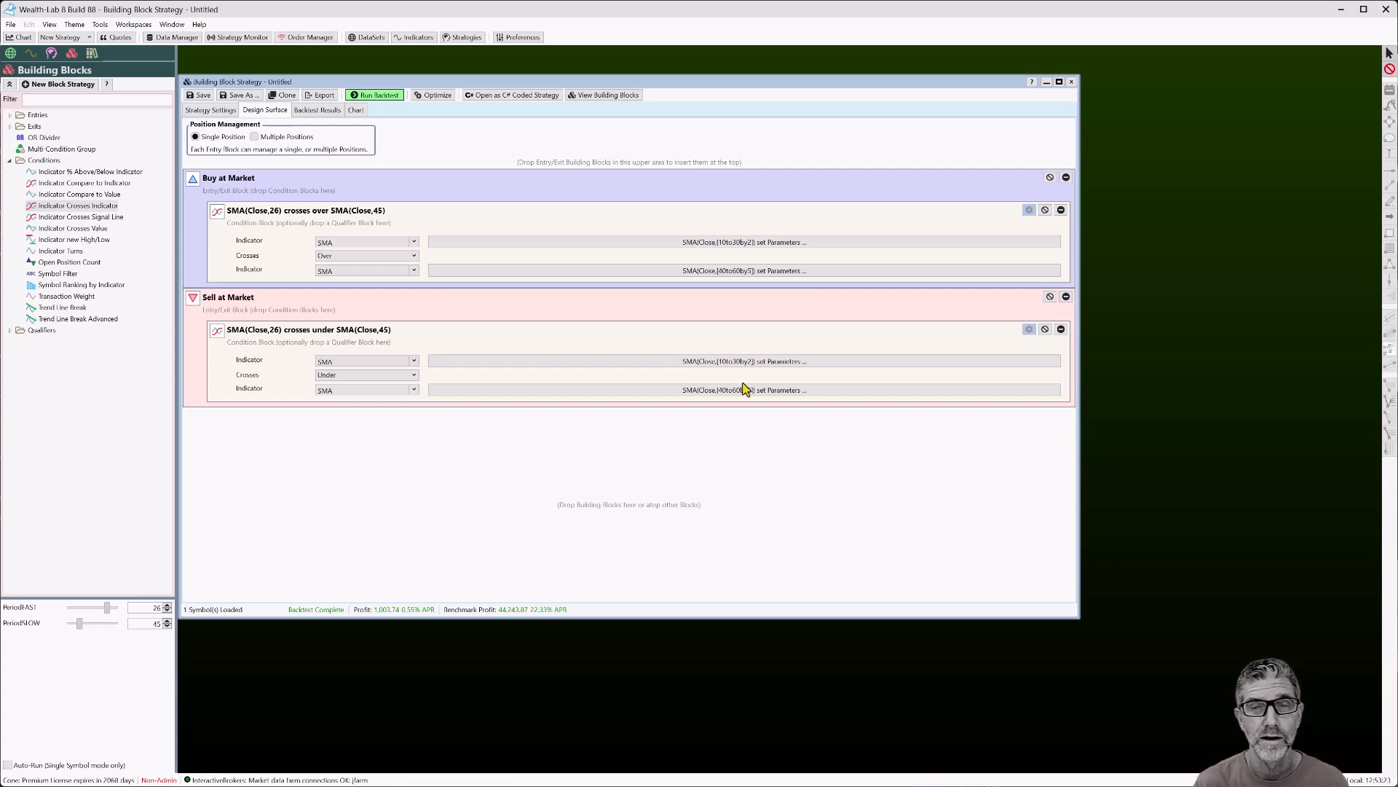
left_click(723, 362)
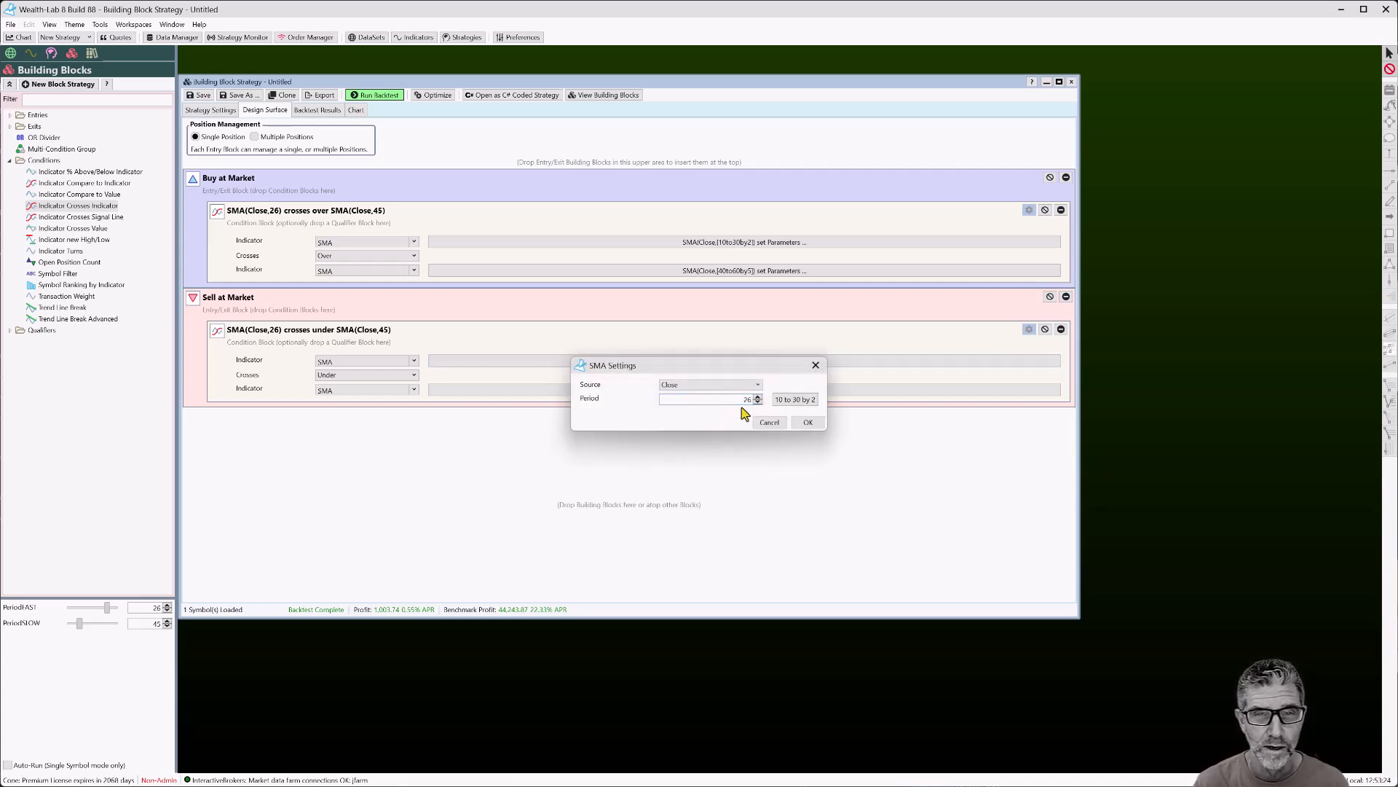
left_click(796, 399)
left_click(625, 430)
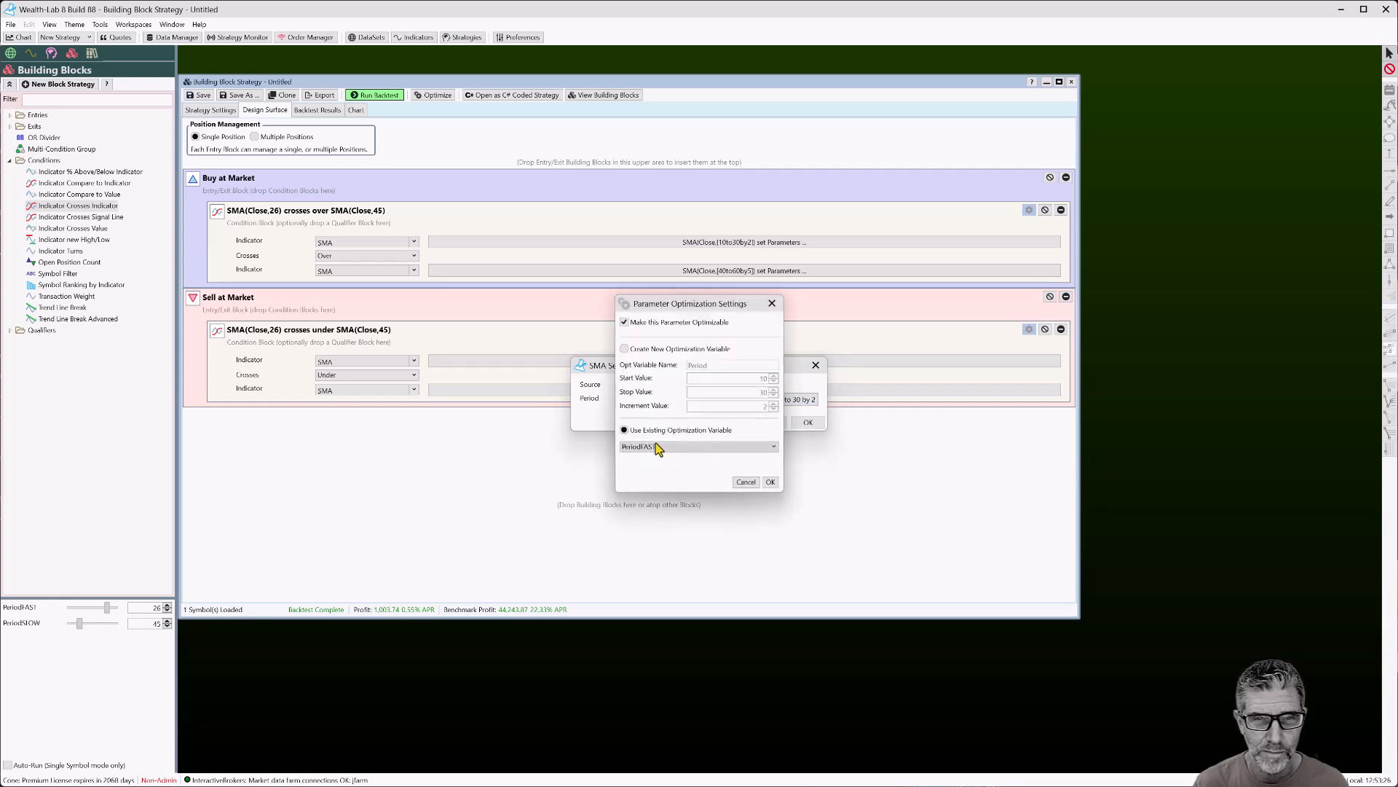
left_click(747, 482)
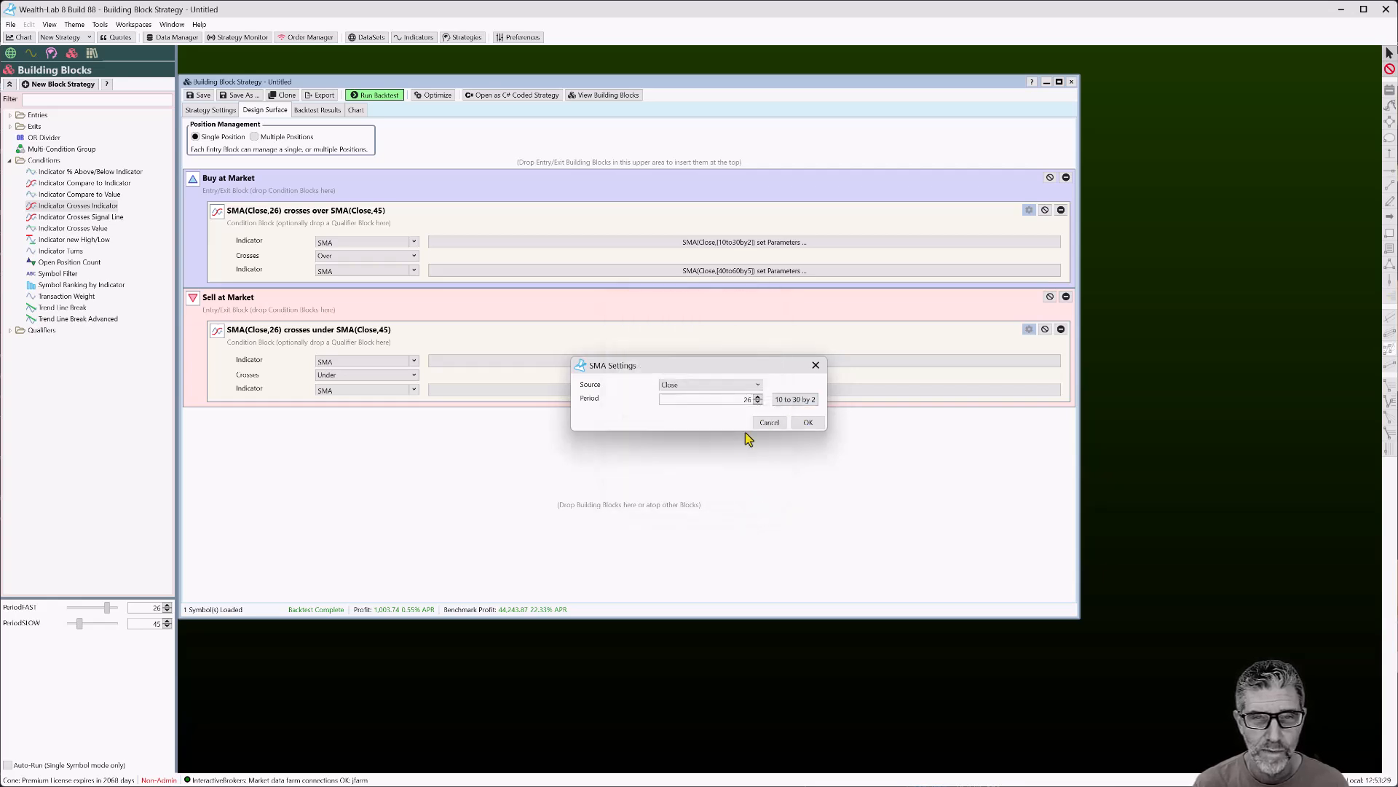
left_click(771, 423)
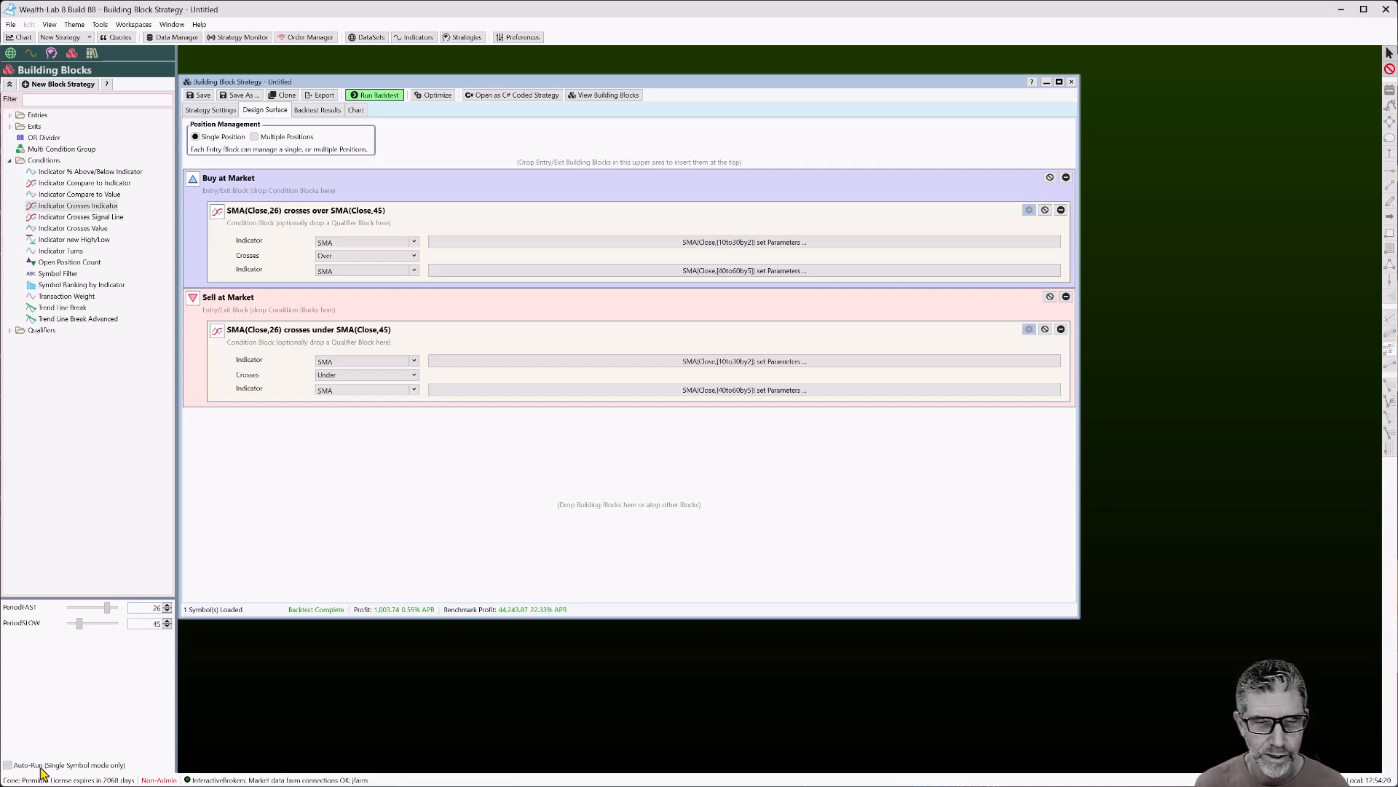
Try PeriodFAST 30 and PeriodSLOW 55, then enable automatic rerun on parameter changes
left_click(357, 109)
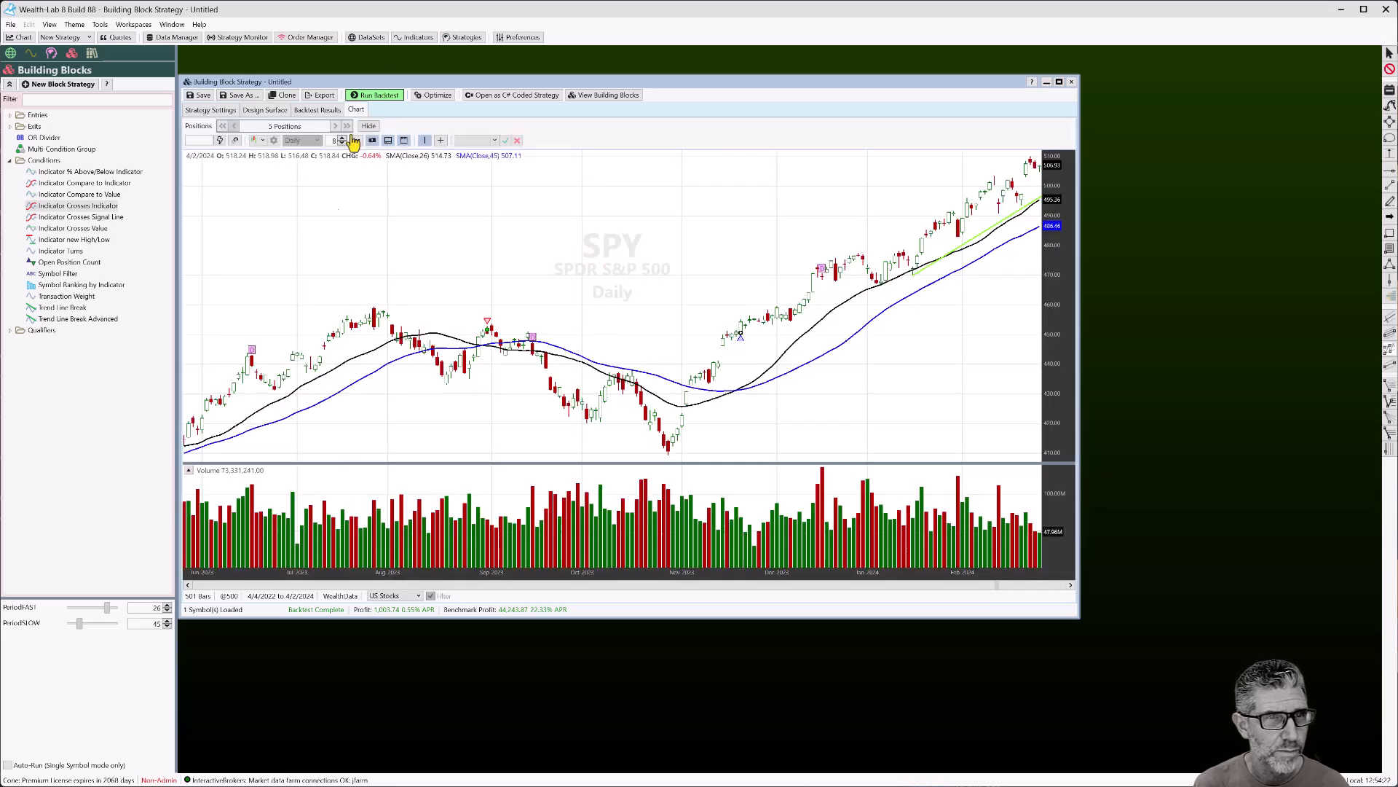
left_click(167, 606)
left_click(168, 605)
left_click(168, 624)
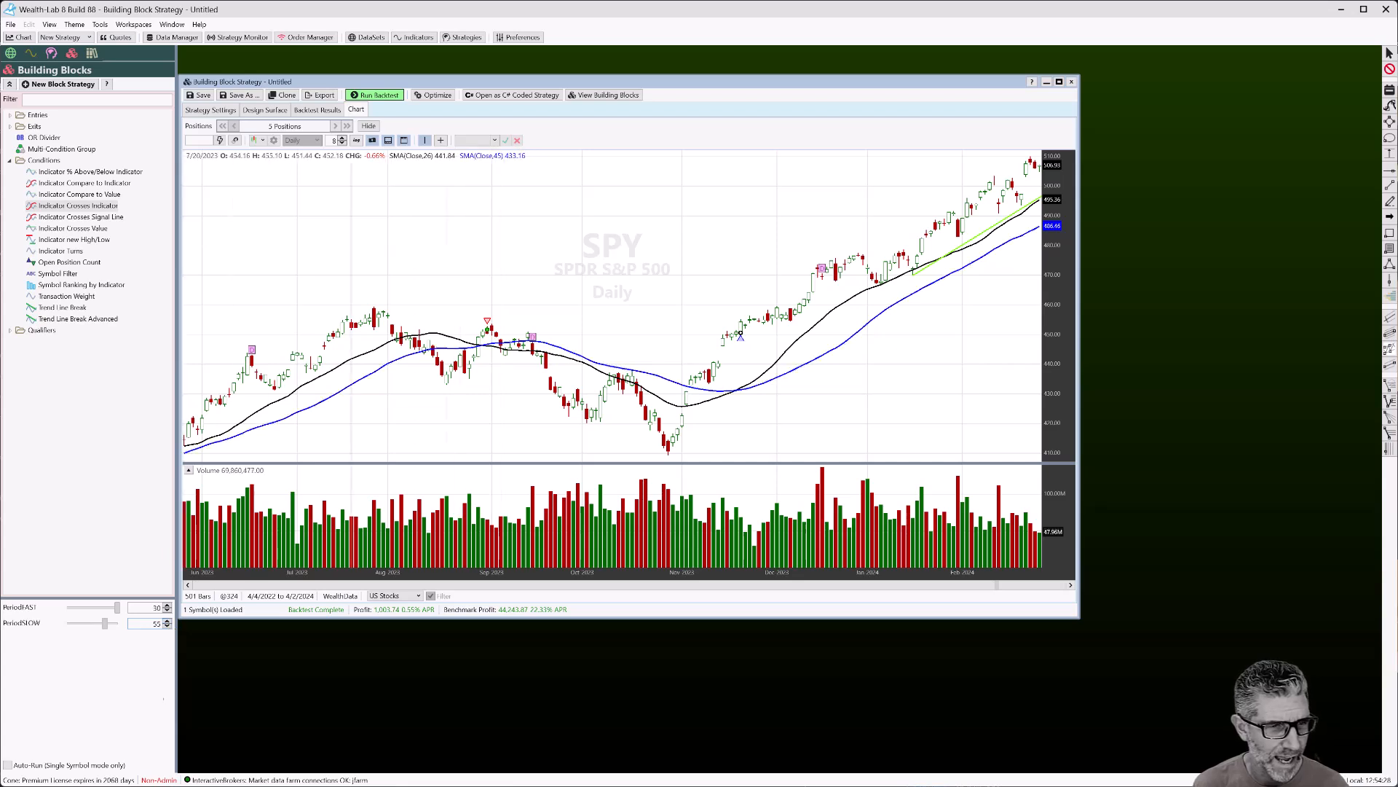
left_click(376, 95)
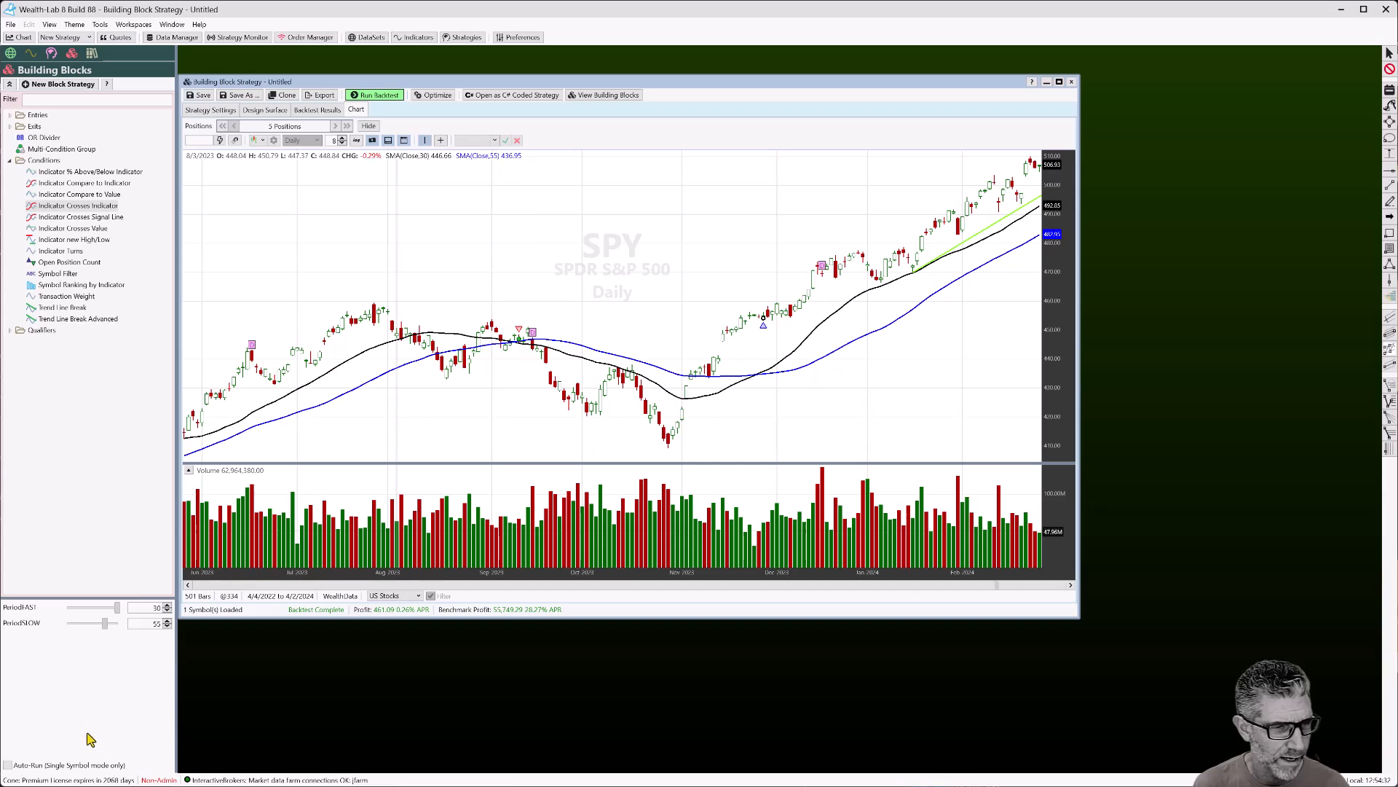
left_click(8, 764)
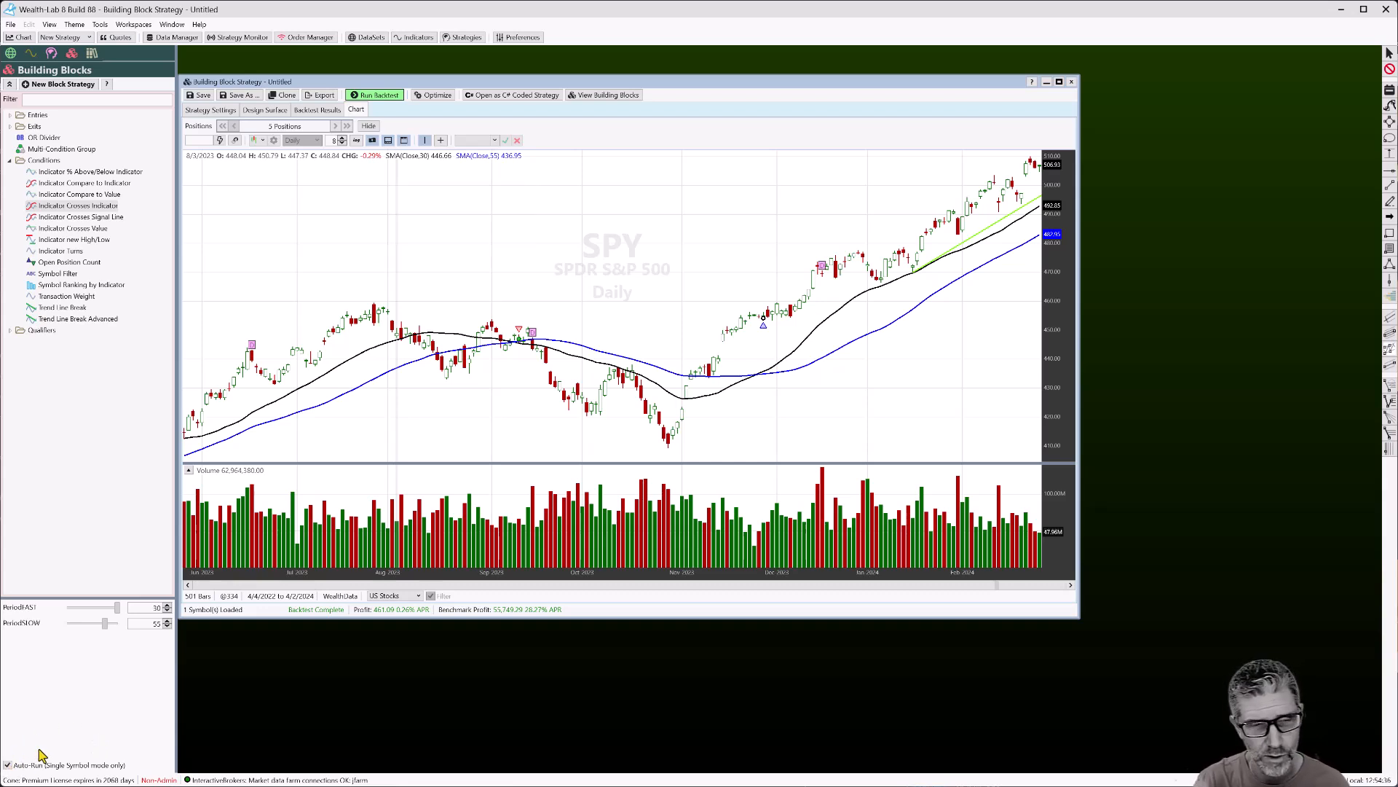
Set PeriodFAST to 18 and PeriodSLOW to 50, dropping profit to 804.39
left_click(92, 610)
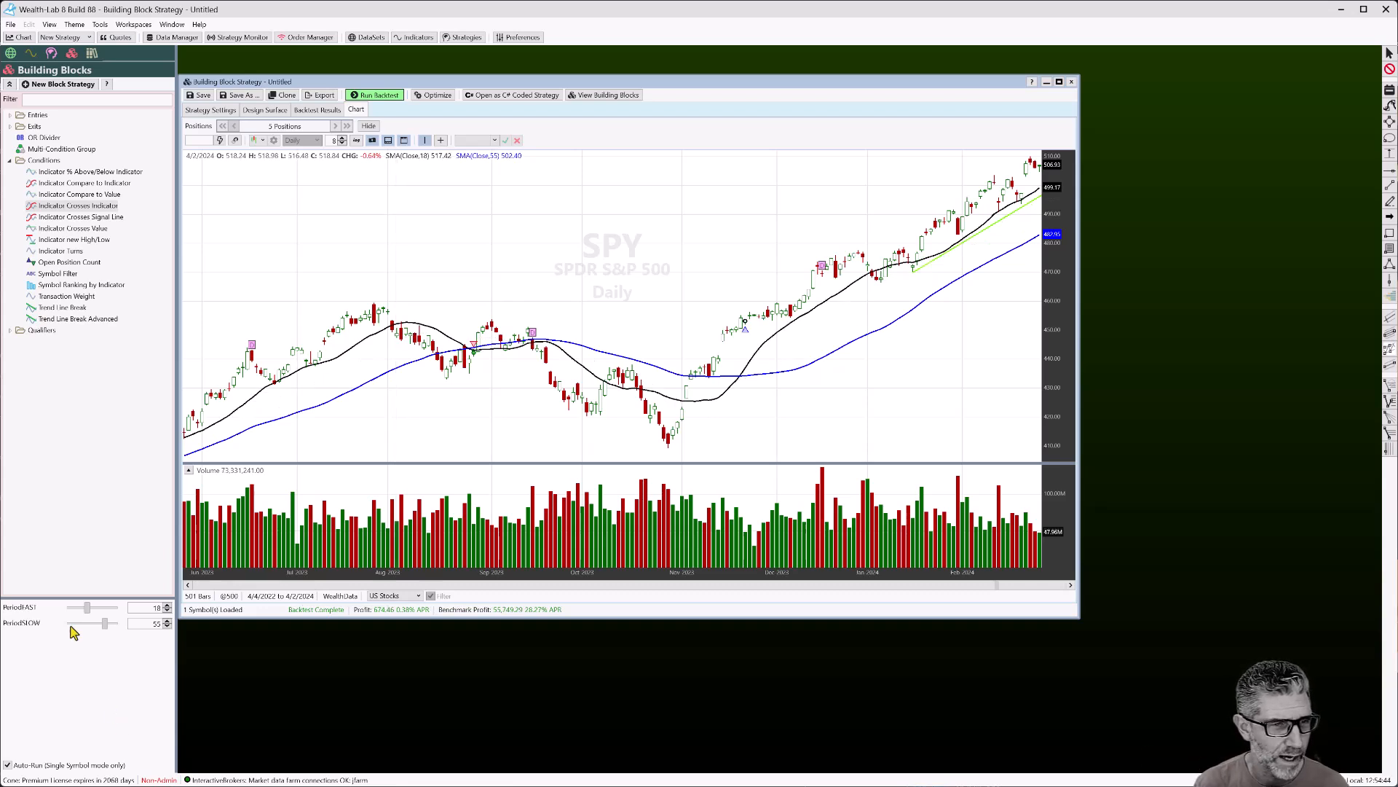
left_click(93, 624)
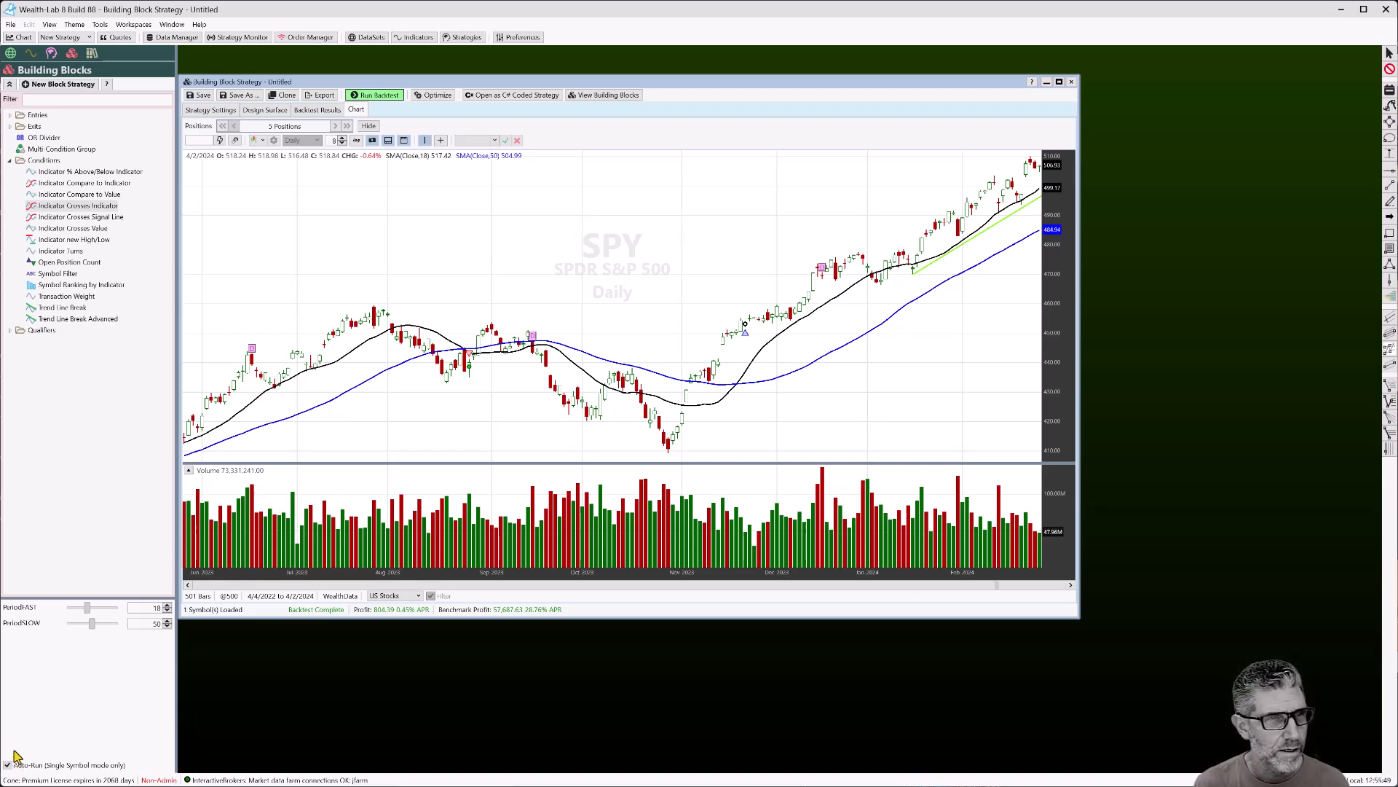
left_click(259, 111)
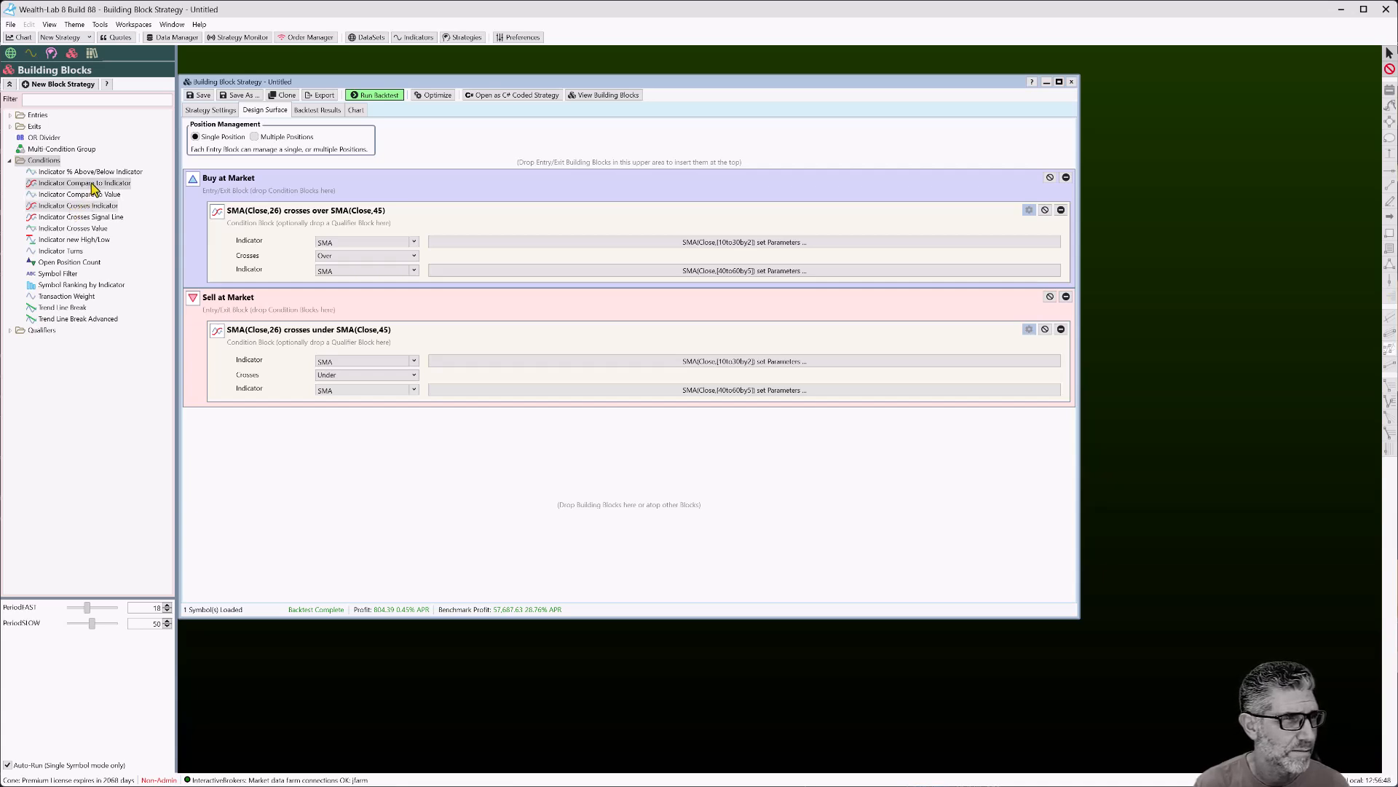
Add an Indicator Compare to Indicator condition to Buy at Market, with its first SMA tied to PeriodSLOW
left_click_drag(93, 188, 459, 211)
left_click(365, 323)
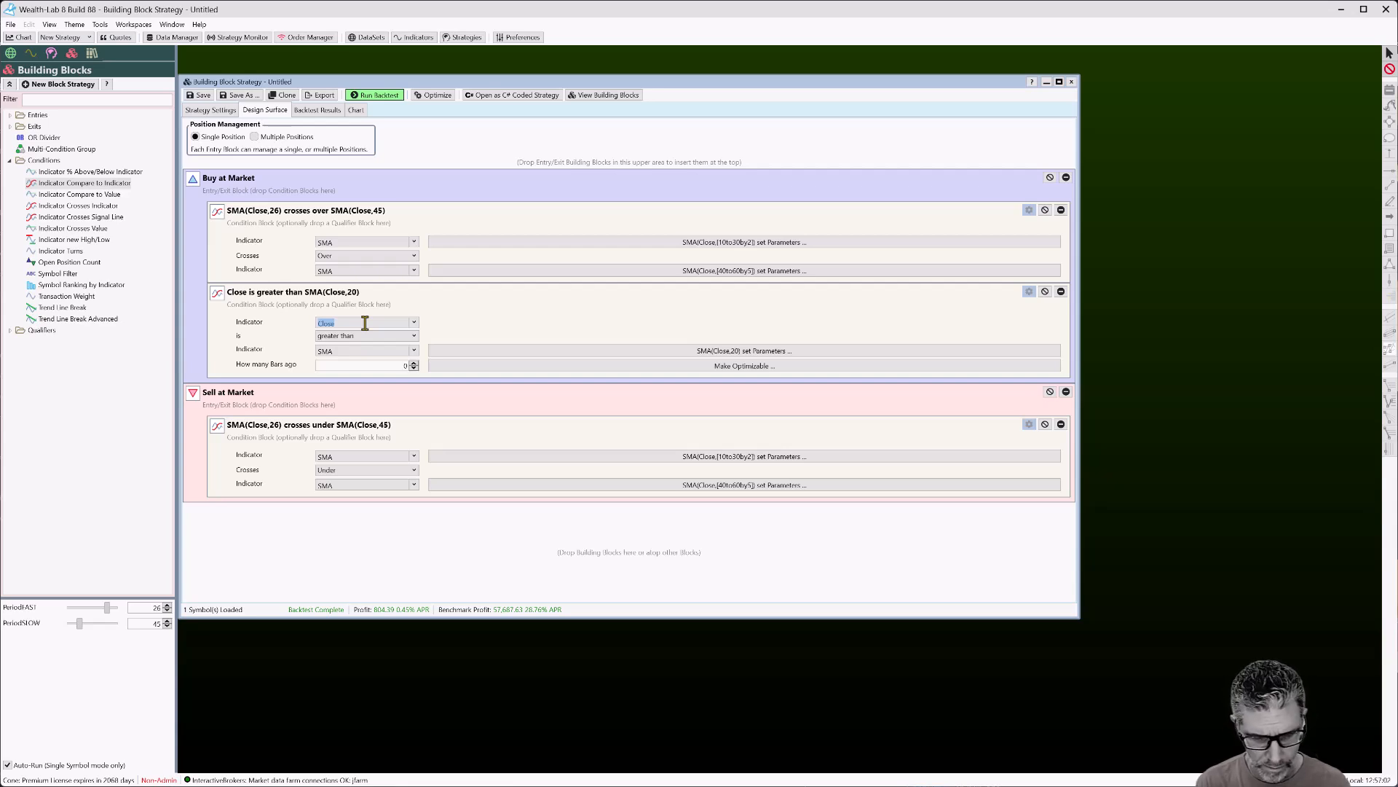
type("SMA")
left_click(747, 329)
left_click(791, 399)
left_click(640, 432)
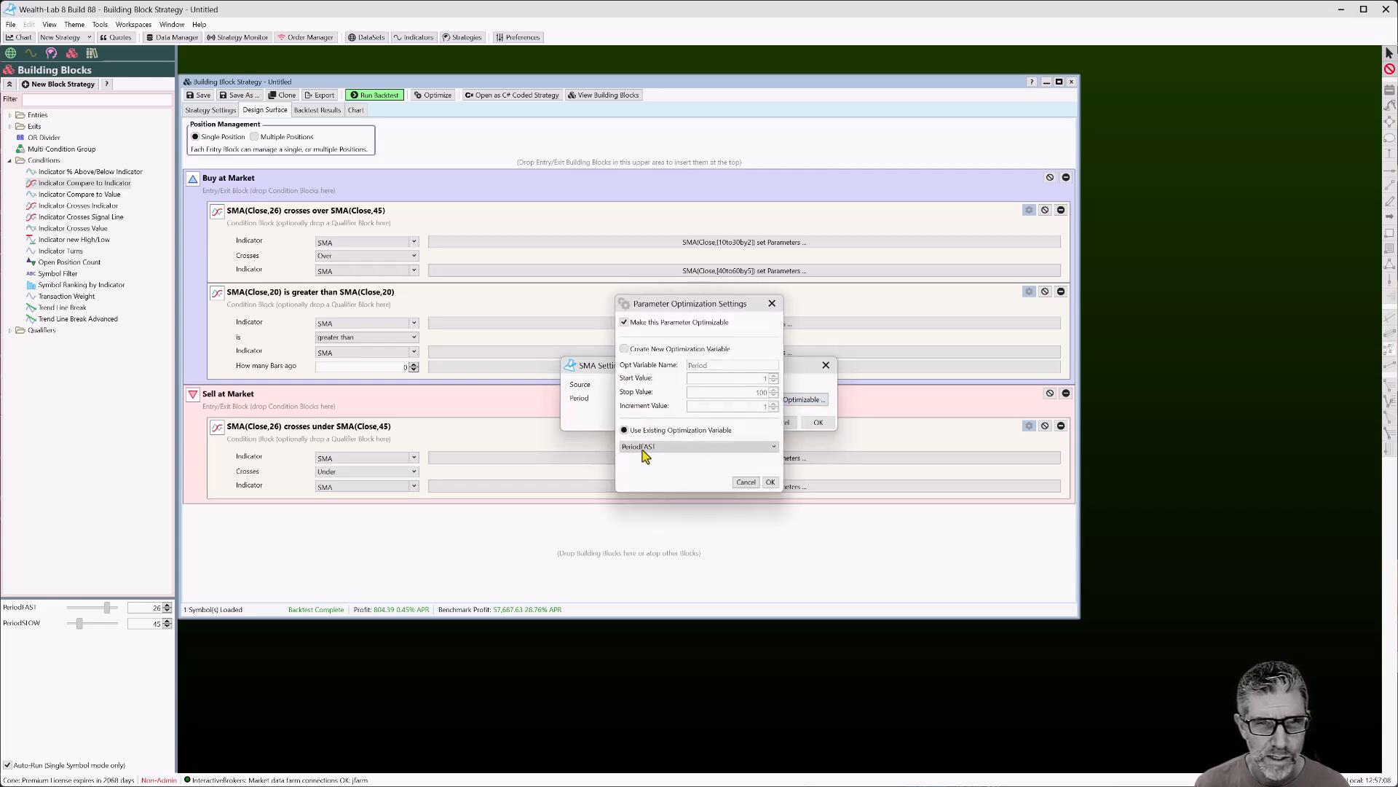
left_click(643, 450)
left_click(644, 467)
left_click(769, 482)
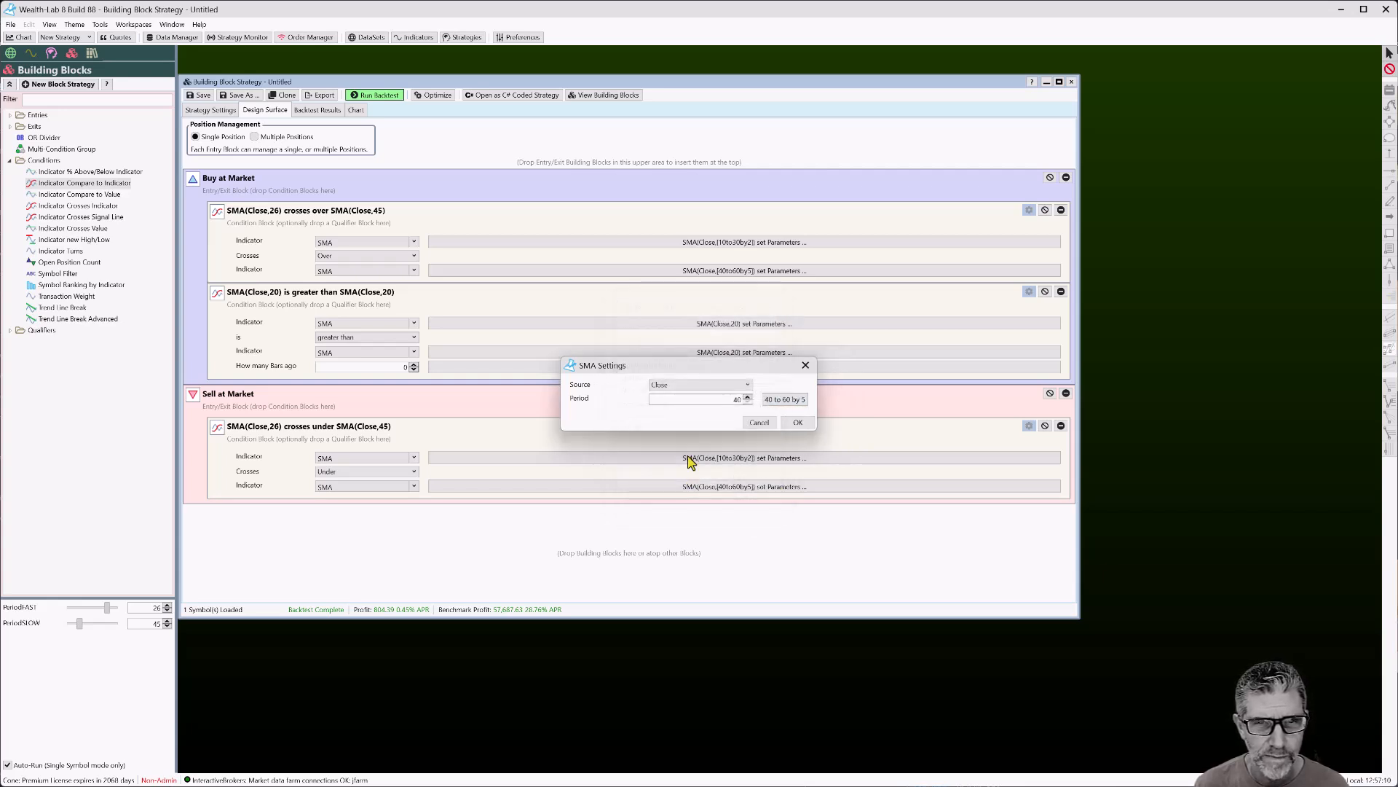
left_click(798, 422)
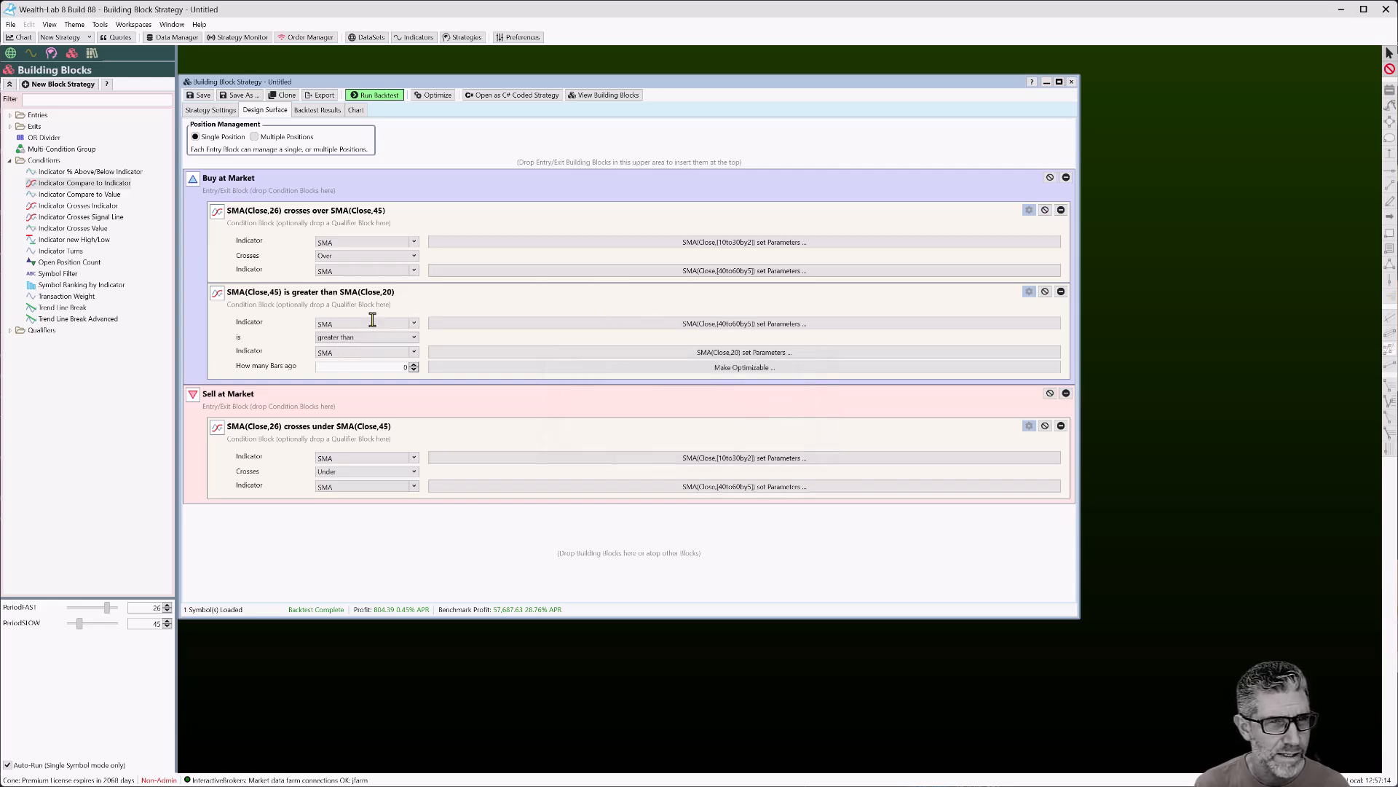
Tie the second SMA to PeriodSLOW at 2 bars ago and rerun the backtest (1,275.24 profit)
double_click(374, 350)
left_click(694, 351)
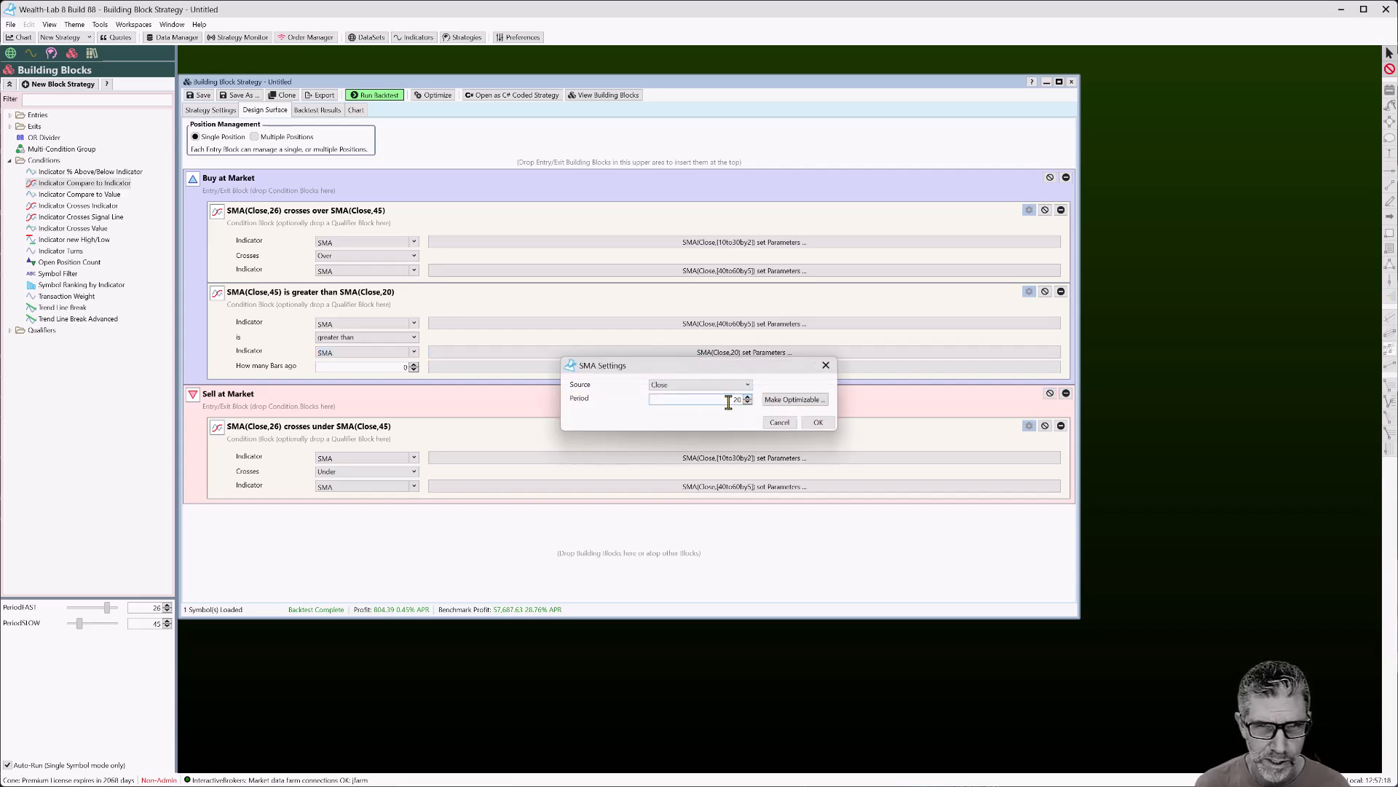
left_click(794, 399)
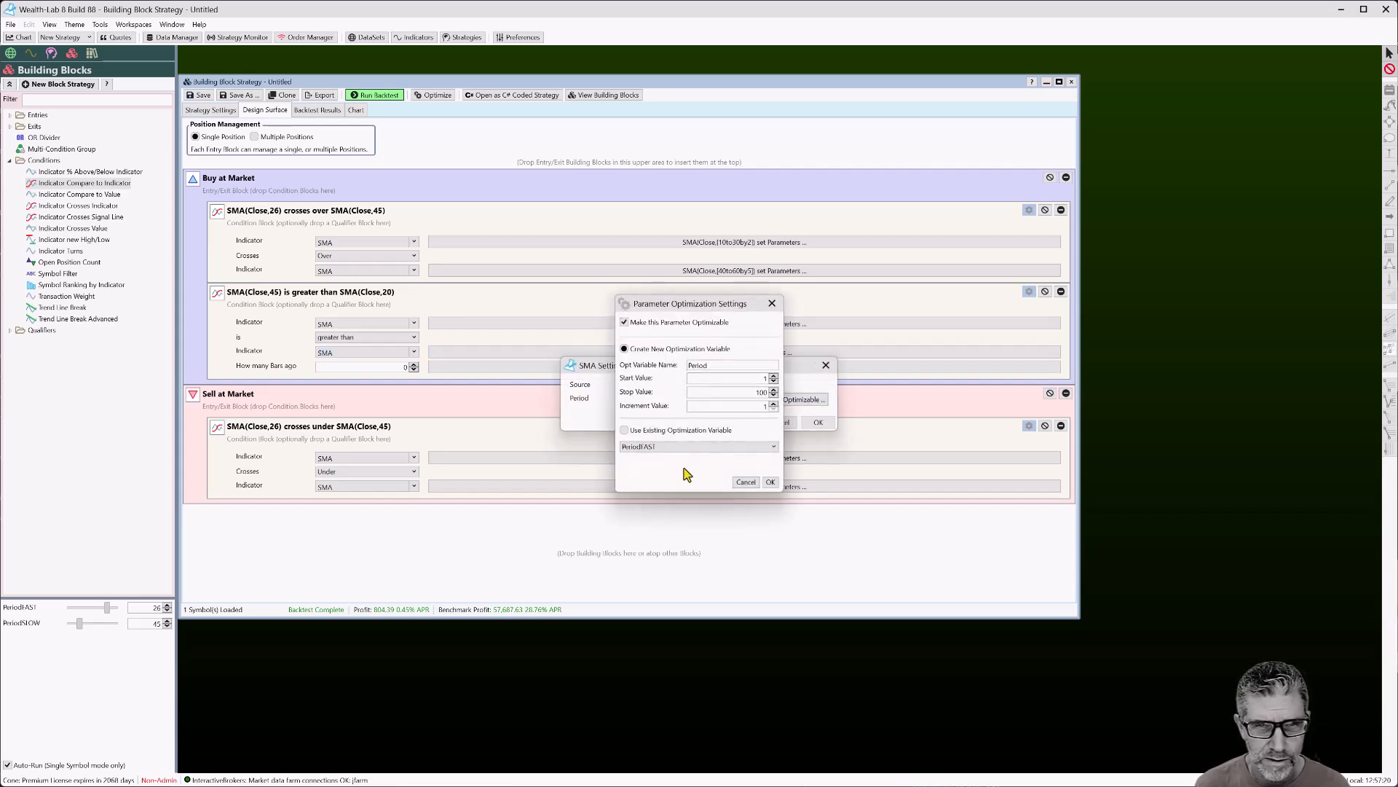
left_click(624, 429)
left_click(641, 446)
left_click(648, 473)
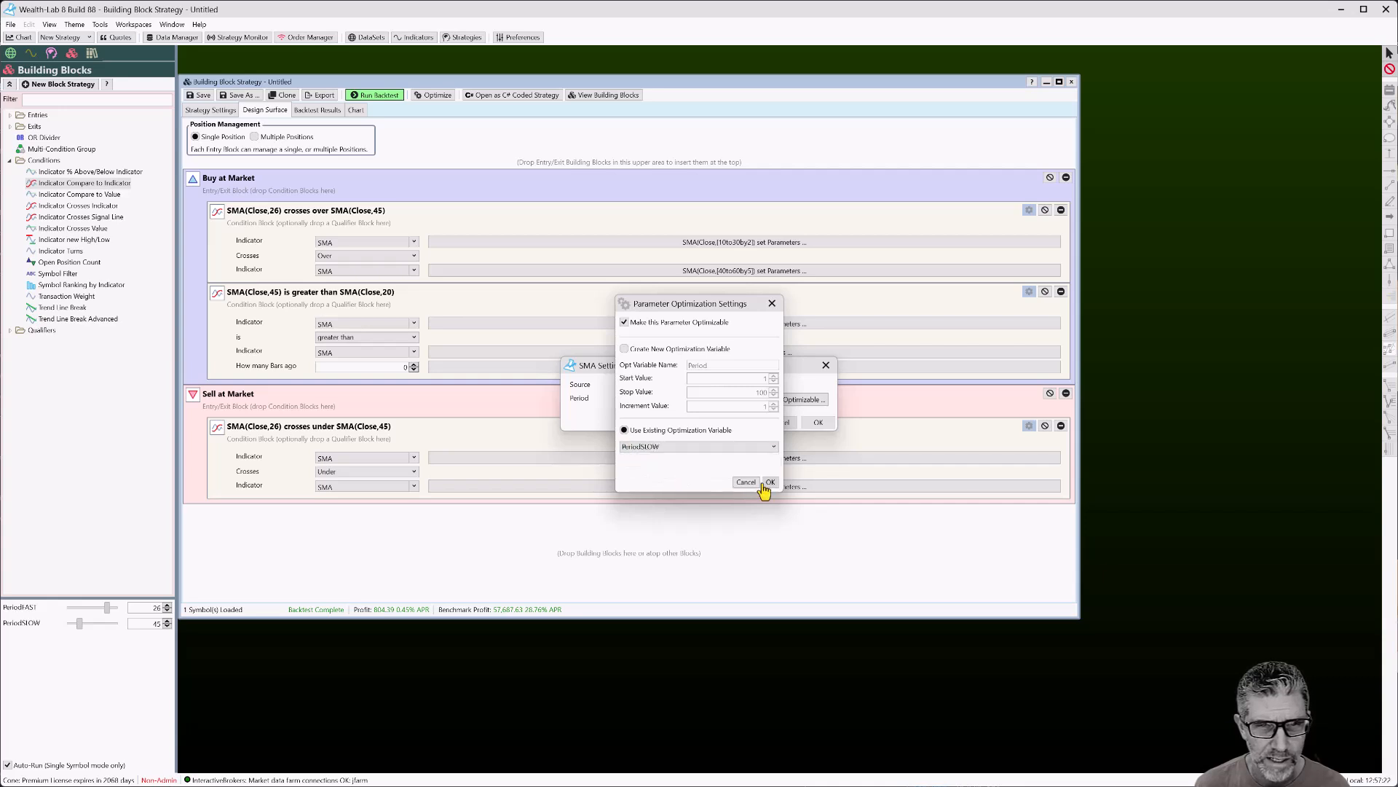
left_click(770, 484)
left_click(817, 423)
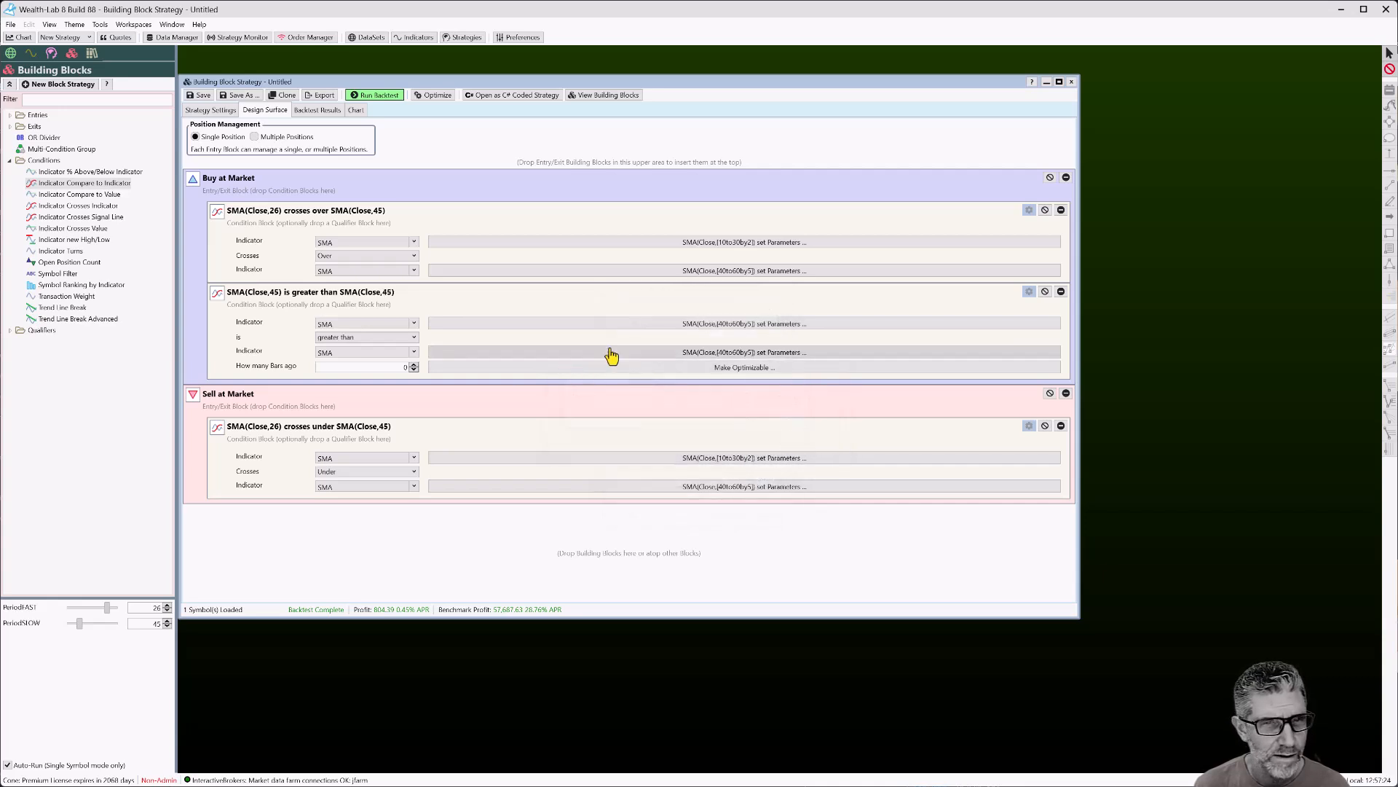
left_click(413, 364)
left_click(414, 364)
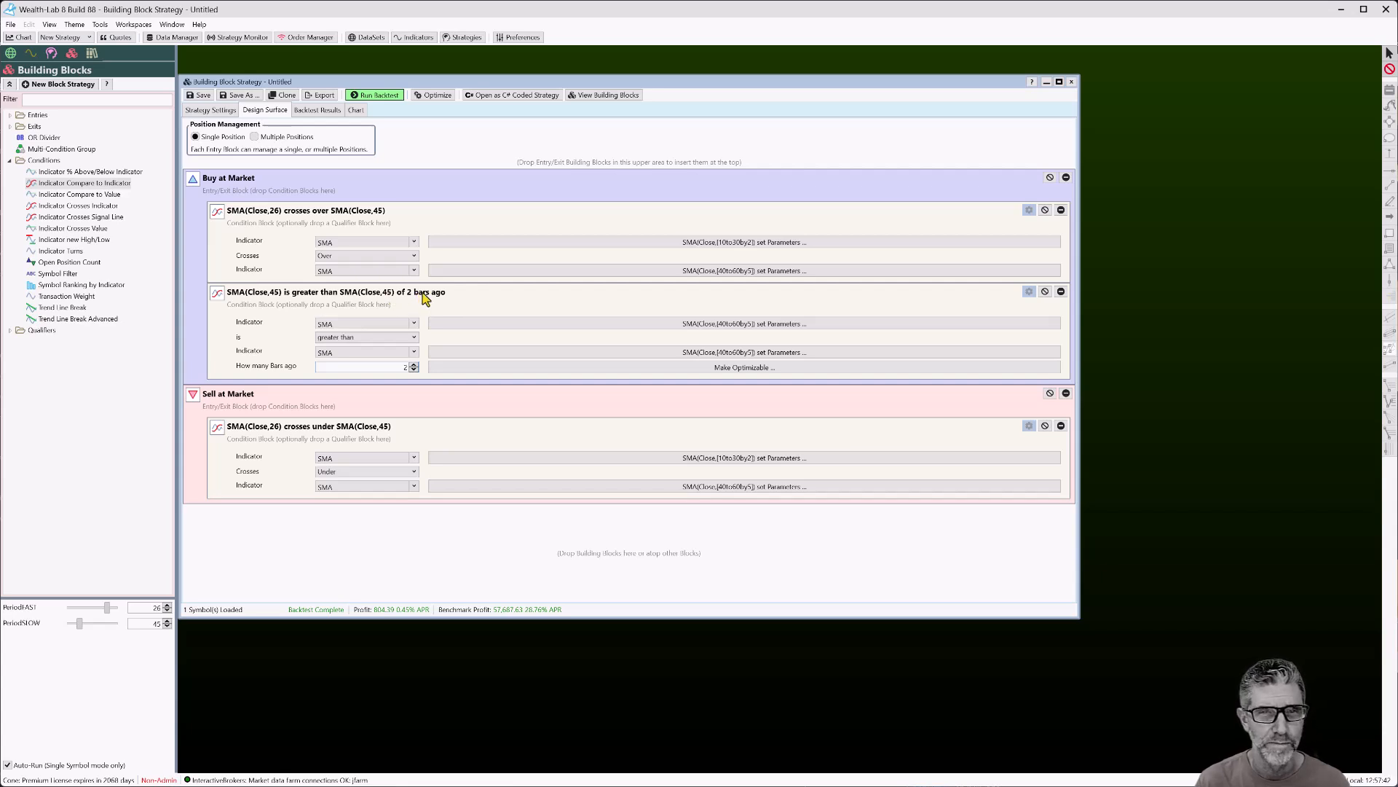
left_click(373, 95)
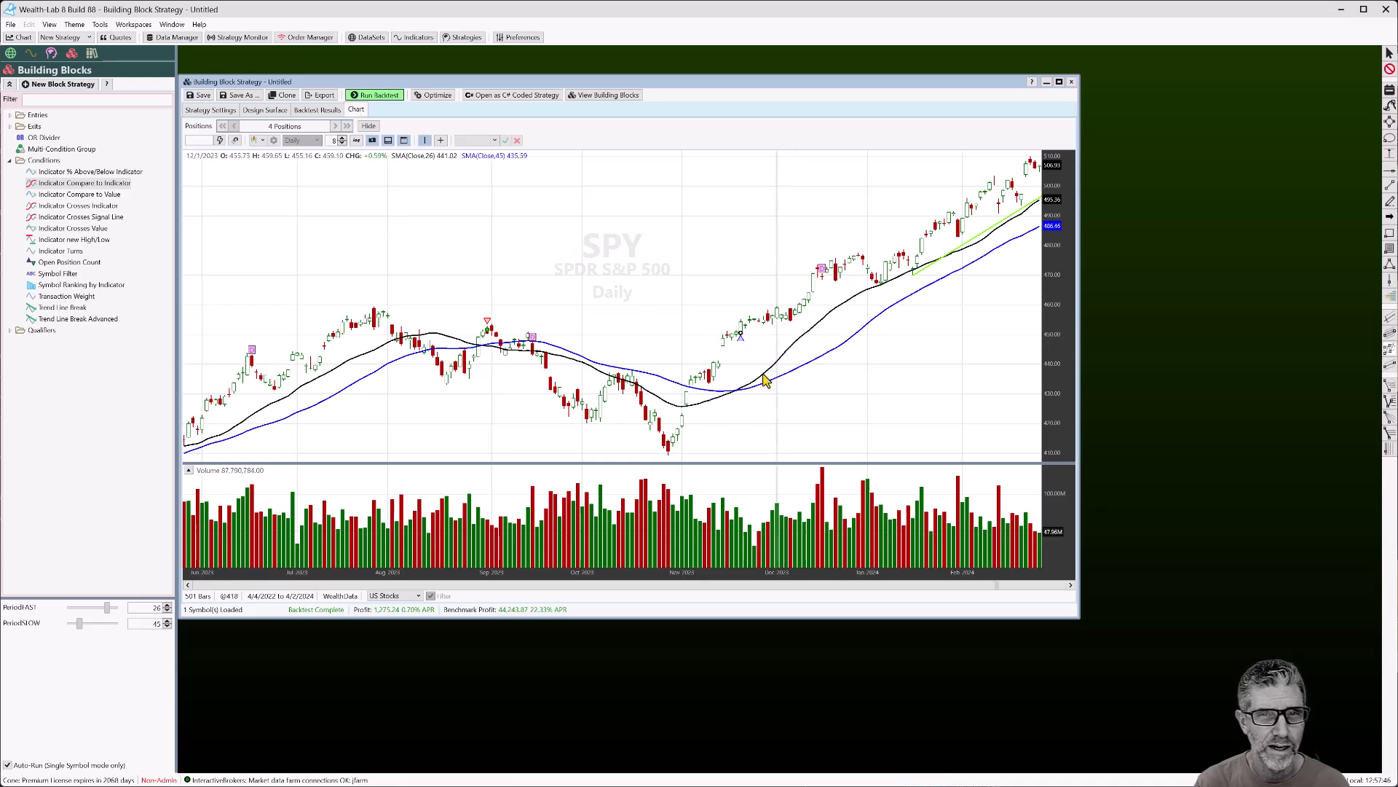
Zoom out the SPY chart and pan to earlier trades along both SMAs
scroll(728, 409, "down", 2)
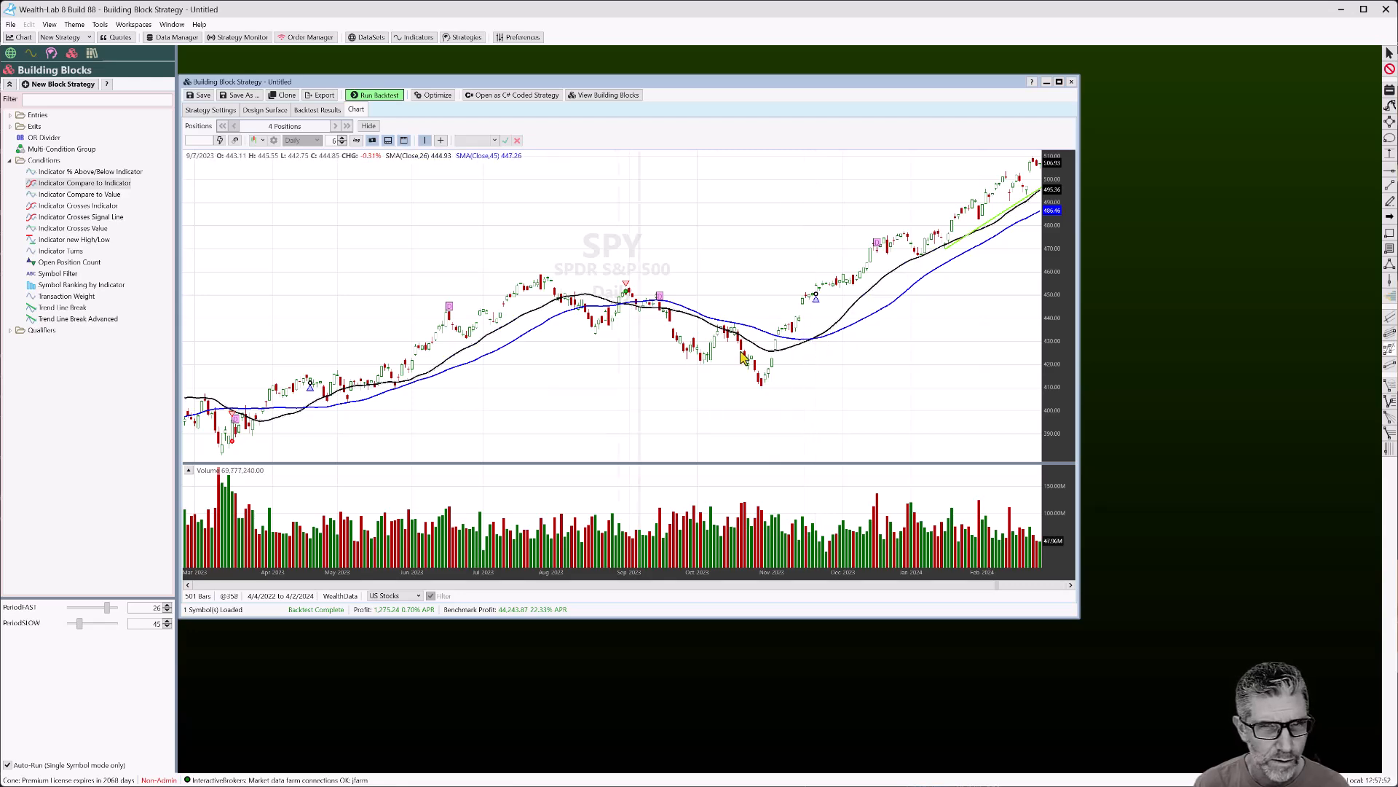
left_click_drag(543, 365, 656, 363)
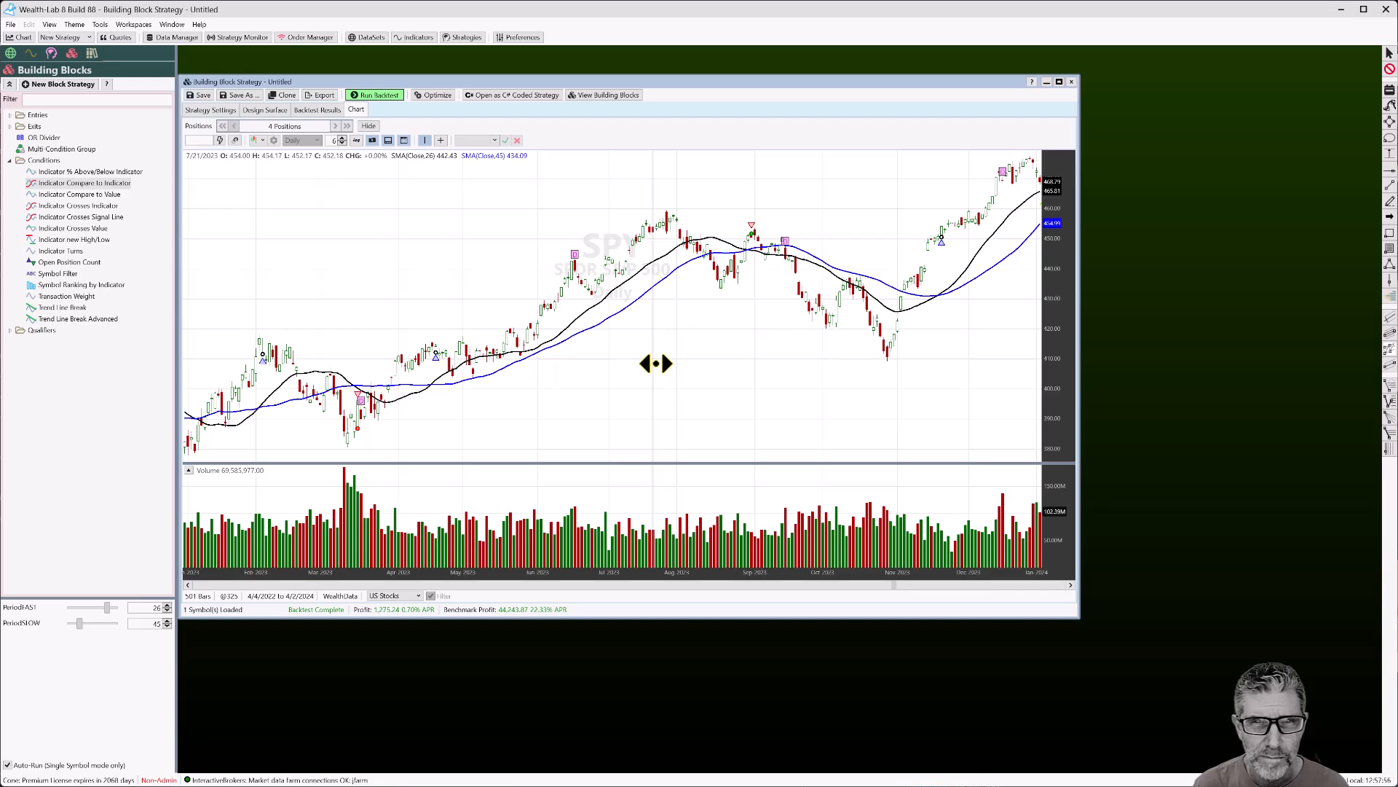
left_click_drag(571, 390, 846, 362)
left_click_drag(599, 384, 766, 367)
left_click_drag(670, 351, 958, 368)
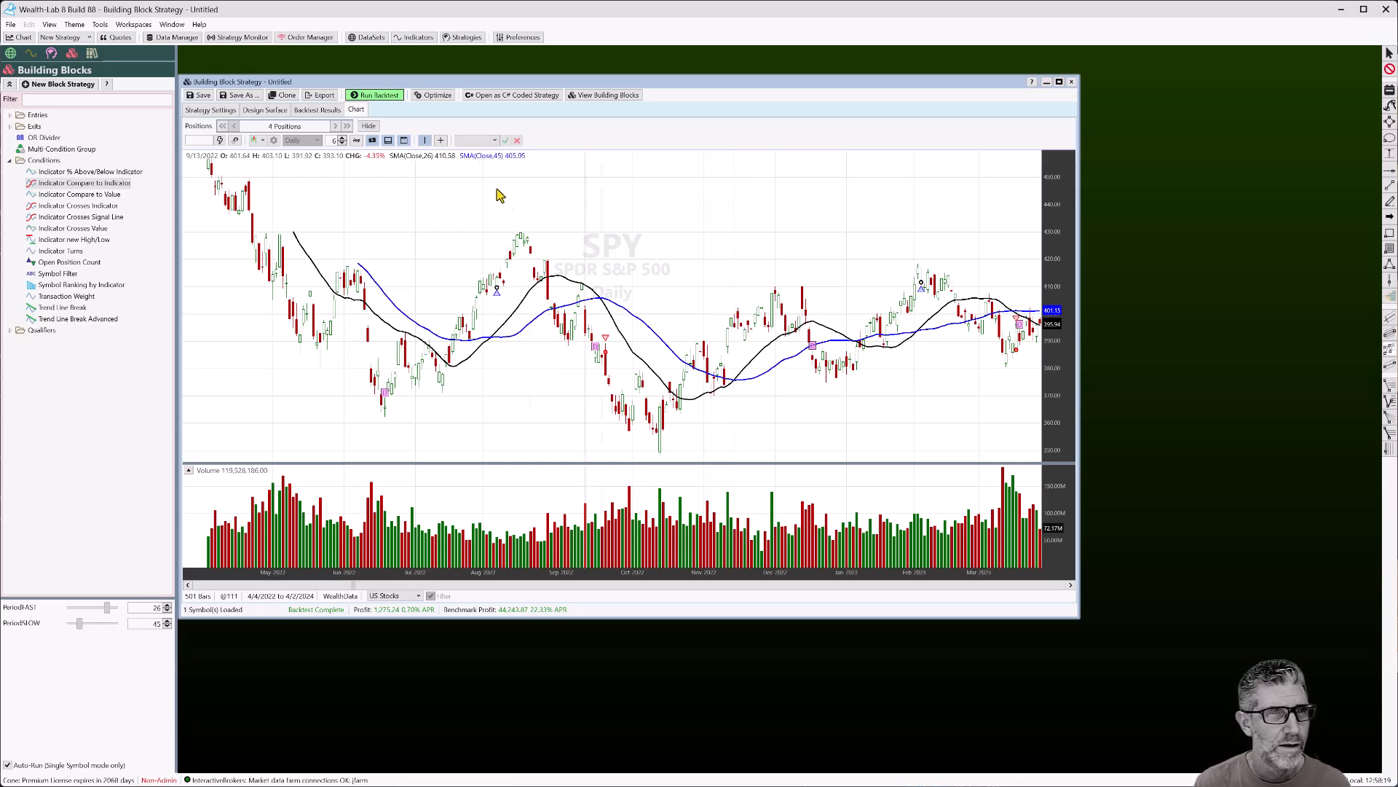
Lower PeriodSLOW to 40 and rerun the backtest, reaching 1,438.45 profit
left_click(269, 111)
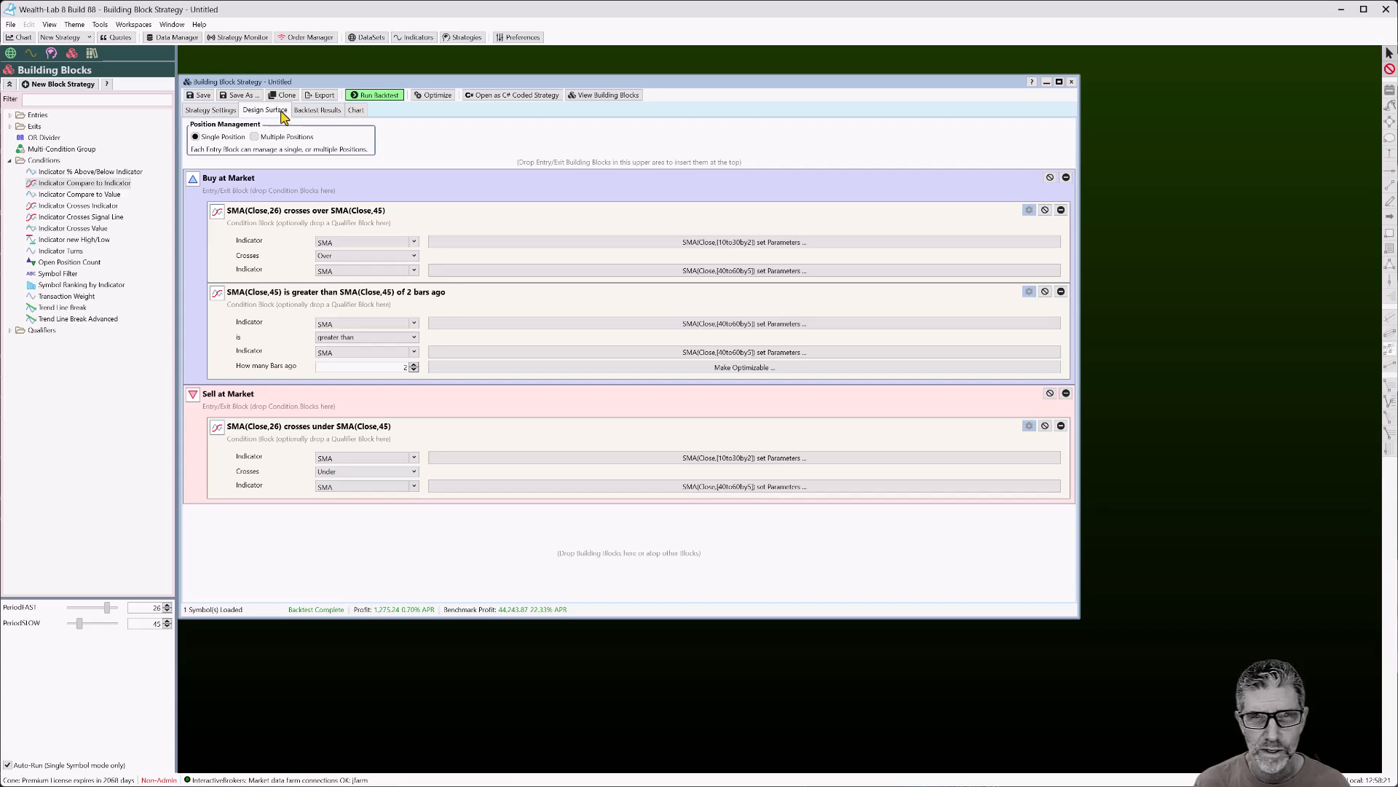
left_click(211, 110)
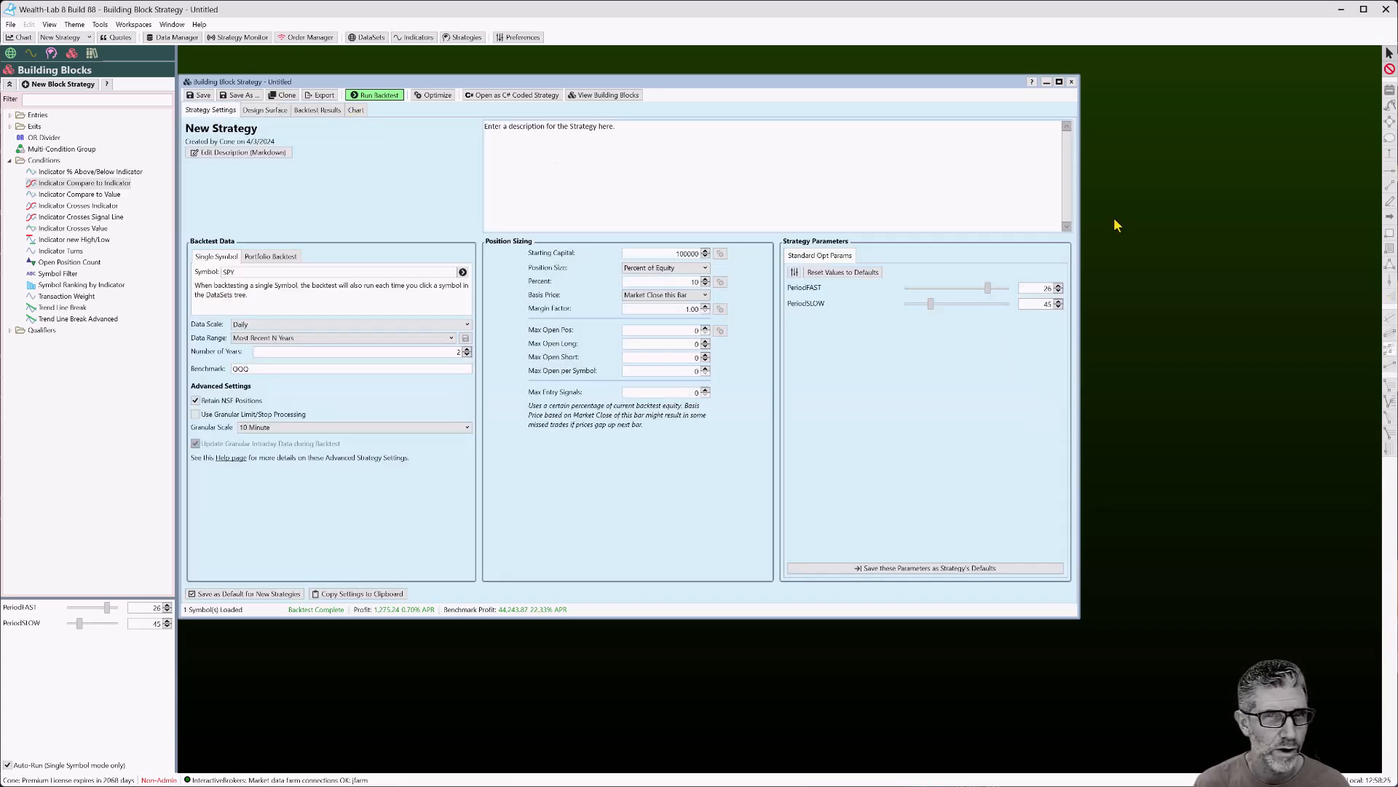
left_click(1059, 307)
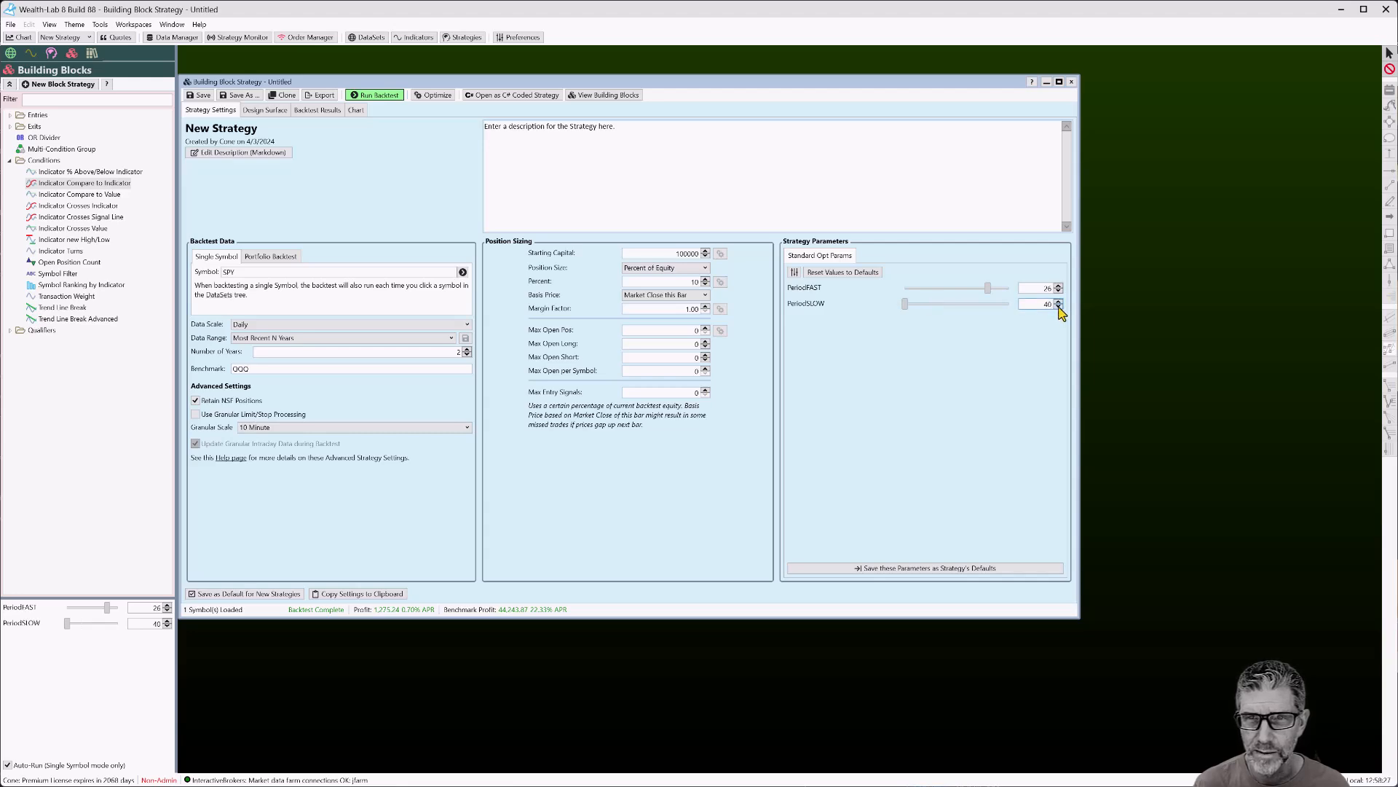
left_click(355, 110)
left_click(376, 94)
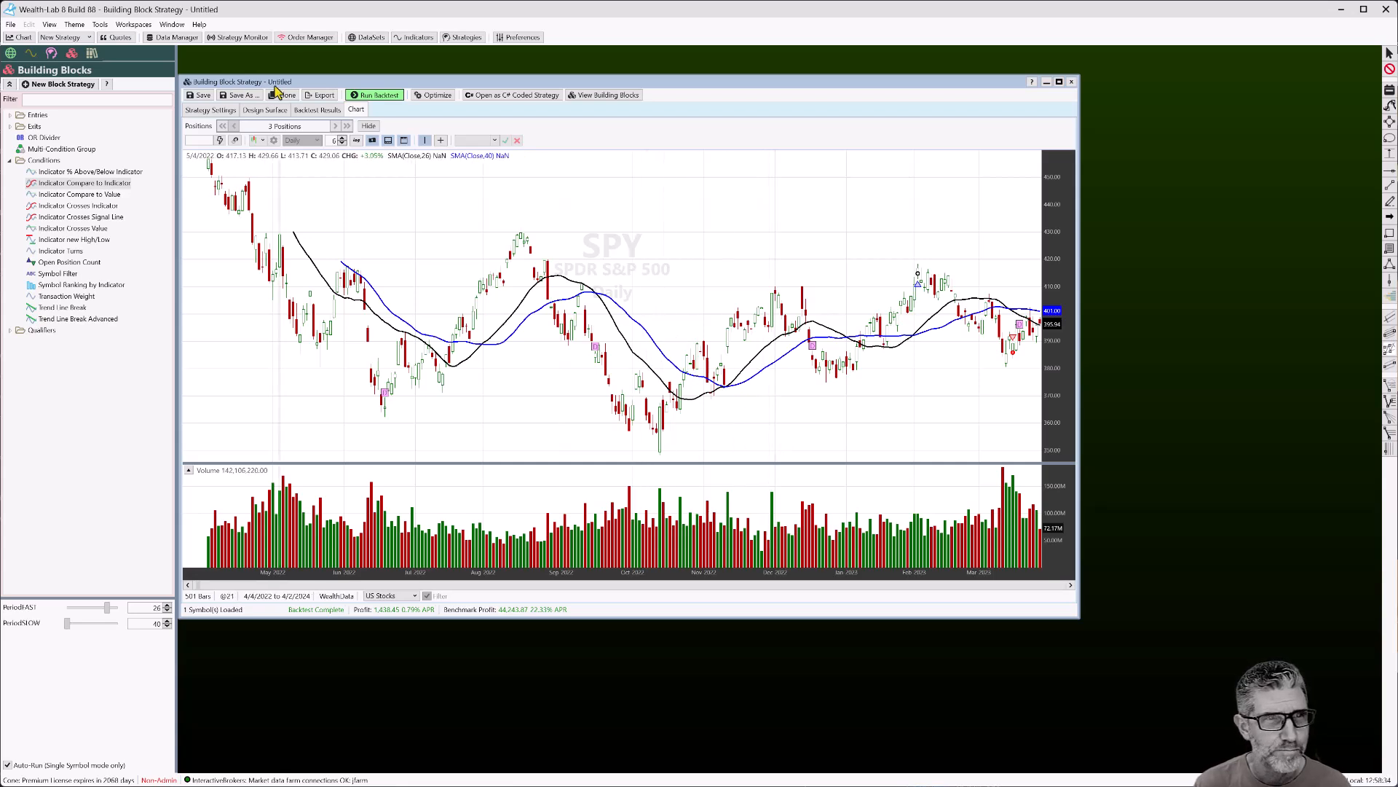
left_click(280, 111)
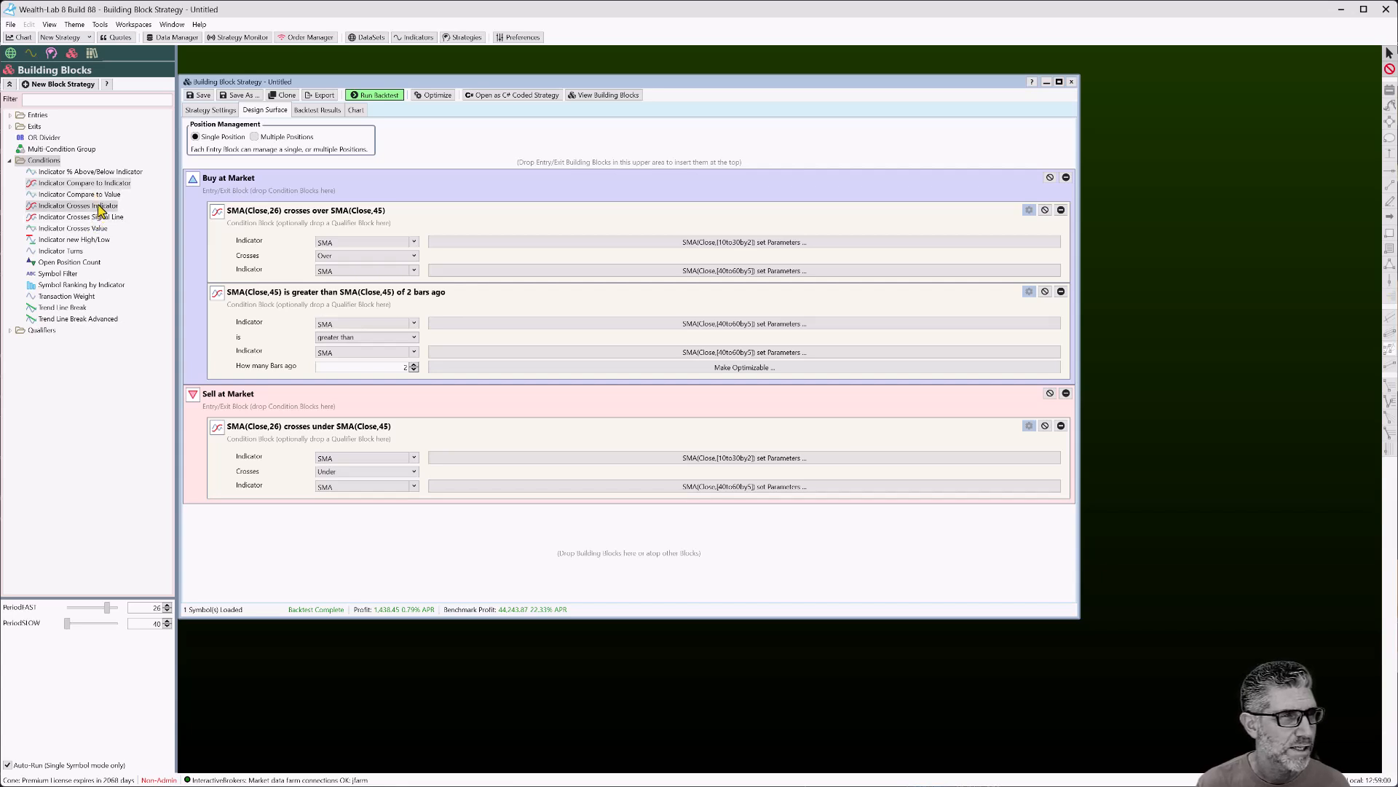
Add an RSI(Close,20) crosses under 30 condition to the Buy at Market block
left_click_drag(97, 228, 444, 280)
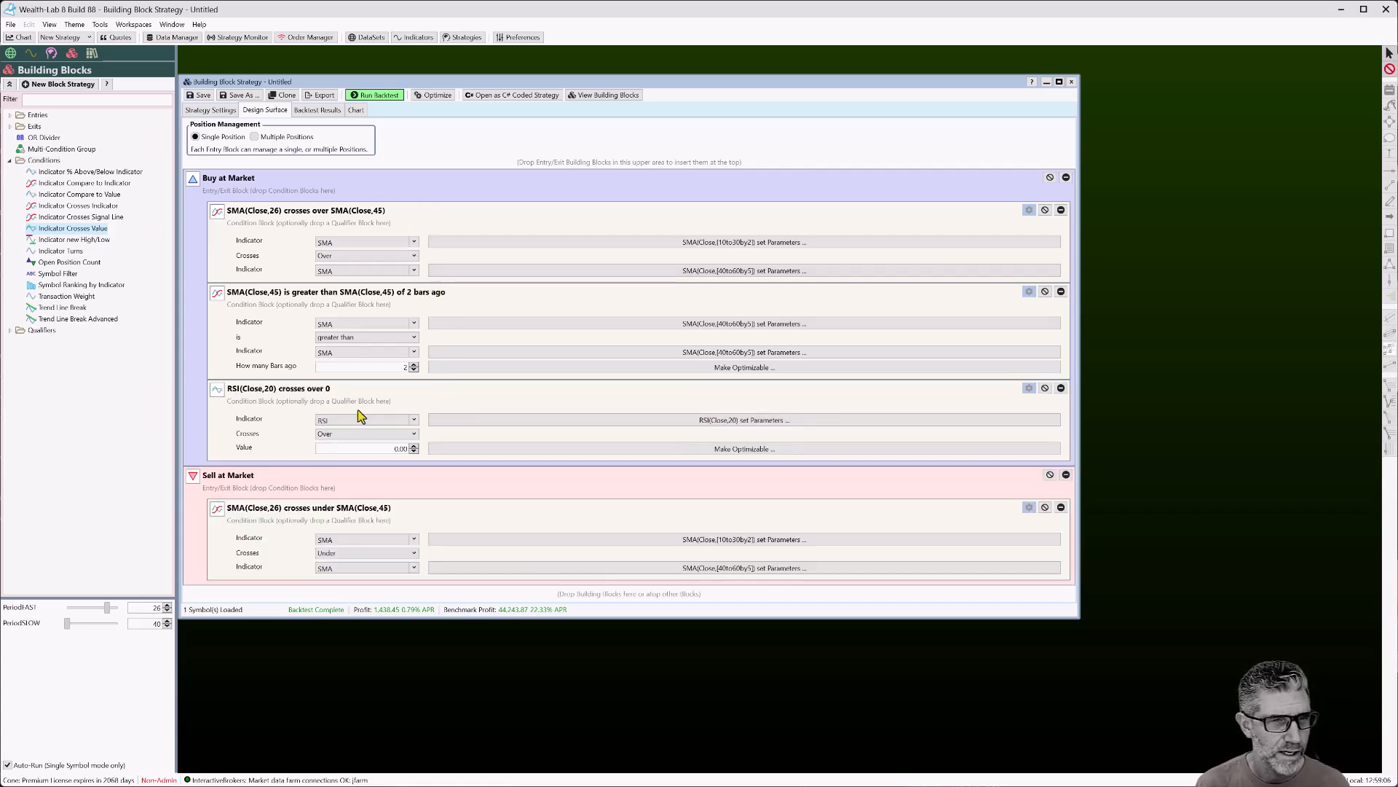
left_click(365, 435)
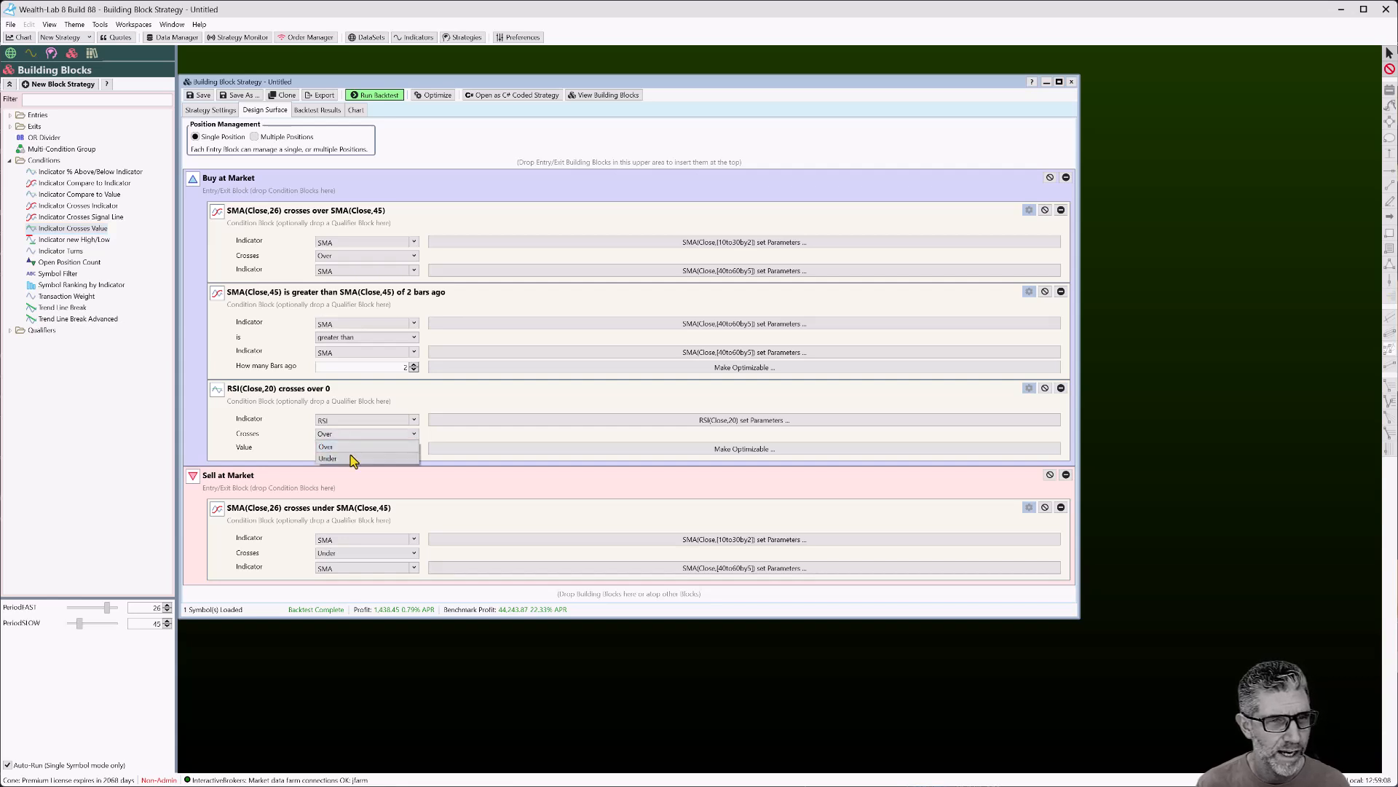
left_click(360, 457)
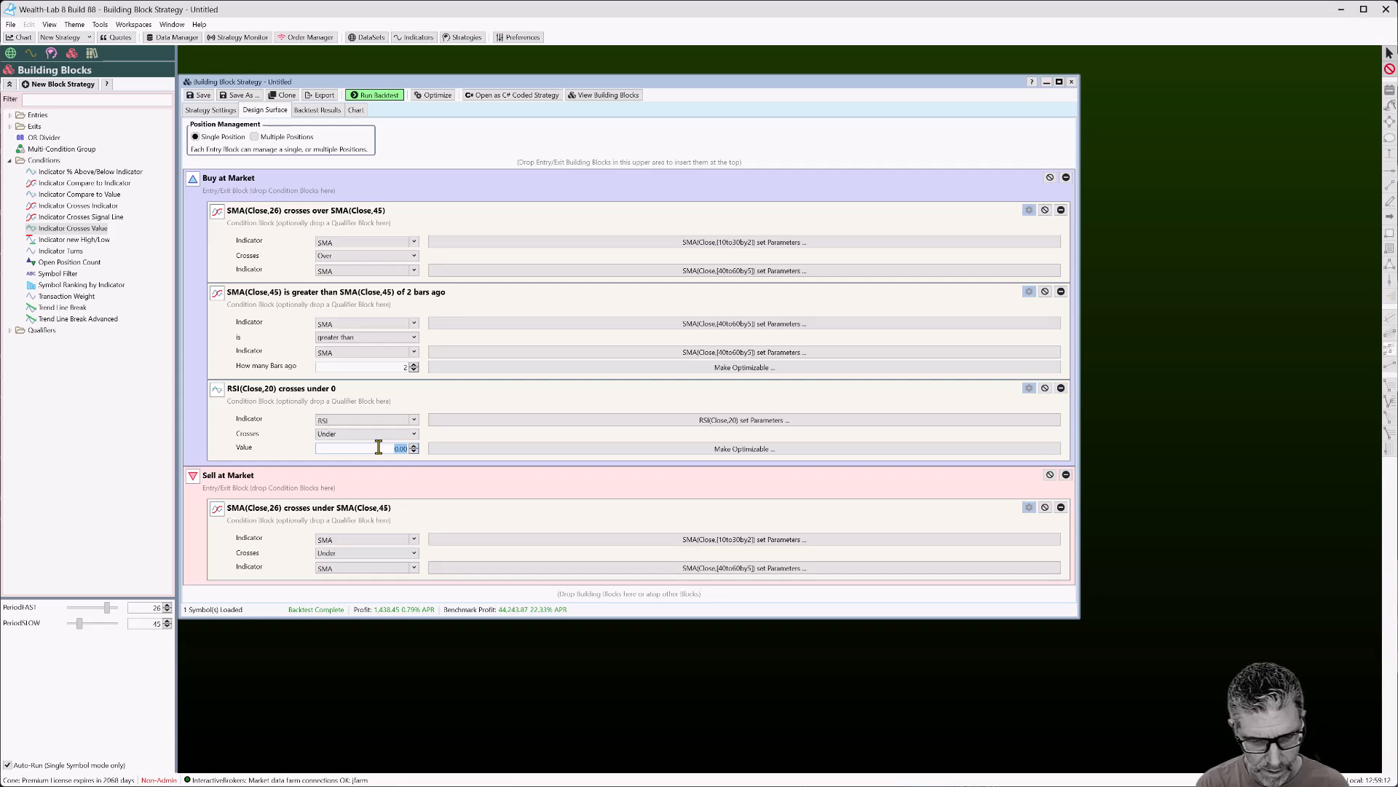
key("Tab")
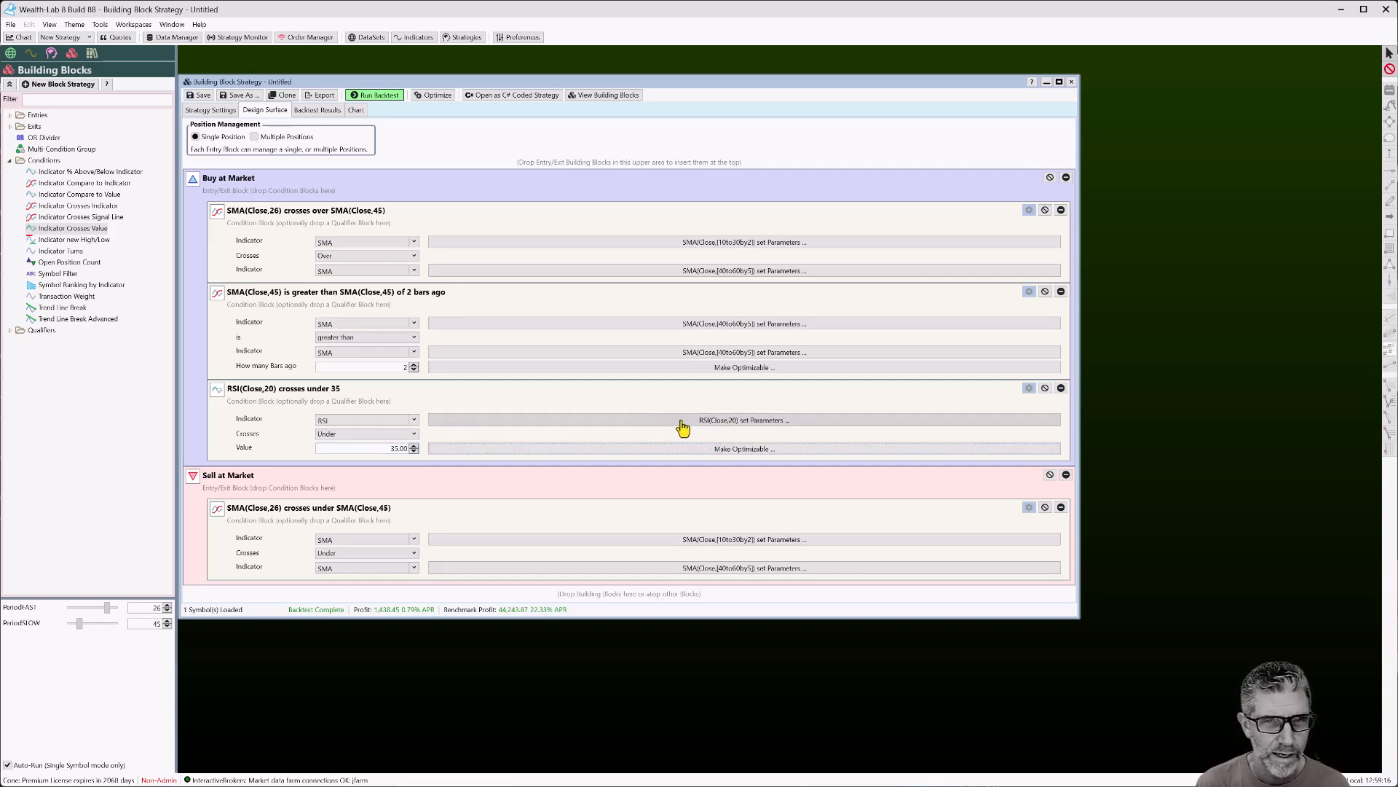
left_click(703, 421)
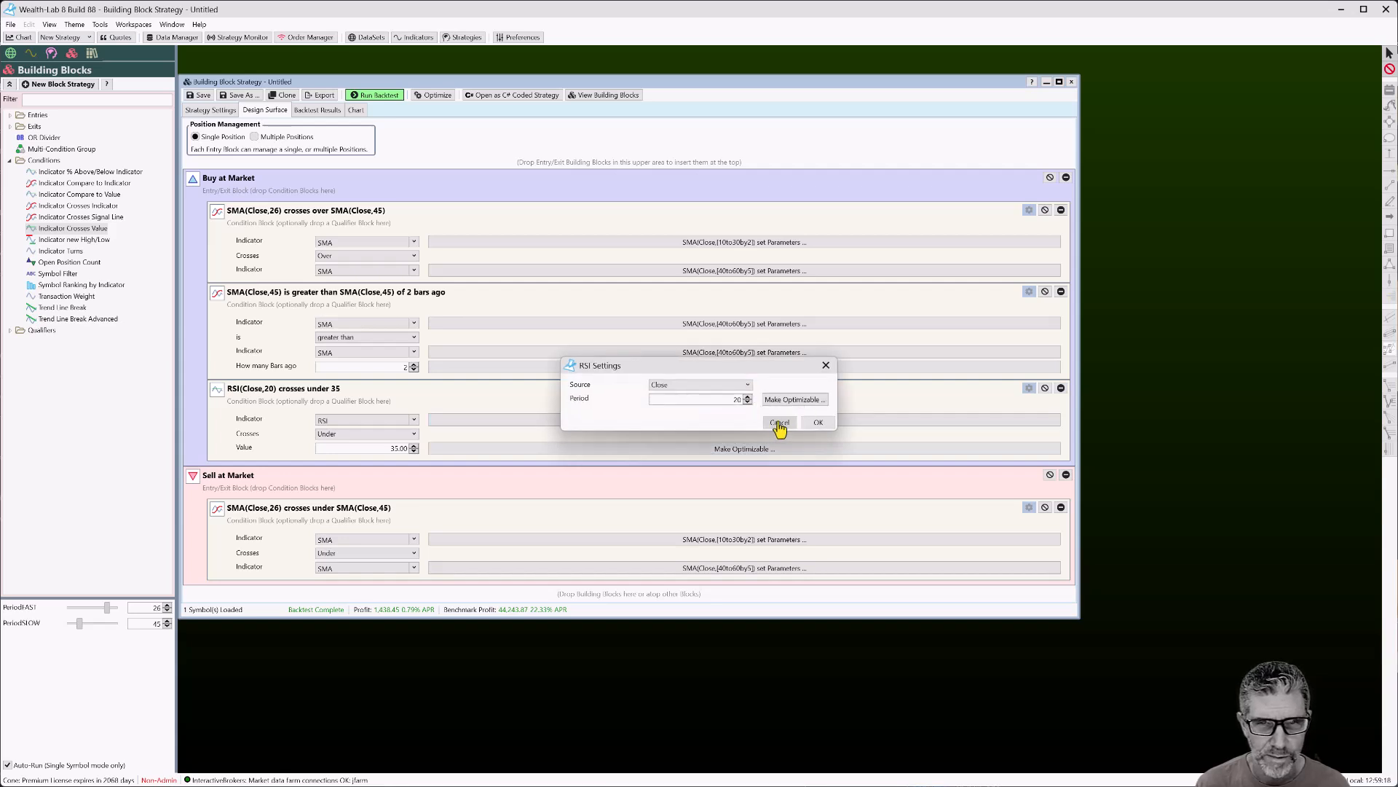
left_click(780, 424)
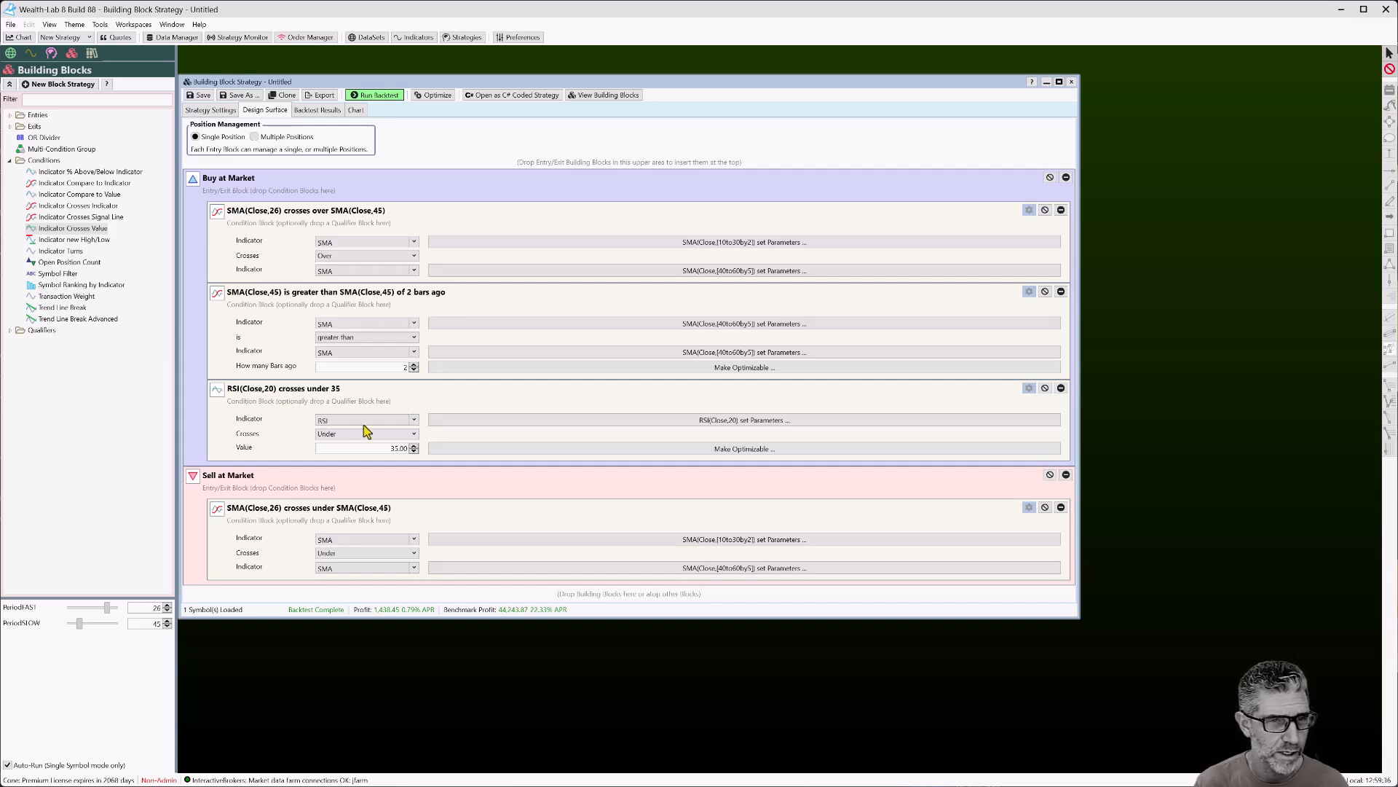
left_click(382, 448)
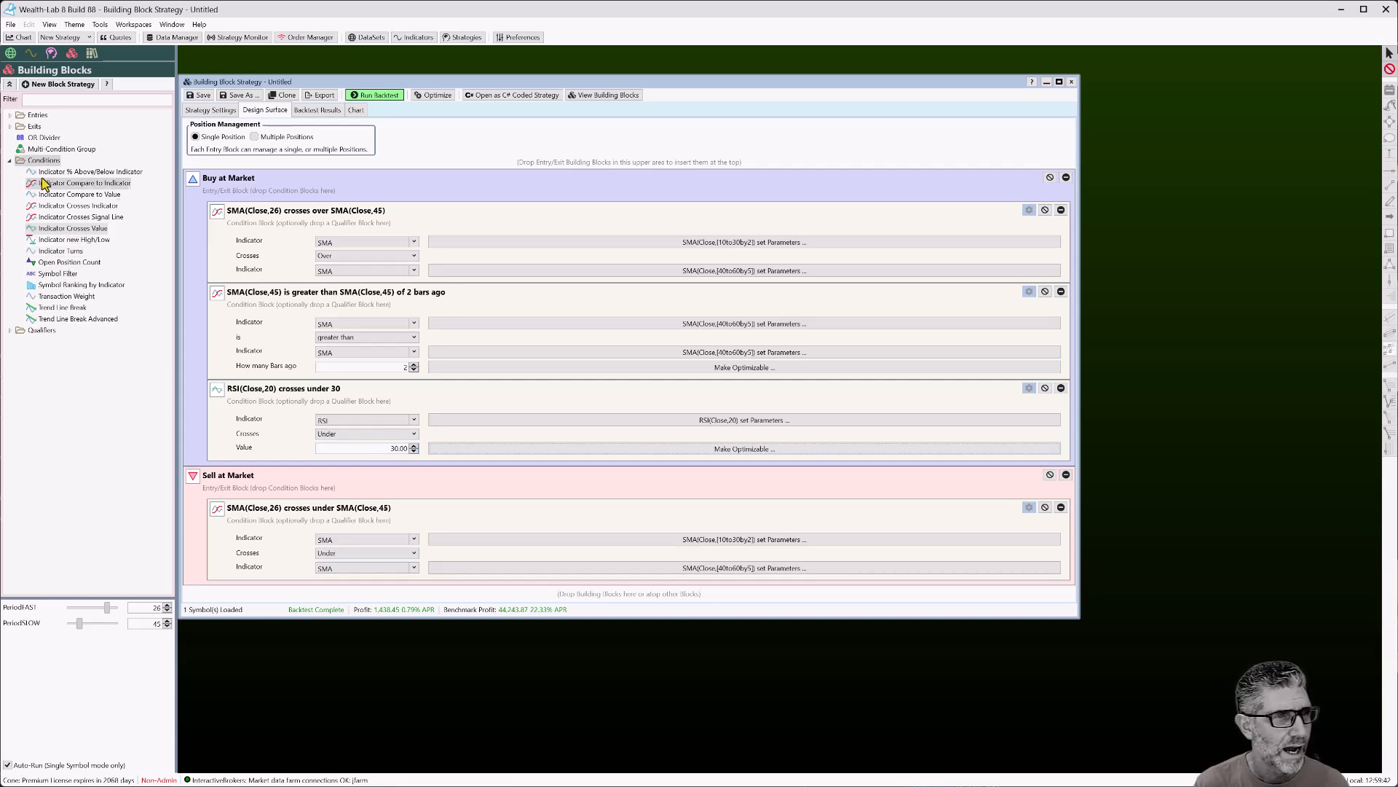
Insert an OR Divider before the RSI condition and rerun the backtest for 1,775.24 profit
left_click_drag(43, 138, 446, 413)
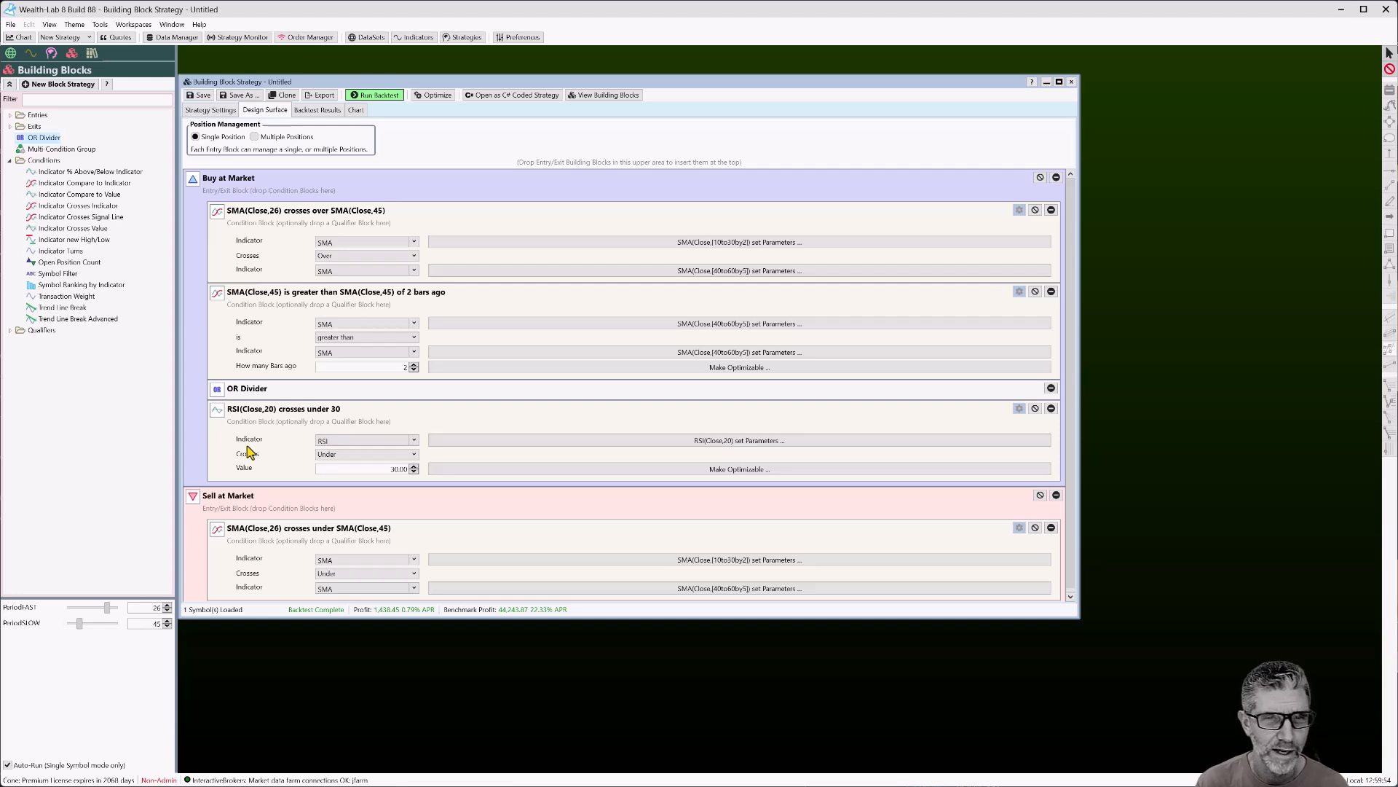
left_click(372, 96)
left_click(357, 111)
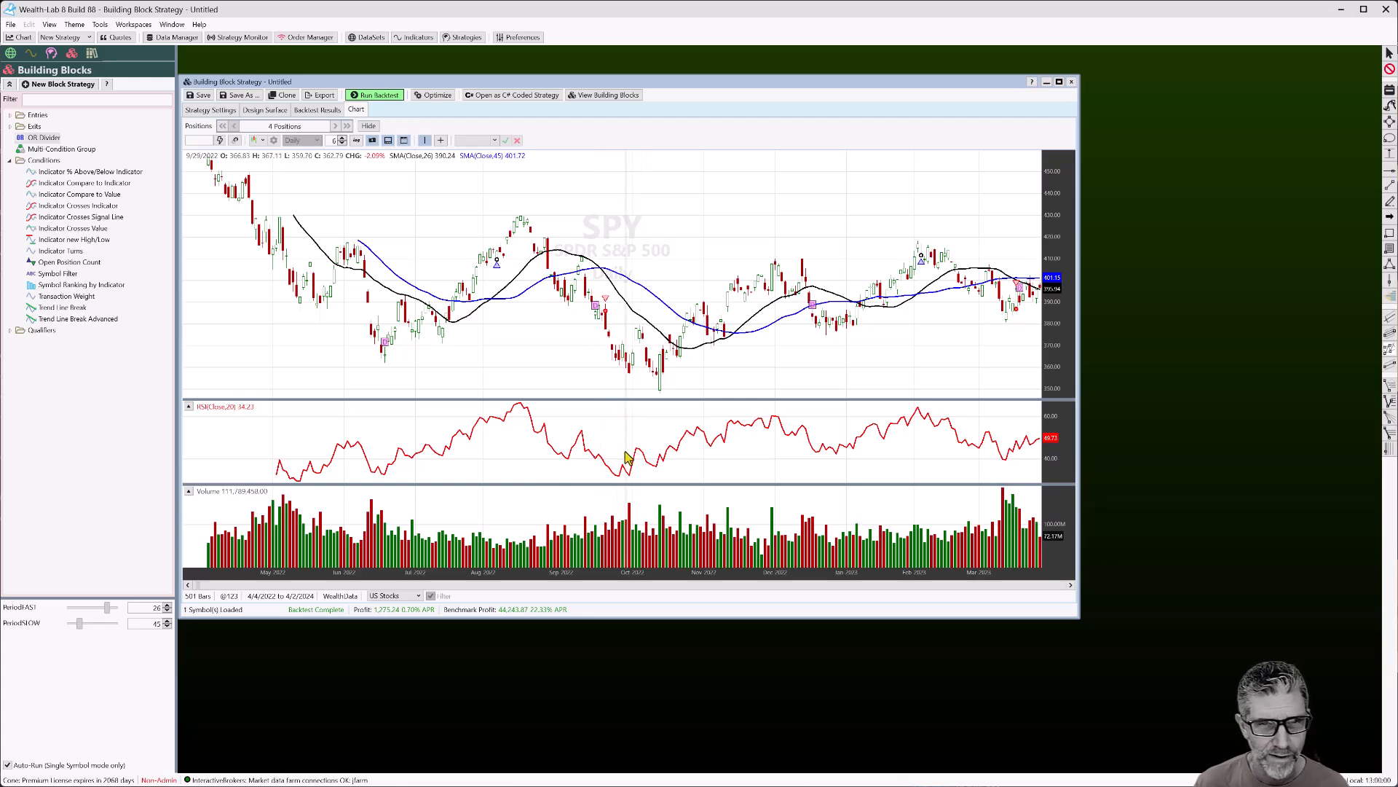
Set the strategy's data range to all available data and rerun the backtest
scroll(756, 354, "down", 3)
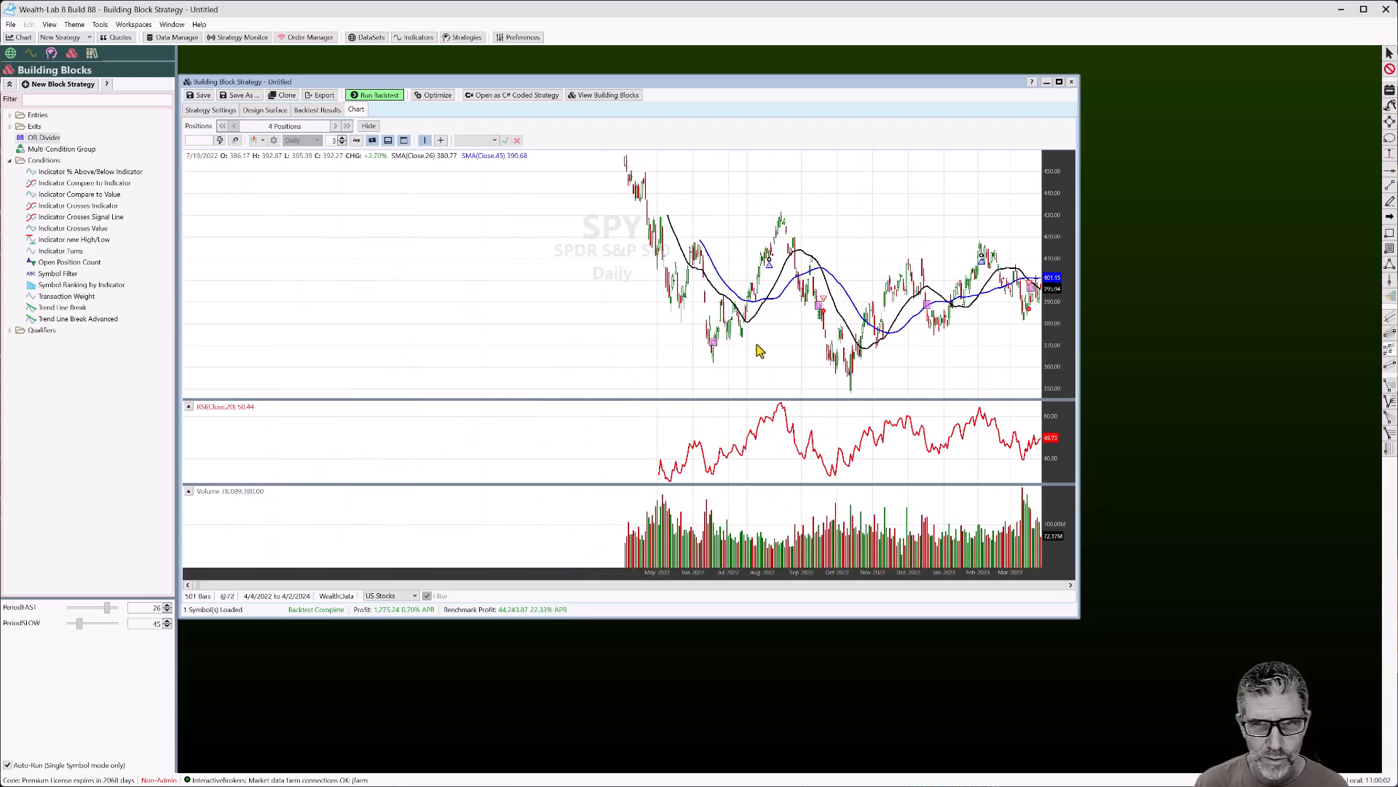
left_click(222, 111)
left_click(415, 339)
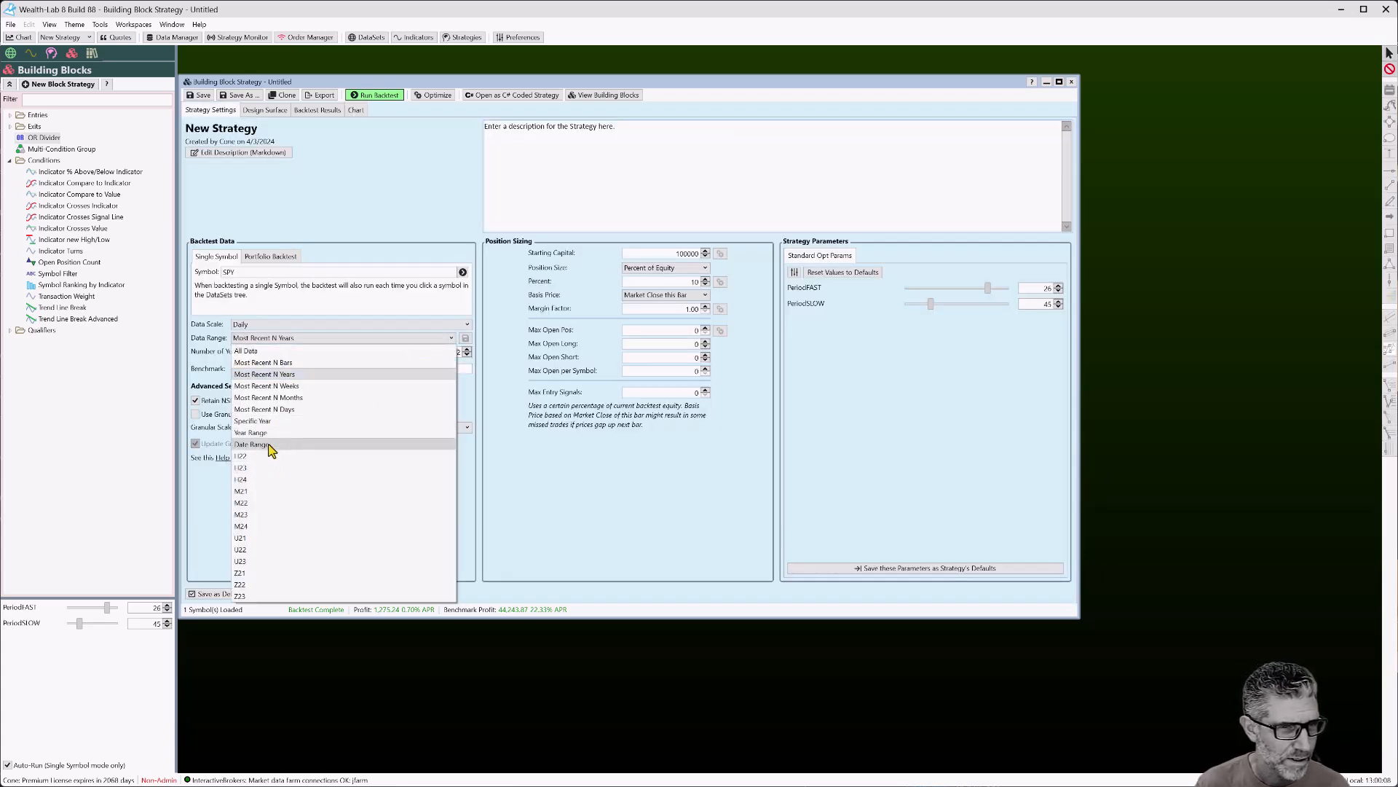
left_click(281, 351)
left_click(376, 95)
Zoom into the early-2020 selloff on the SPY chart and pan through late 2020's trades
left_click(356, 110)
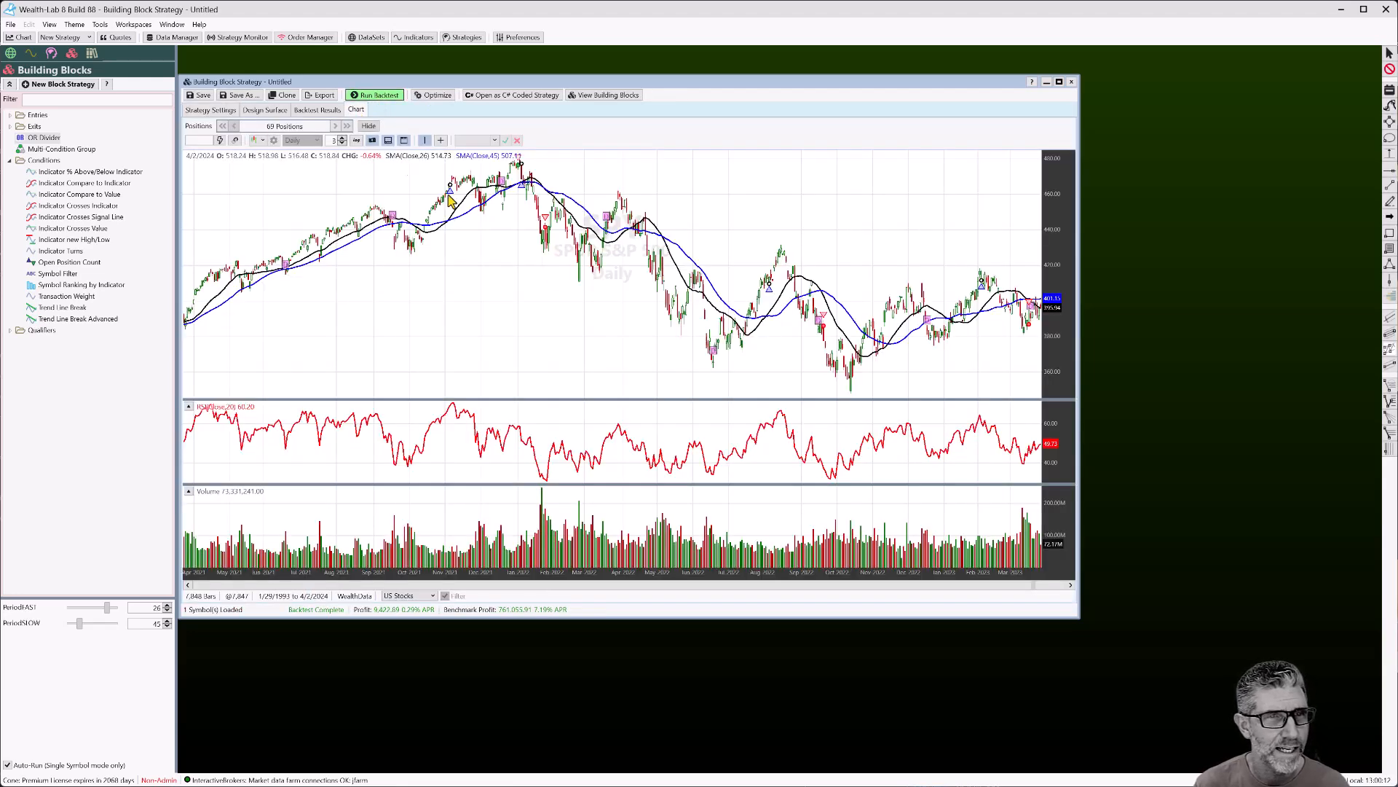
left_click_drag(400, 298, 666, 292)
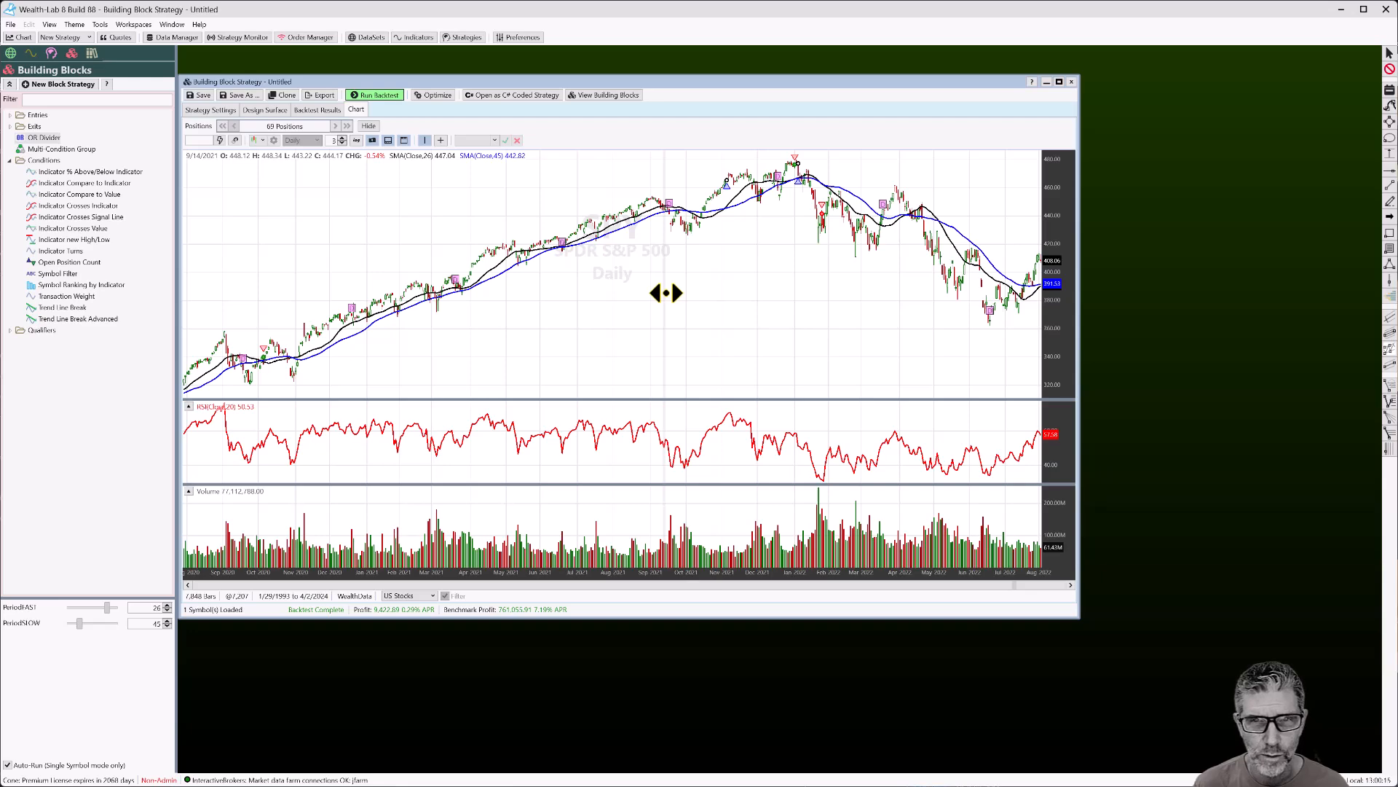
left_click_drag(406, 277, 955, 321)
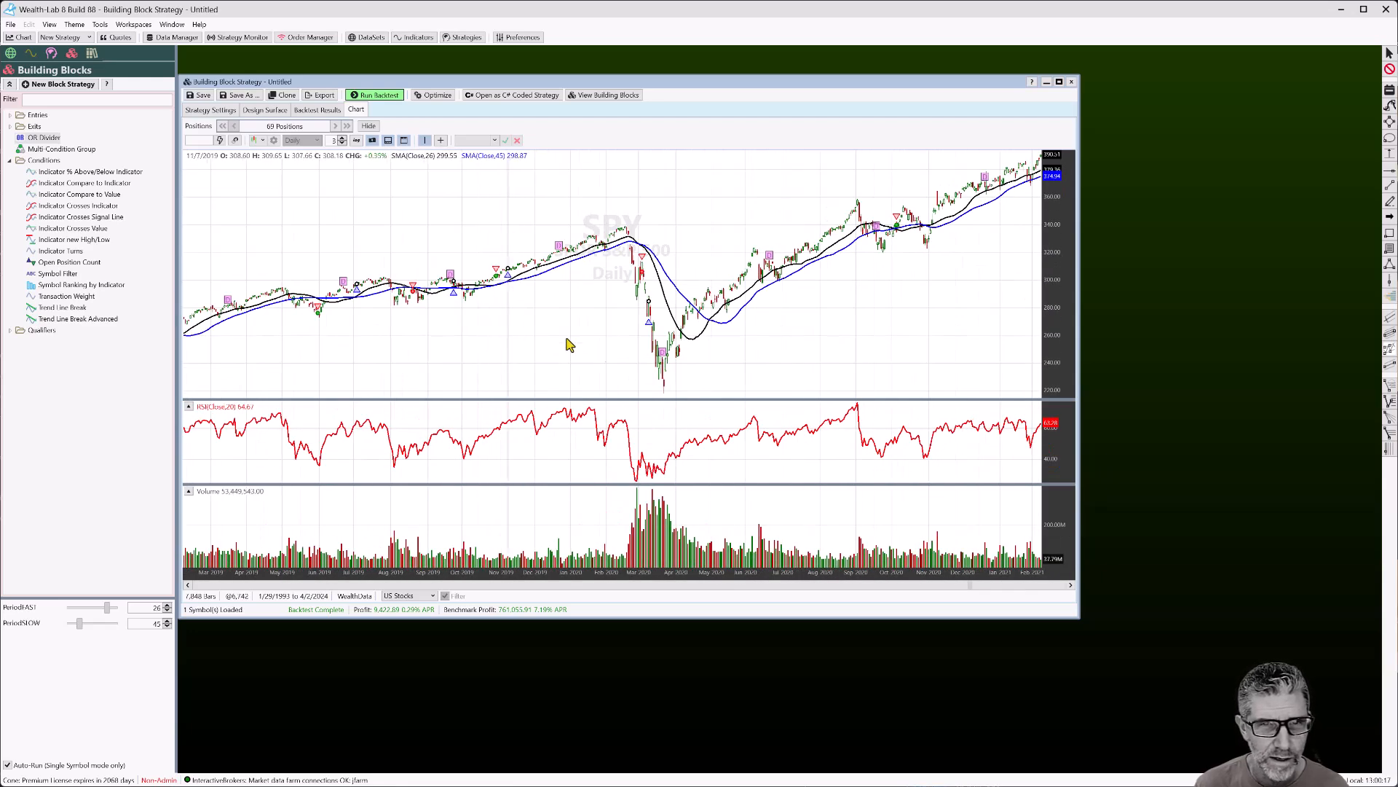
left_click_drag(571, 354, 879, 387)
scroll(877, 387, "up", 5)
left_click_drag(723, 302, 632, 303)
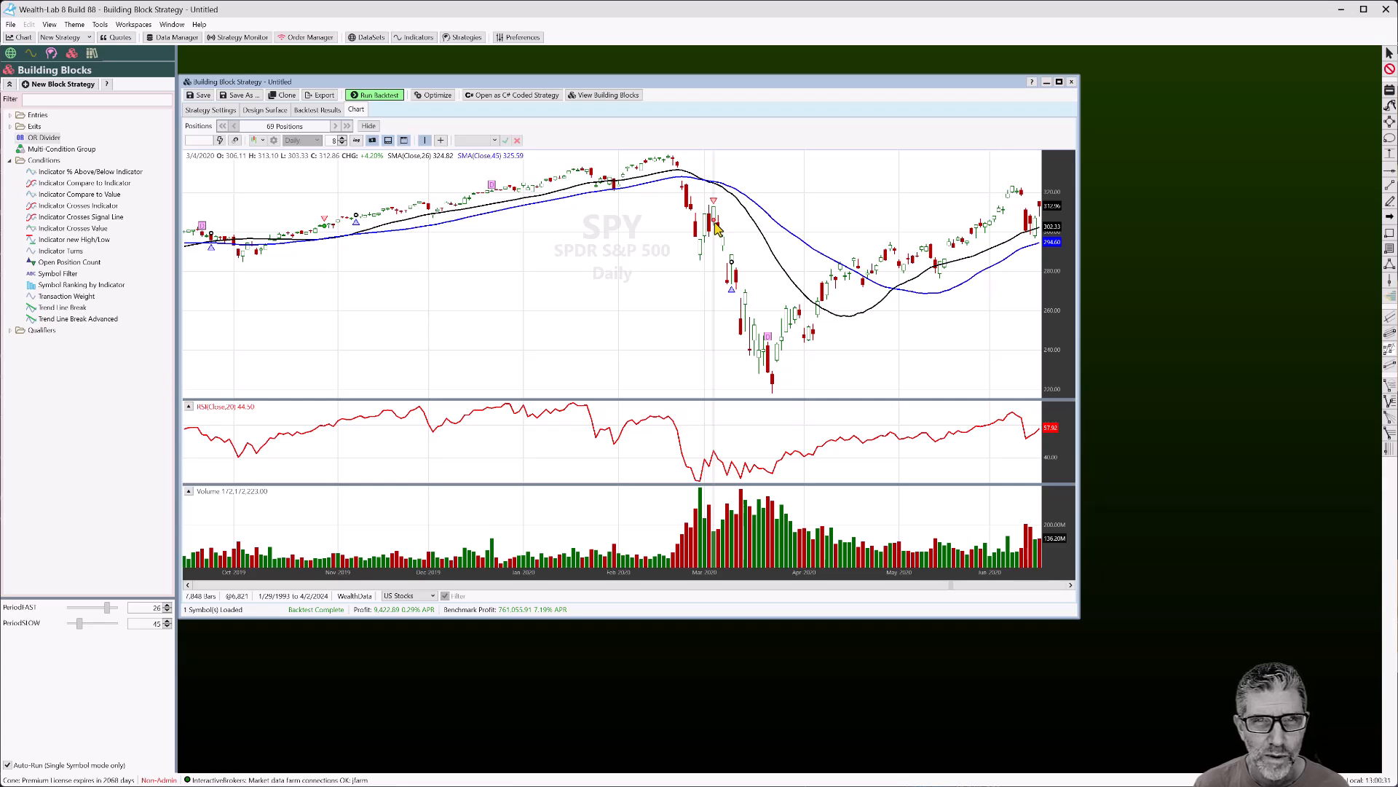
mouse_move(734, 292)
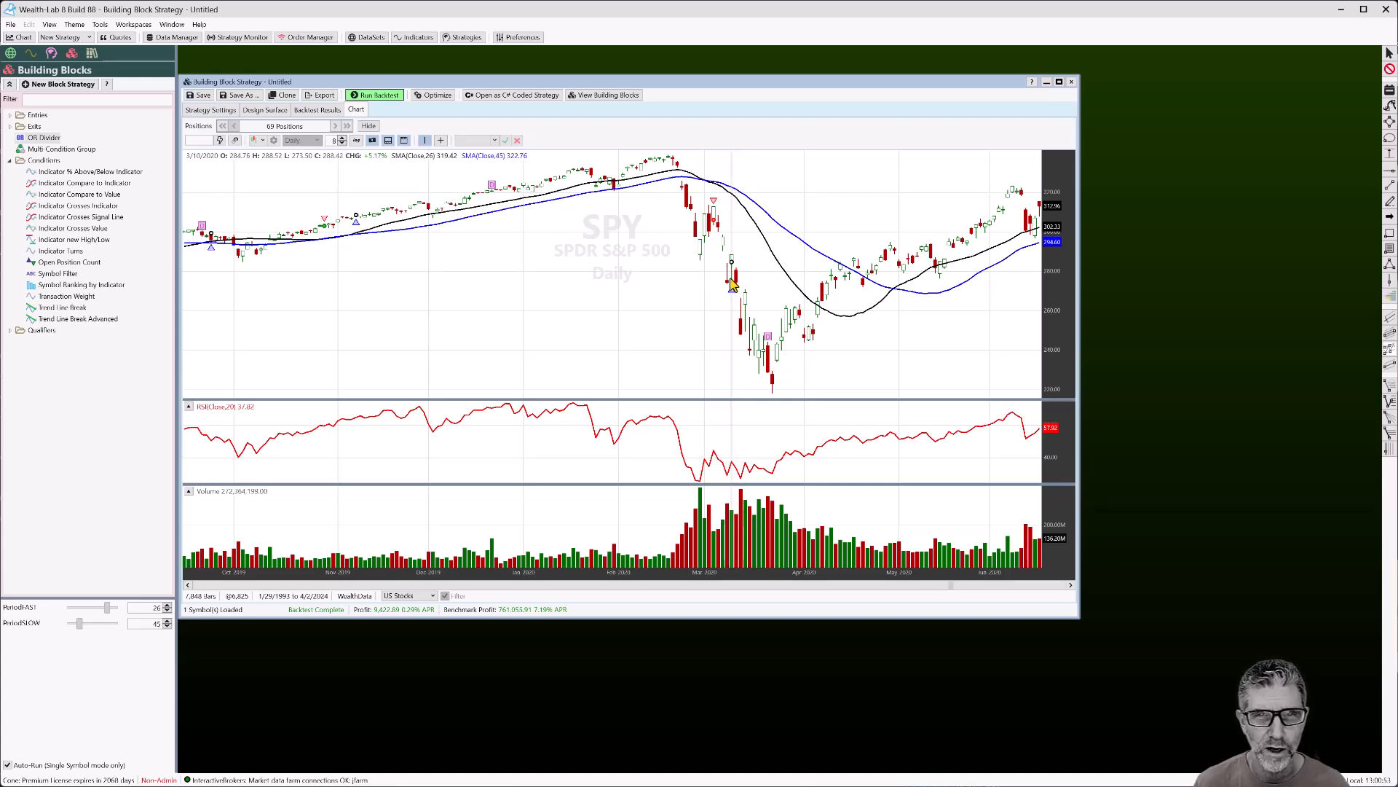
left_click_drag(791, 311, 541, 314)
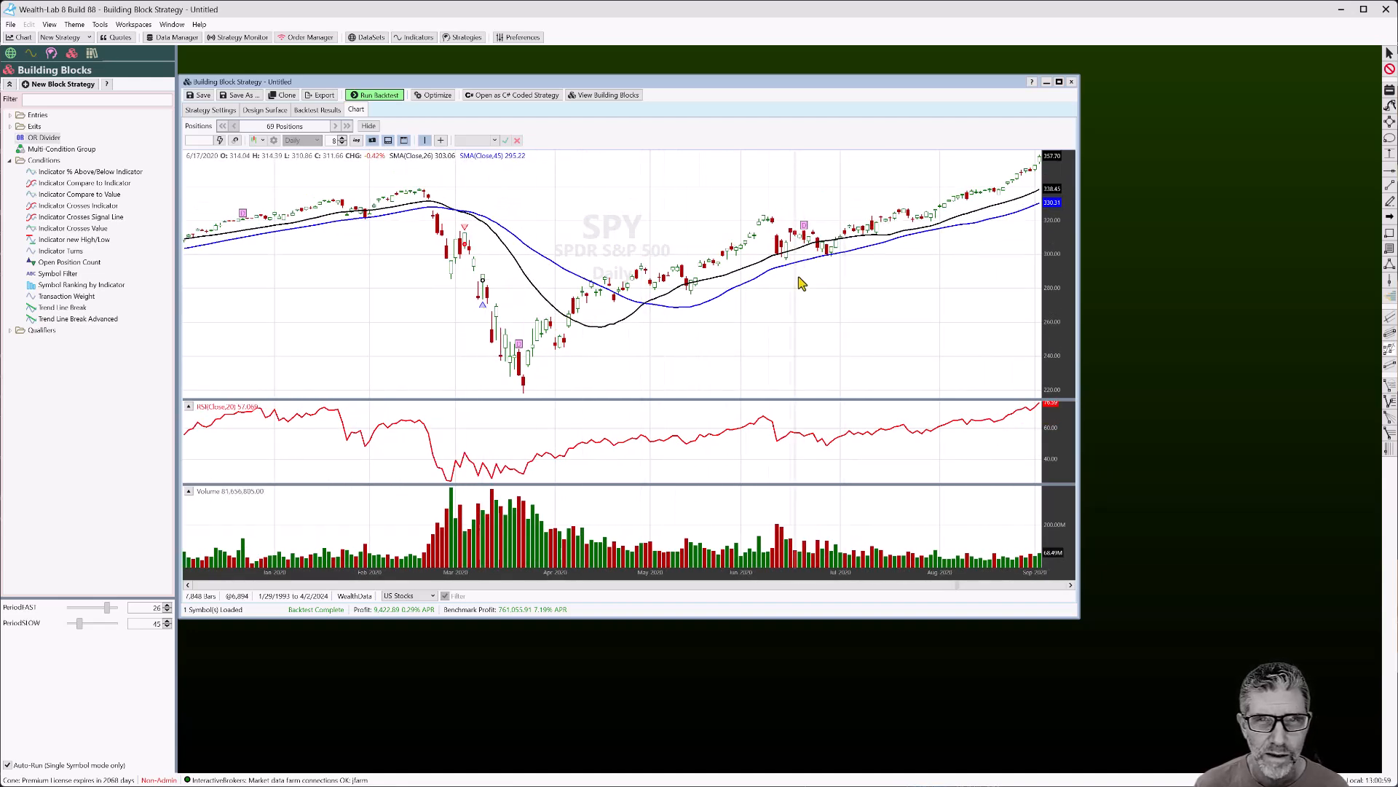
left_click_drag(739, 359, 575, 356)
left_click_drag(877, 265, 712, 281)
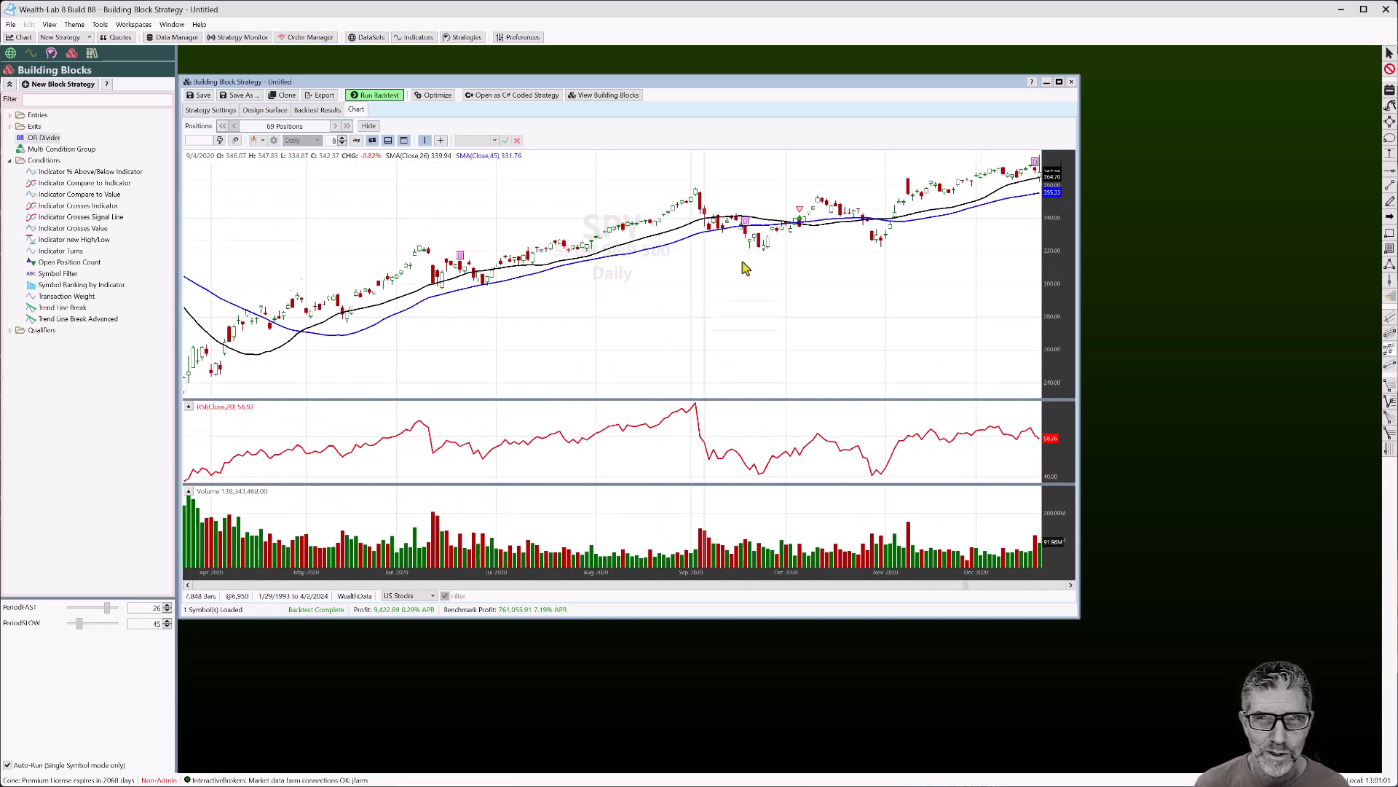
Collapse the SMA crossover and SMA greater-than condition blocks in Buy
left_click(265, 110)
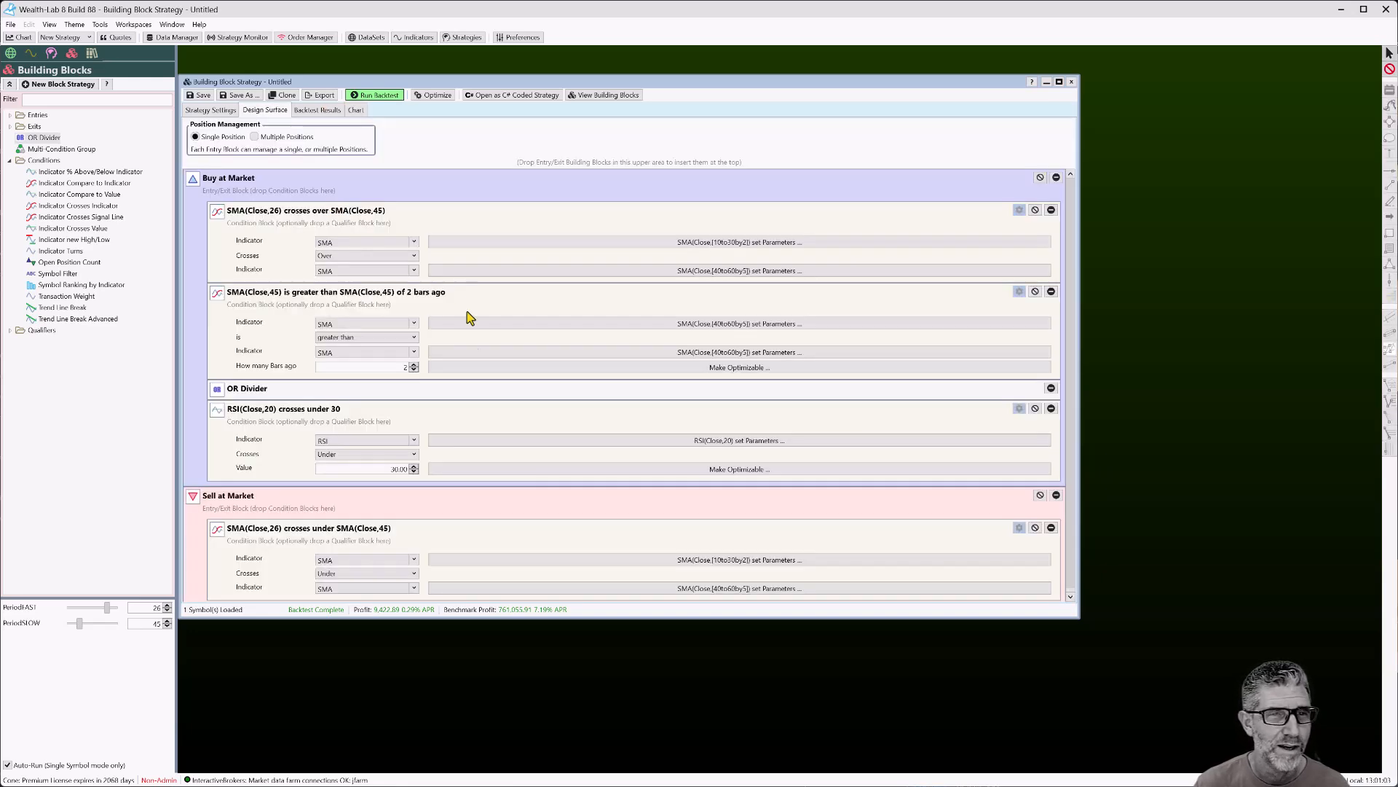
scroll(472, 486, "down", 1)
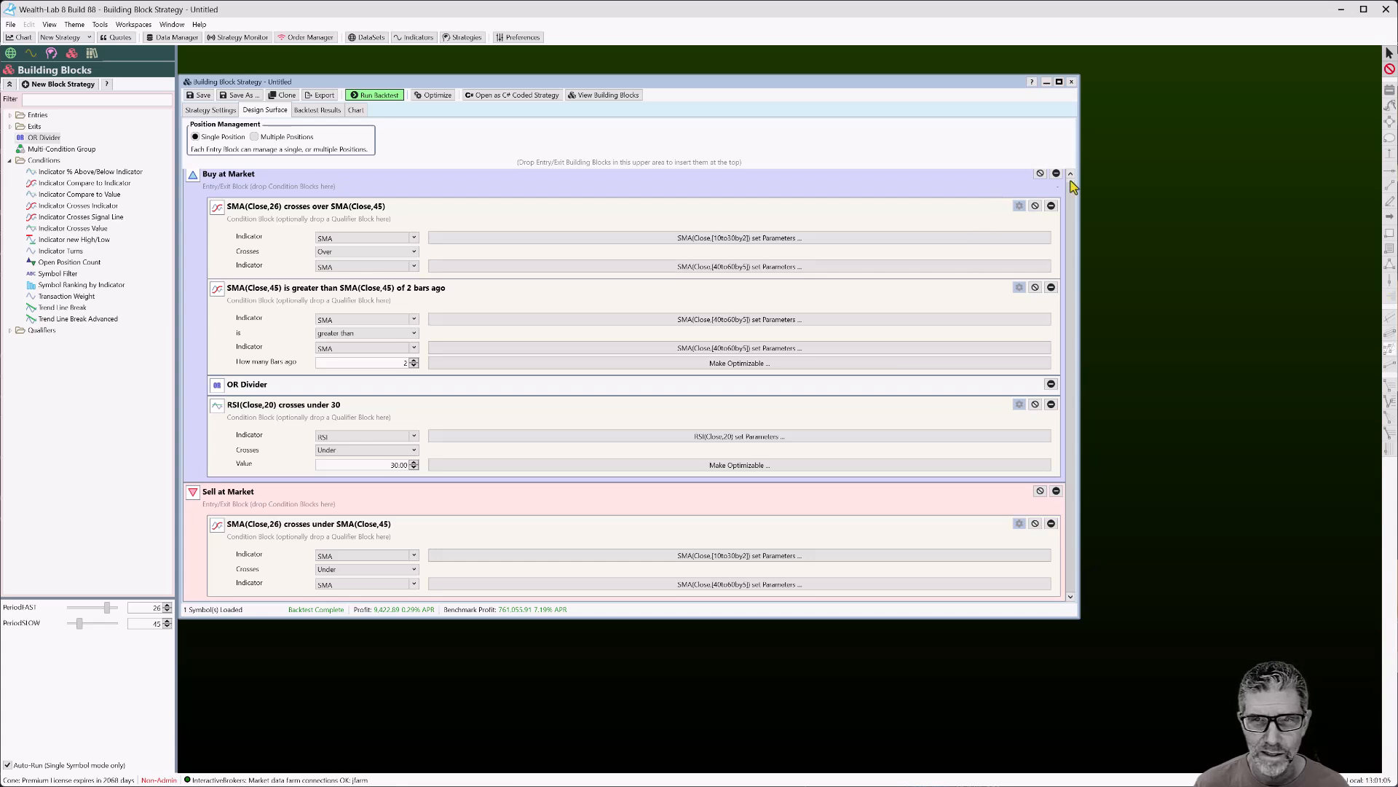
left_click(1018, 208)
left_click(1024, 240)
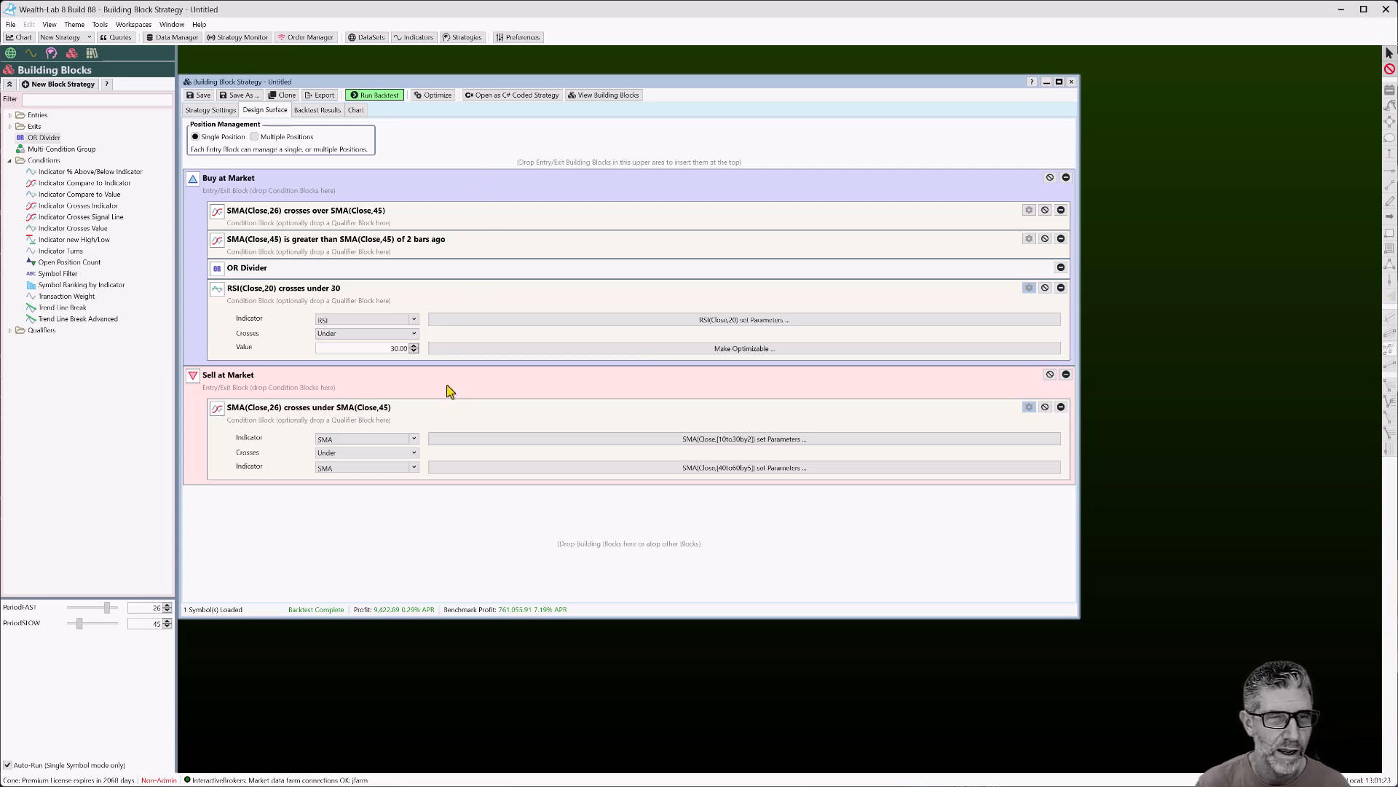
Check the backtest results and pan the SPY chart from 2020 into early 2021
left_click(325, 111)
left_click(354, 110)
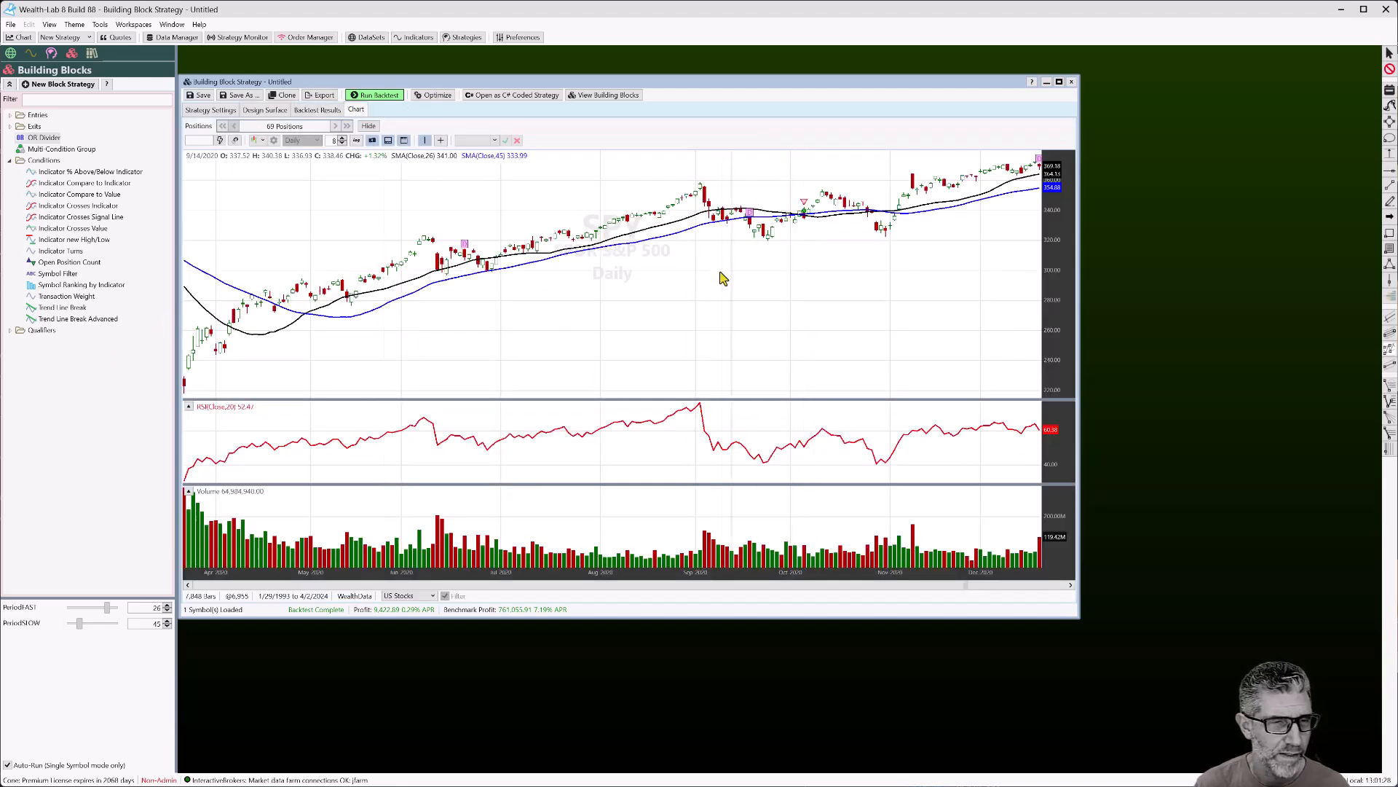
left_click_drag(633, 303, 732, 297)
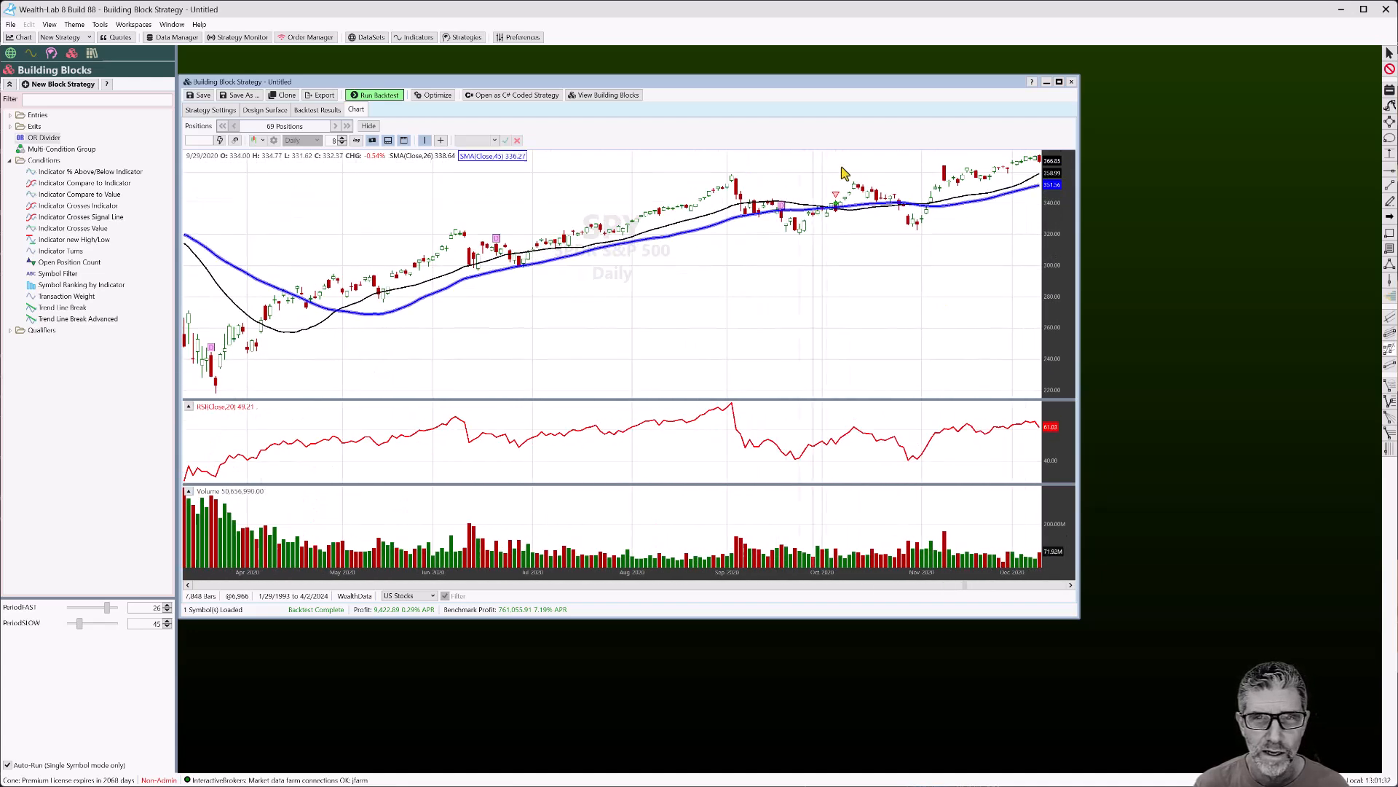
left_click_drag(874, 259, 727, 256)
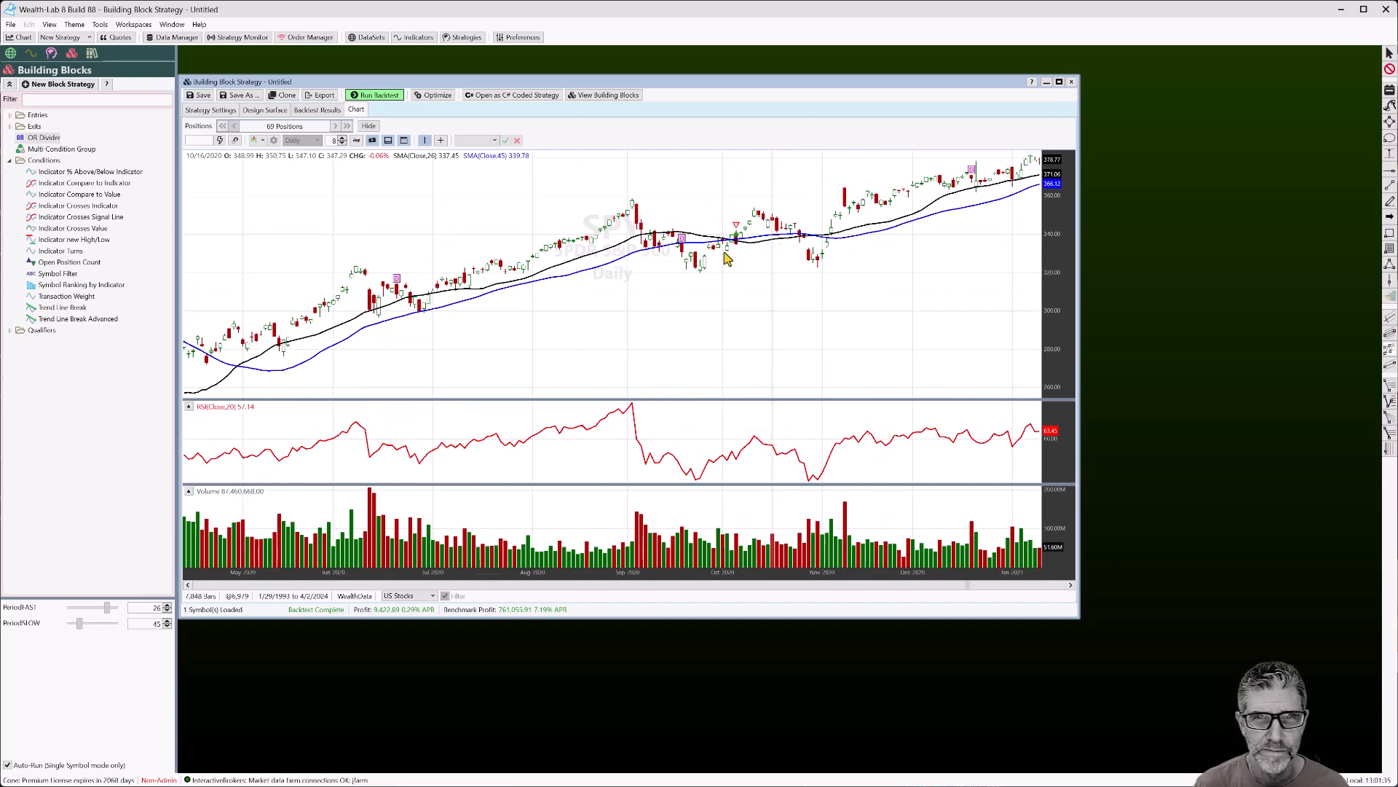
left_click(266, 110)
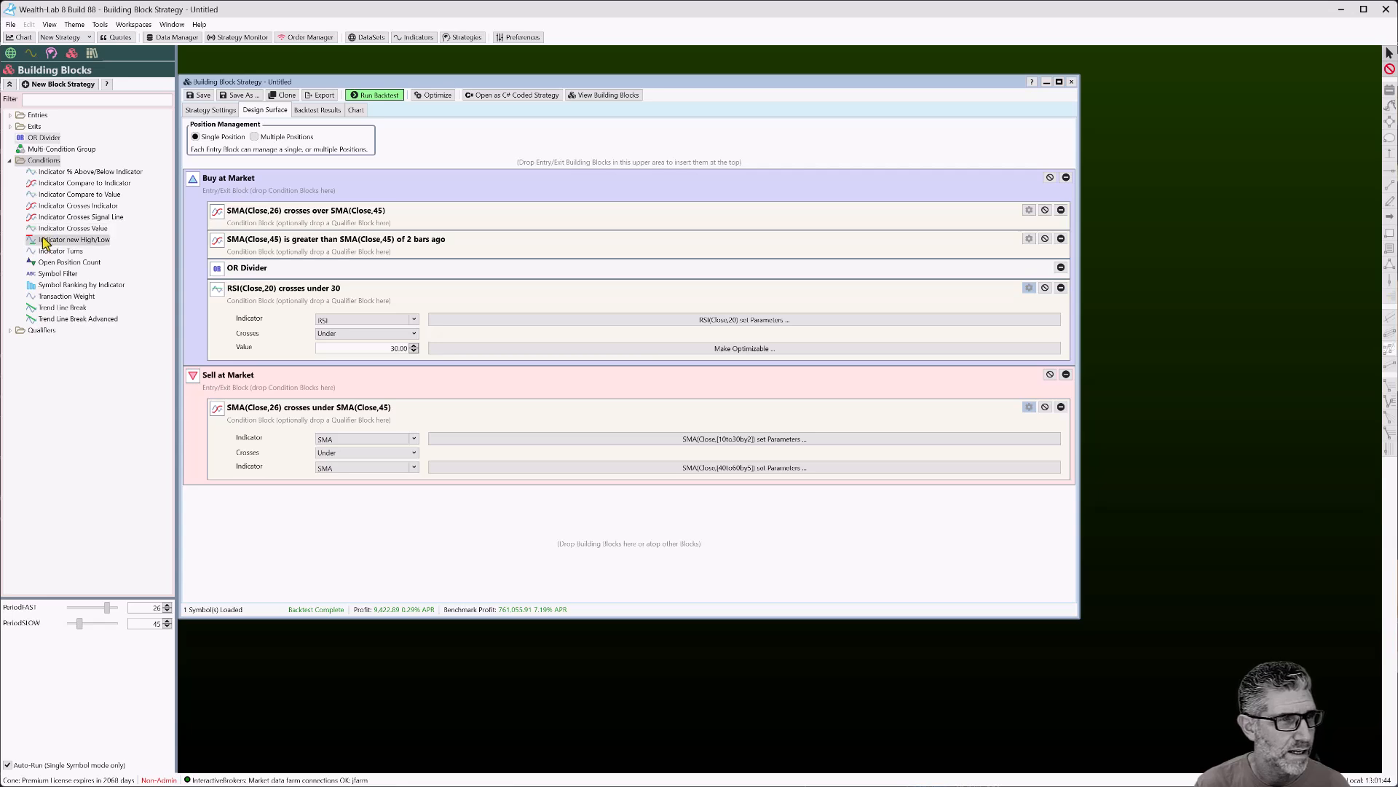
left_click_drag(40, 142, 329, 244)
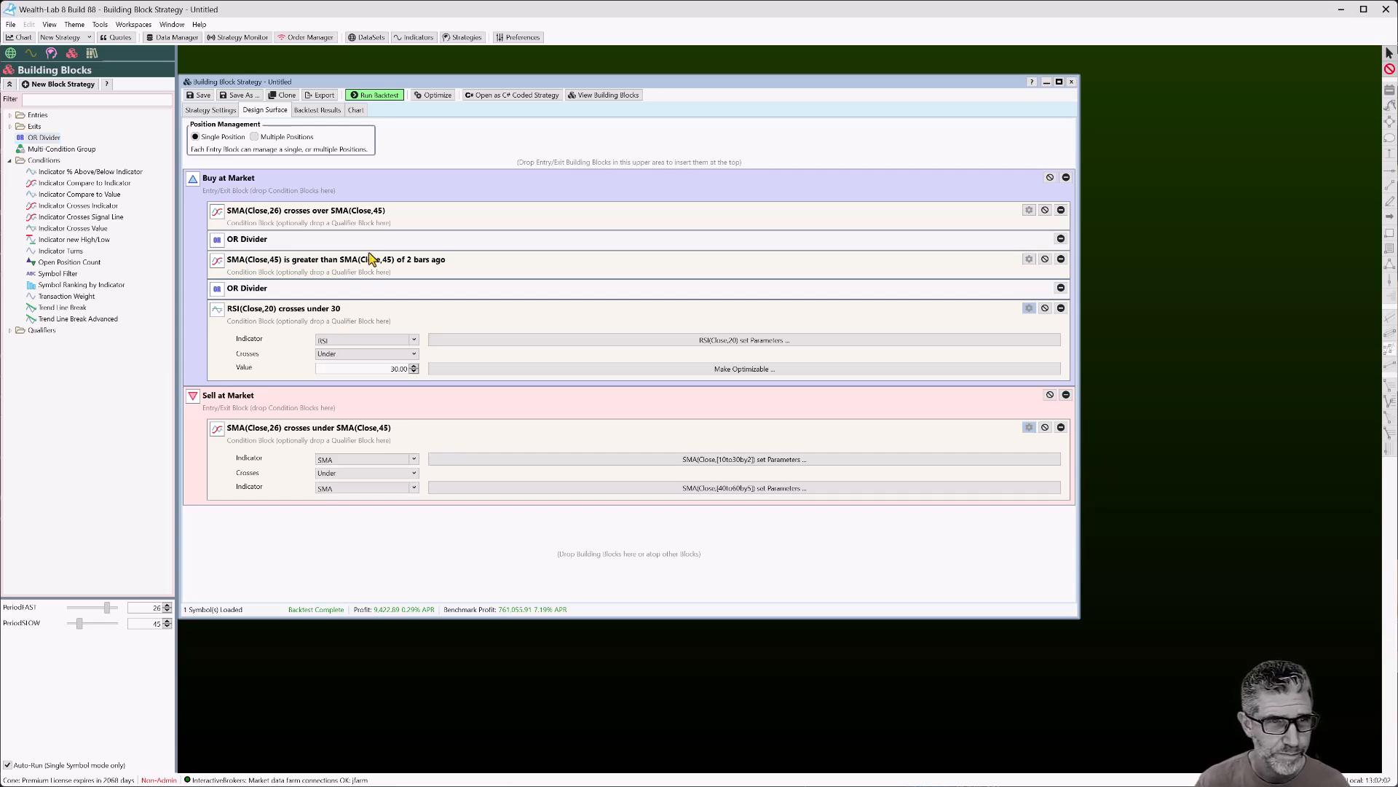
left_click(1060, 239)
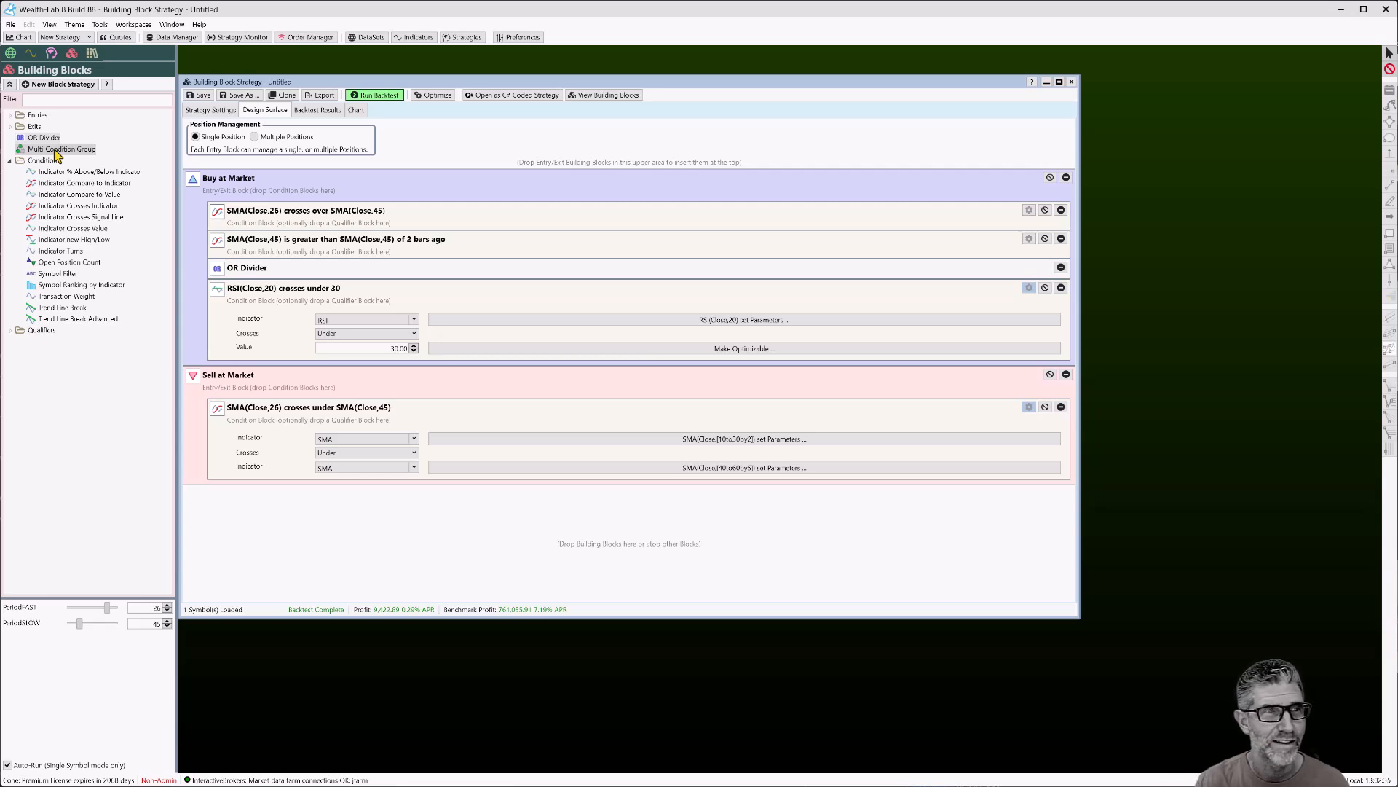
Put the RSI and both SMA conditions into a new Multi-Condition Group, removing the OR divider
left_click_drag(56, 155, 432, 241)
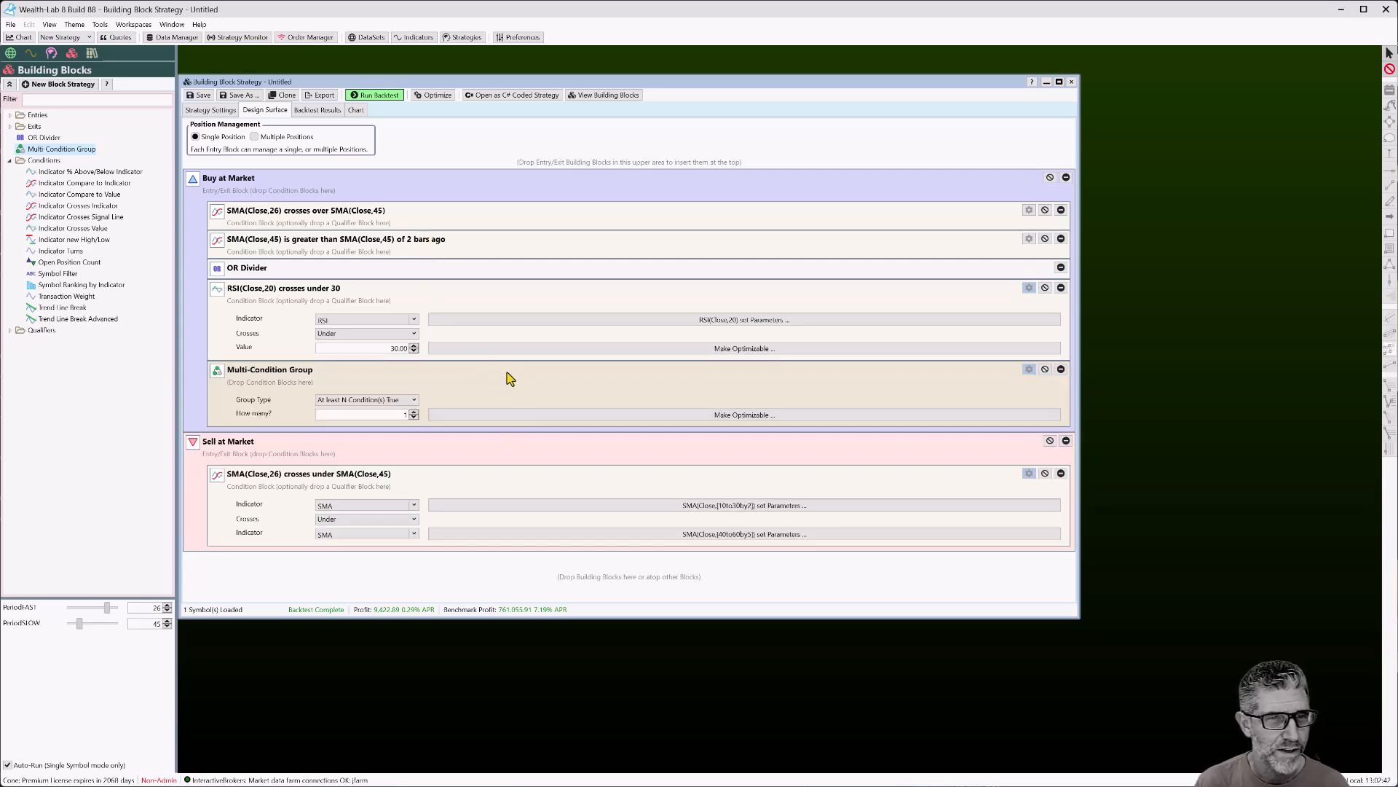
left_click_drag(367, 223, 453, 406)
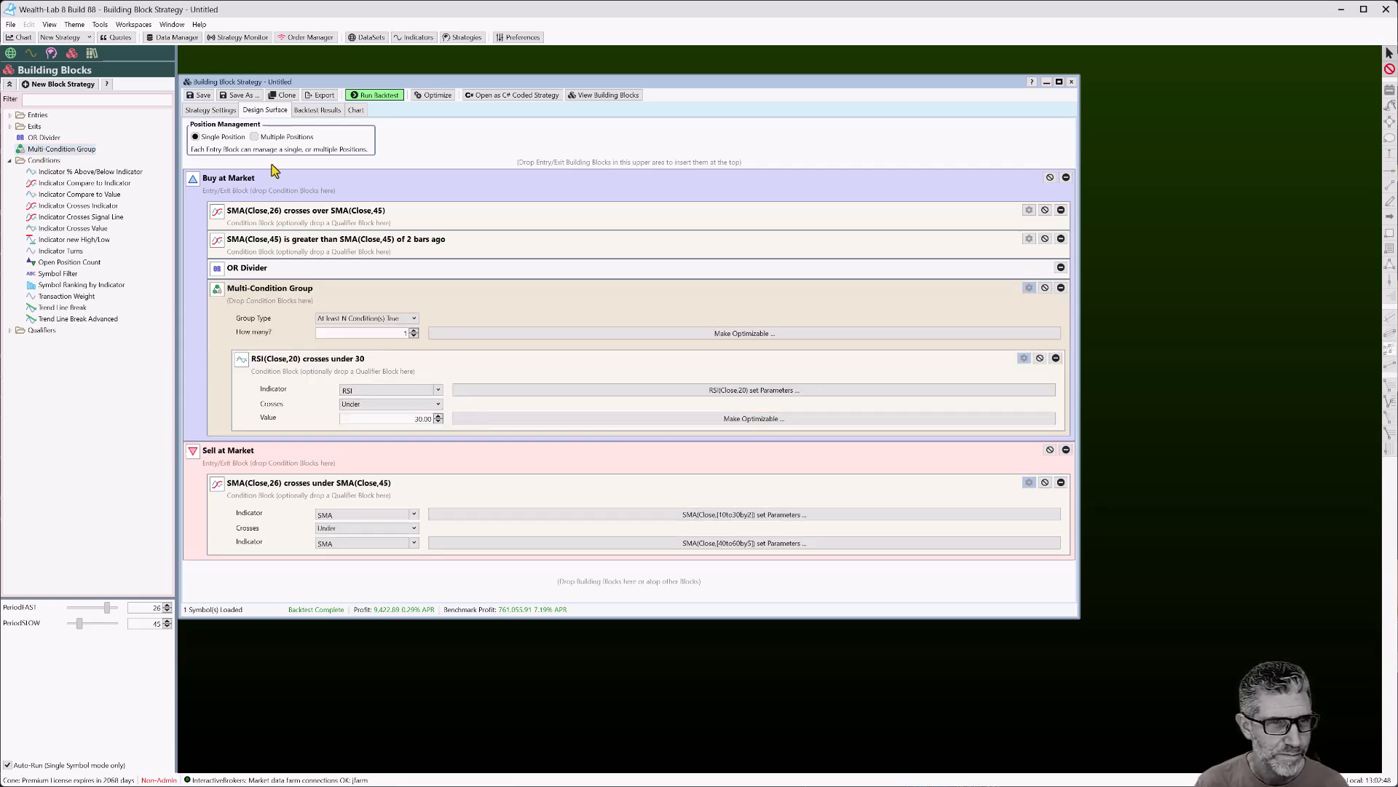
left_click_drag(410, 239, 467, 314)
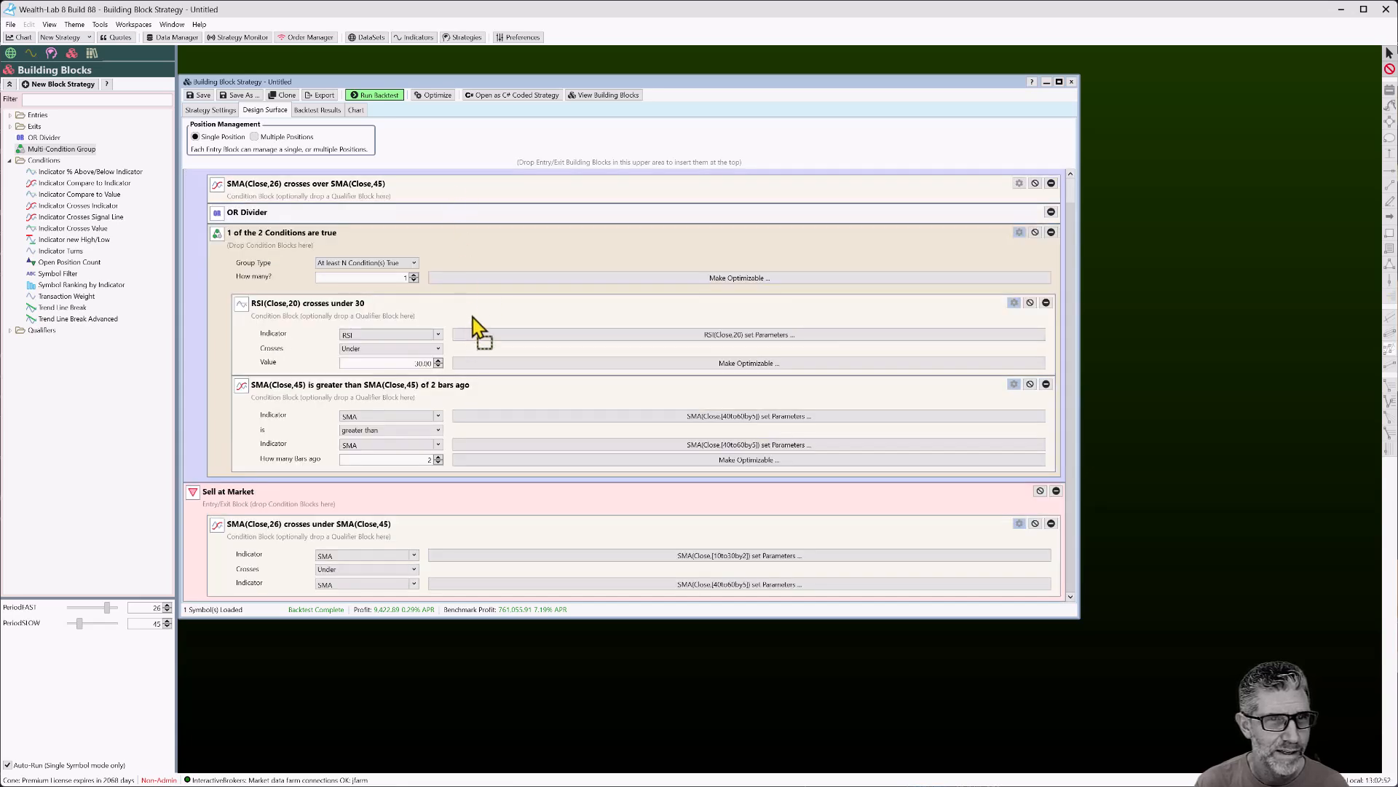
left_click_drag(489, 255, 483, 269)
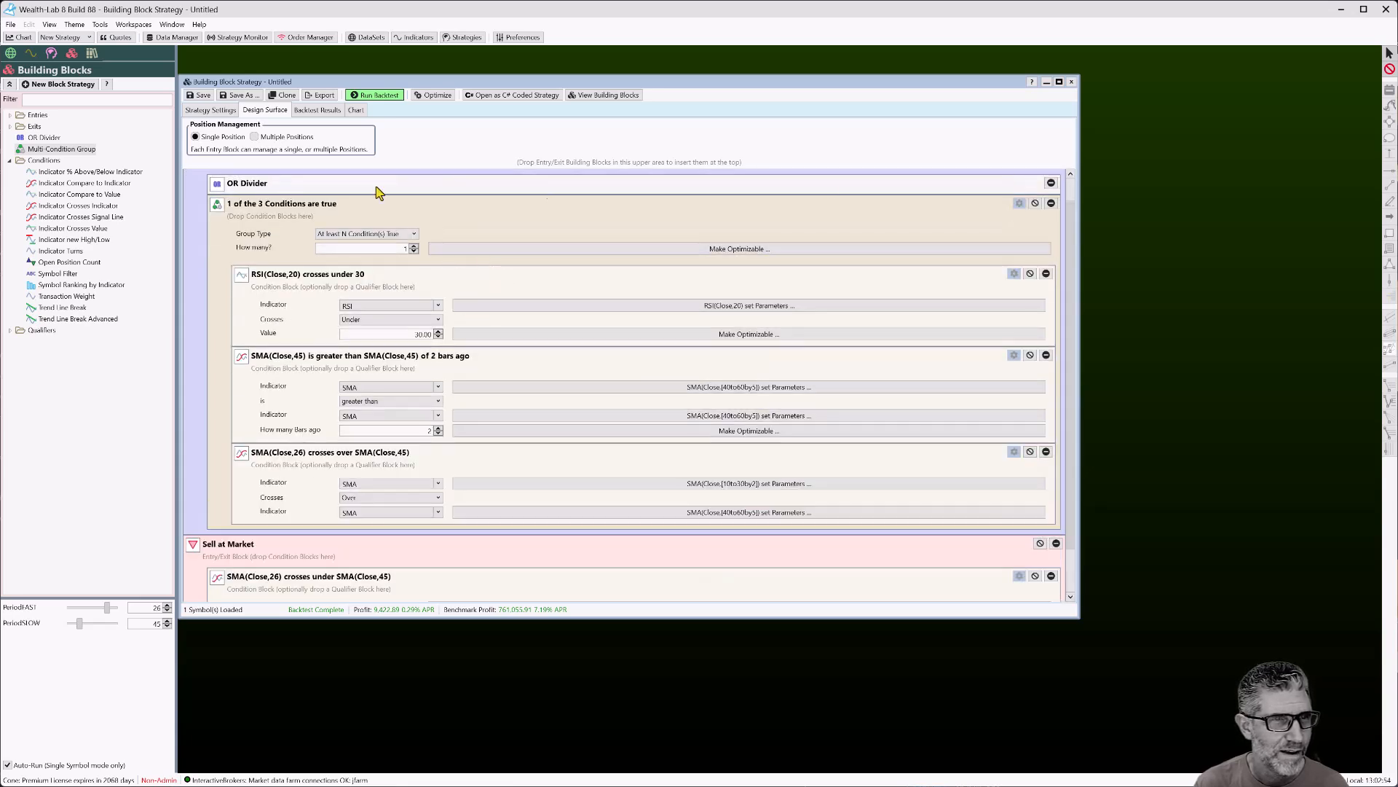
left_click(1051, 182)
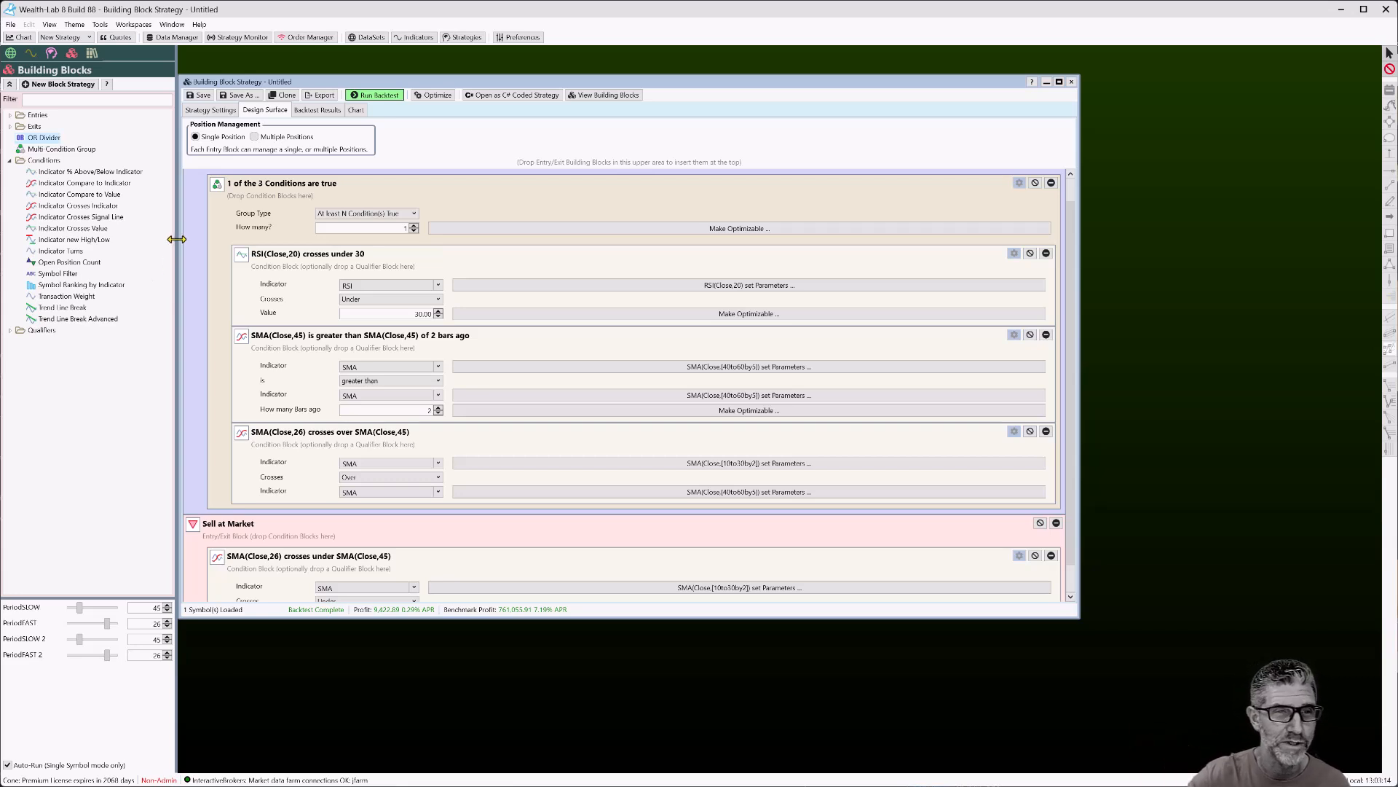
Add a test crosses-value condition and OR divider below the group, then delete both
left_click_drag(75, 228, 336, 457)
scroll(336, 430, "down", 2)
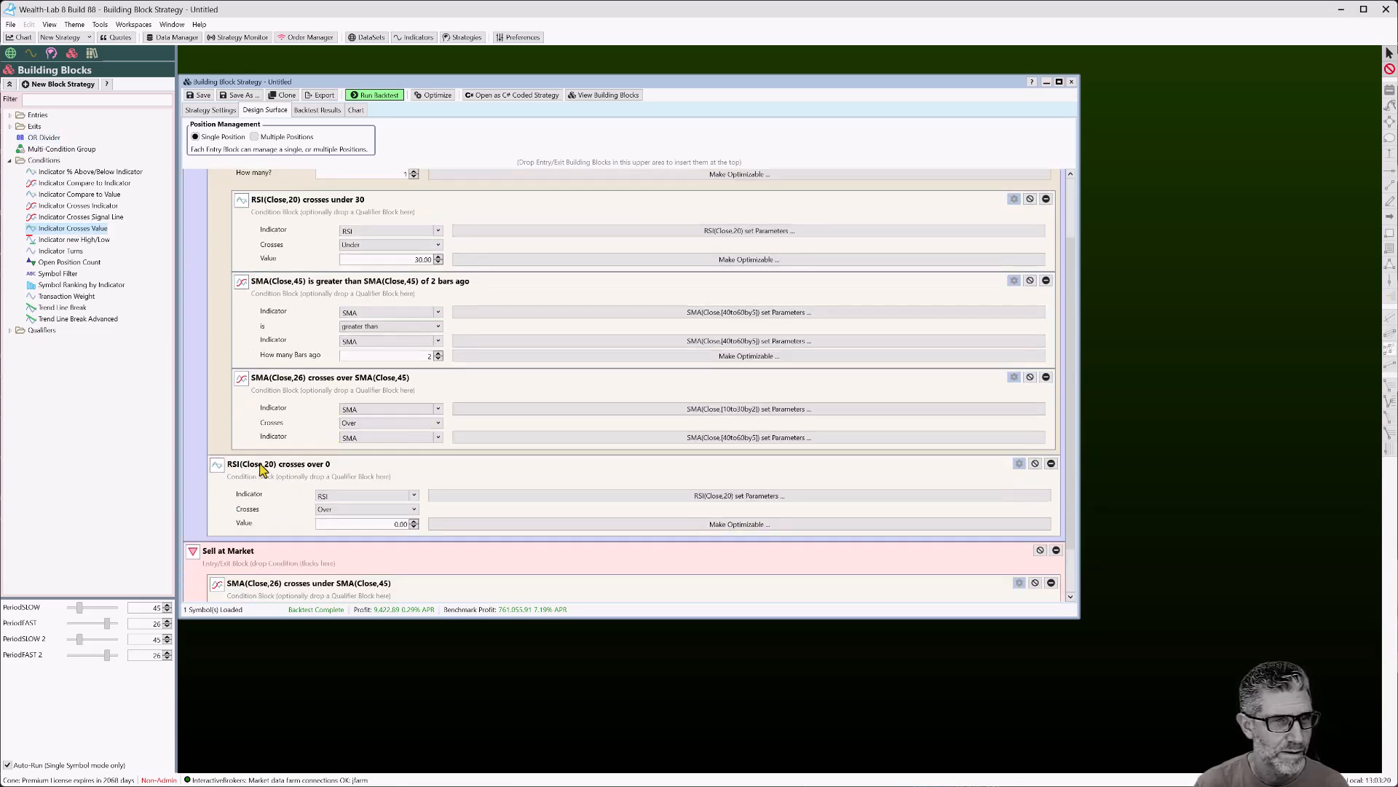
left_click_drag(44, 138, 241, 466)
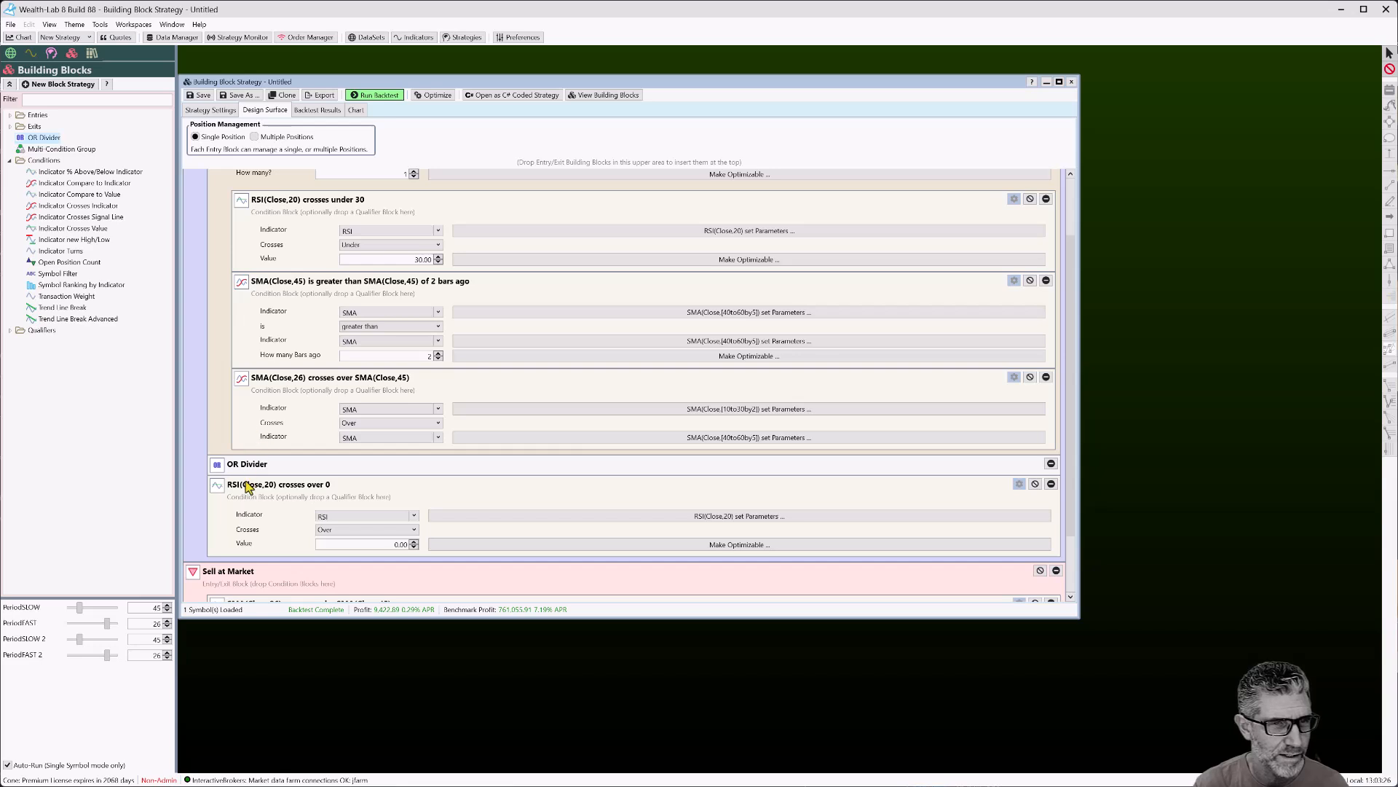
left_click(1051, 464)
left_click(1051, 464)
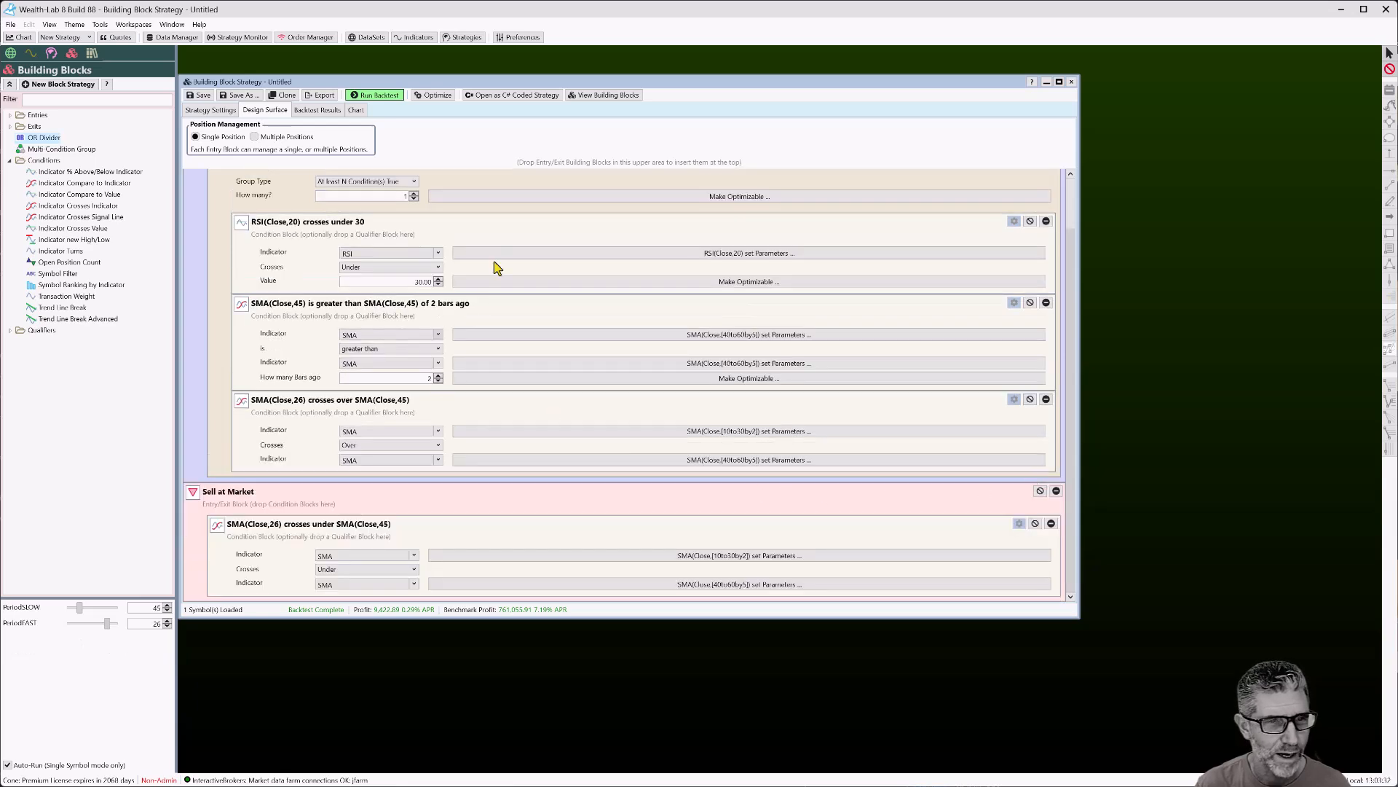
scroll(483, 302, "up", 2)
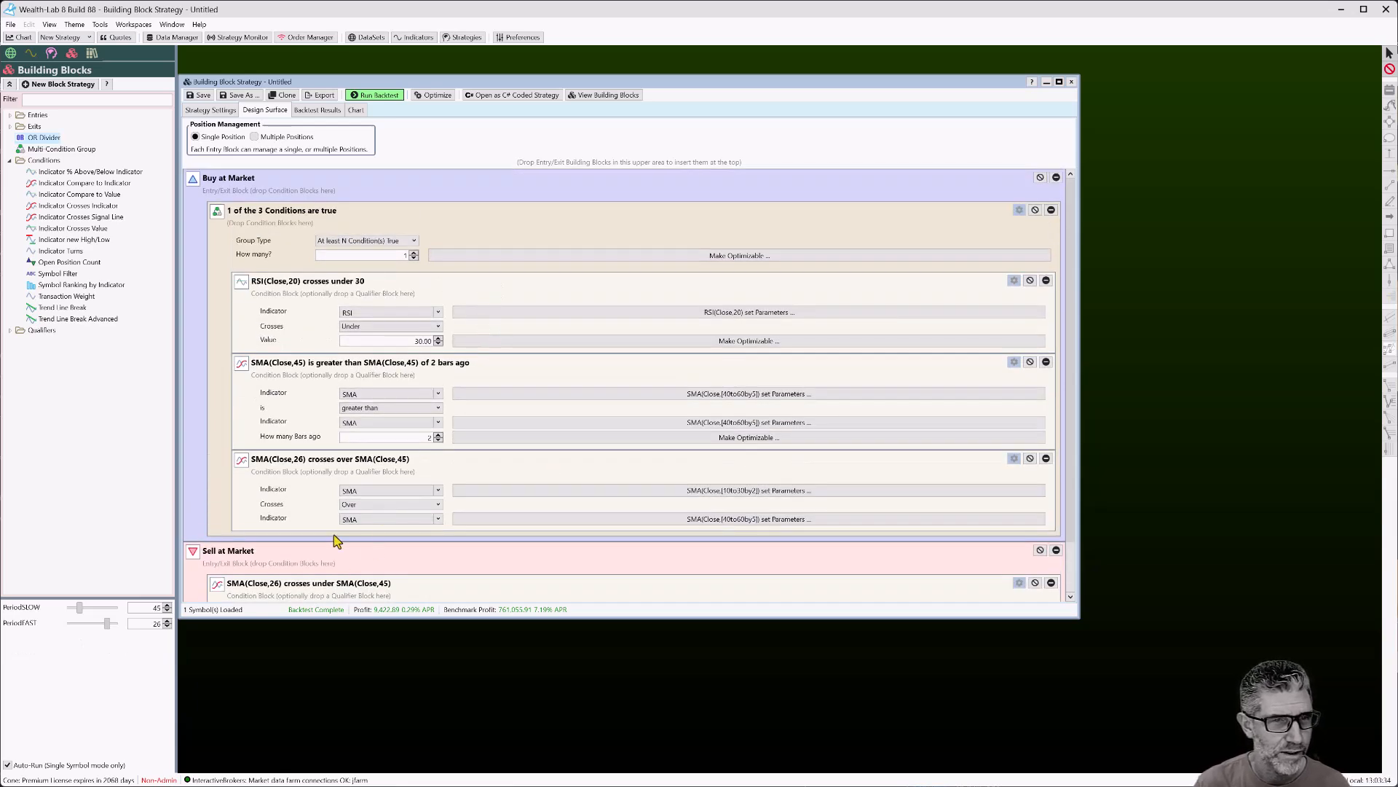
Enlarge the strategy window and set the group's How many? value to 2 of 3 conditions
left_click_drag(370, 618, 369, 679)
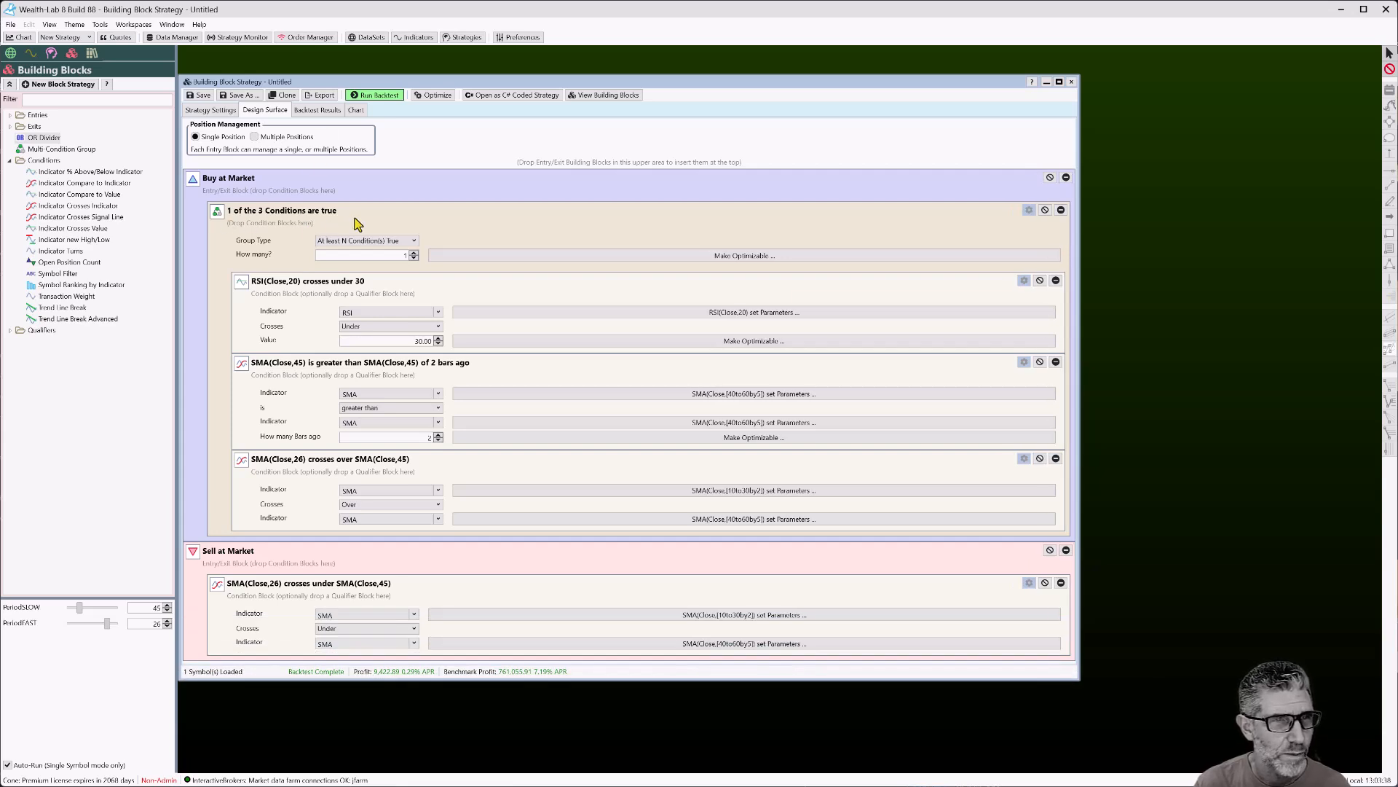
left_click(416, 242)
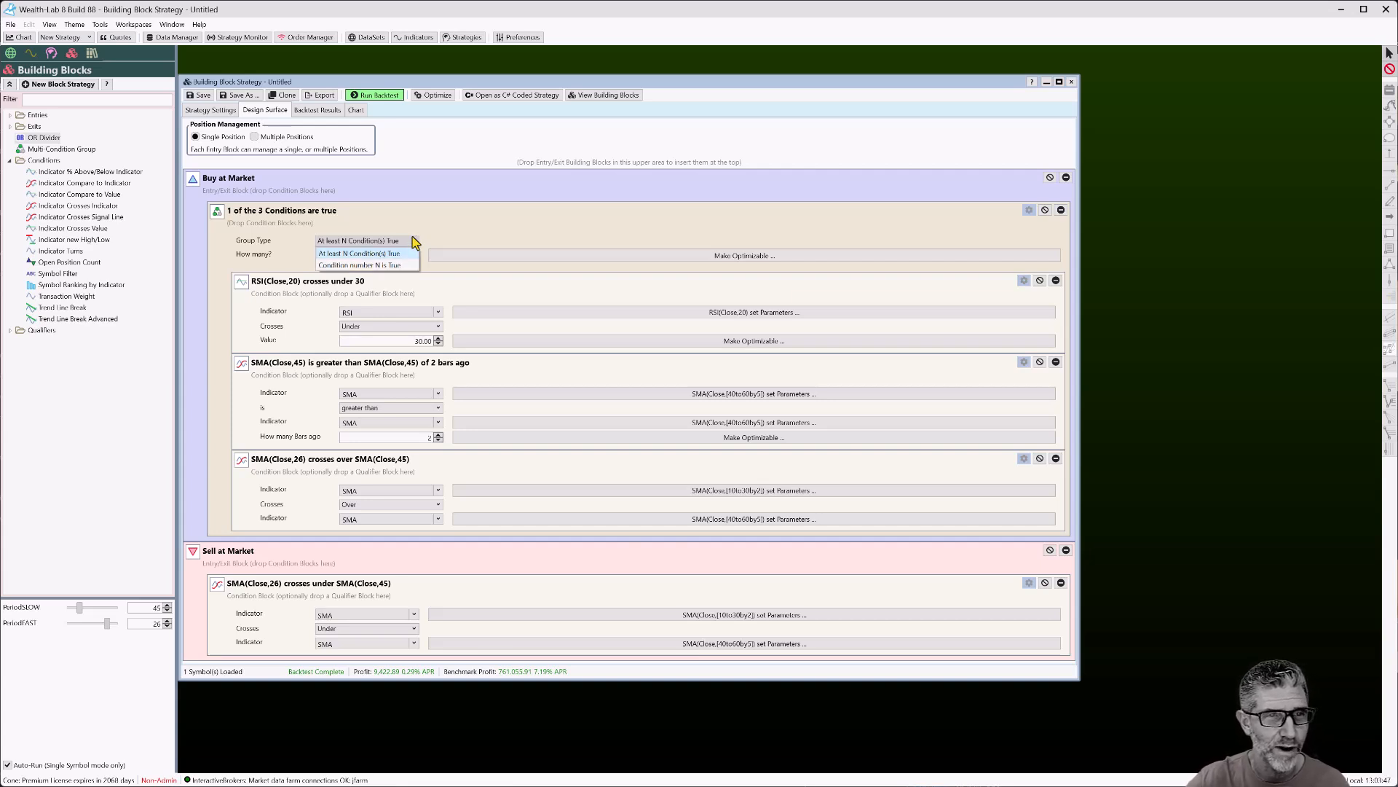
left_click(416, 242)
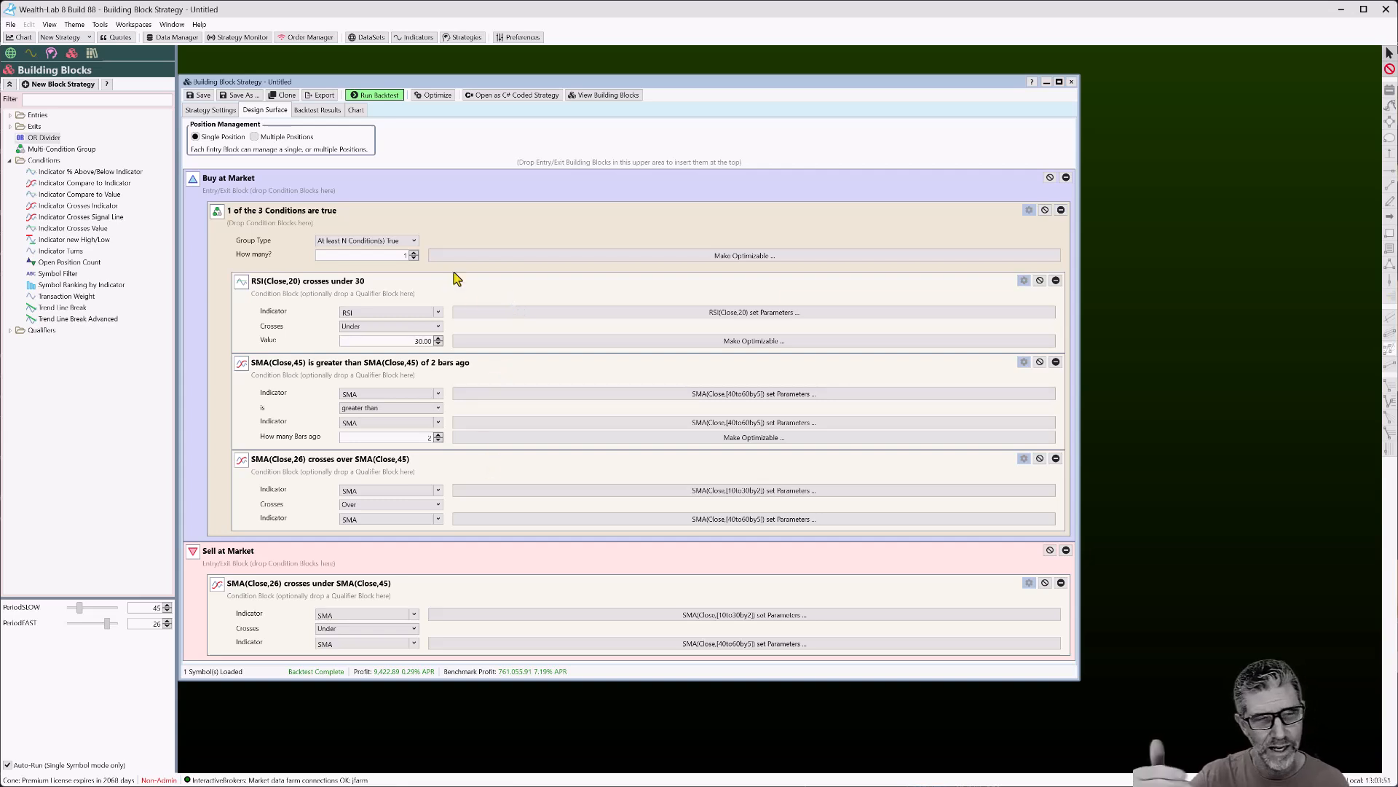
left_click(414, 252)
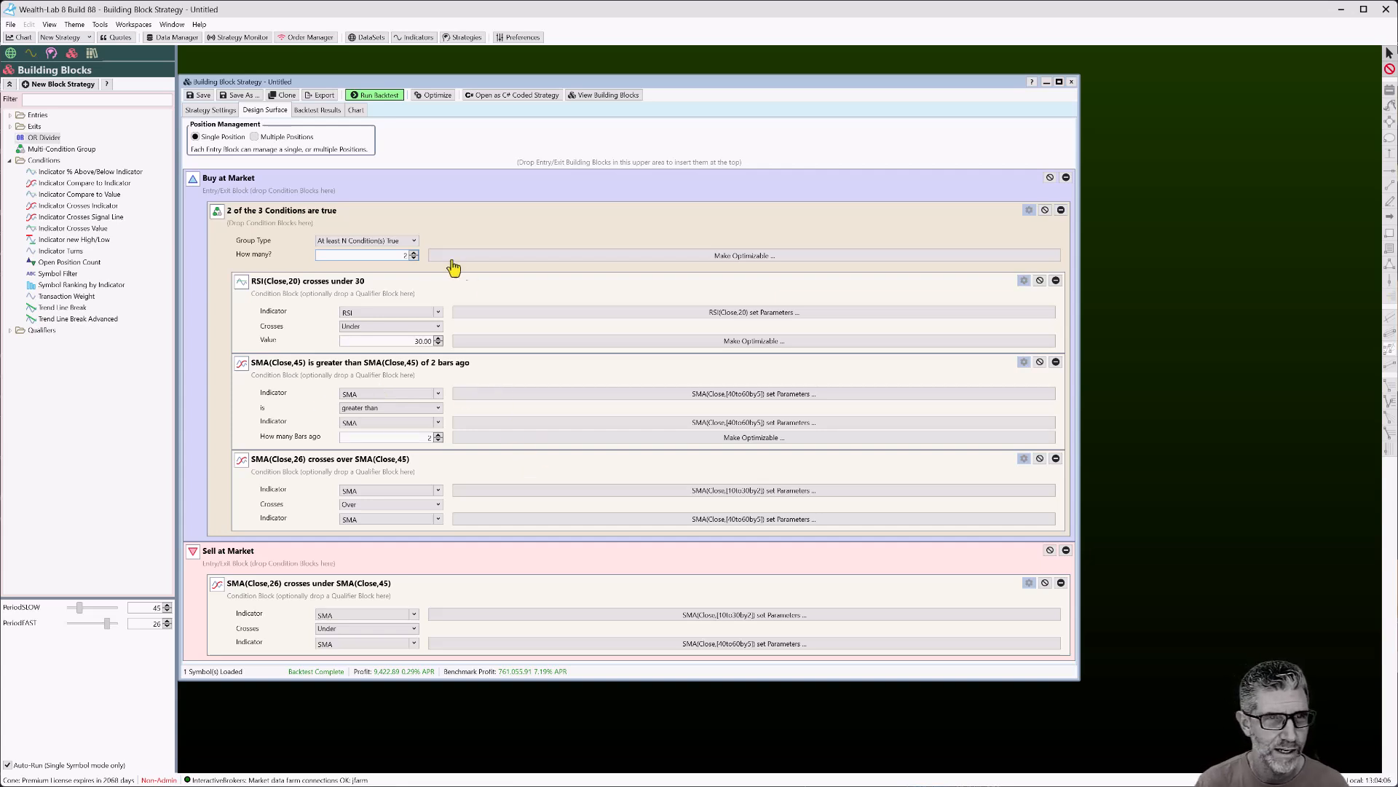
left_click(414, 252)
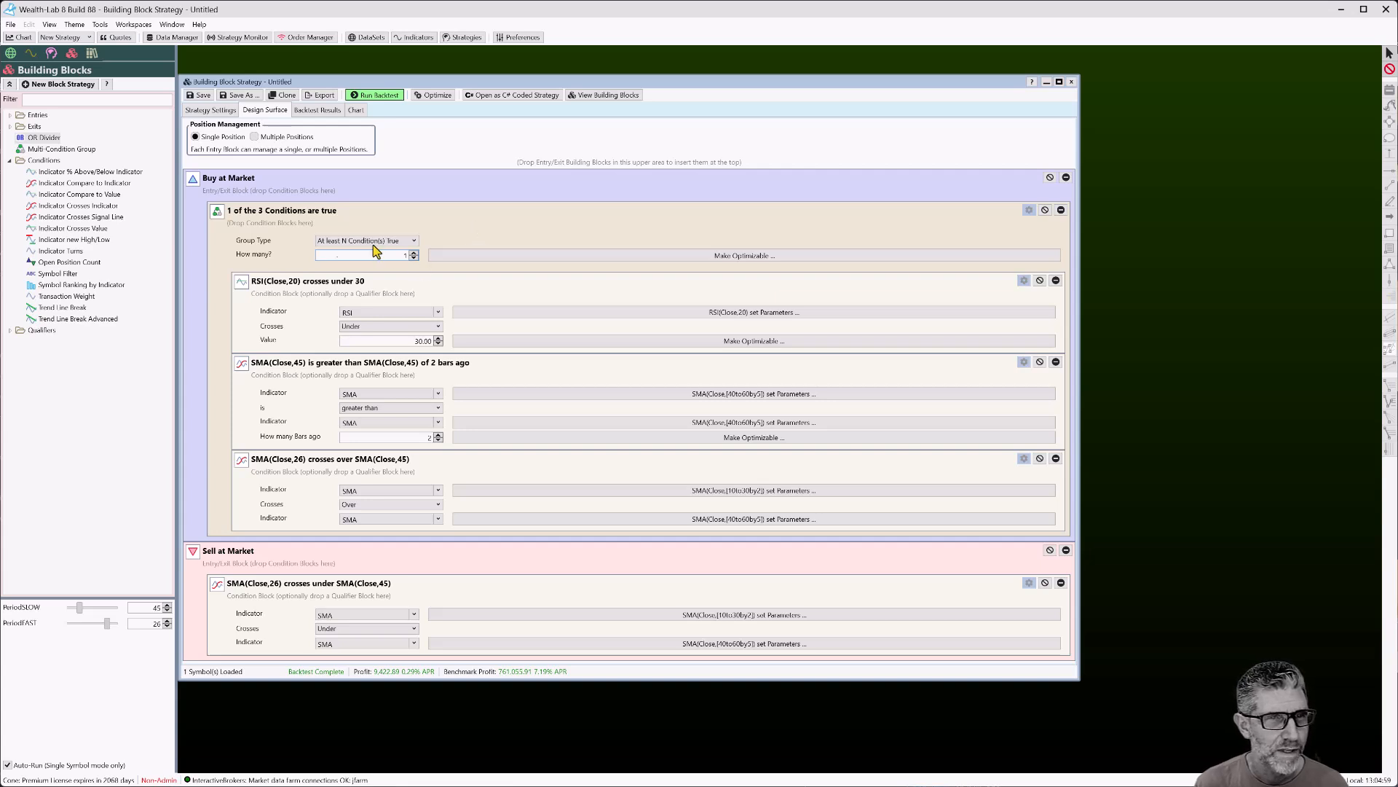
left_click(350, 241)
left_click(469, 232)
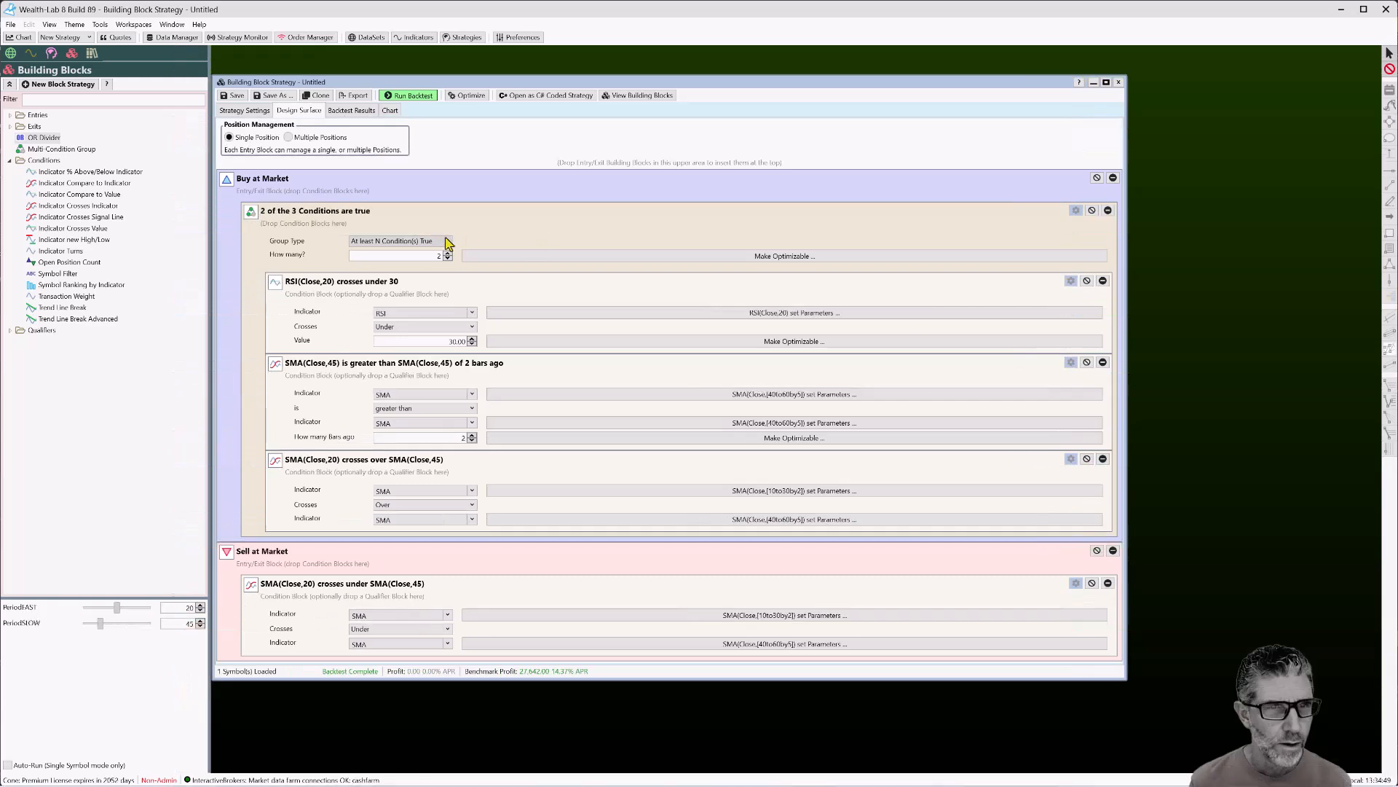
Switch the group type to 'Condition number N is True' for the 2nd condition and rerun the backtest
left_click(448, 243)
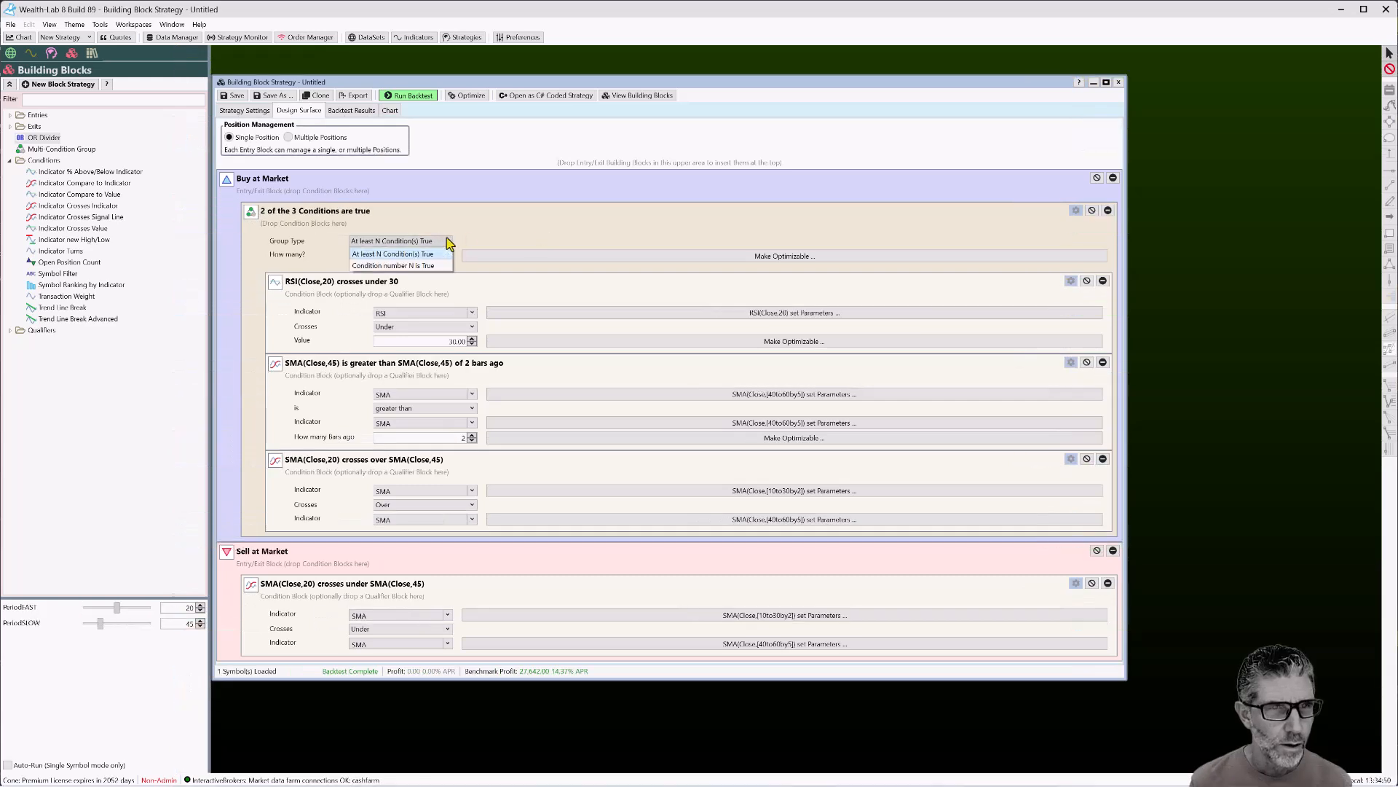
left_click(434, 266)
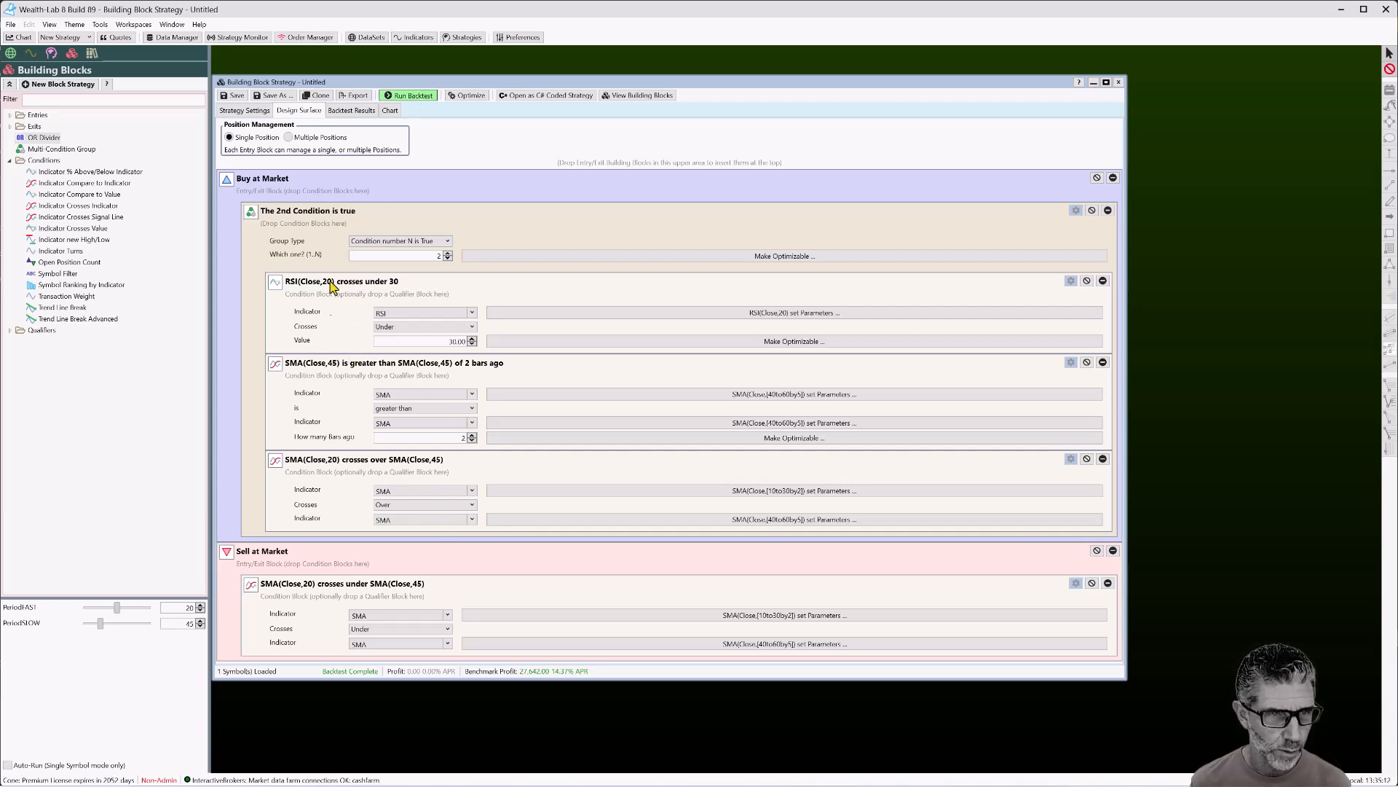
left_click(405, 96)
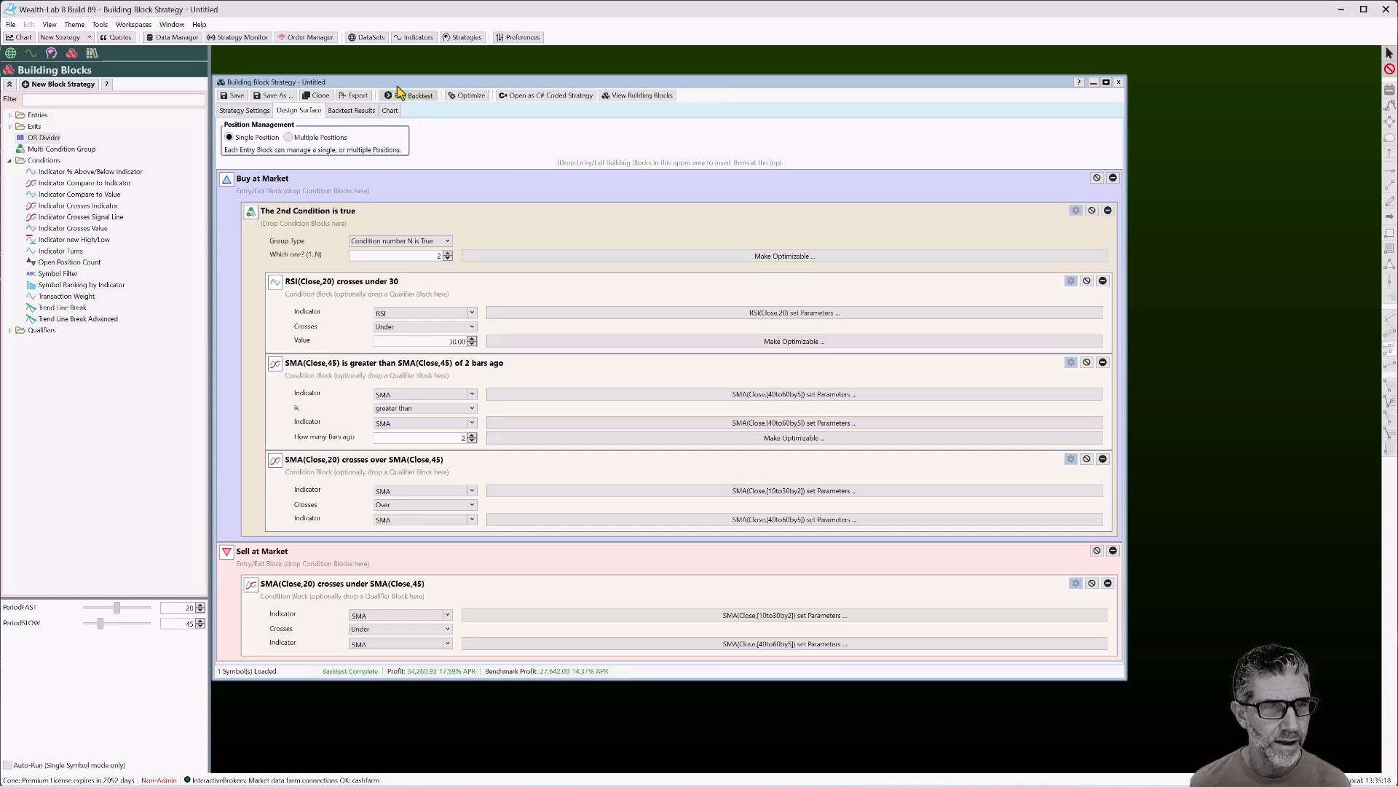
On the QQQ chart, step from position 1 to position 3 of 5 trades
left_click(388, 111)
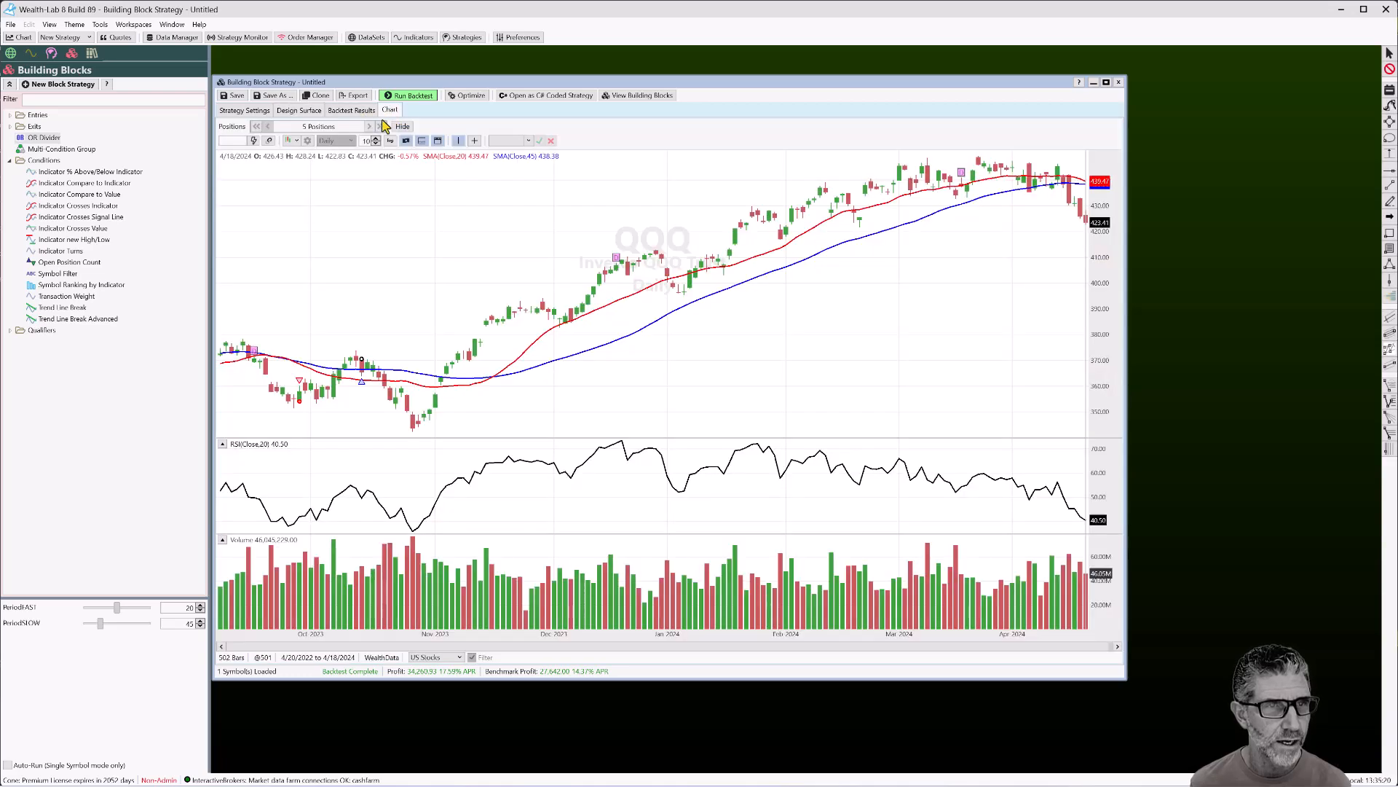
left_click(257, 126)
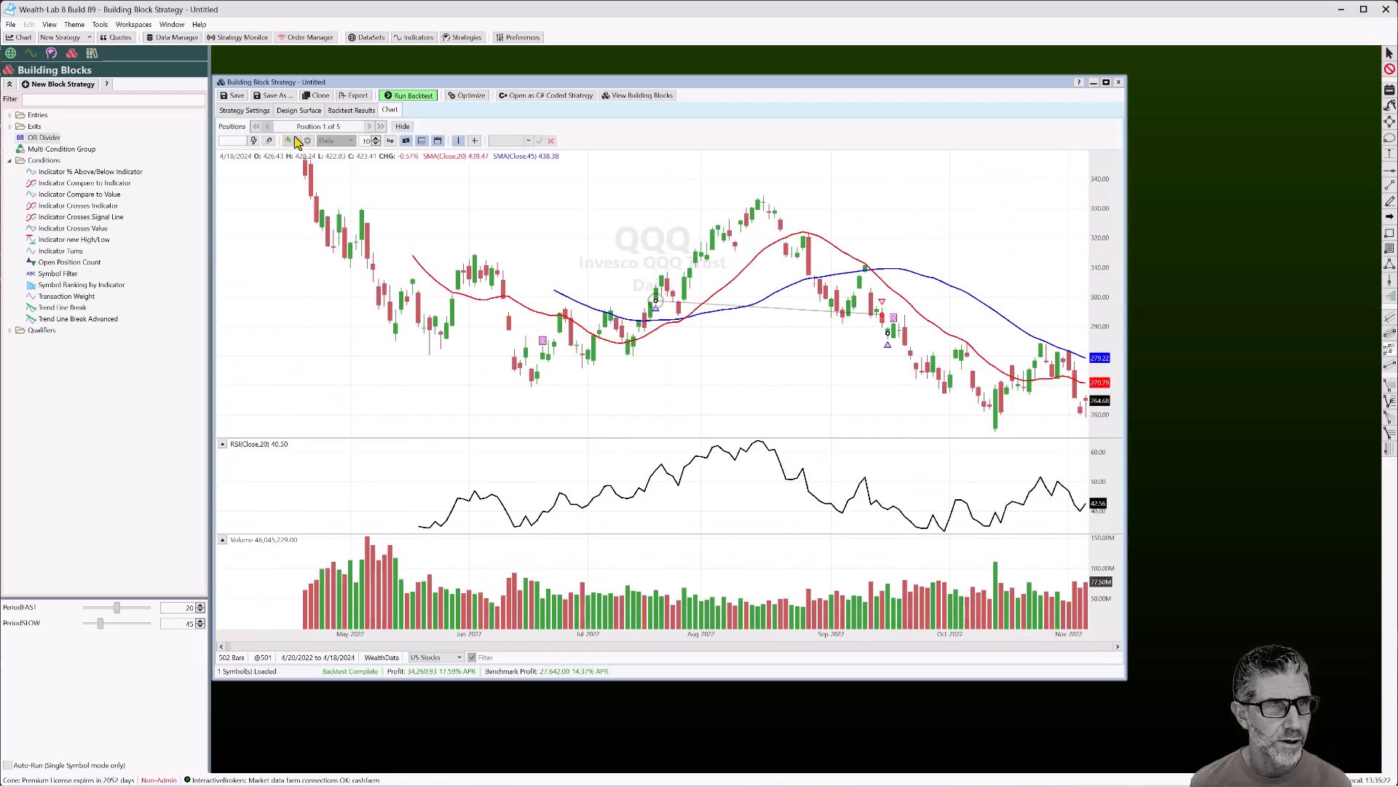
mouse_move(657, 312)
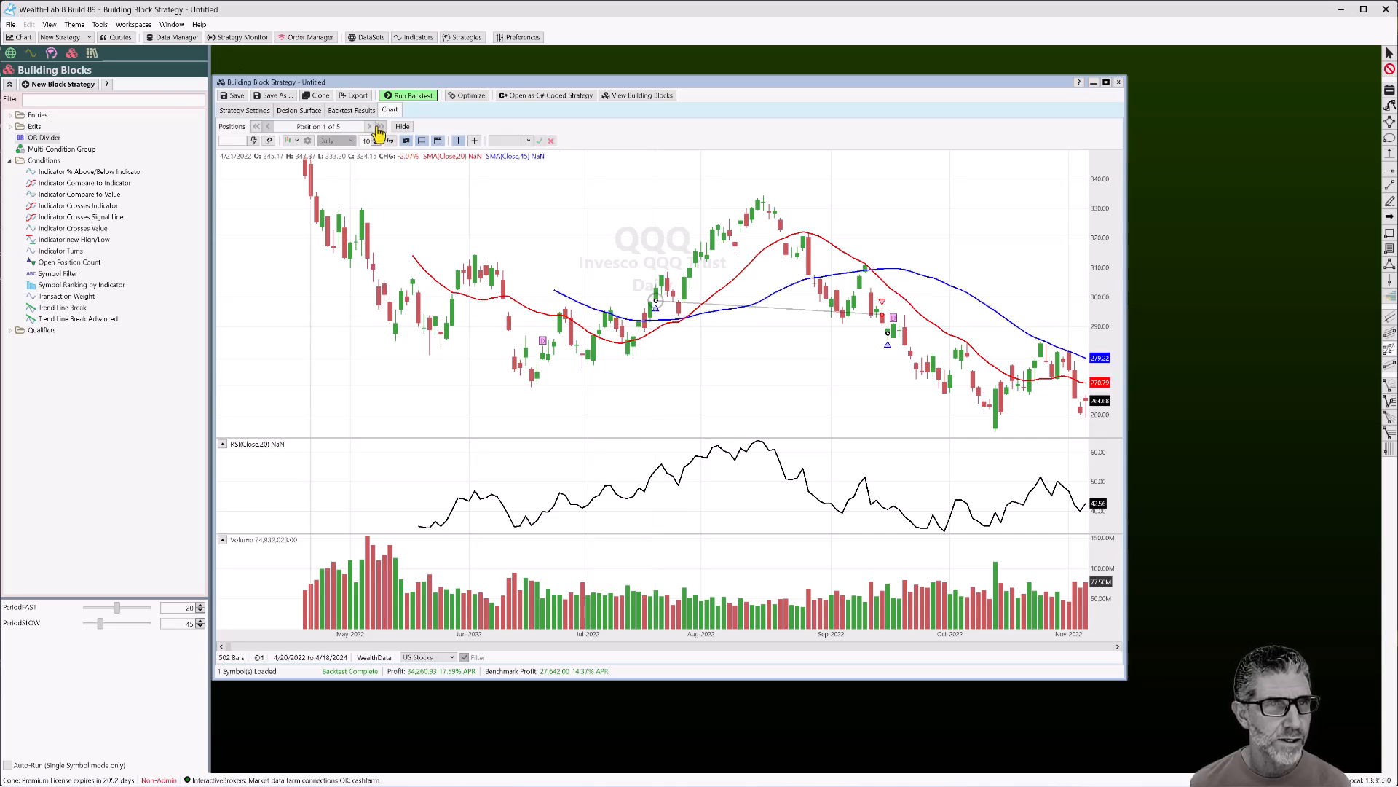
left_click(370, 127)
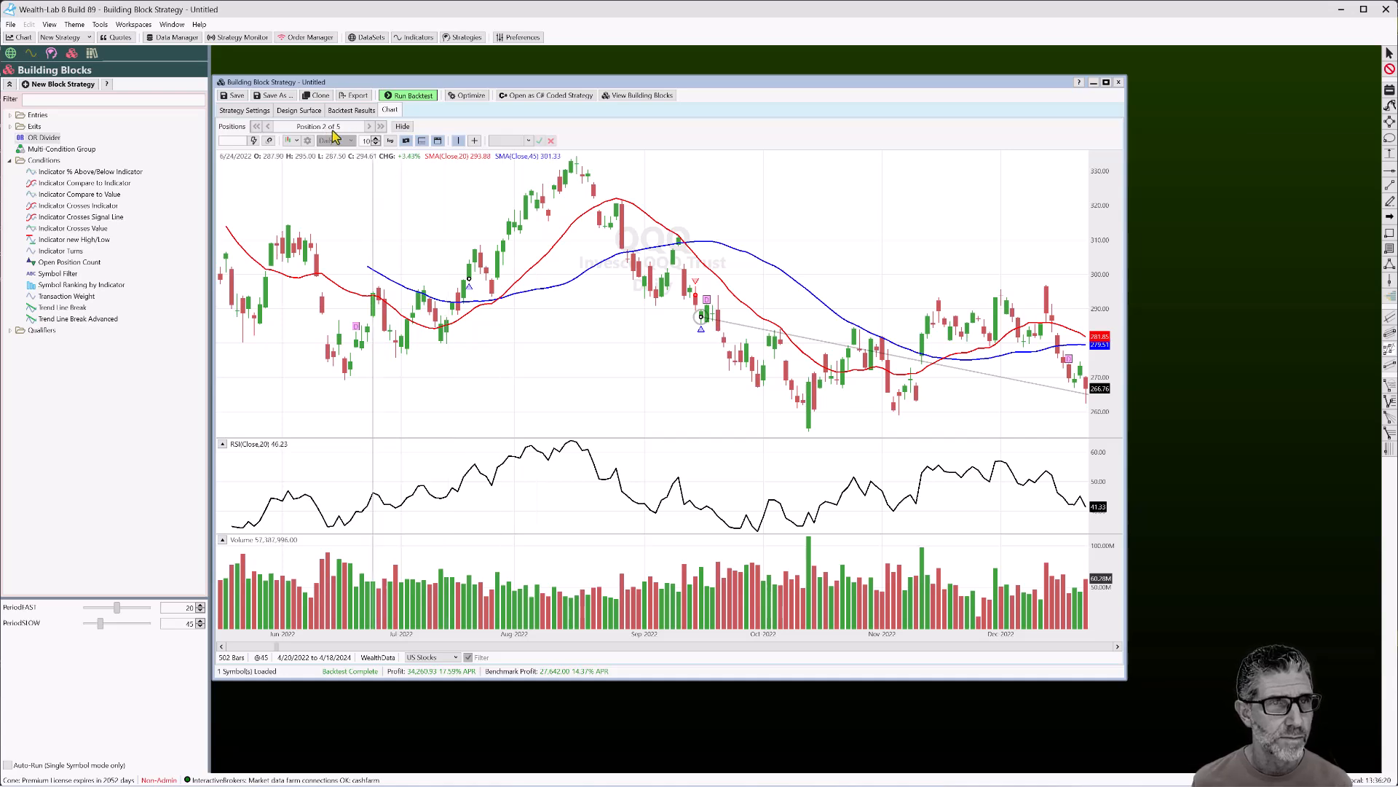
left_click(372, 129)
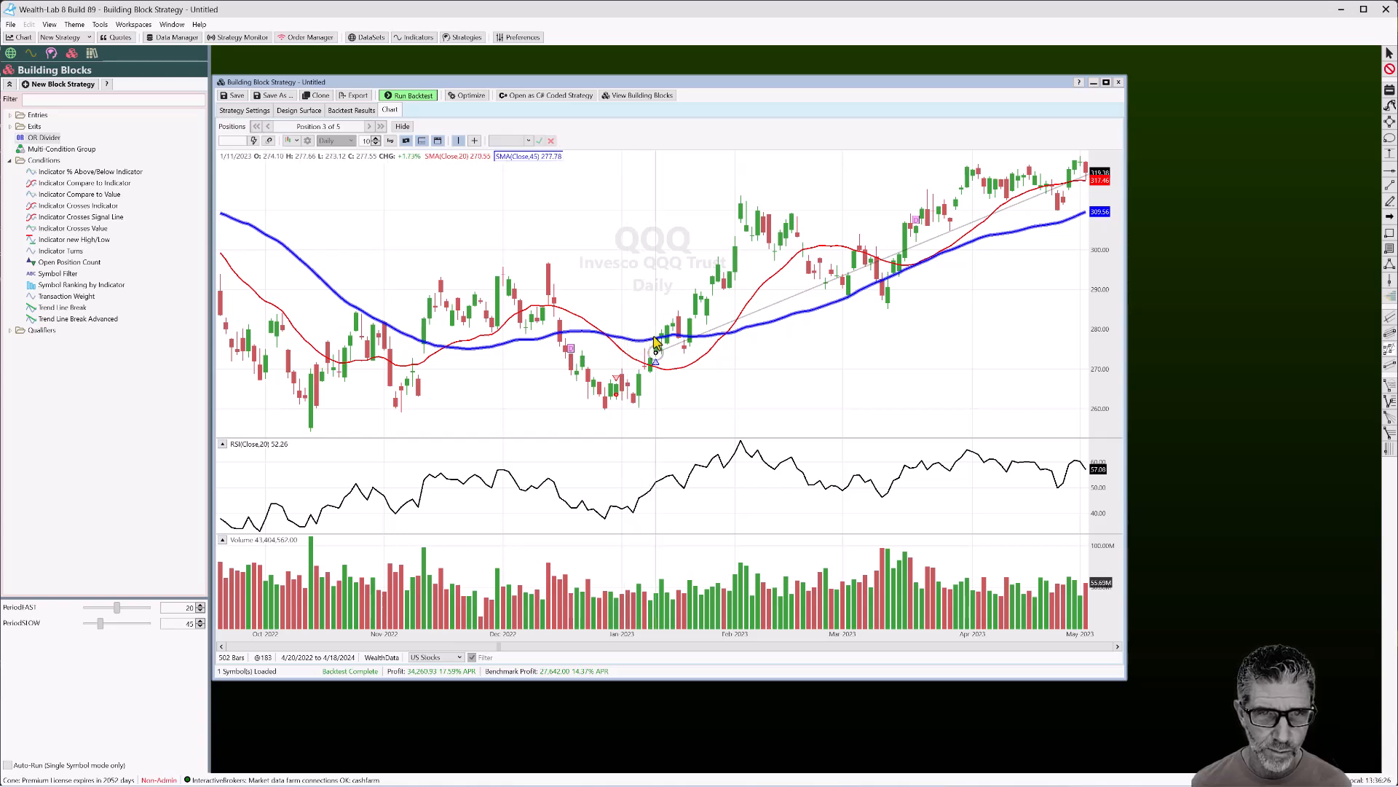
Set the group's 'Which one?' to 3 and rerun the backtest for 19,644.01 profit
left_click(312, 111)
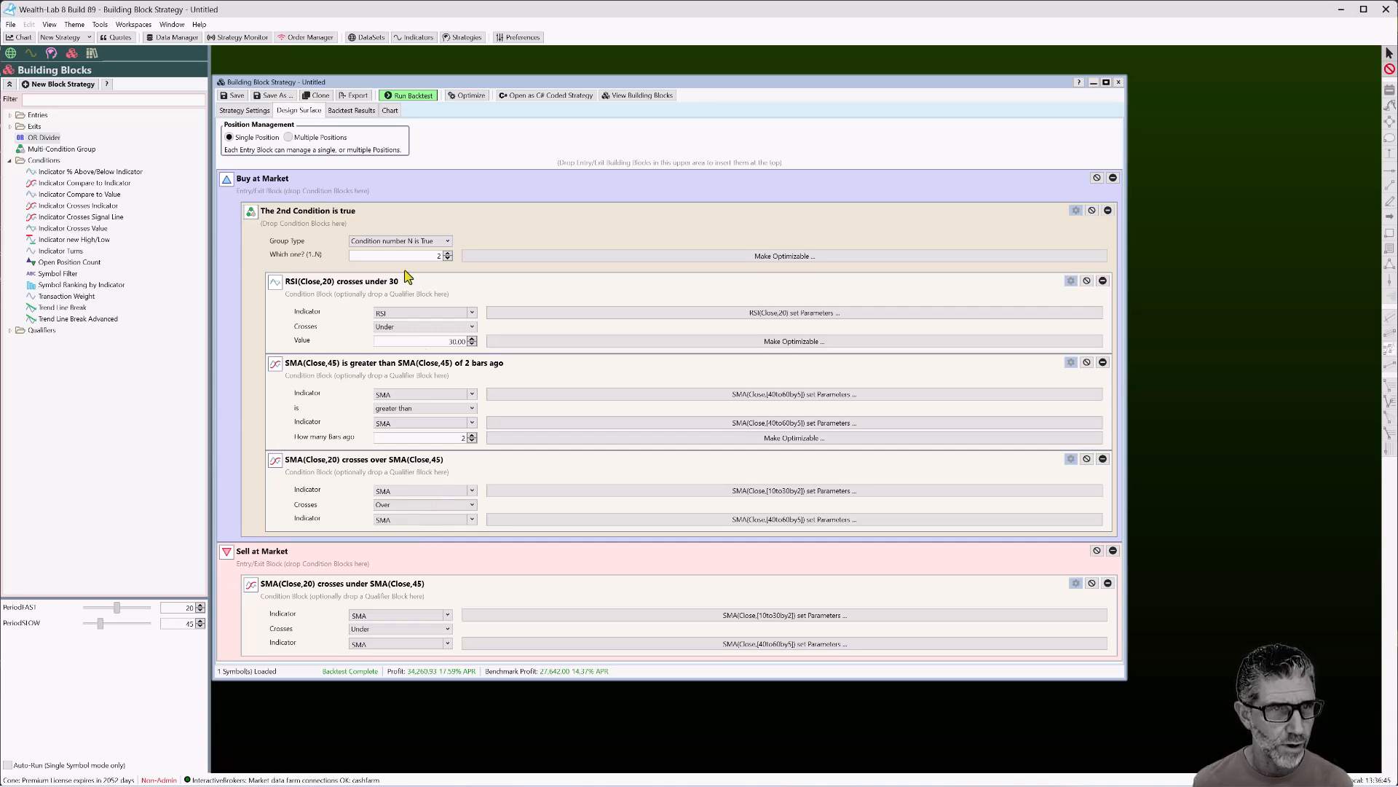
left_click(448, 253)
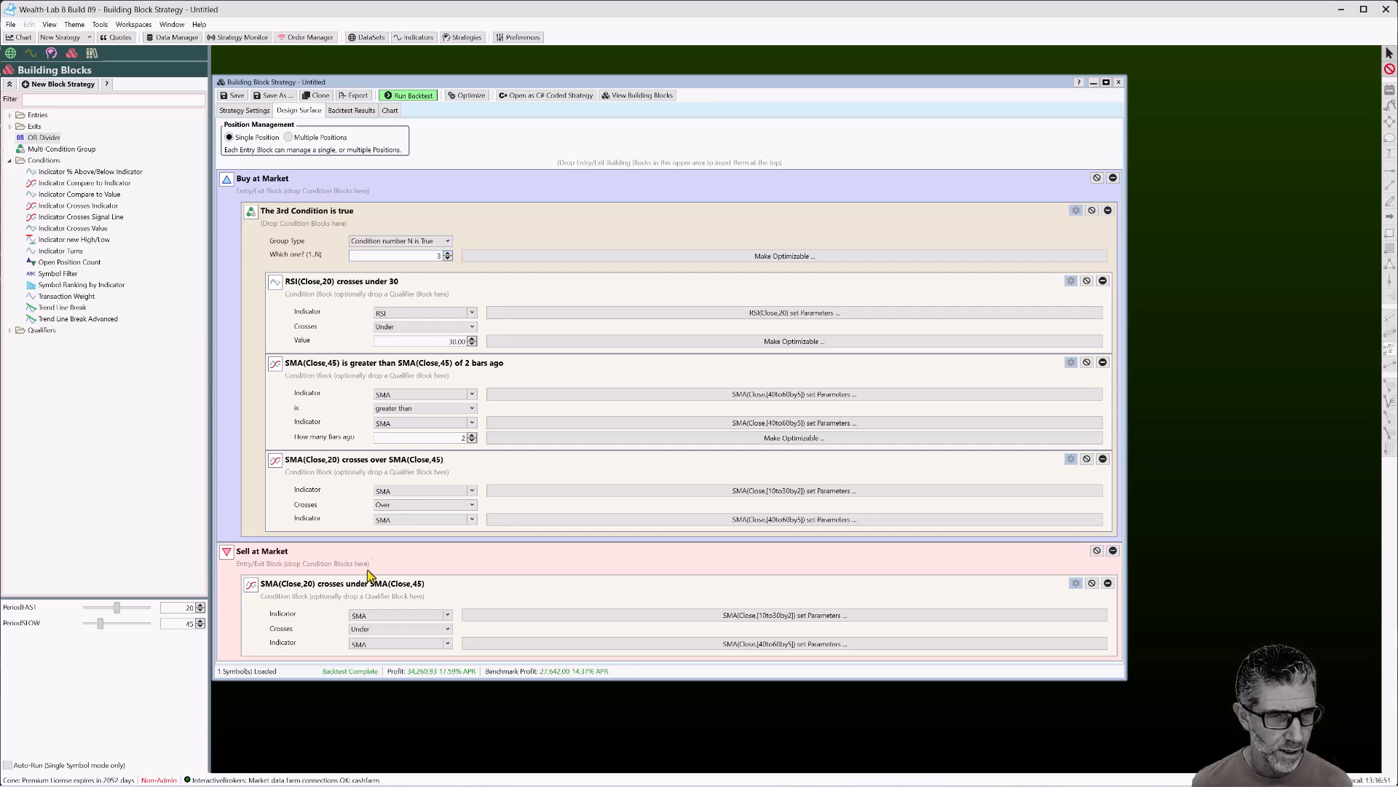
left_click(408, 95)
left_click(390, 110)
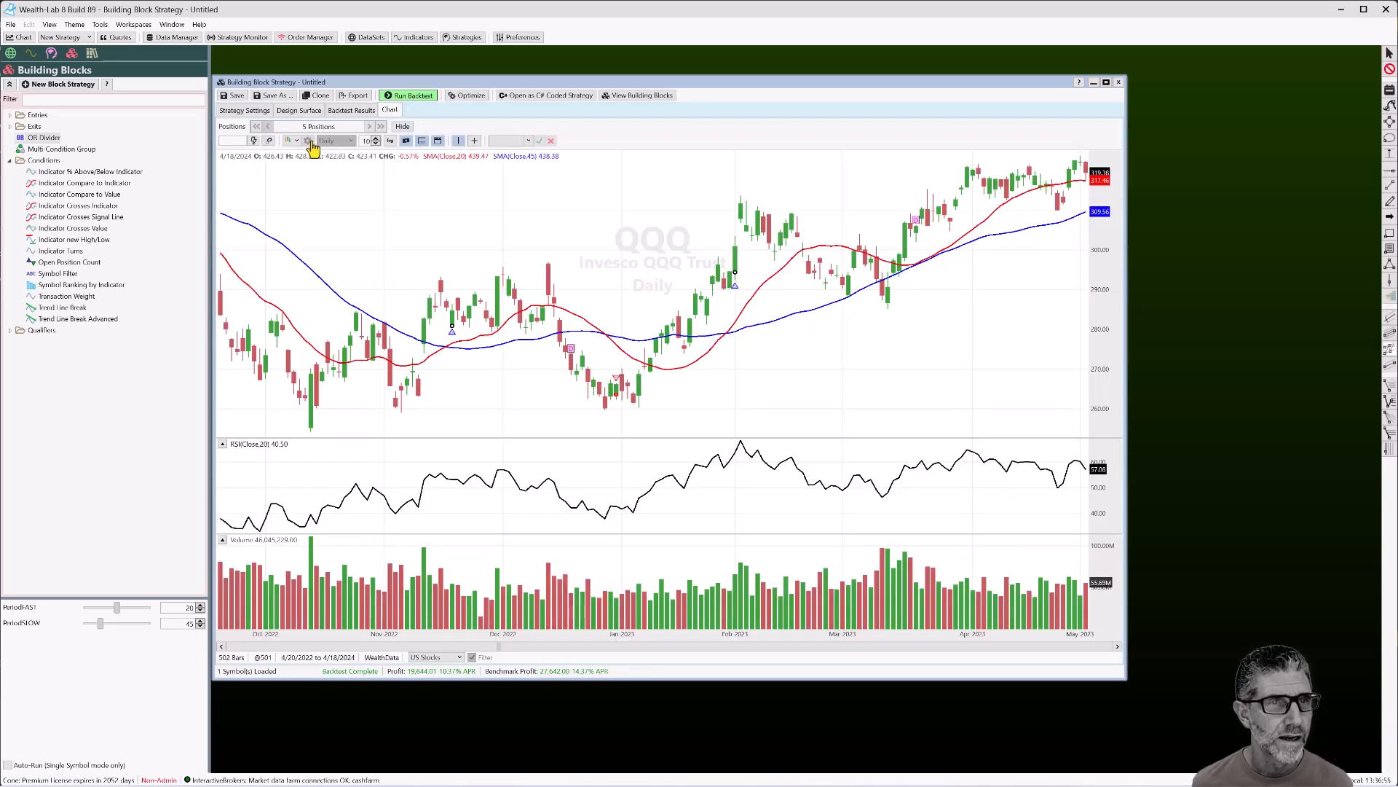
On the QQQ chart, jump to position 1 and step to trade 2 of 5
left_click(251, 111)
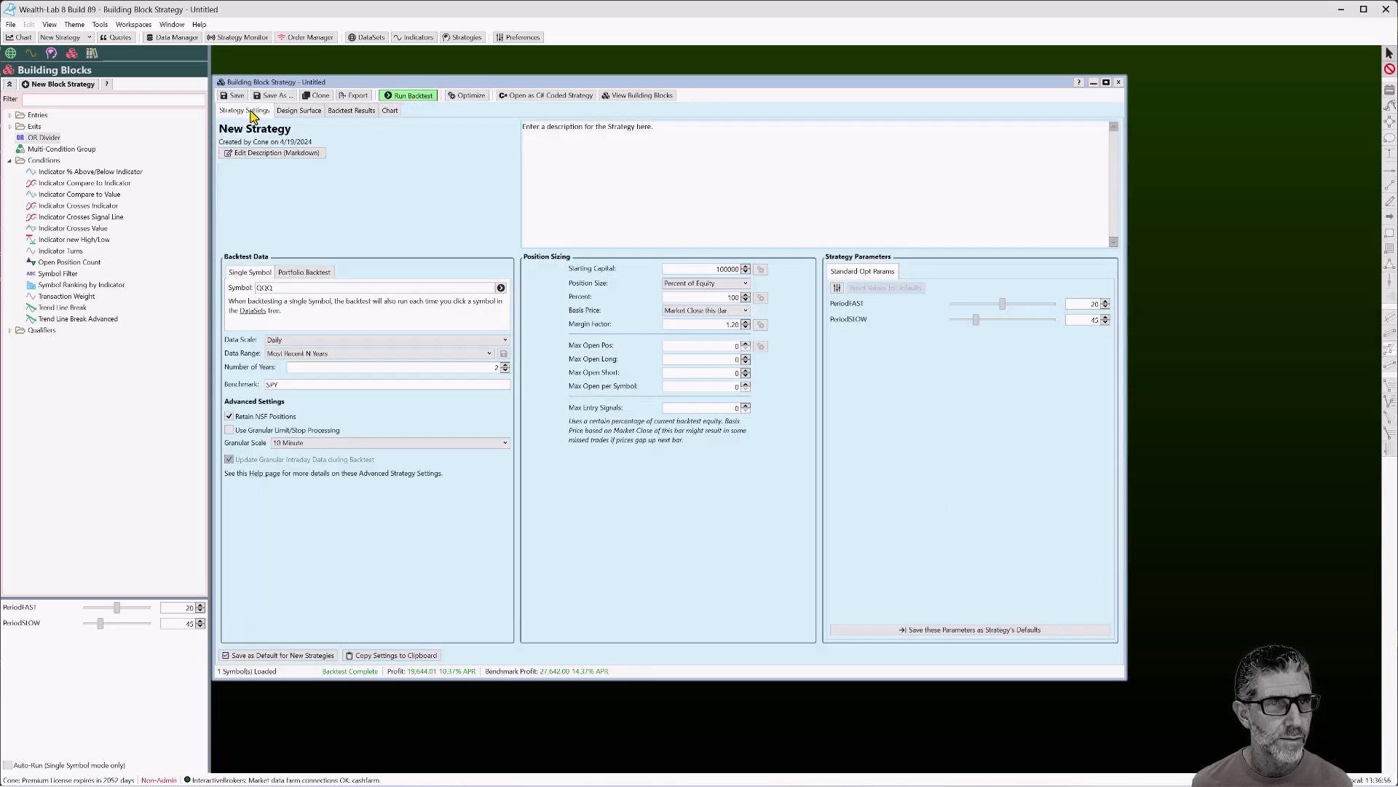
left_click(357, 110)
left_click(390, 110)
left_click(258, 127)
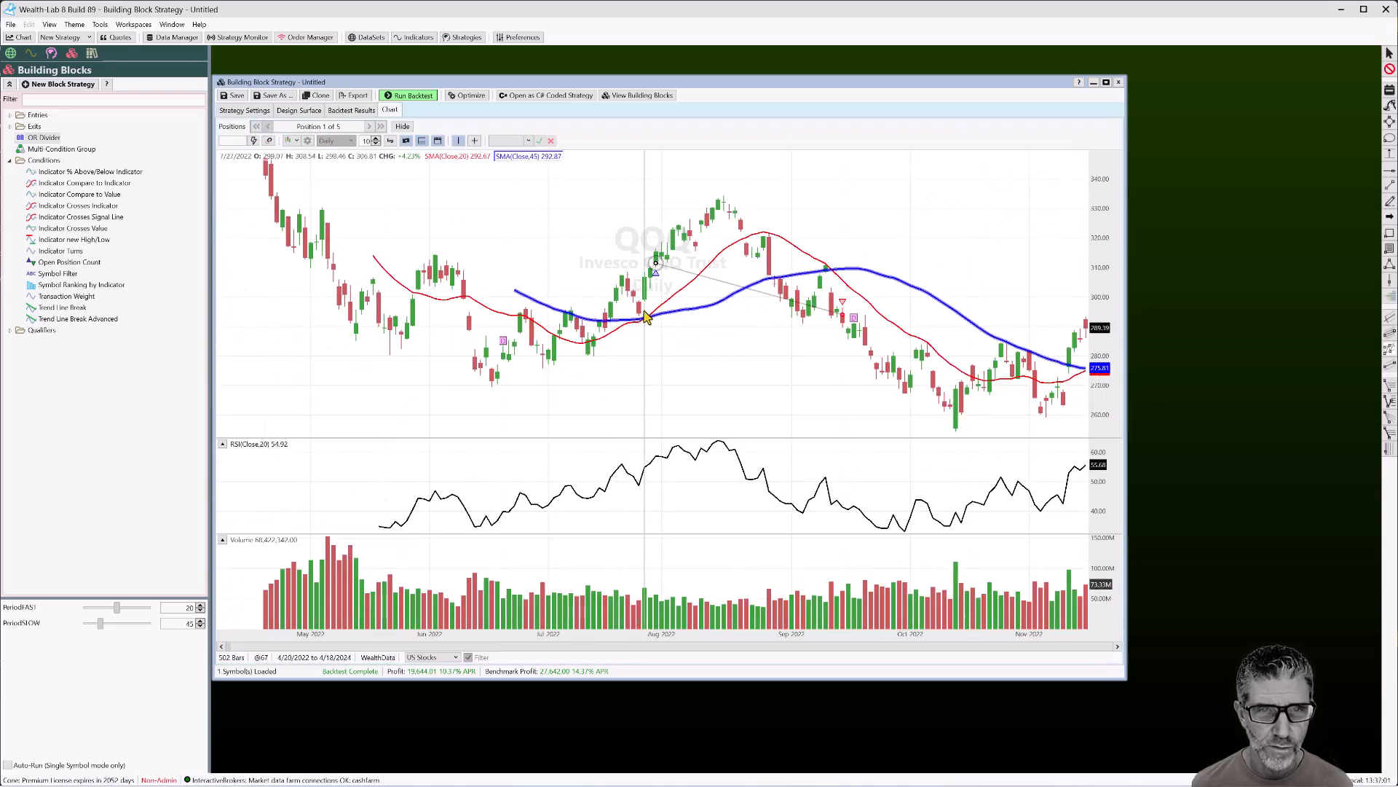
left_click(372, 126)
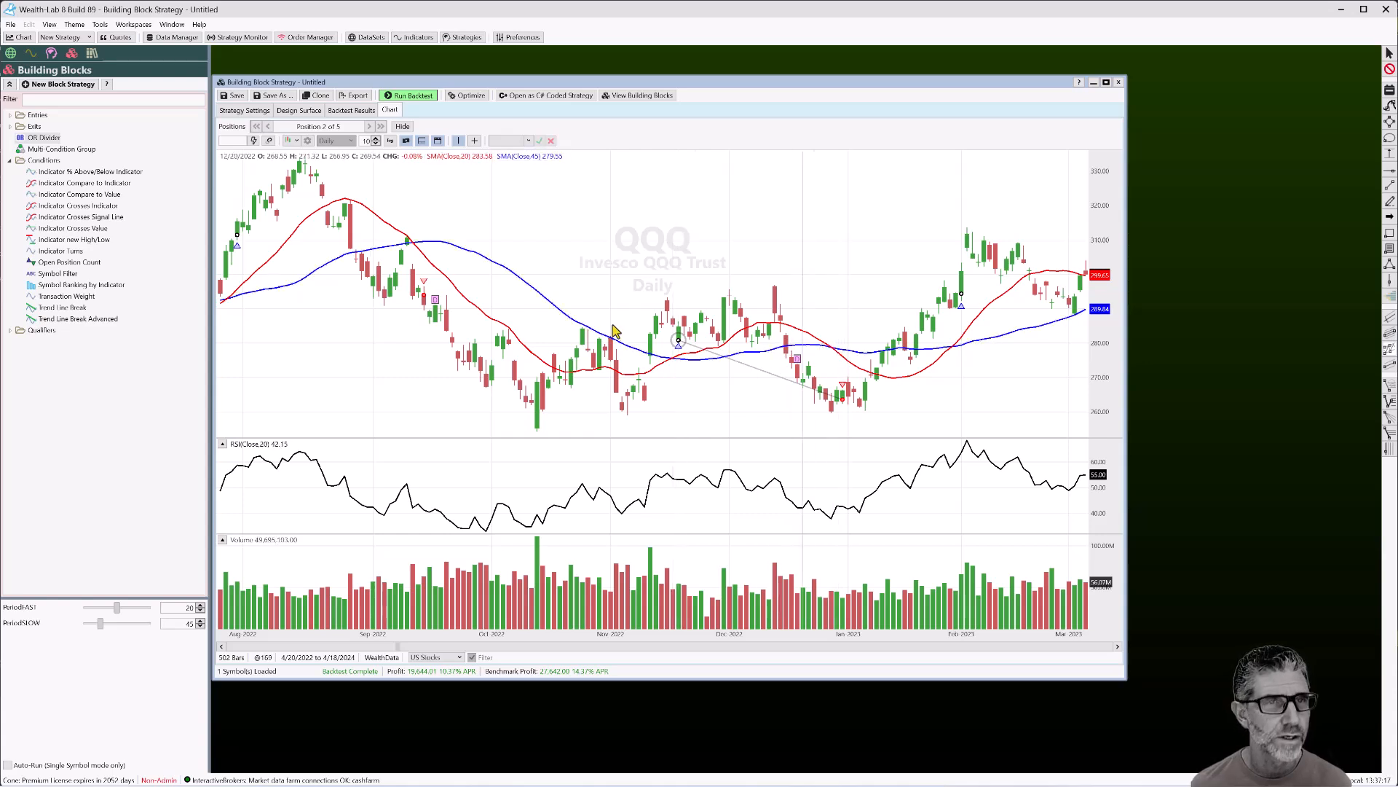
Change the Buy group's type to 'At least N Condition(s) True'
left_click(299, 111)
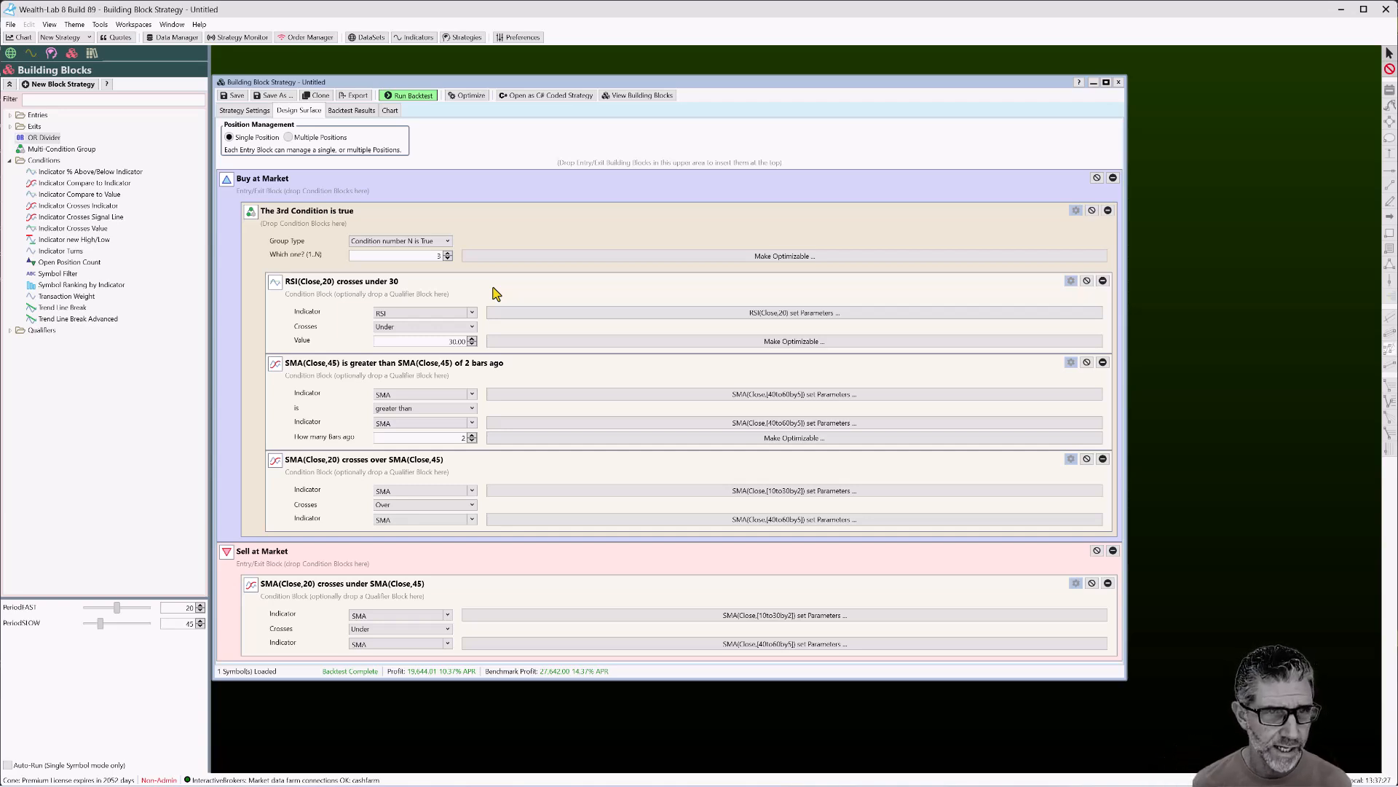
left_click(445, 242)
left_click(430, 255)
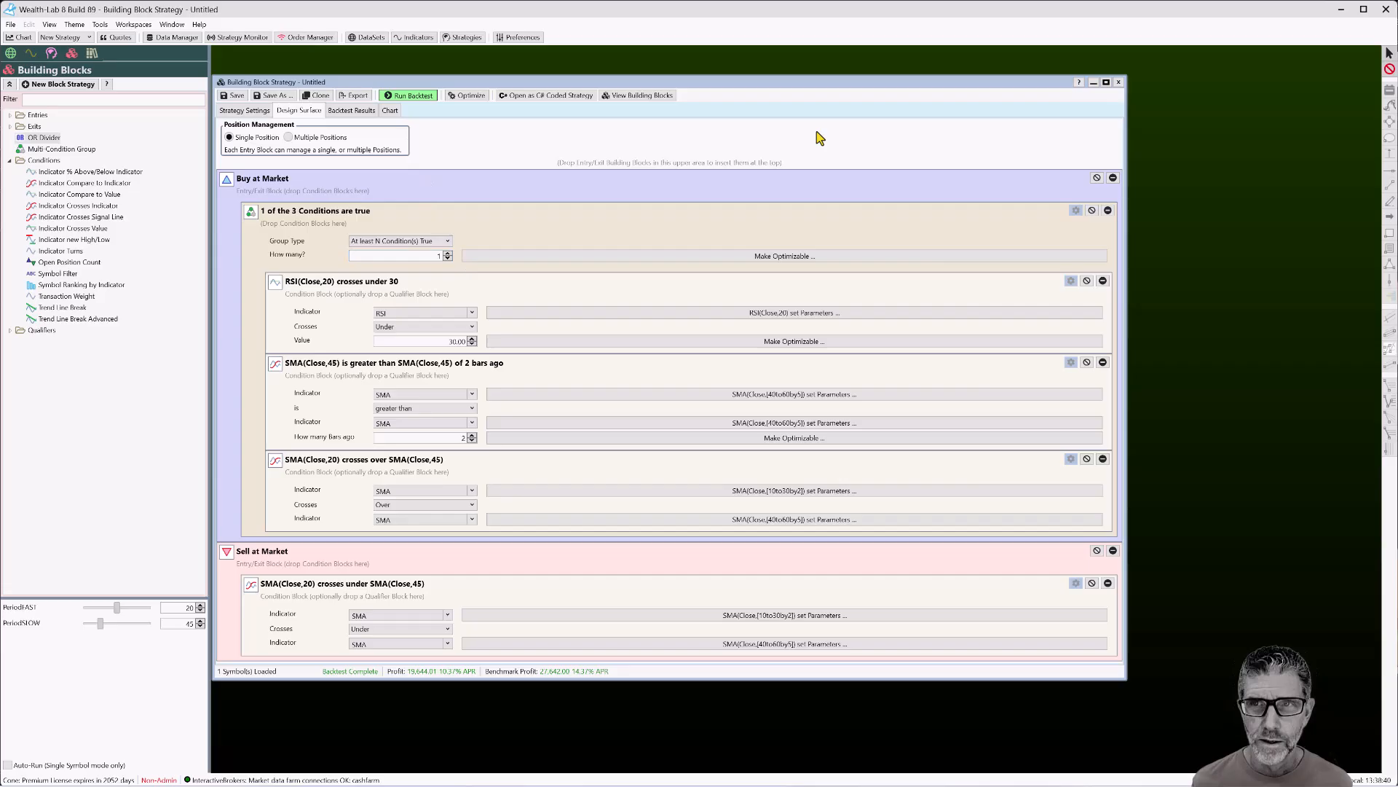
Minimize the old strategy and open a new block strategy window
left_click(1093, 83)
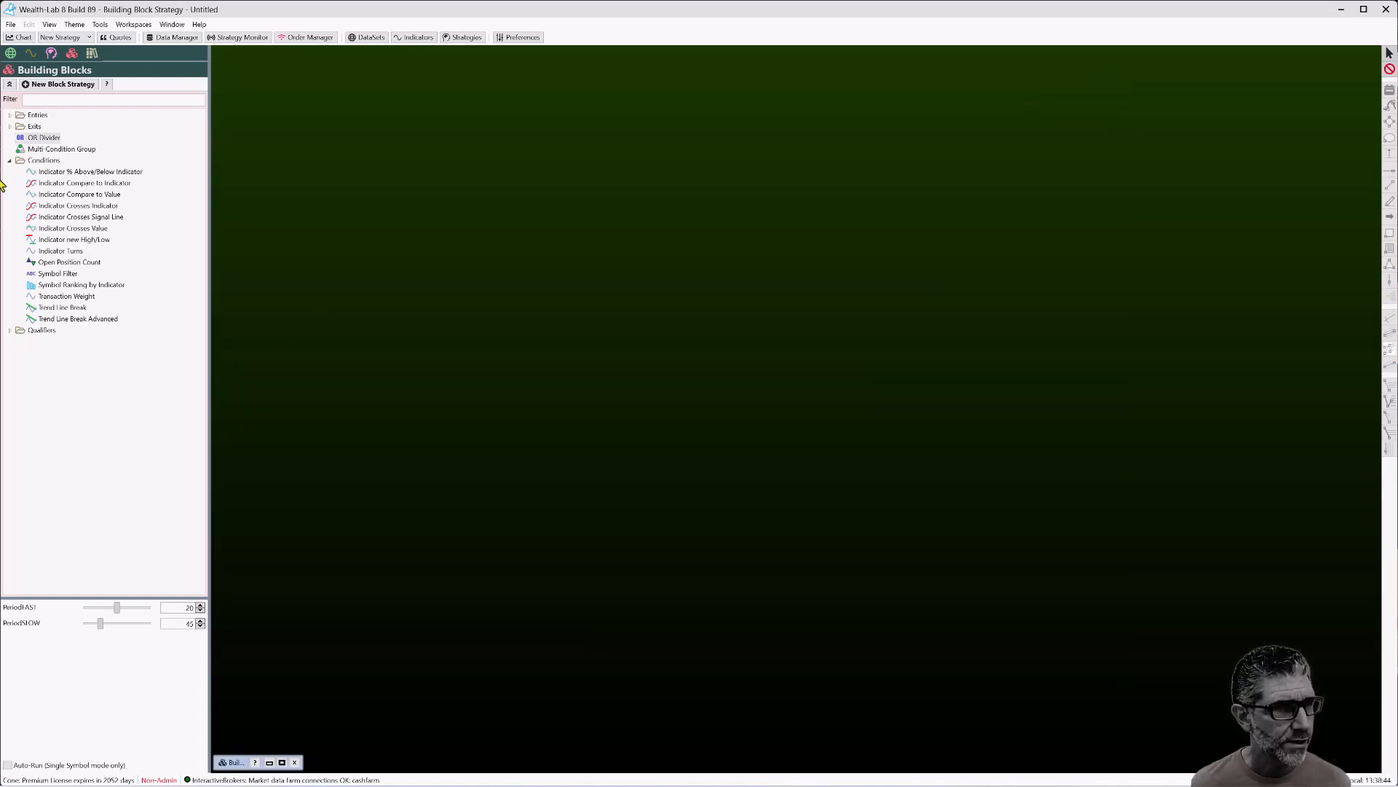
left_click(10, 330)
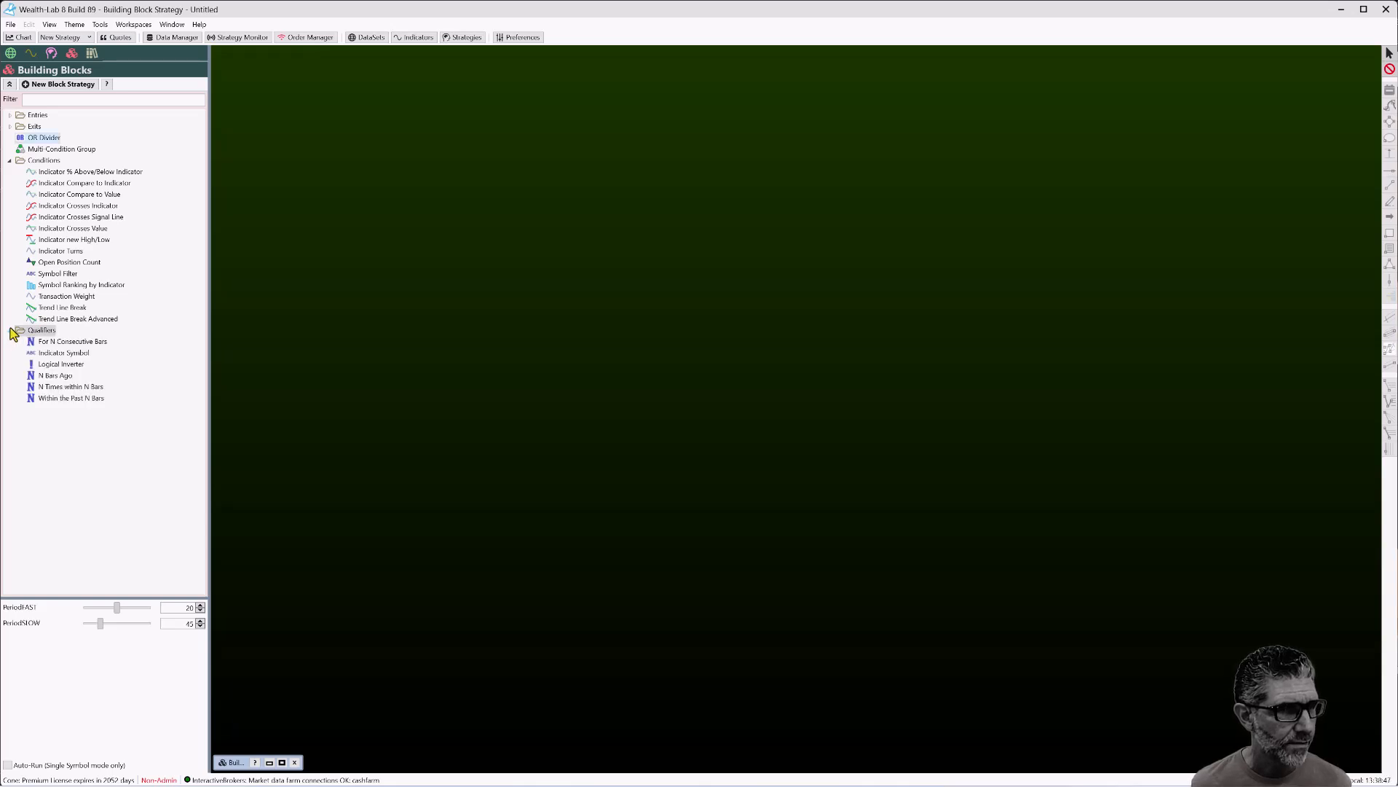
left_click(73, 54)
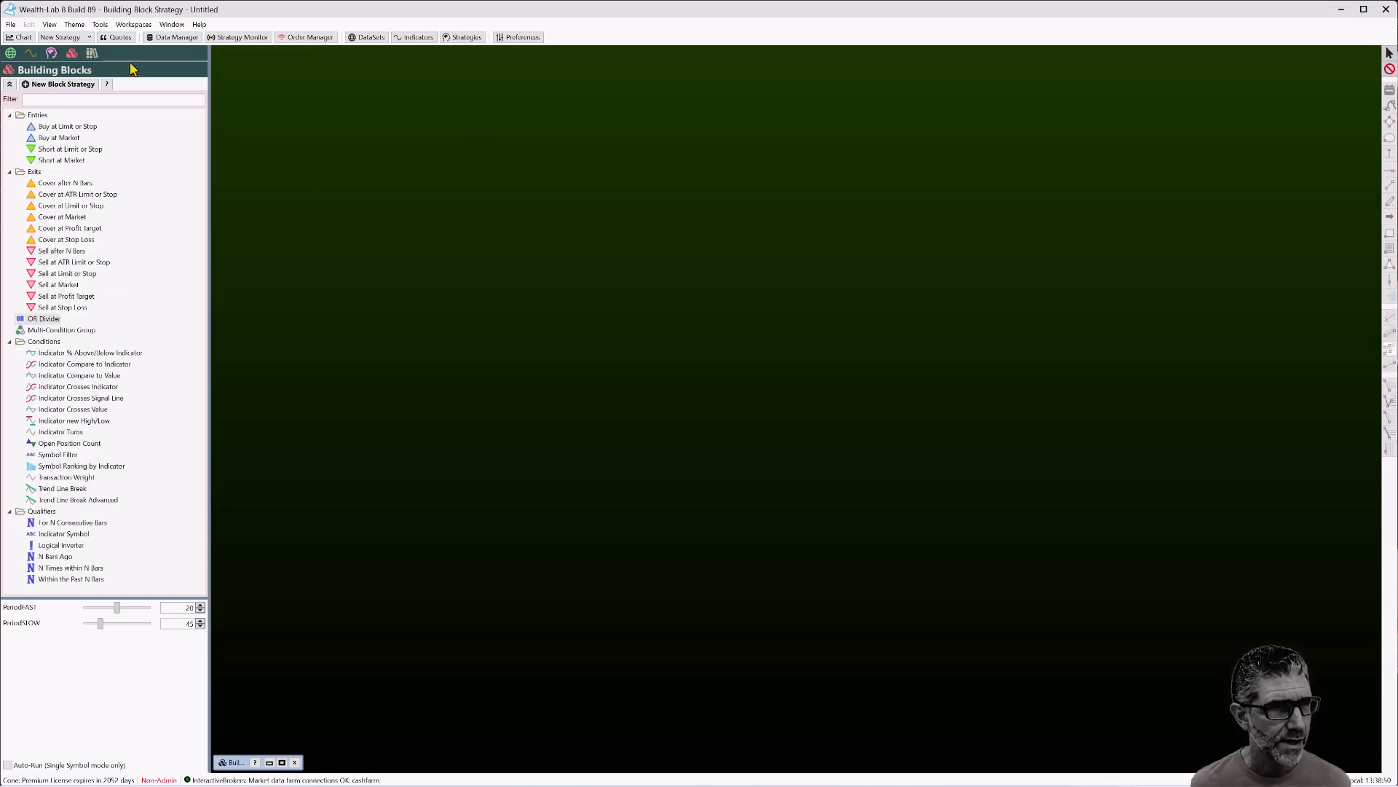
left_click(77, 83)
left_click_drag(558, 99, 307, 66)
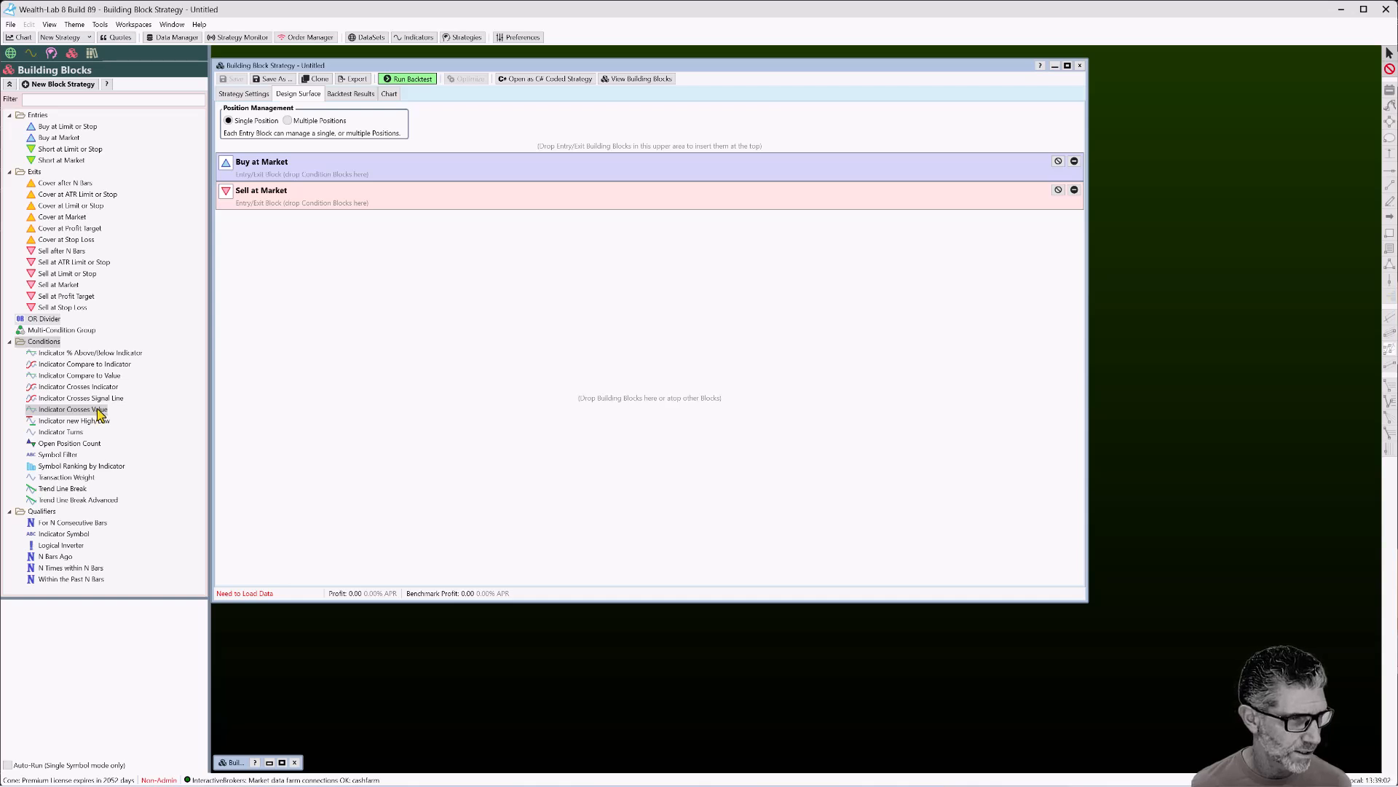
Add an 'RSI(Close,10) is less than 30' condition to Buy at Market
left_click_drag(102, 375, 429, 223)
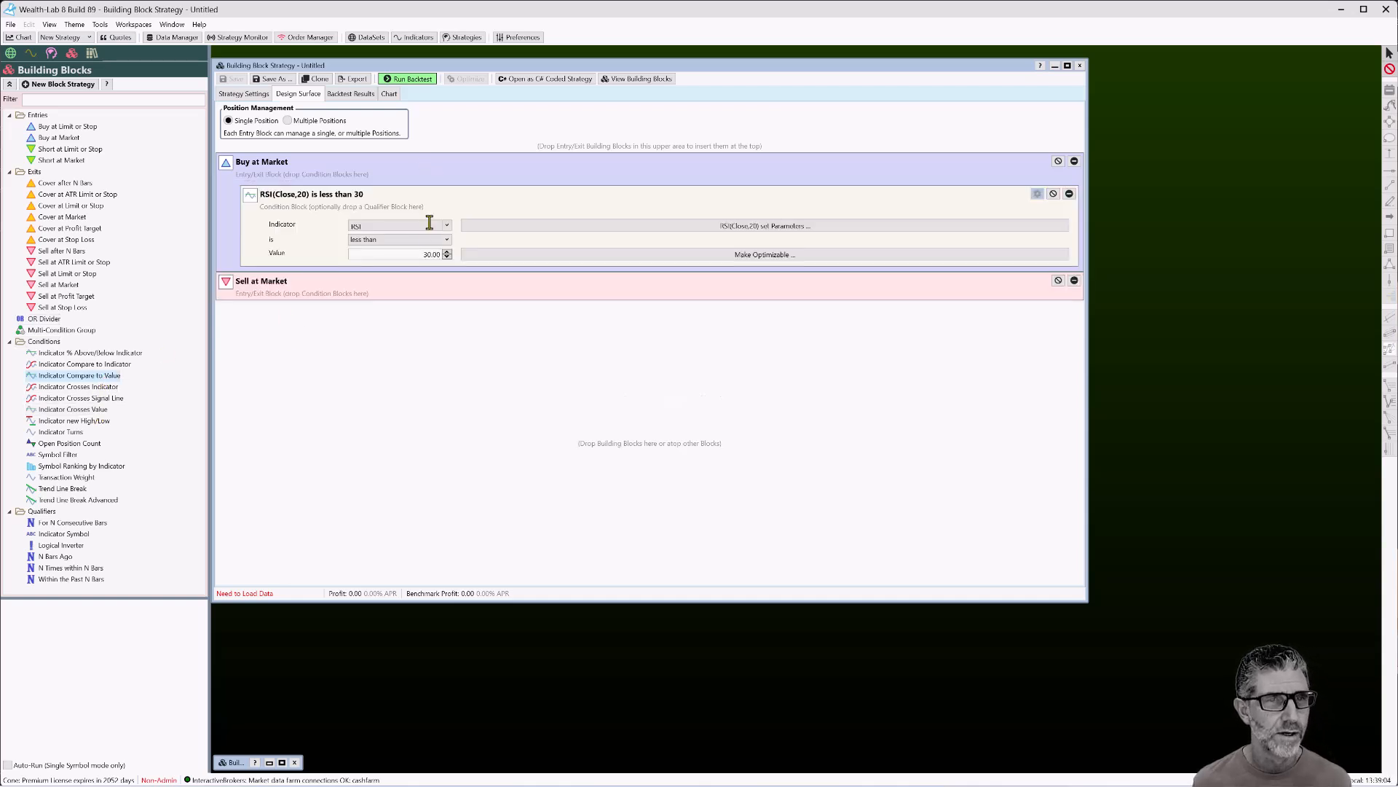
left_click(591, 228)
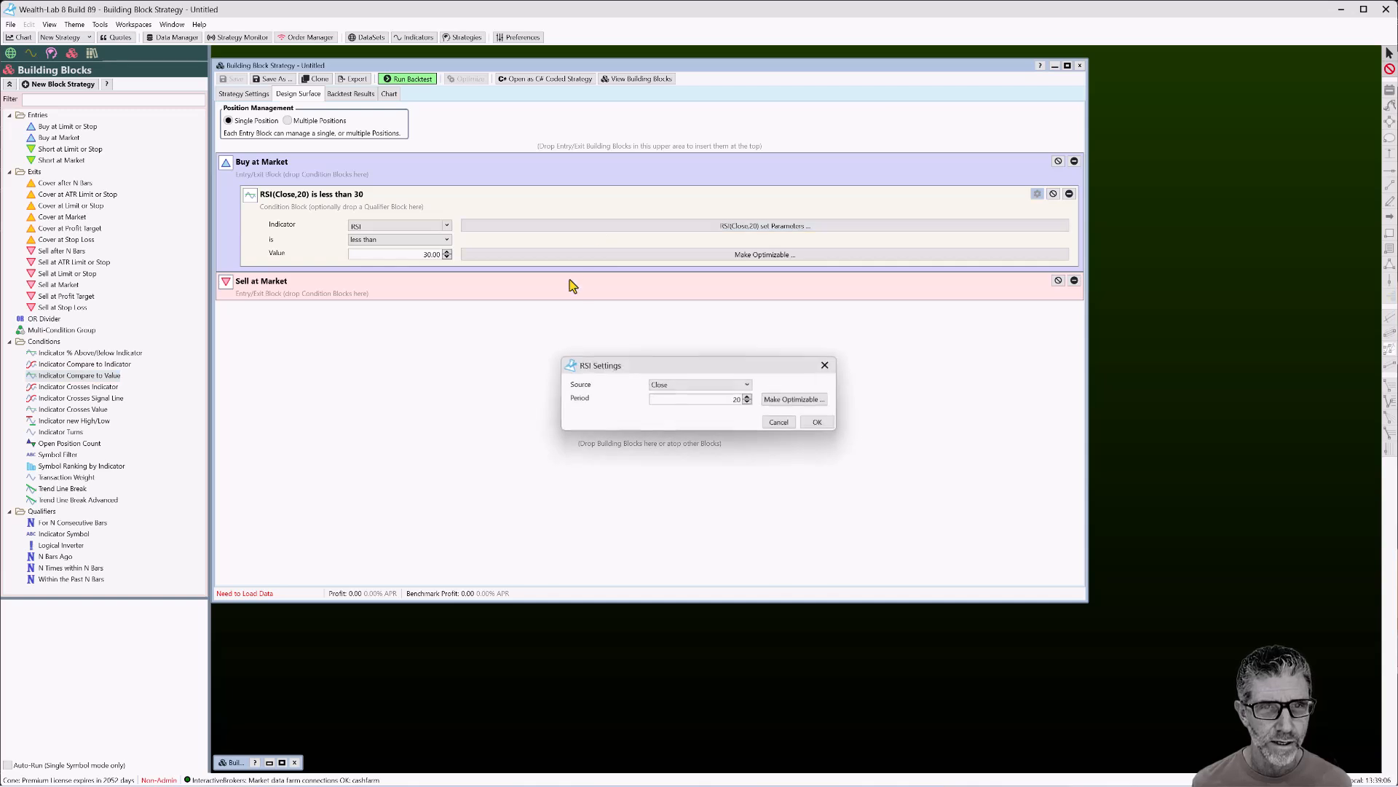
double_click(705, 399)
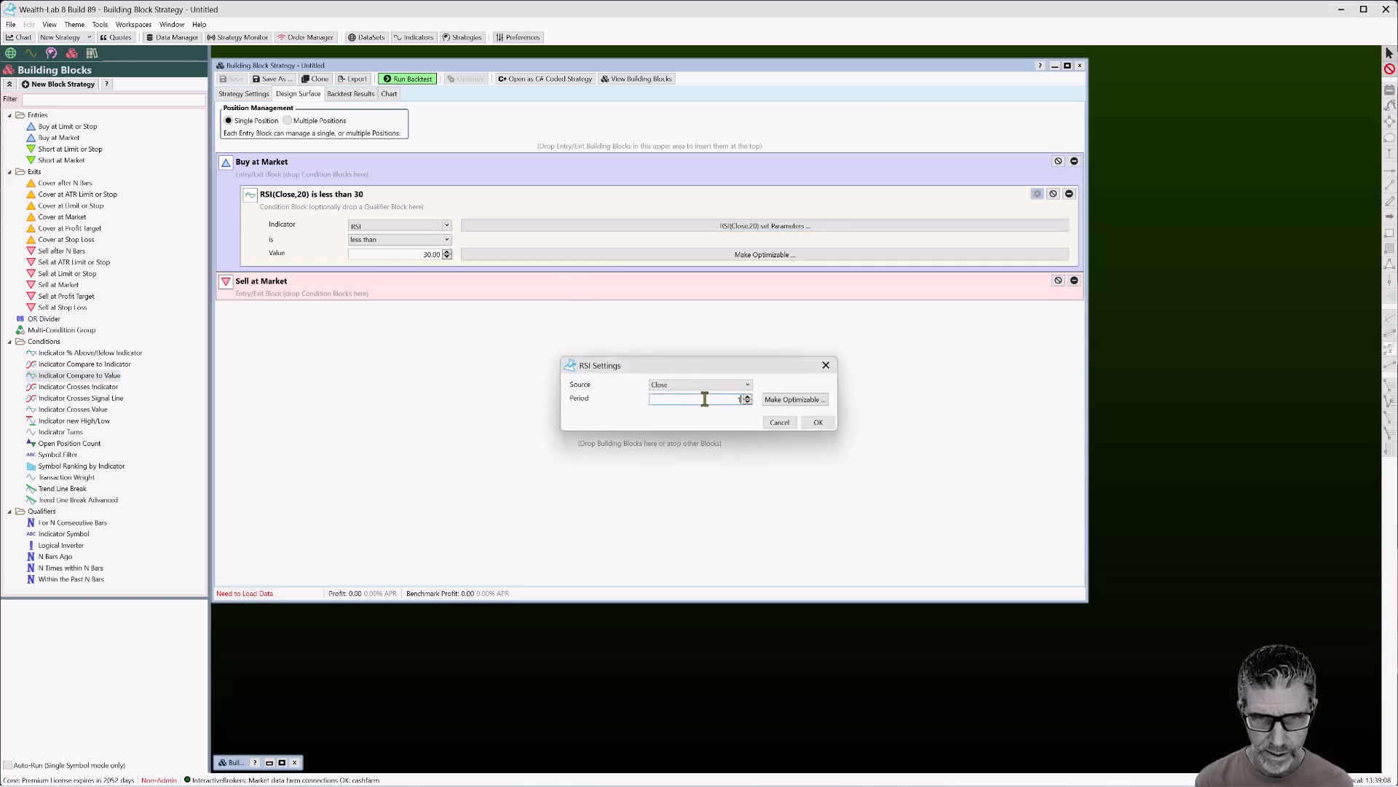
left_click(814, 424)
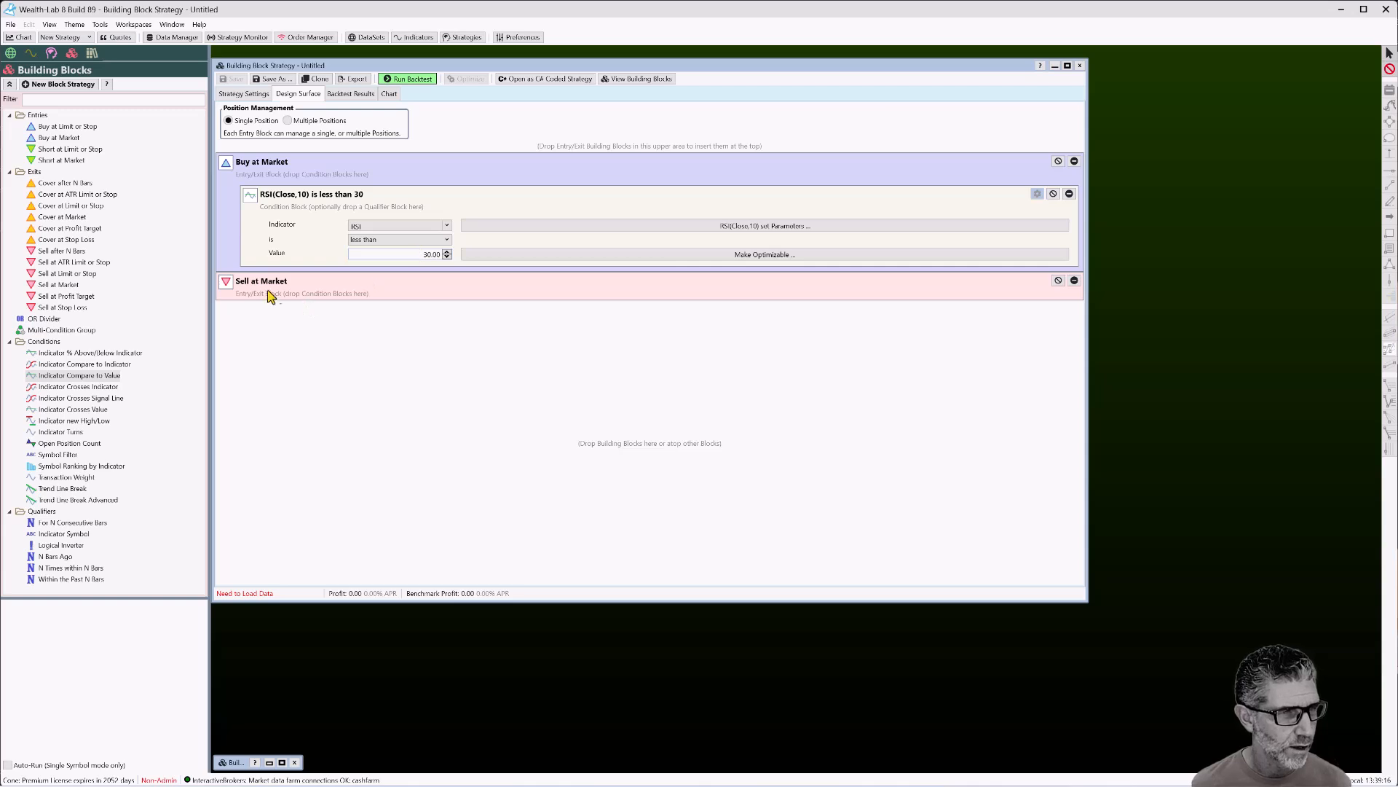
left_click(9, 84)
Collapse all tree groups but Qualifiers and read the Qualifier Building Blocks help page
left_click(10, 172)
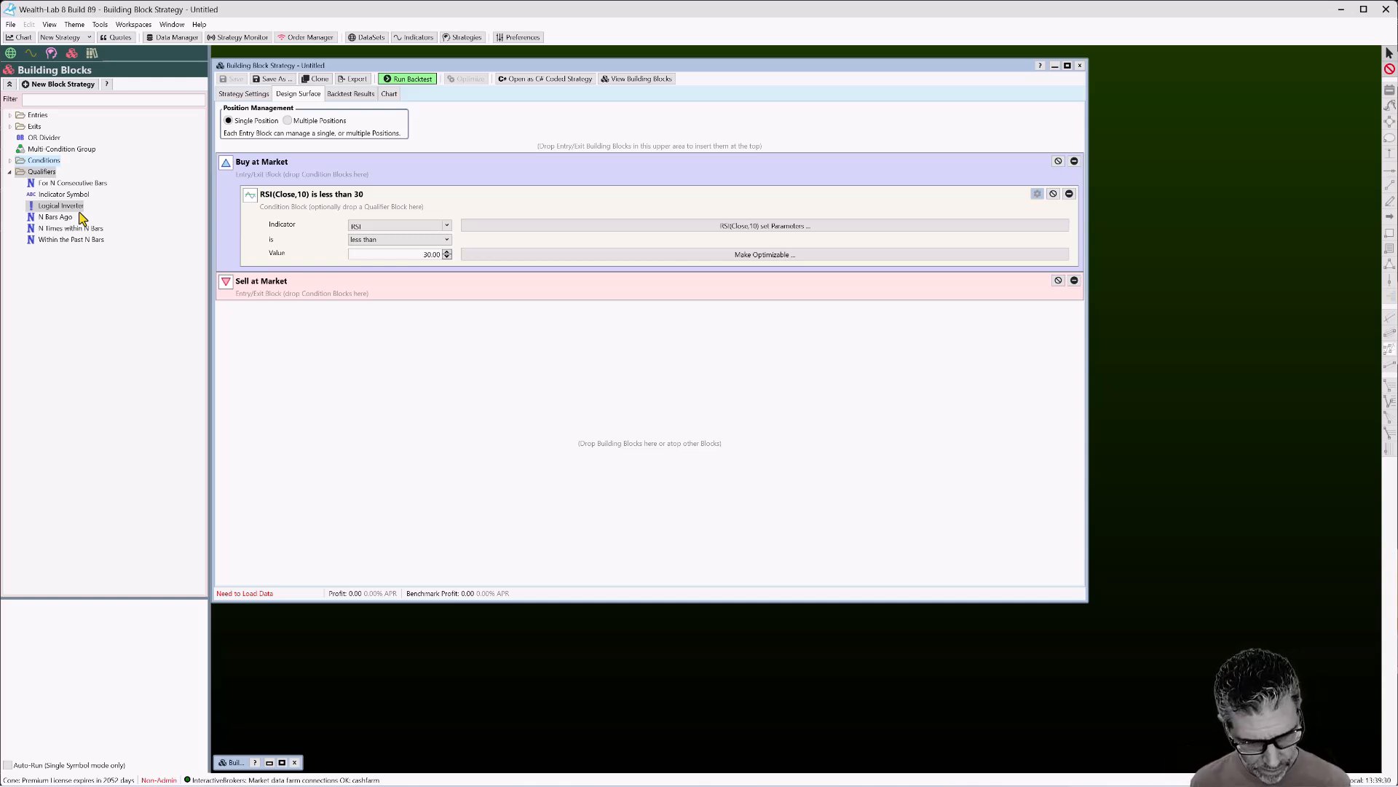
key("F1")
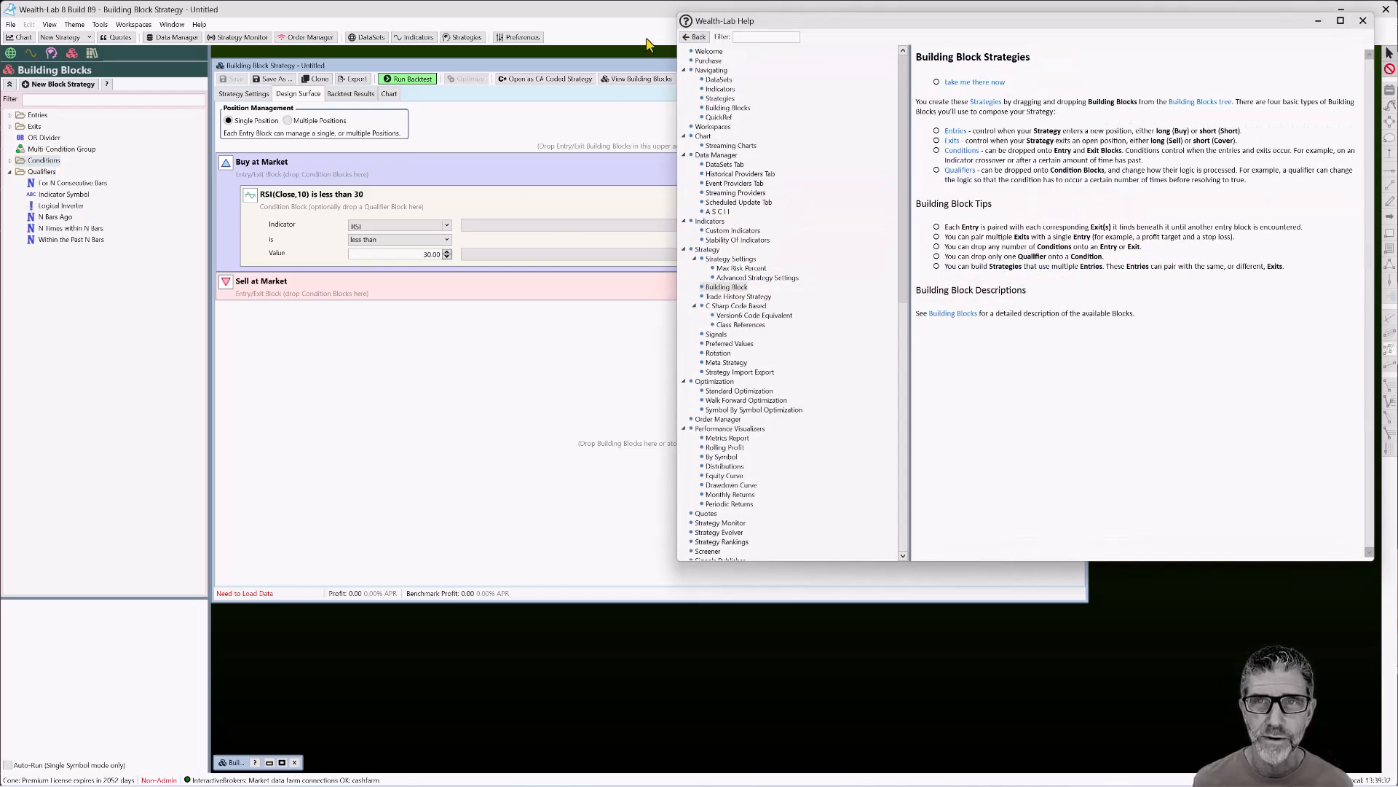
left_click_drag(851, 30, 520, 97)
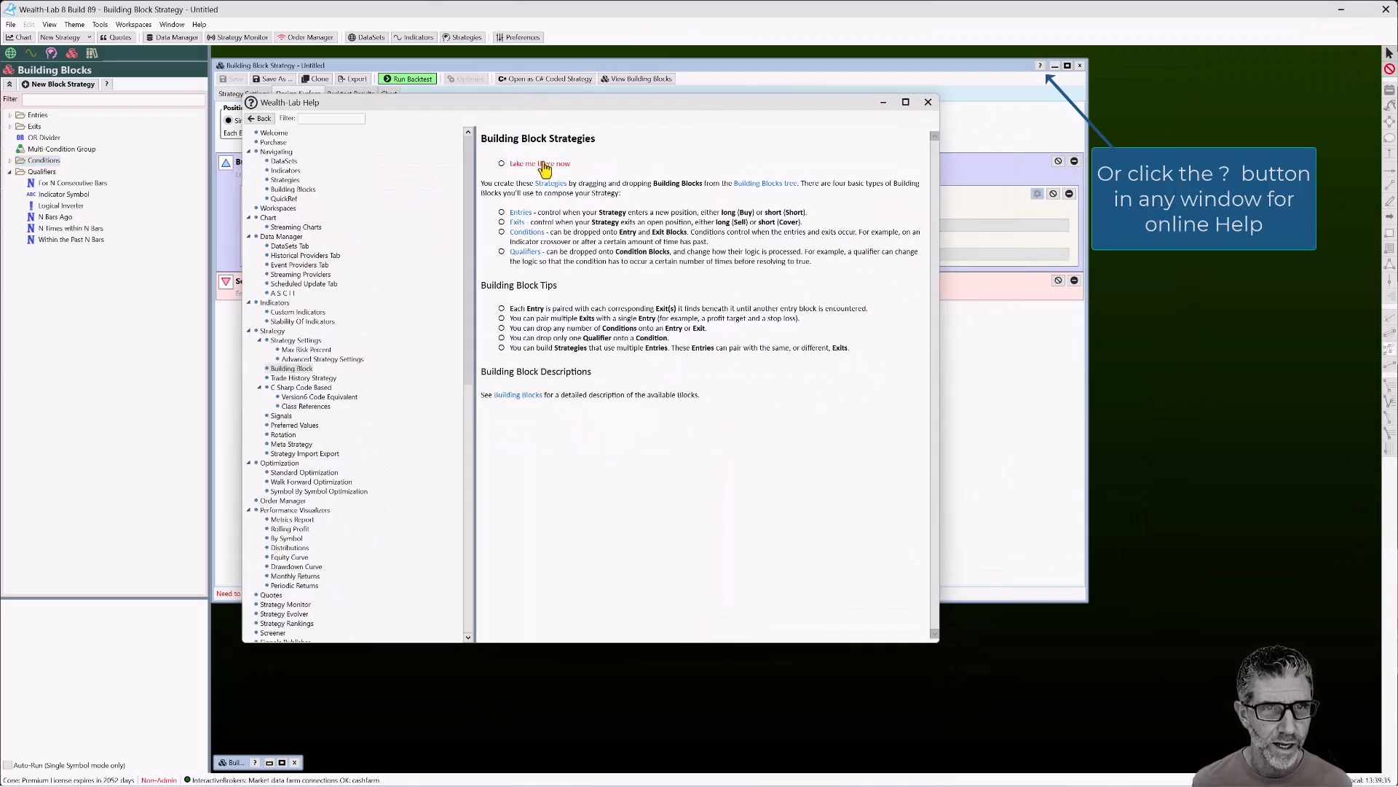
left_click(526, 254)
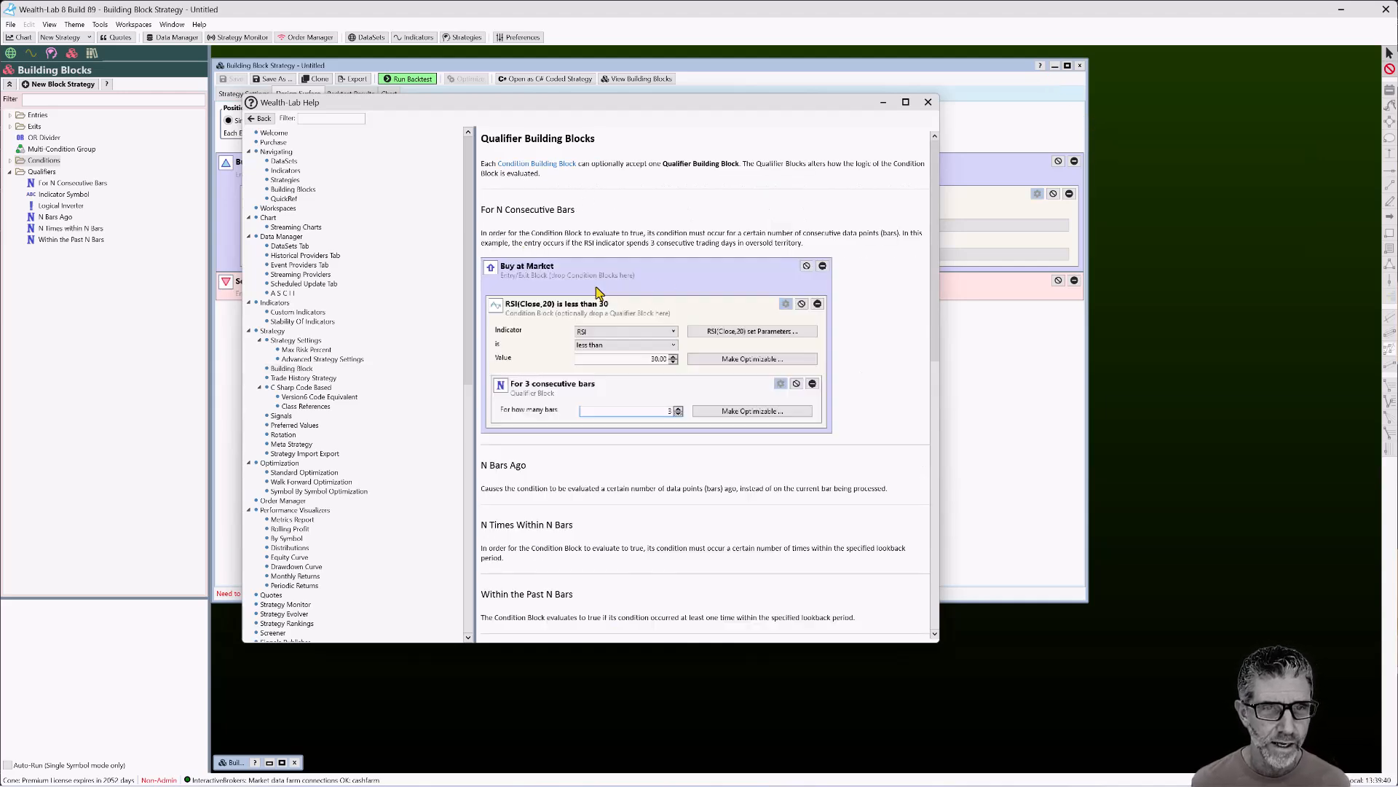
scroll(590, 336, "down", 3)
scroll(533, 507, "down", 3)
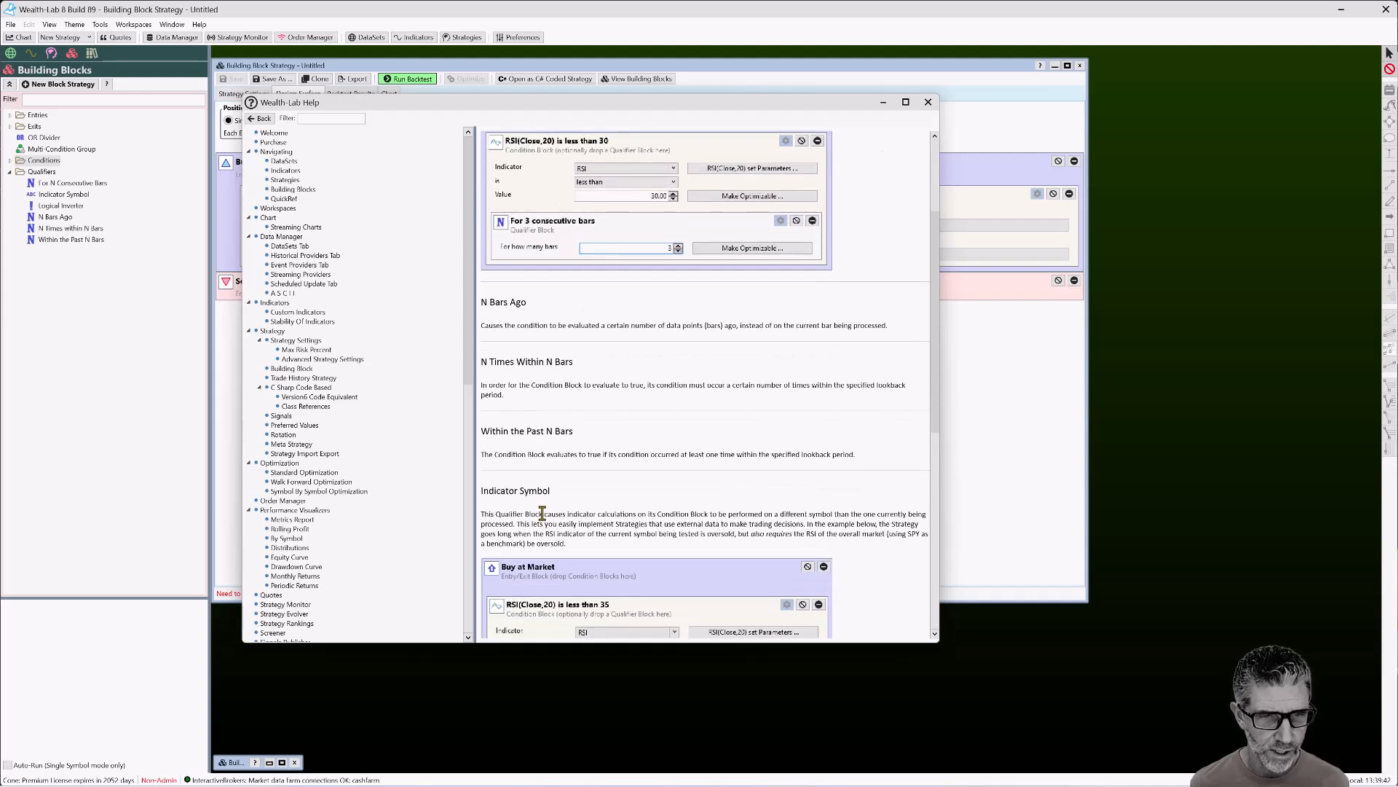
left_click(928, 102)
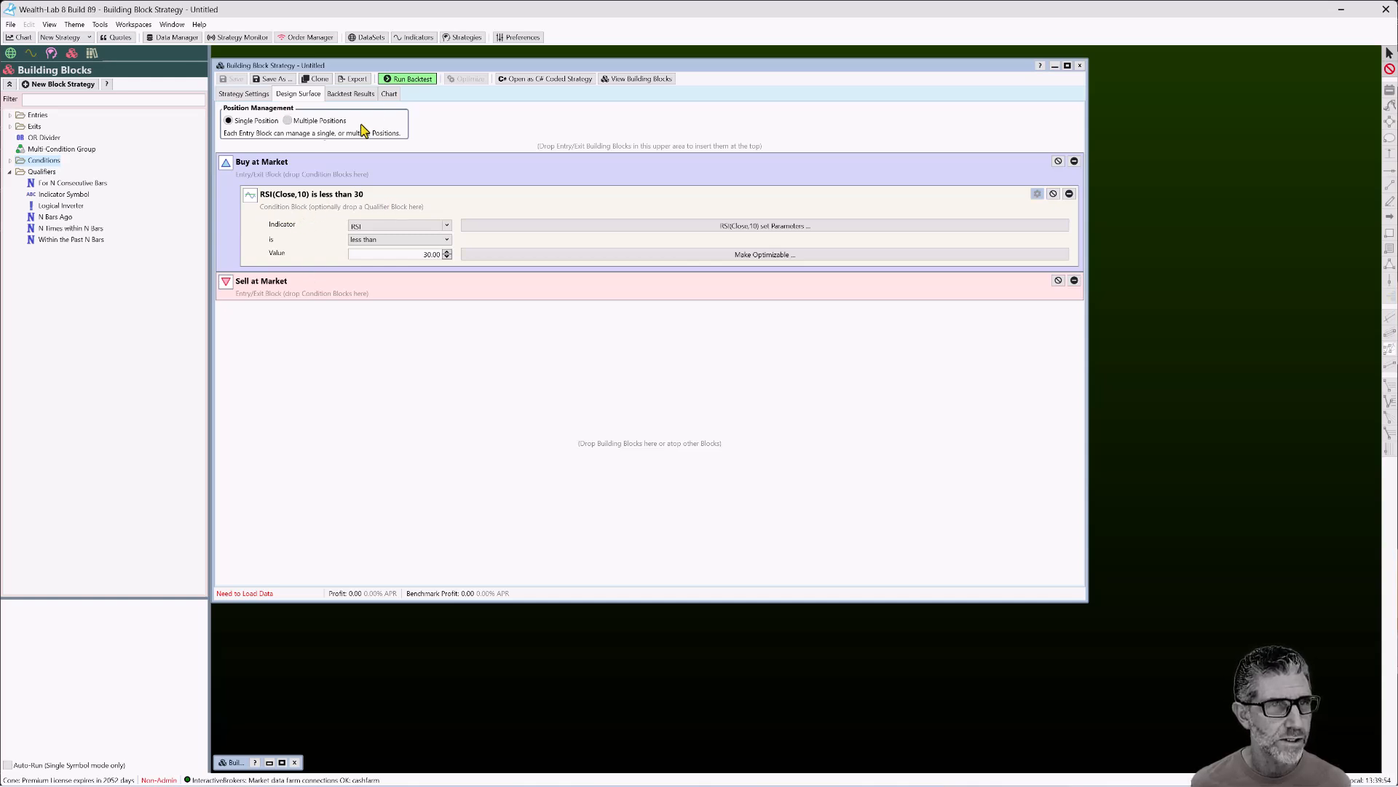
Backtest the RSI(10) strategy on QQQ (10 positions, profit 2,210.07) and review its chart
left_click(405, 80)
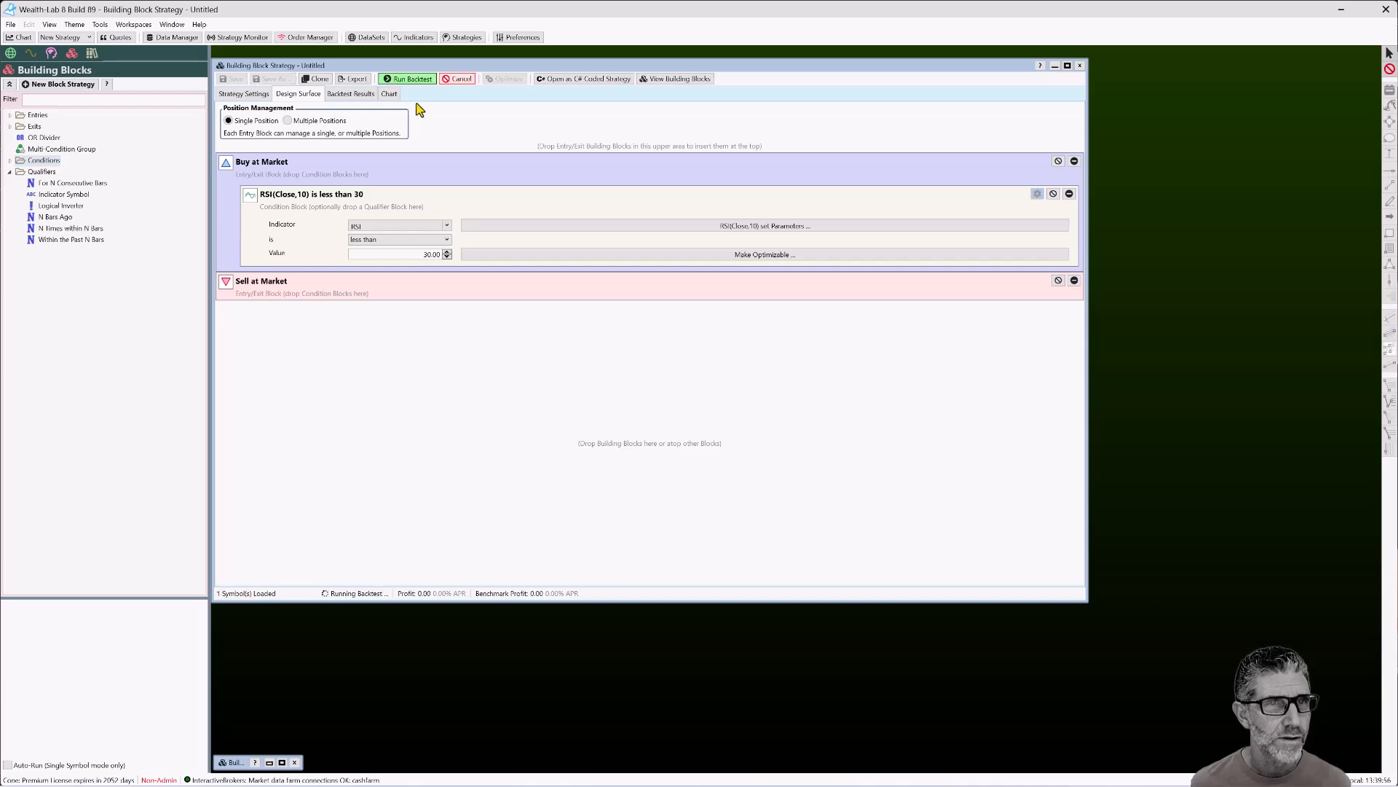
left_click(389, 94)
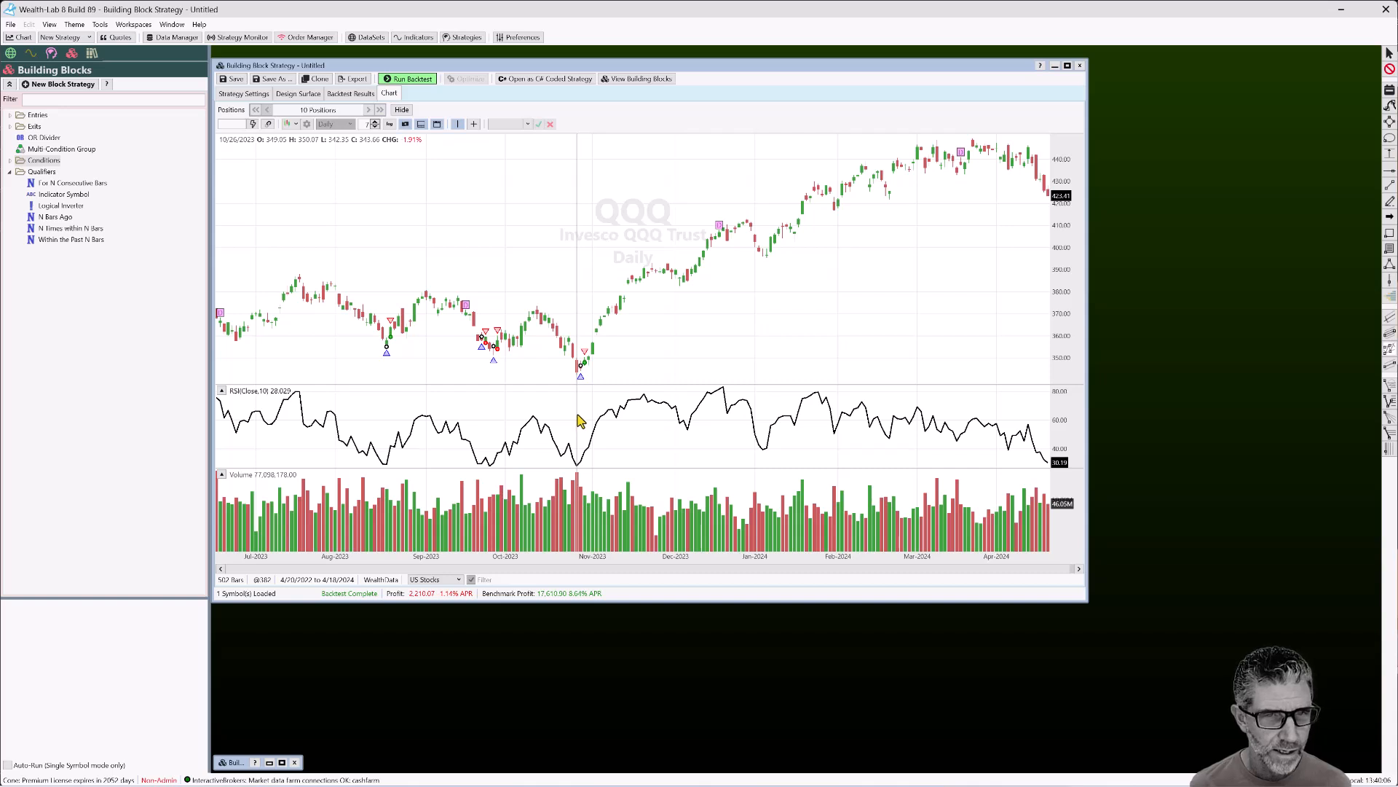
left_click(403, 86)
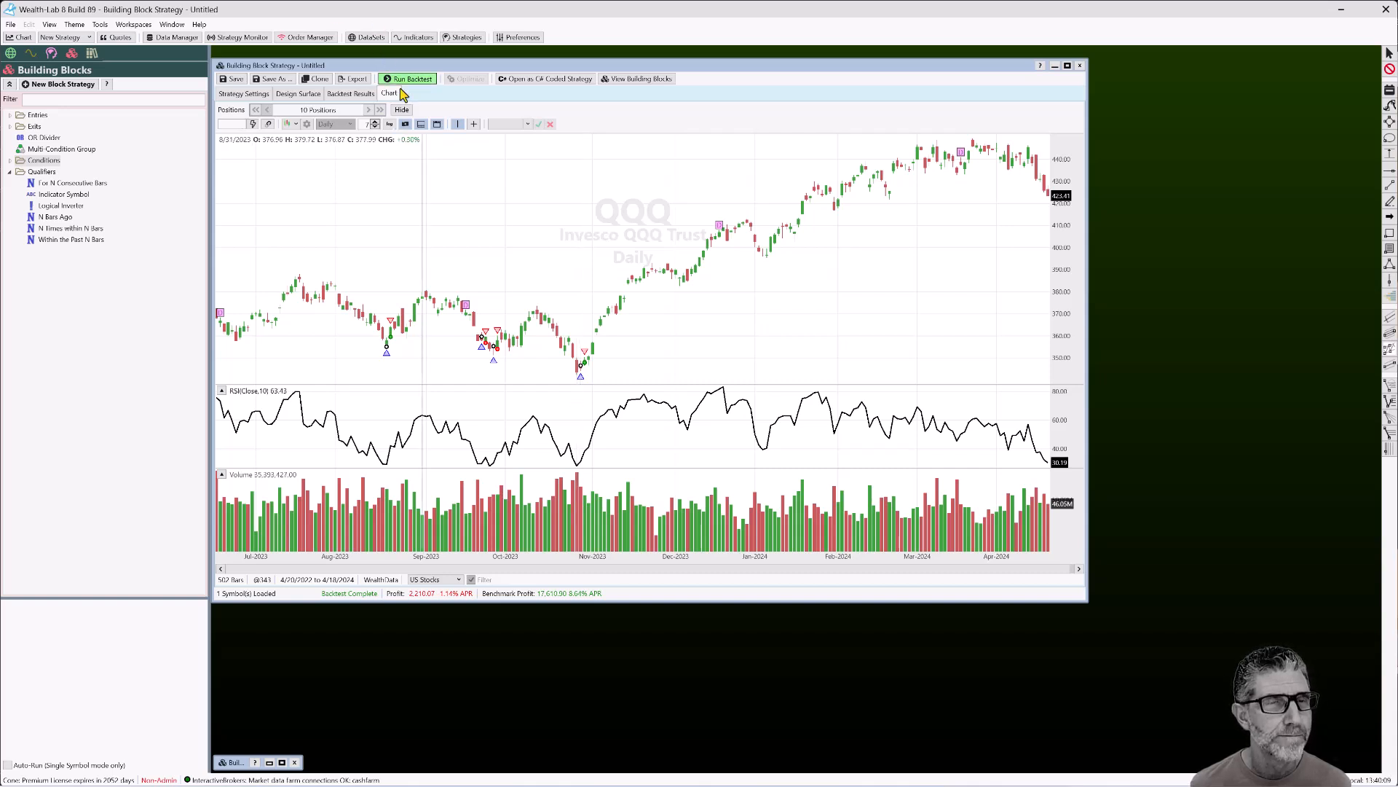
left_click(303, 95)
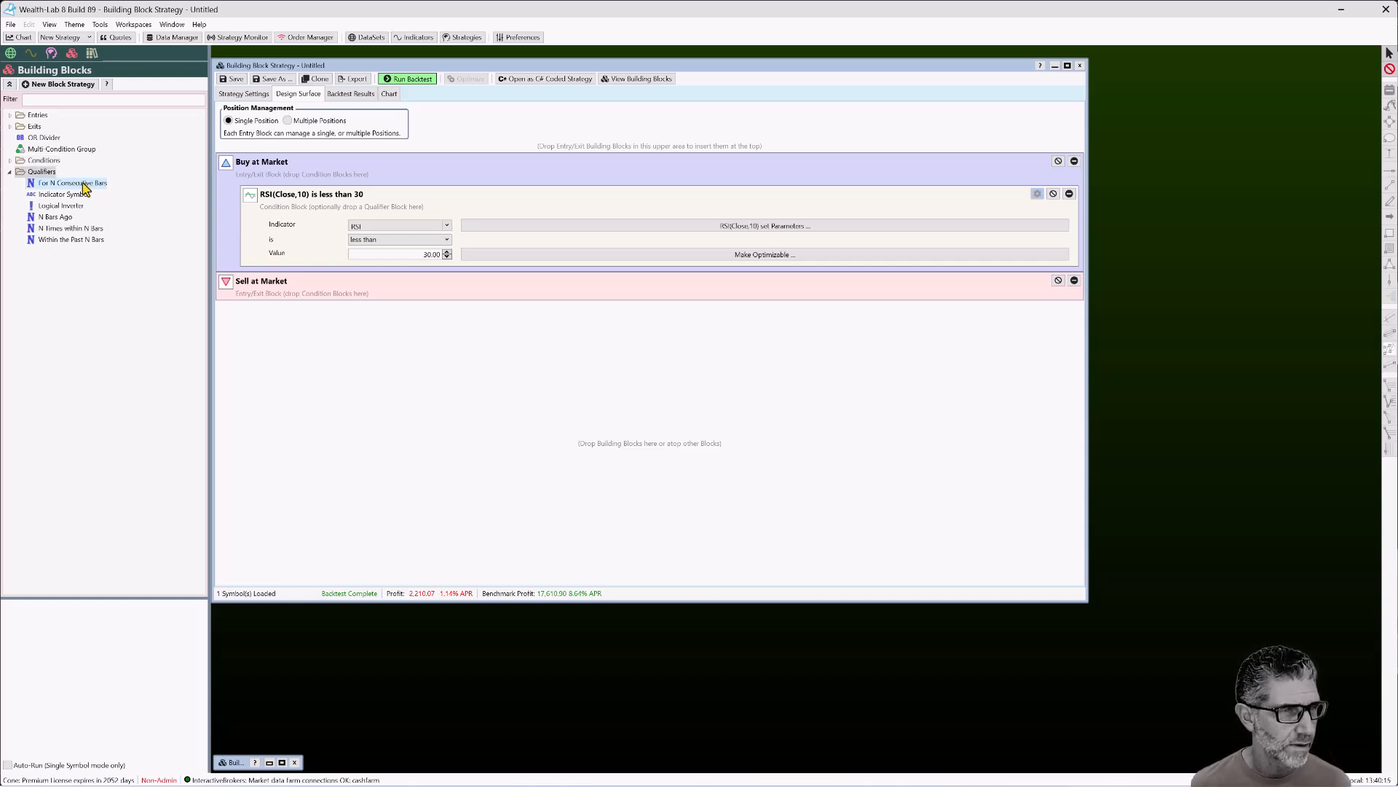
Require RSI(10)<30 for 2 consecutive bars and backtest on QQQ: 7 positions, profit 6,944.00
left_click_drag(85, 188, 468, 221)
left_click(472, 308)
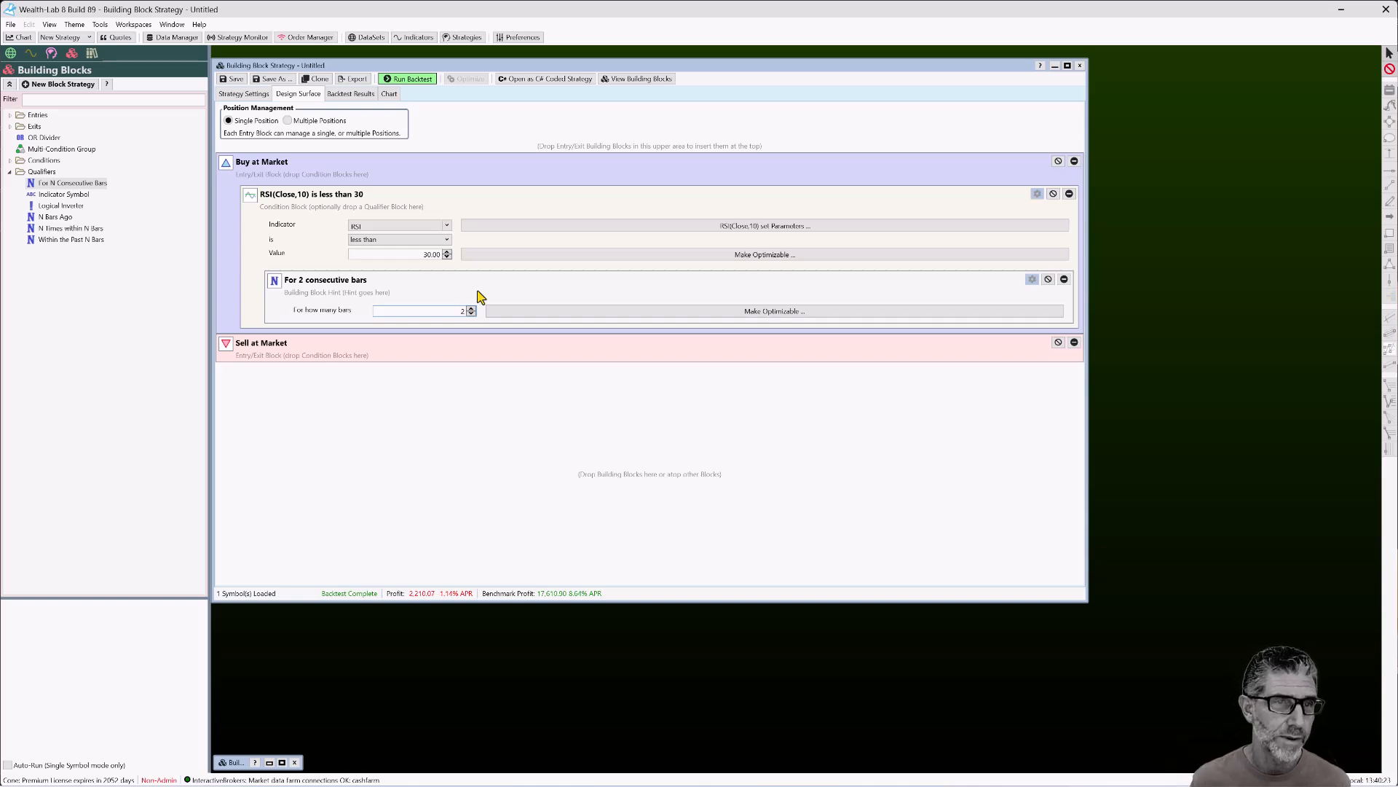
left_click(408, 82)
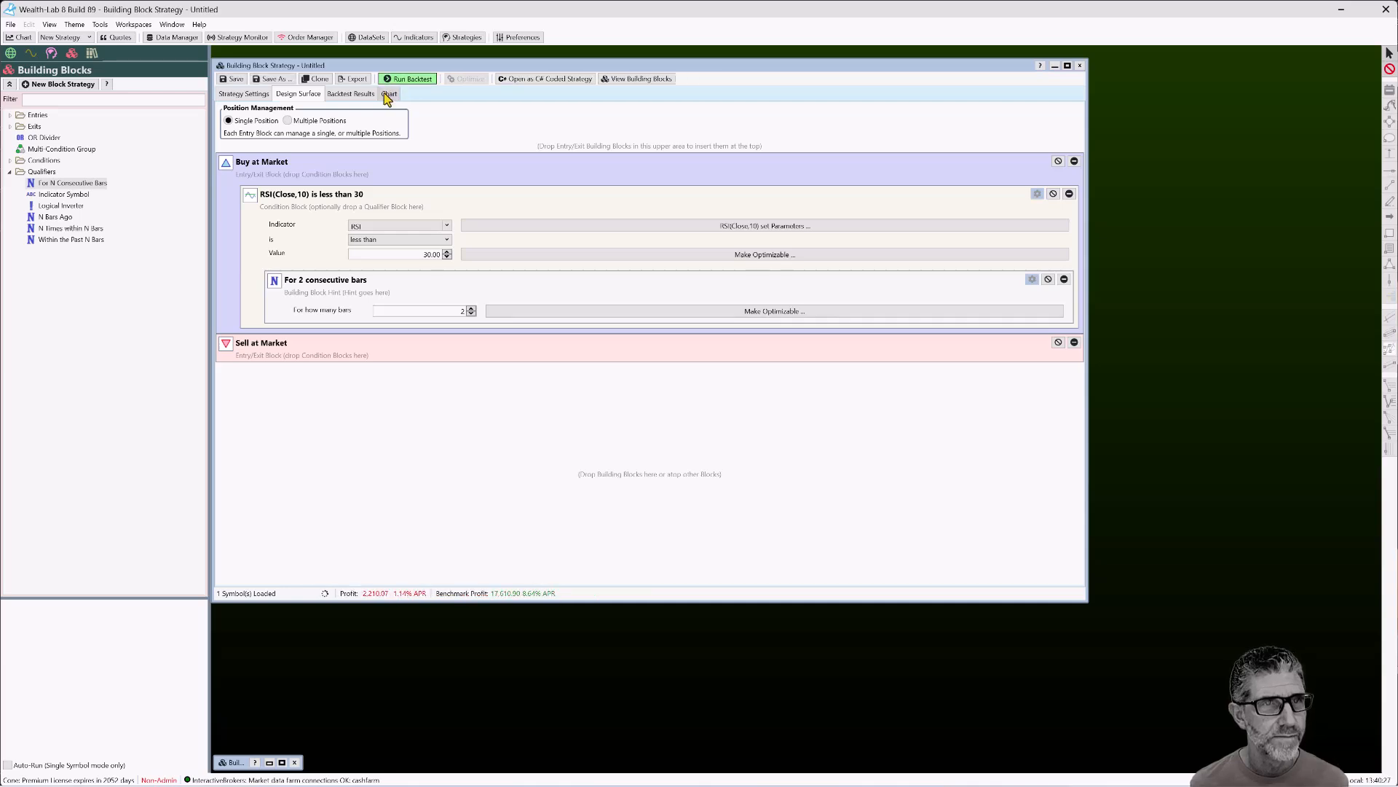
left_click(390, 95)
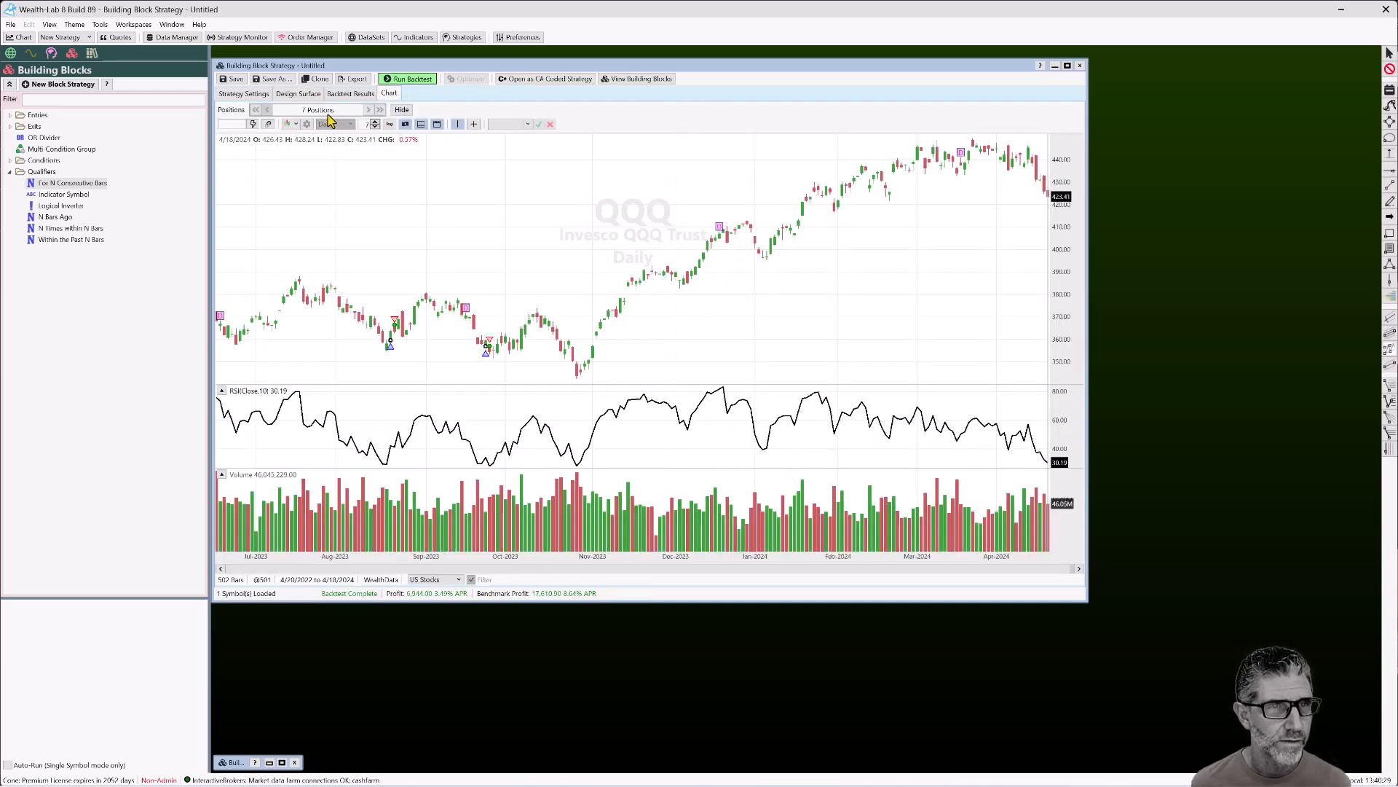
left_click(368, 111)
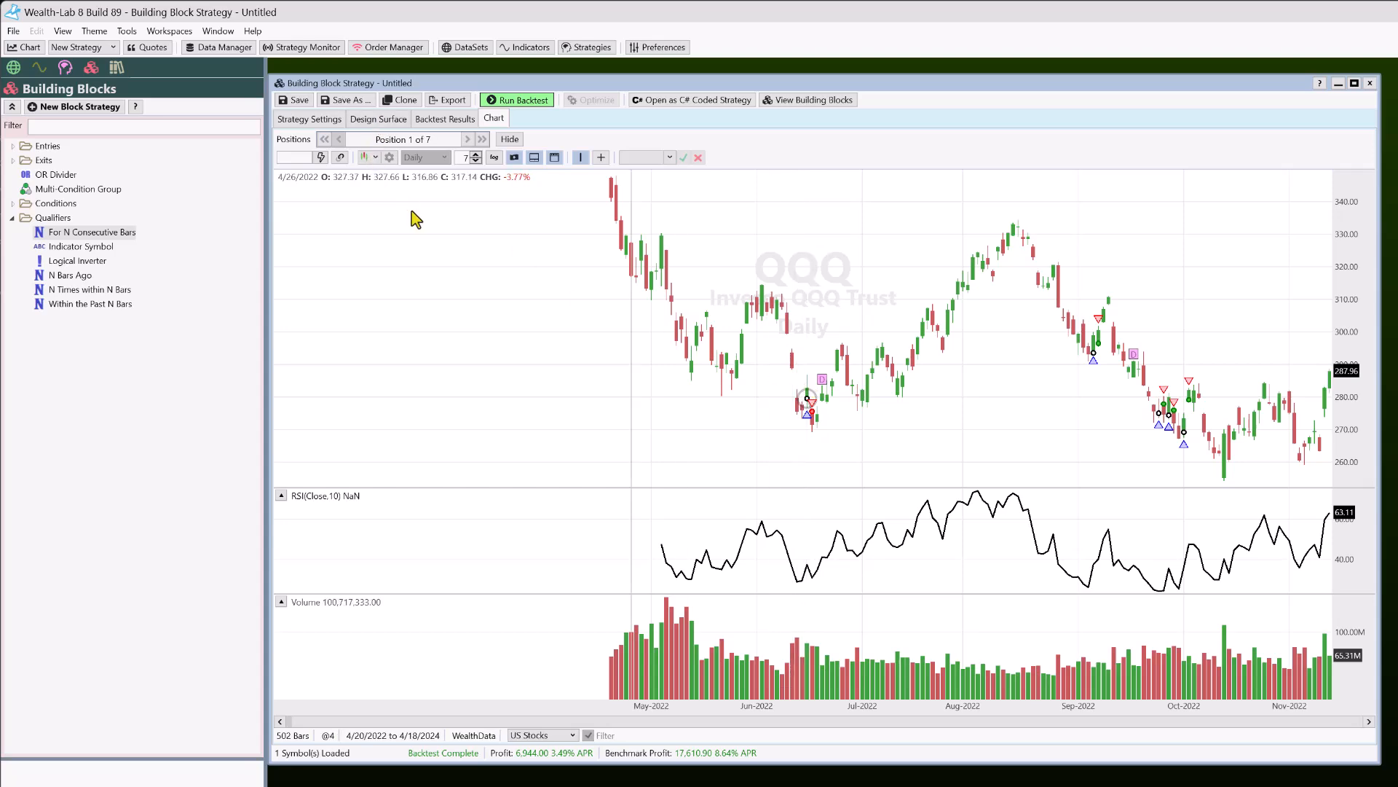
scroll(523, 335, "up", 4)
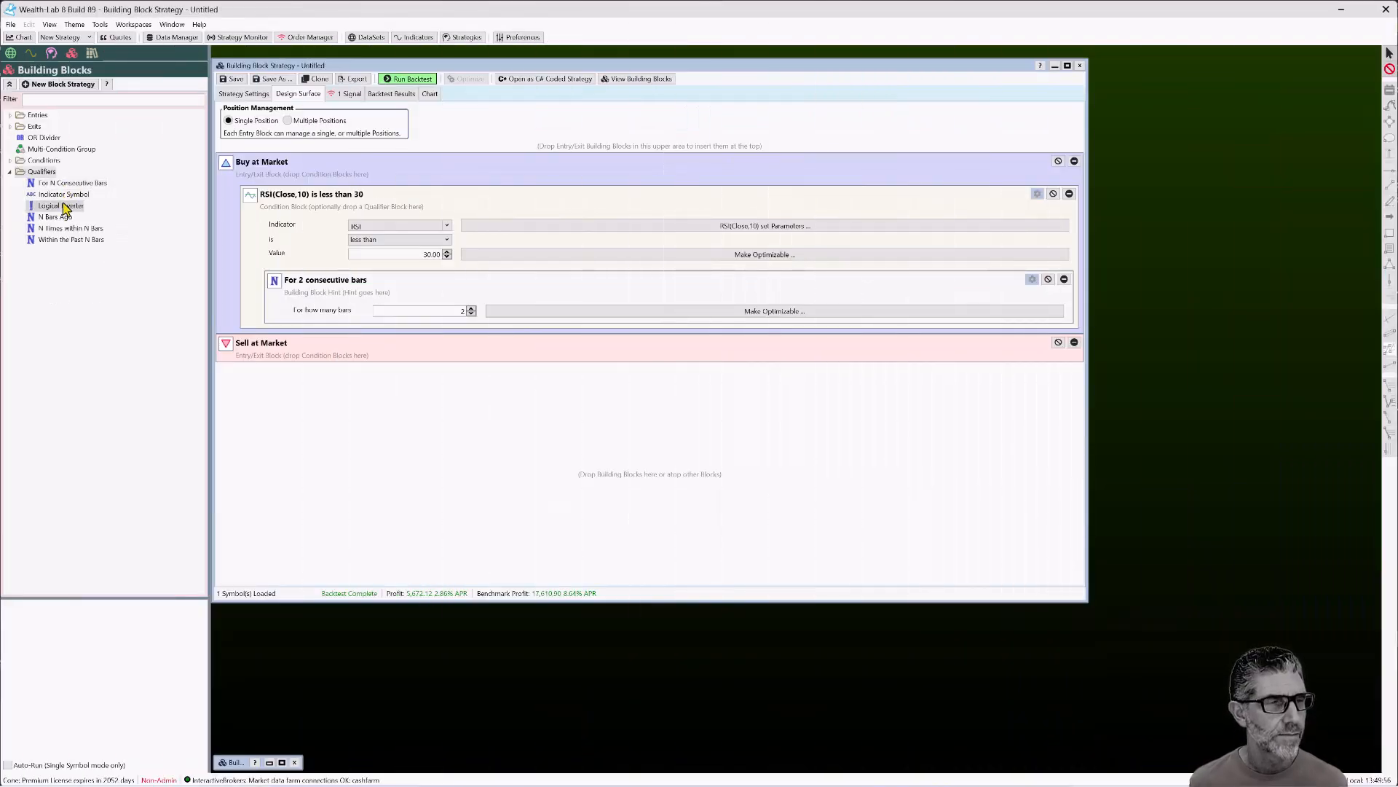
Swap the RSI condition's 2-consecutive-bars qualifier for an Indicator Symbol qualifier using SPY
left_click_drag(64, 198, 484, 199)
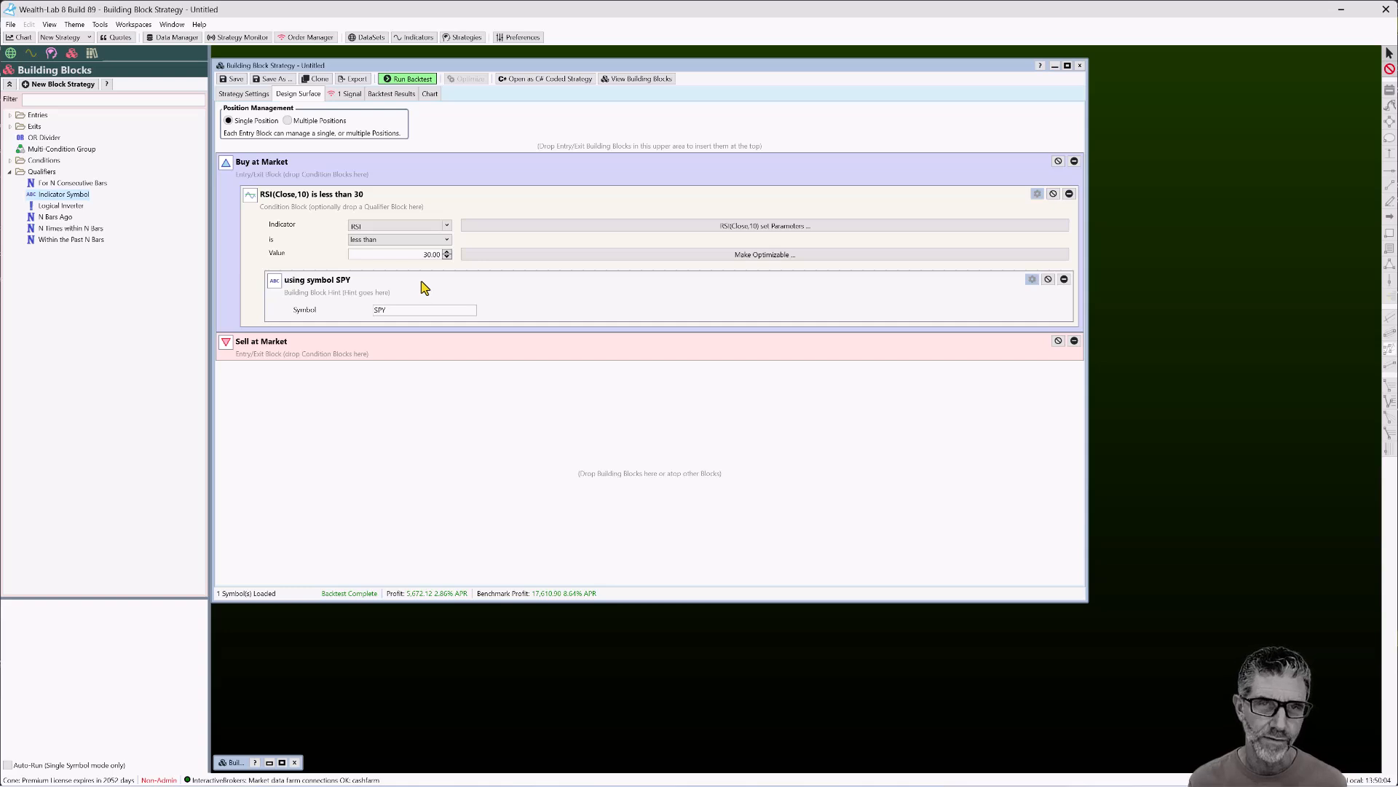
left_click_drag(86, 184, 430, 207)
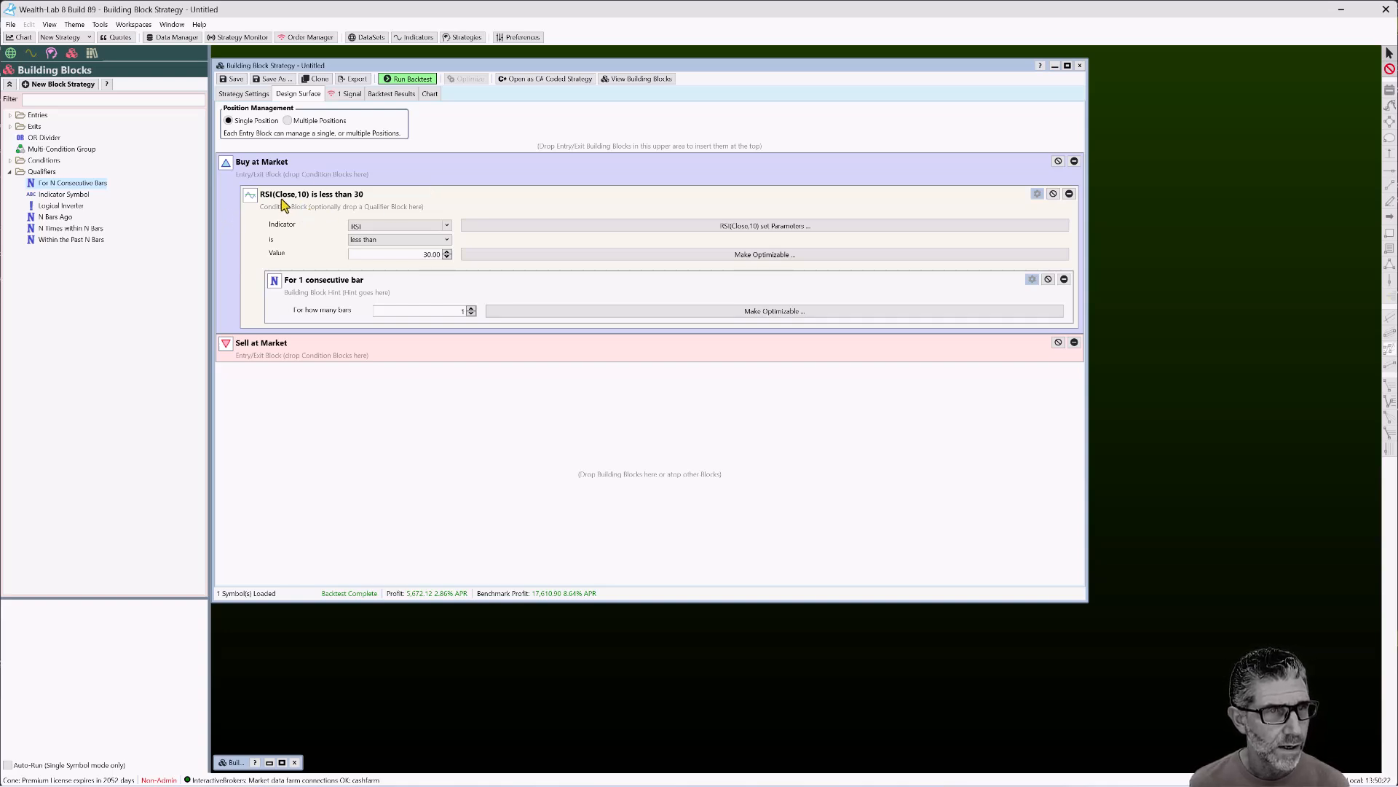
left_click(471, 308)
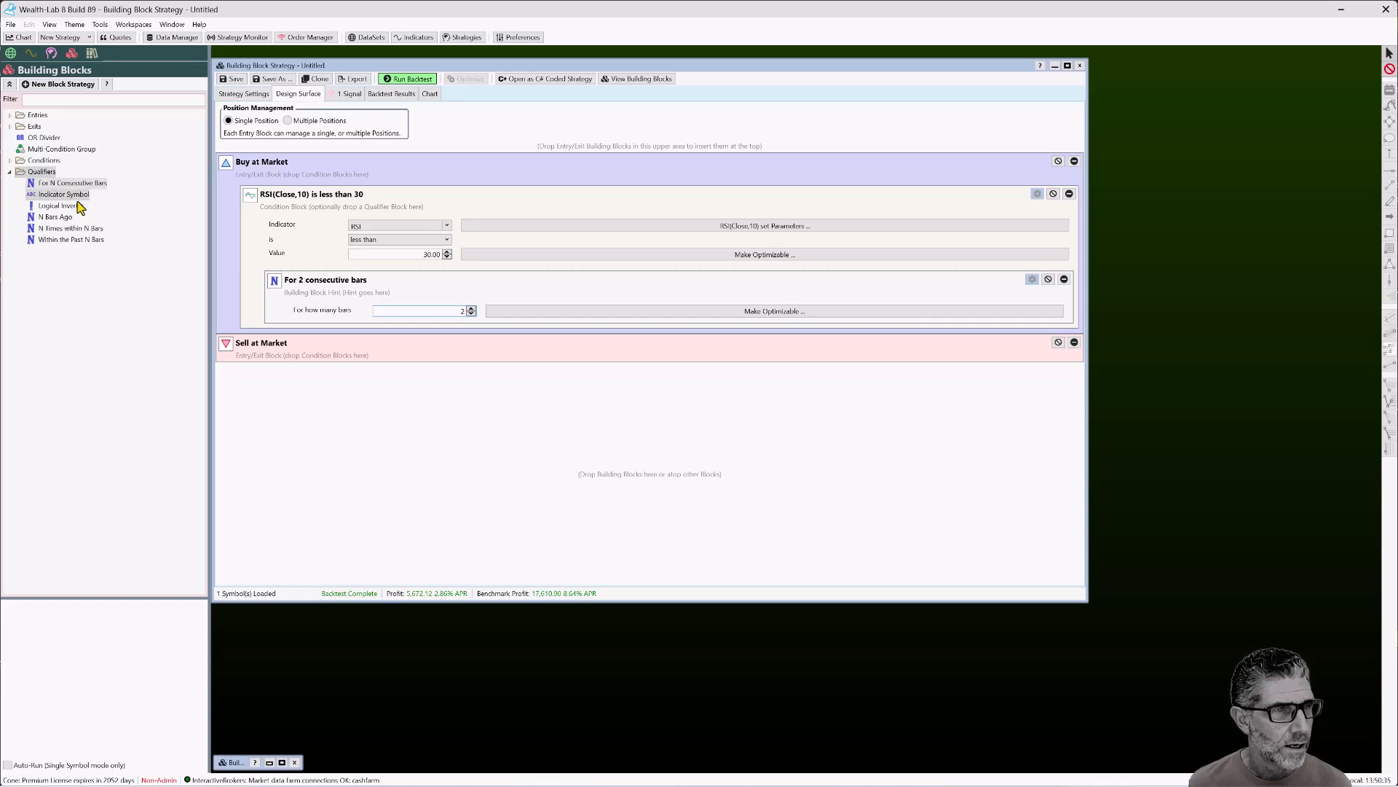
left_click_drag(78, 202, 484, 281)
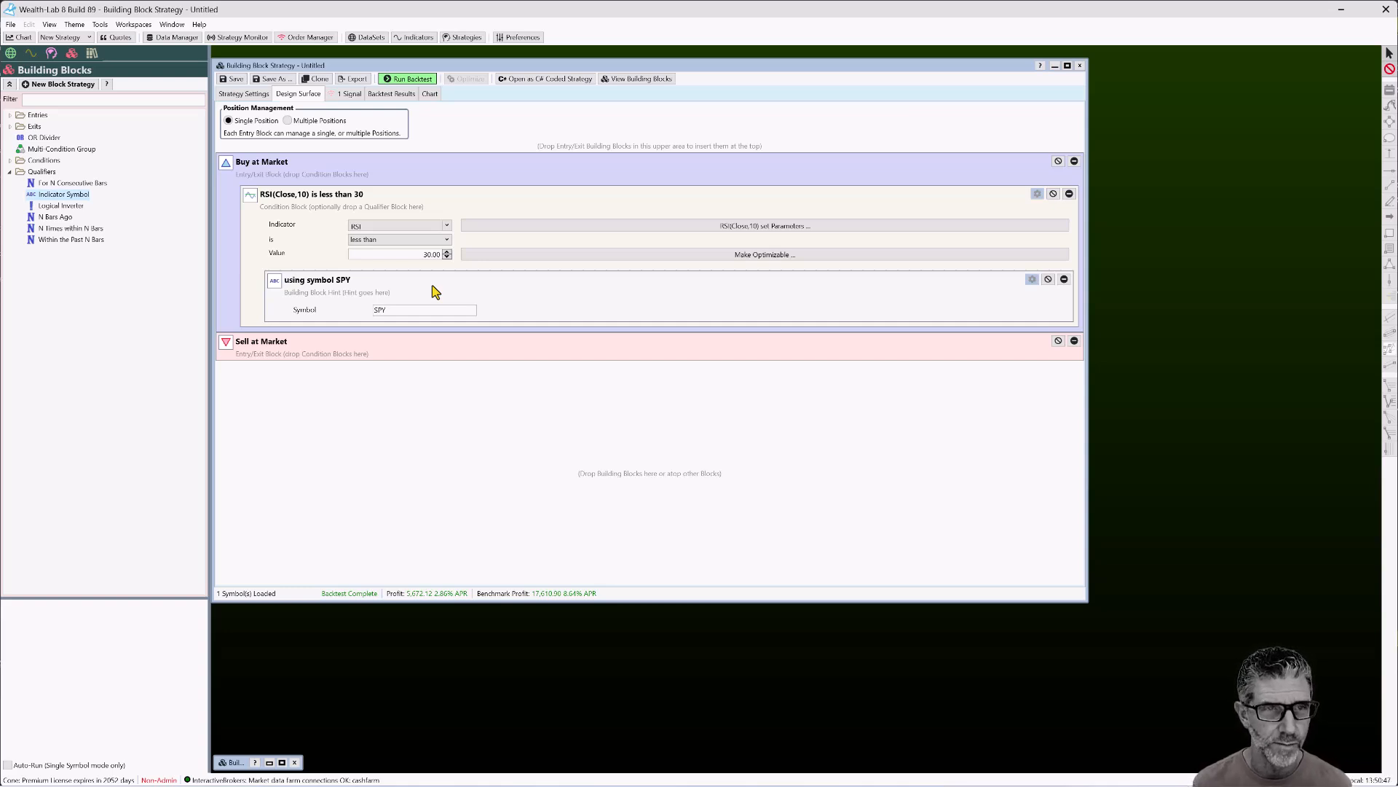
Confirm the strategy settings backtest Single Symbol QQQ rather than a portfolio
left_click(244, 94)
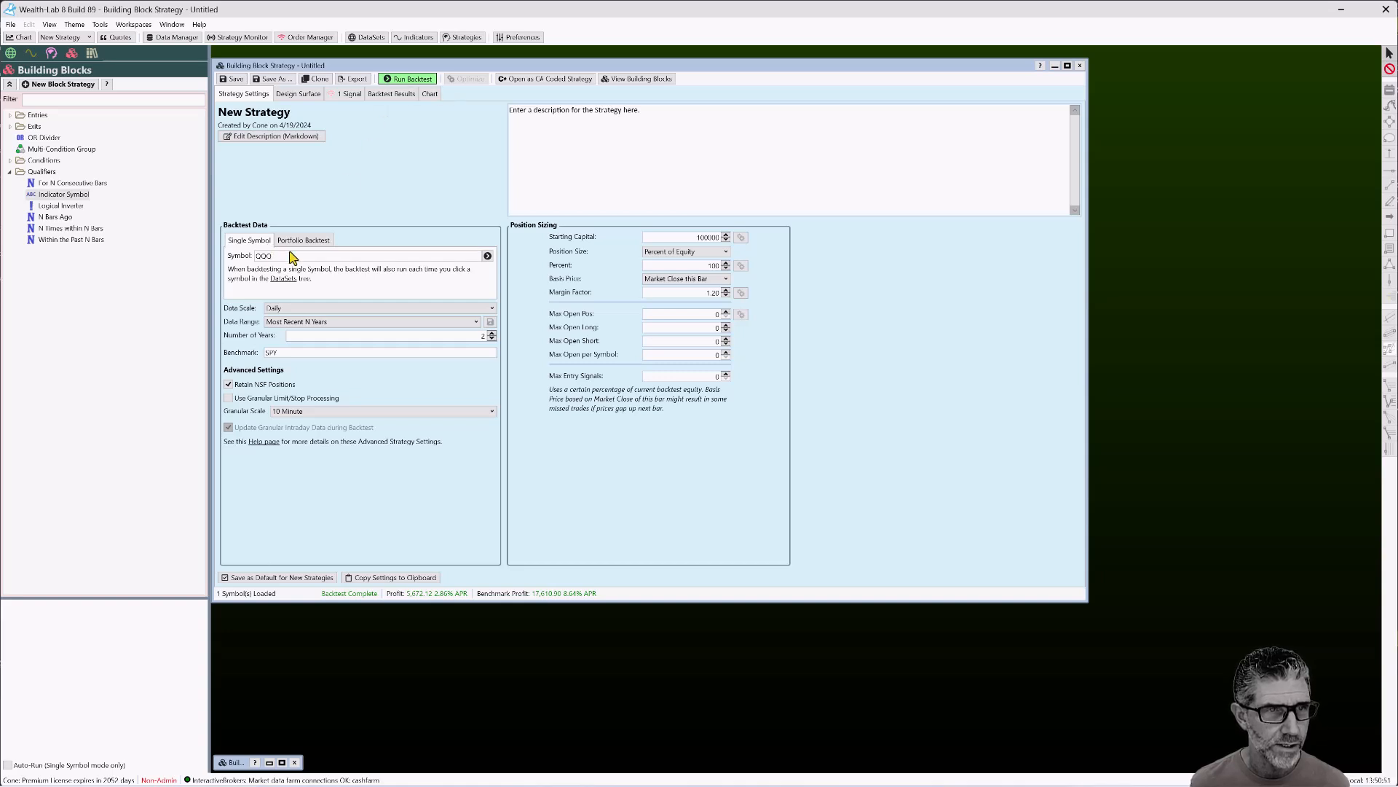
left_click(309, 241)
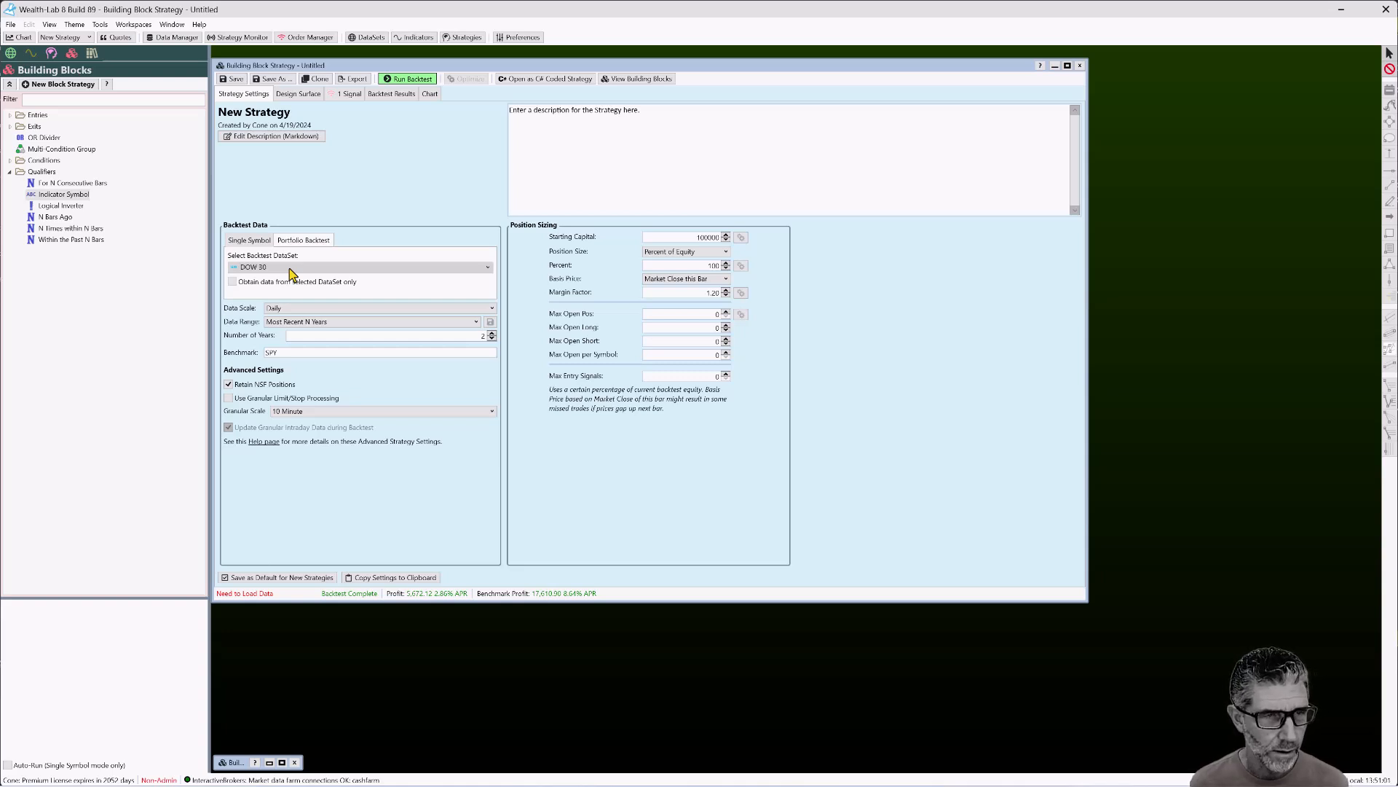
left_click(249, 242)
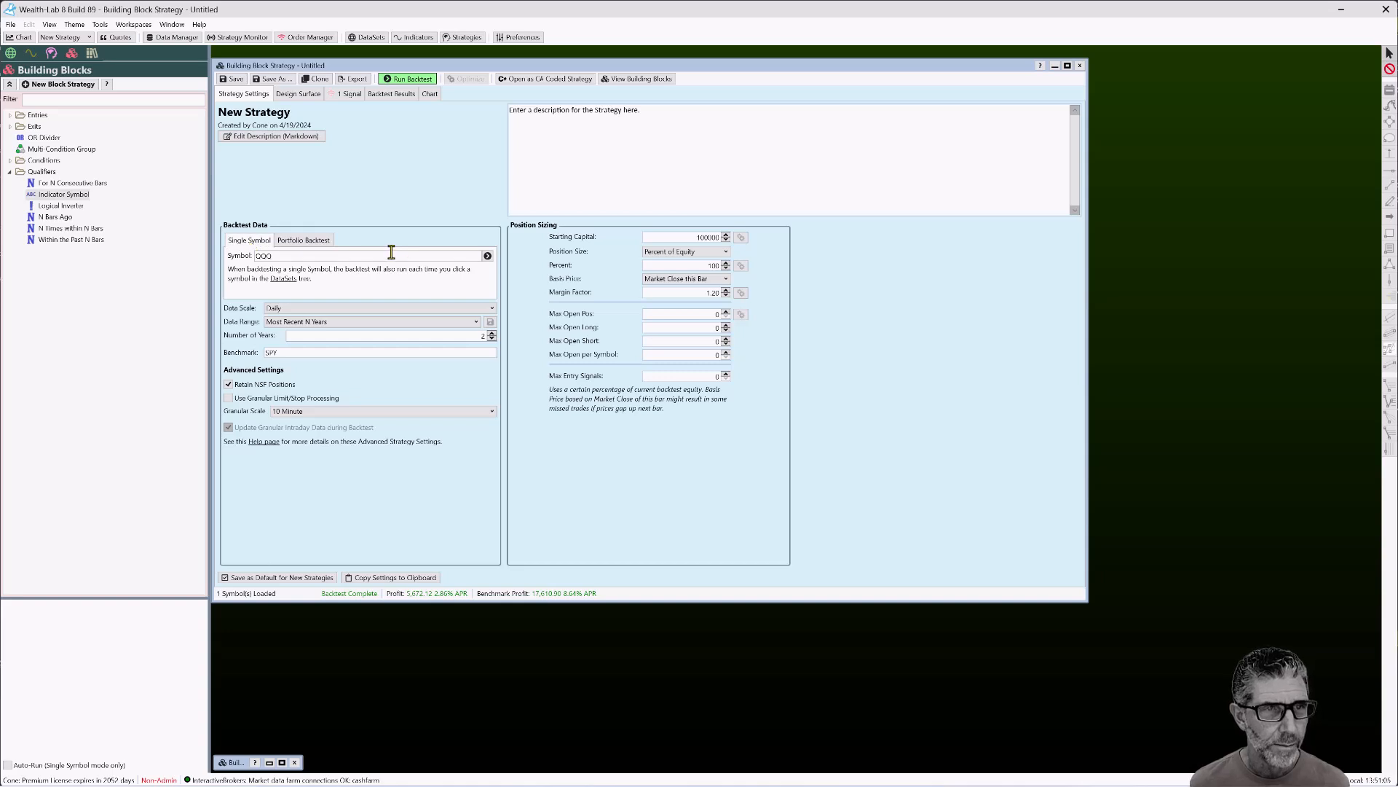
left_click(310, 95)
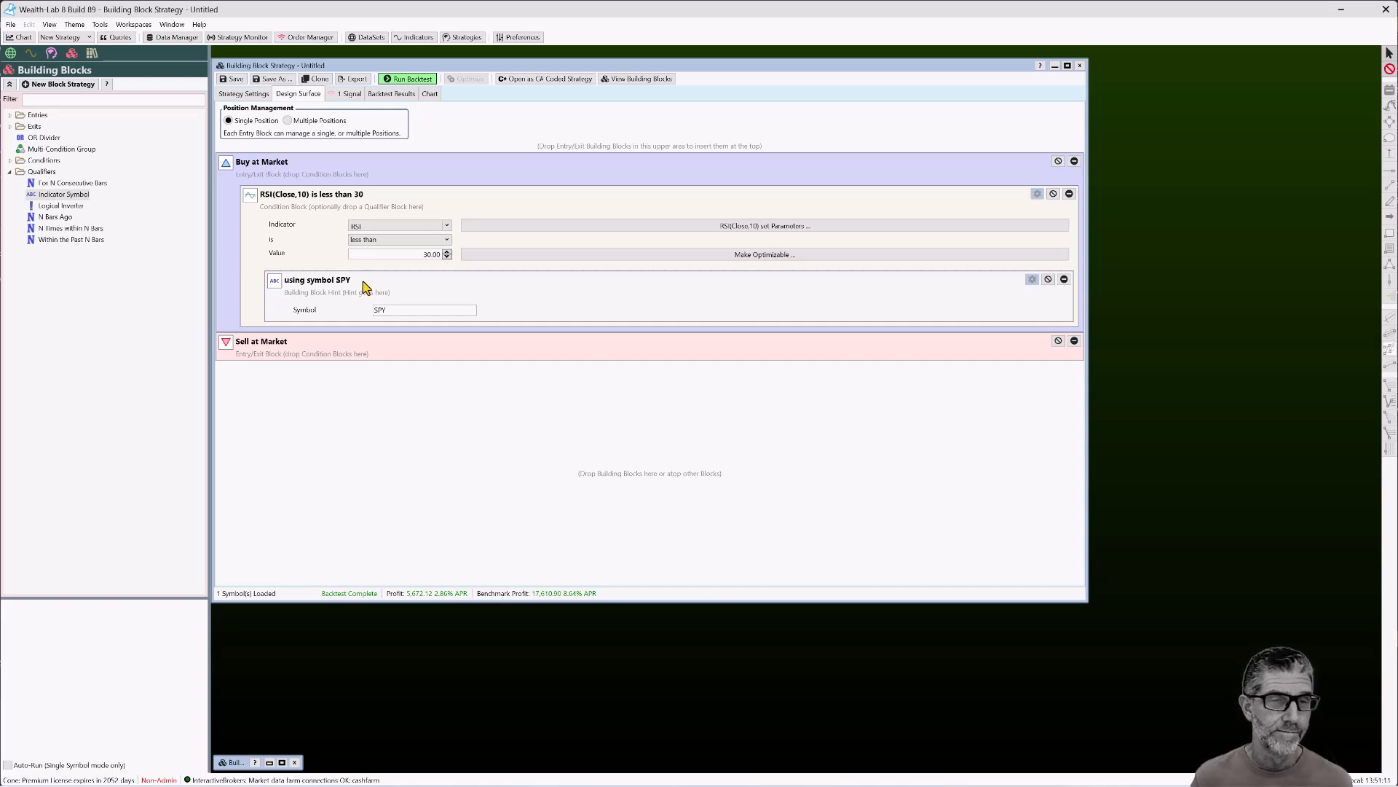
Backtest the SPY-qualified strategy on QQQ: 15 positions, profit 5,672.12, shown on the chart
double_click(400, 311)
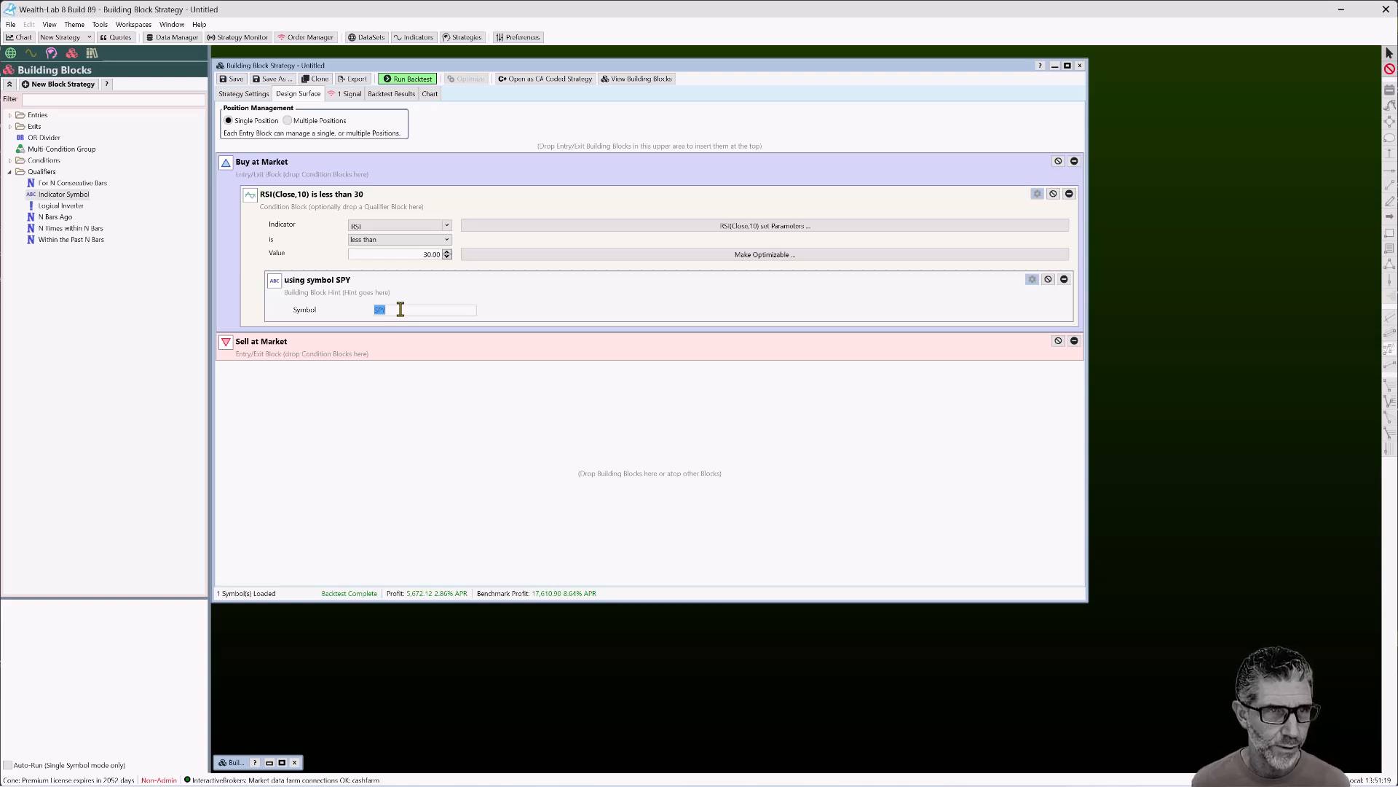
left_click(408, 80)
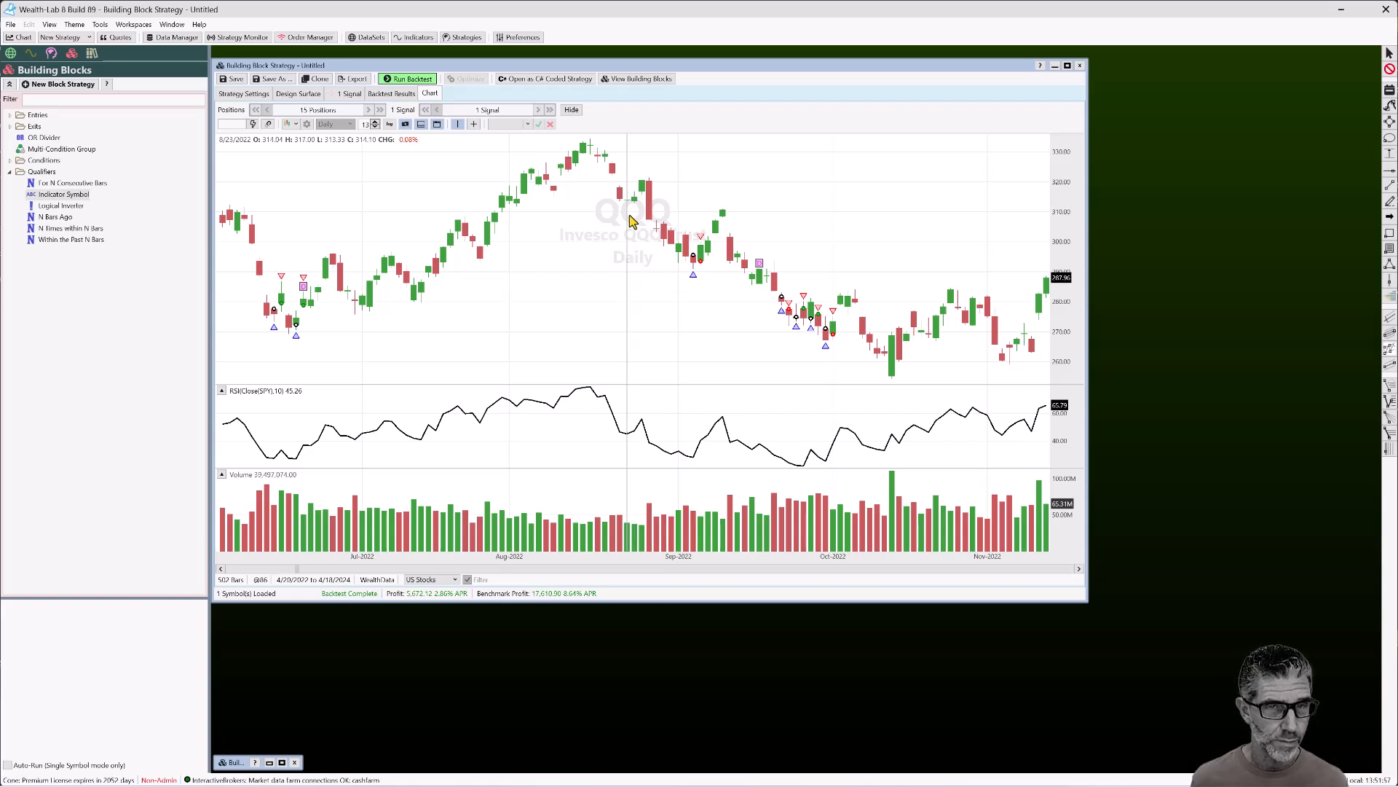
left_click(244, 94)
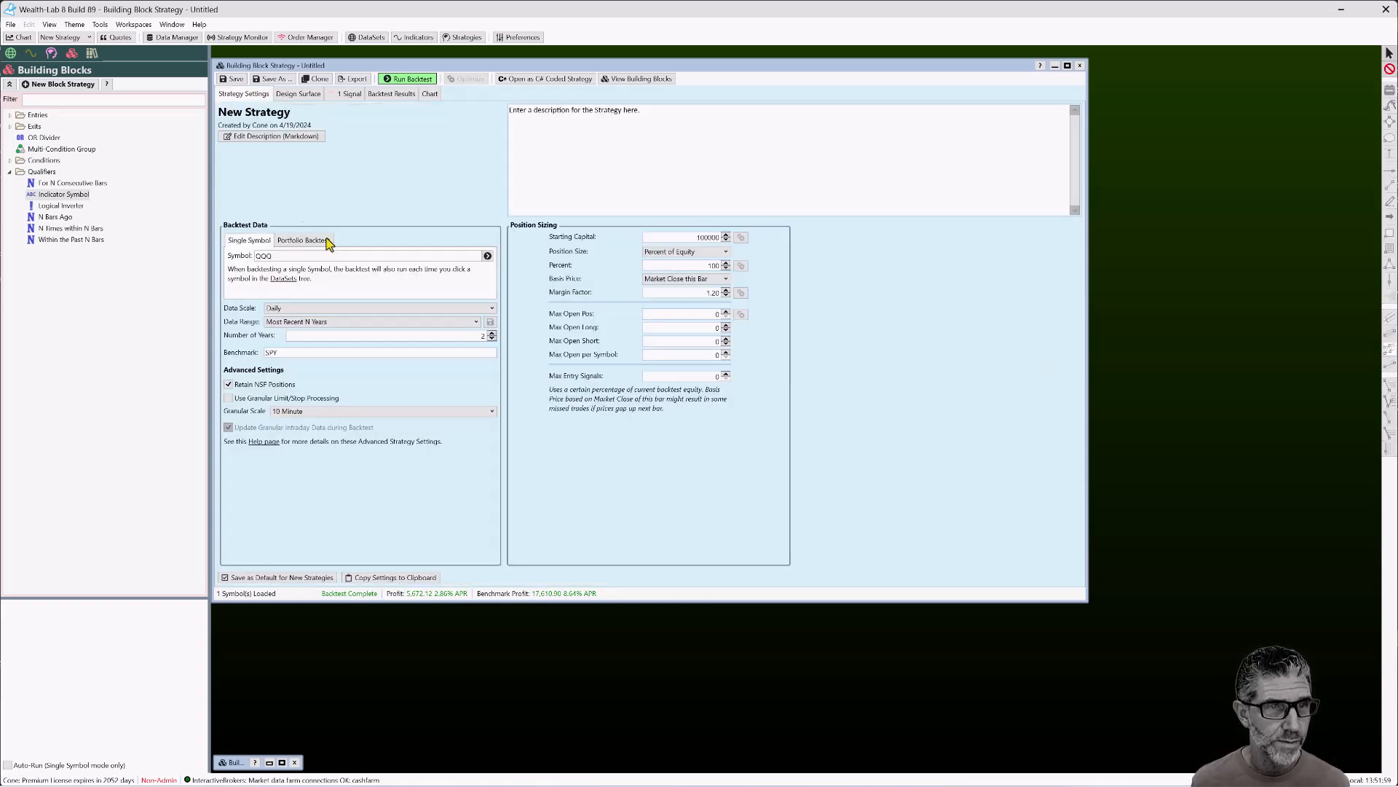
left_click(300, 94)
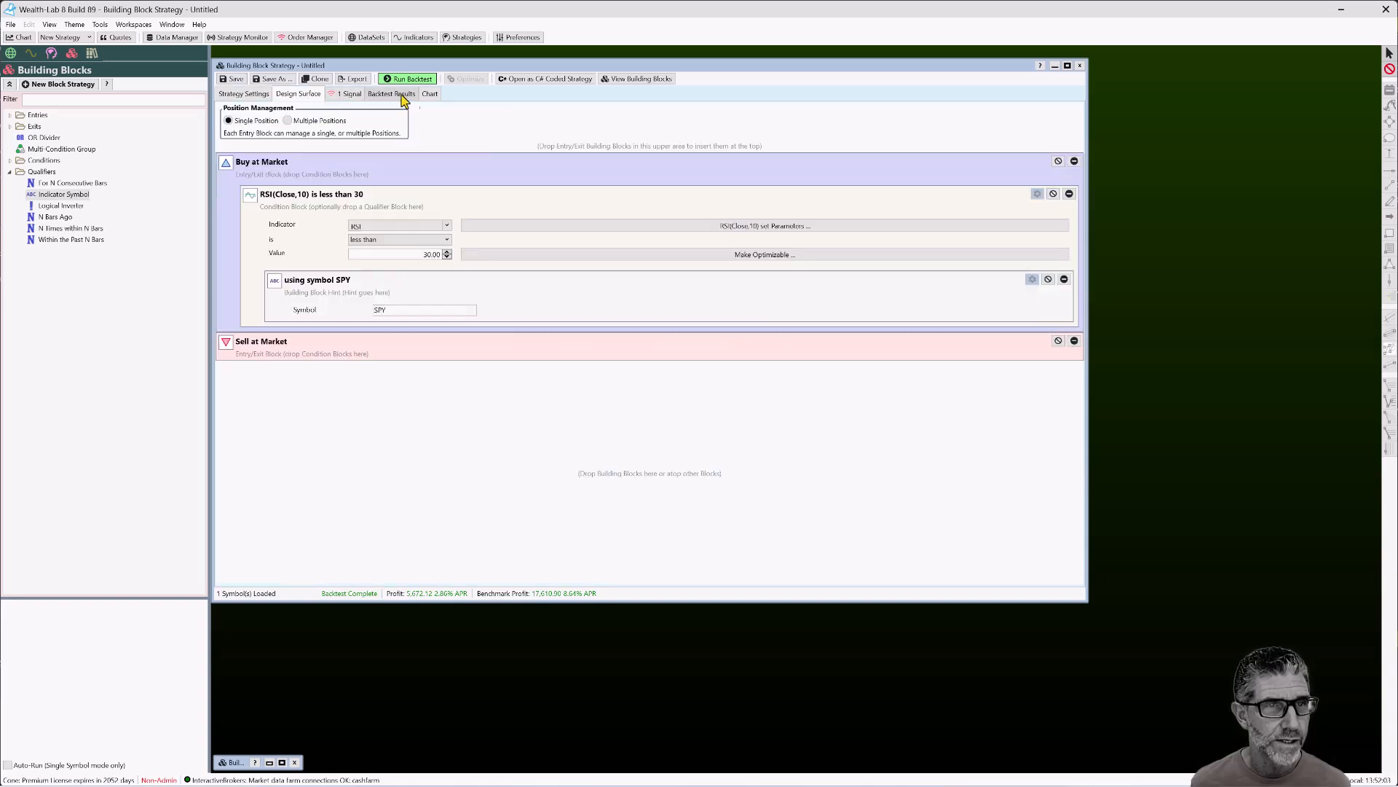
left_click(431, 94)
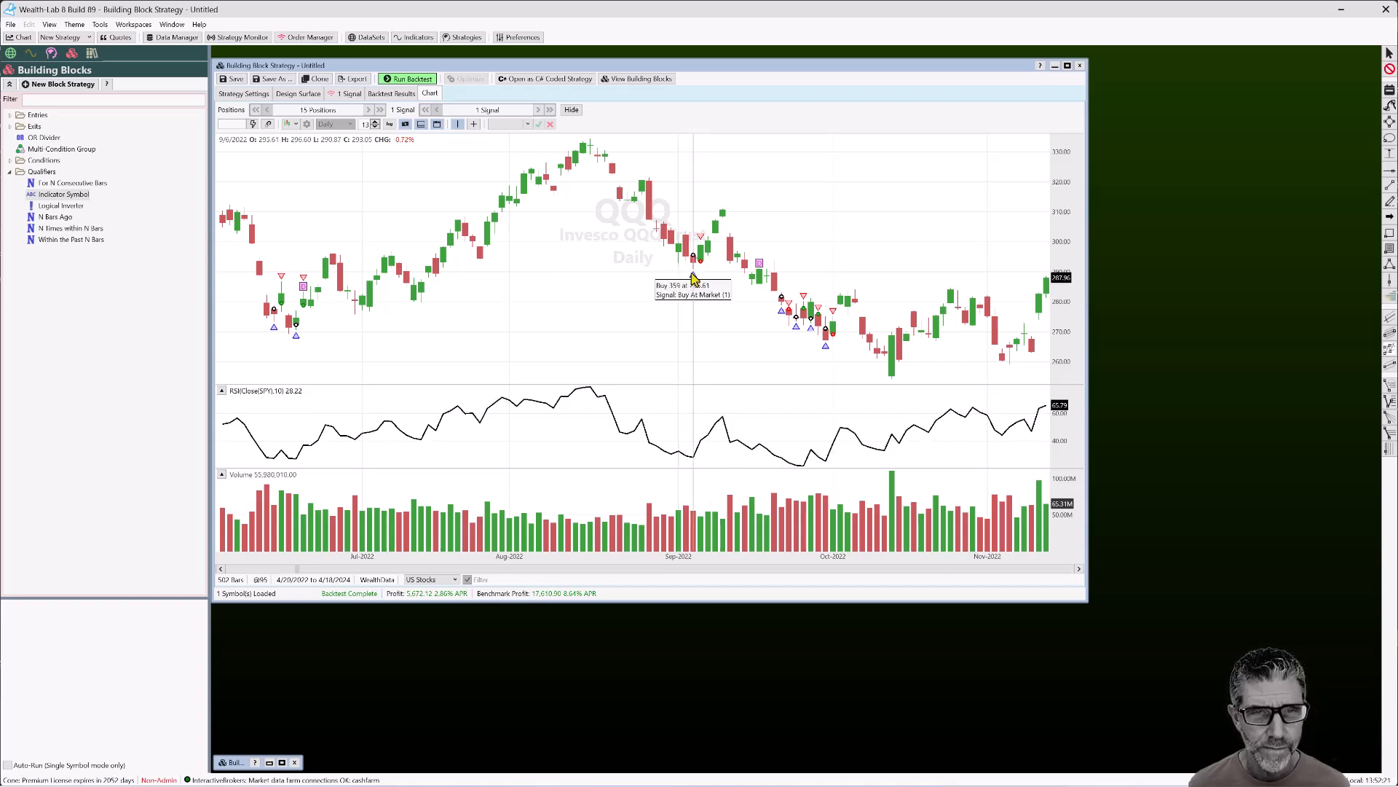
Add a second buy condition, RSI(Close,10) is less than 30, below the SPY-qualified one
left_click(300, 94)
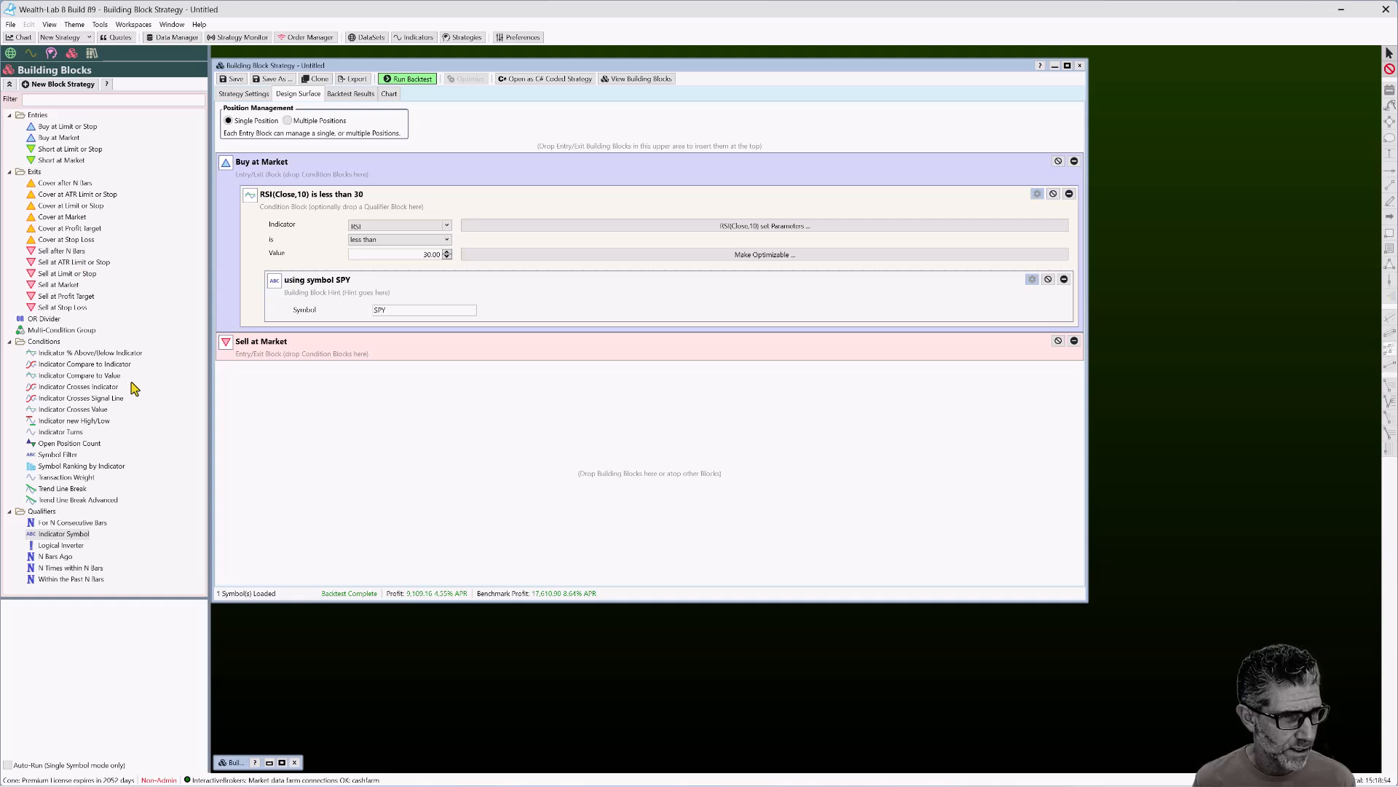
left_click_drag(81, 376, 309, 193)
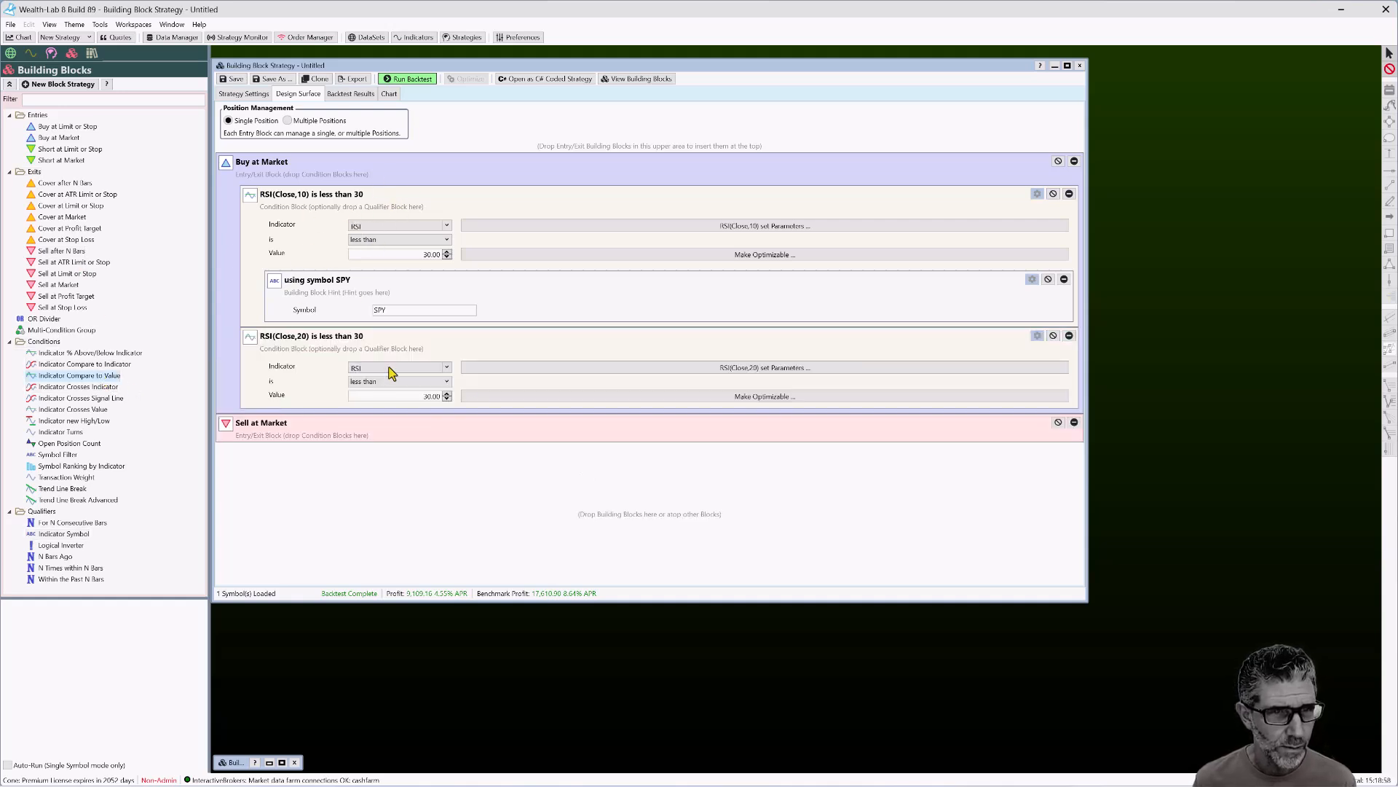
left_click(605, 368)
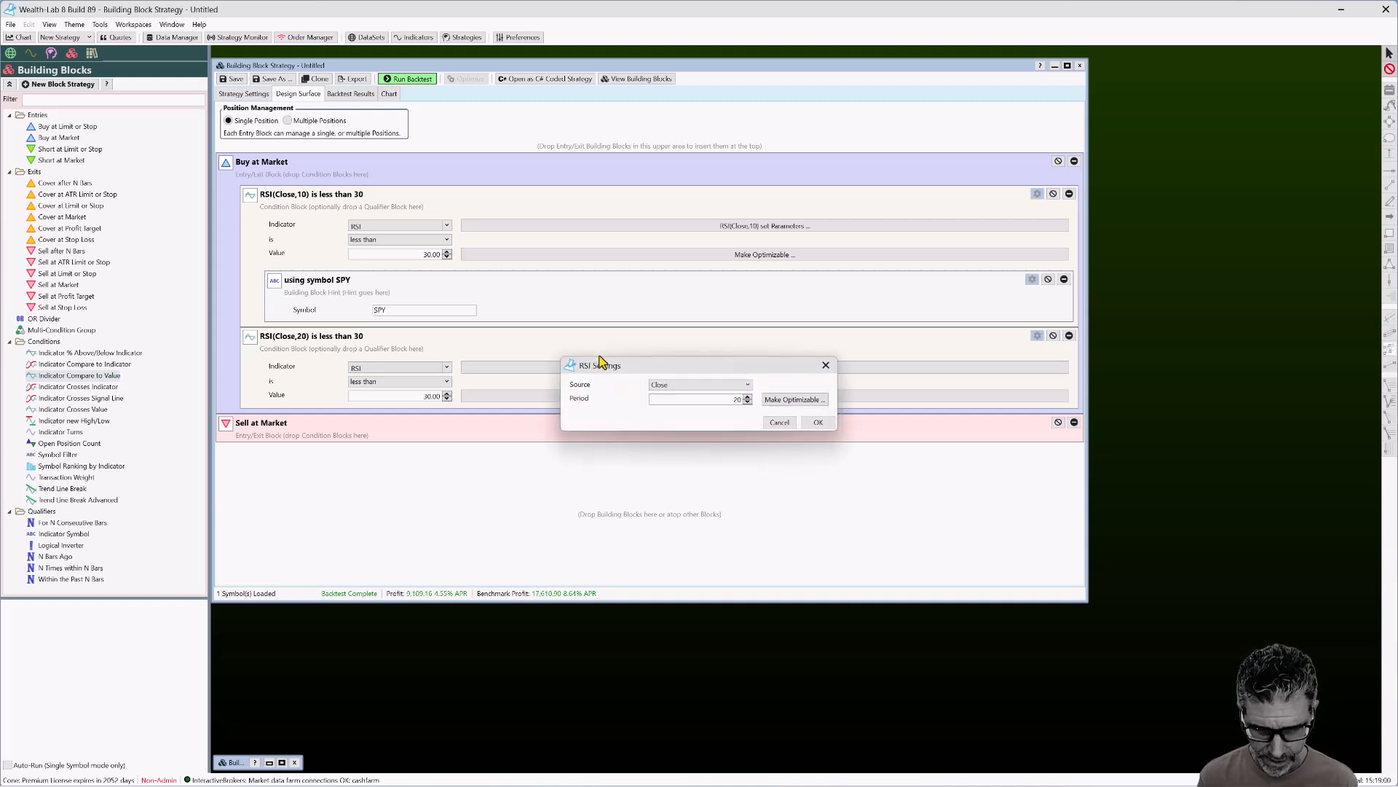
double_click(736, 399)
type("10")
left_click(819, 423)
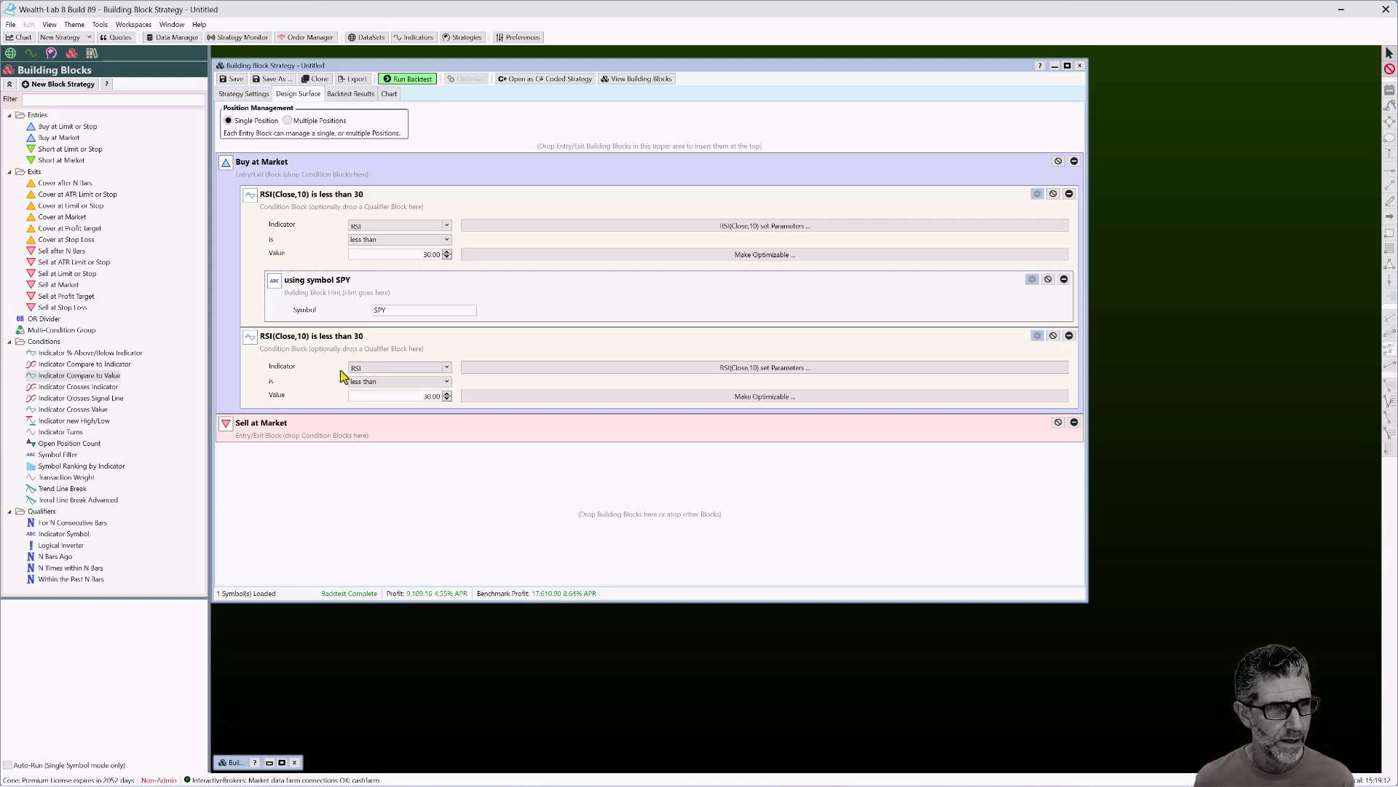
Browse the Transformer Indicators group in the indicator library
left_click(30, 53)
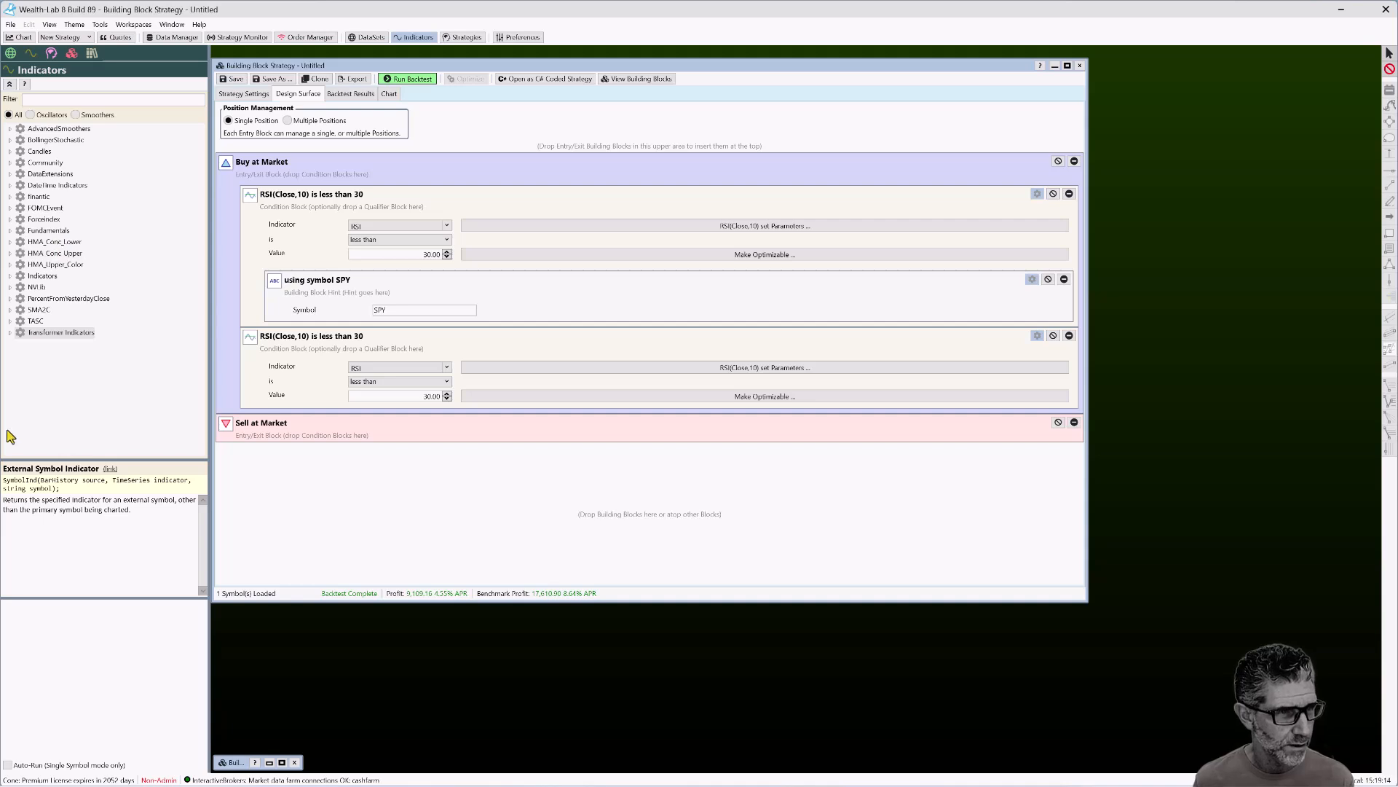
left_click(10, 332)
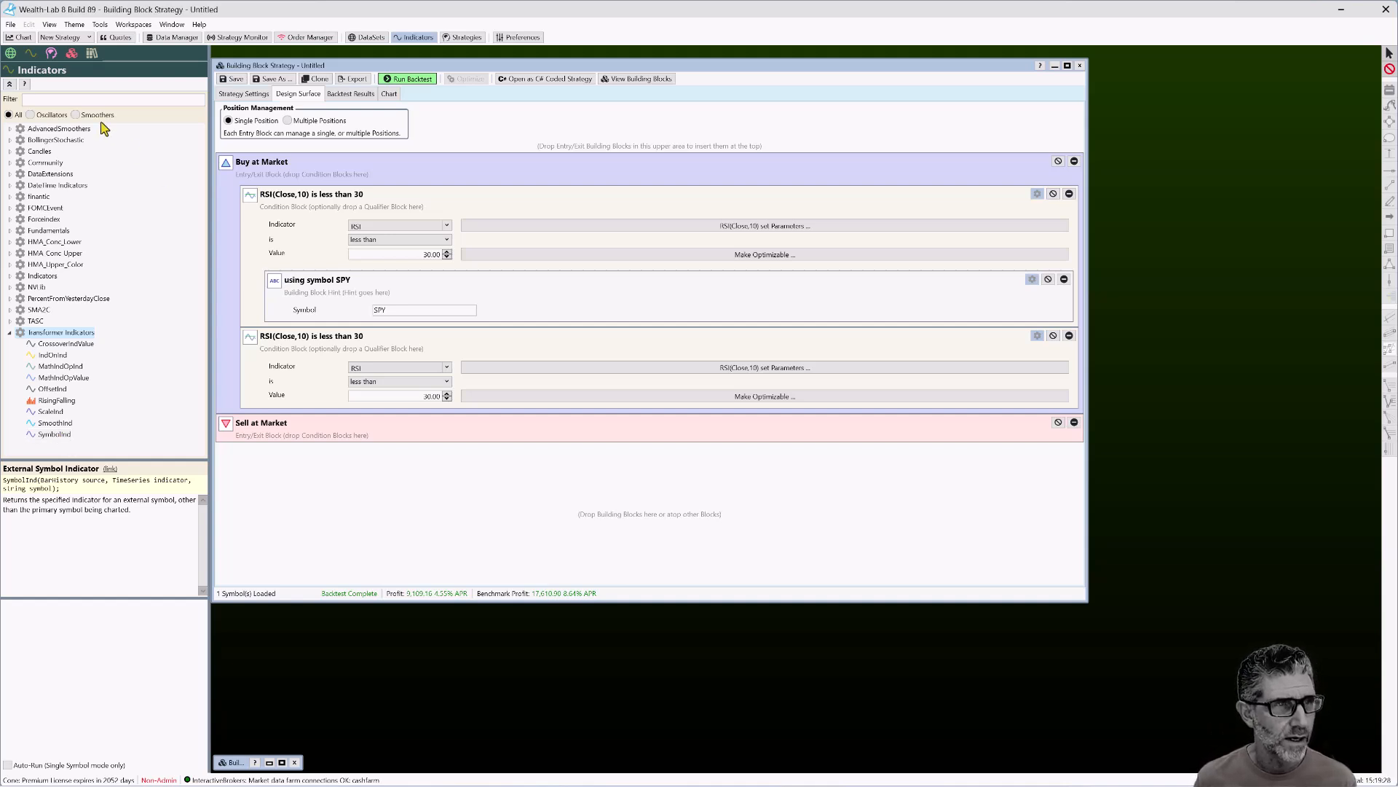
left_click(53, 55)
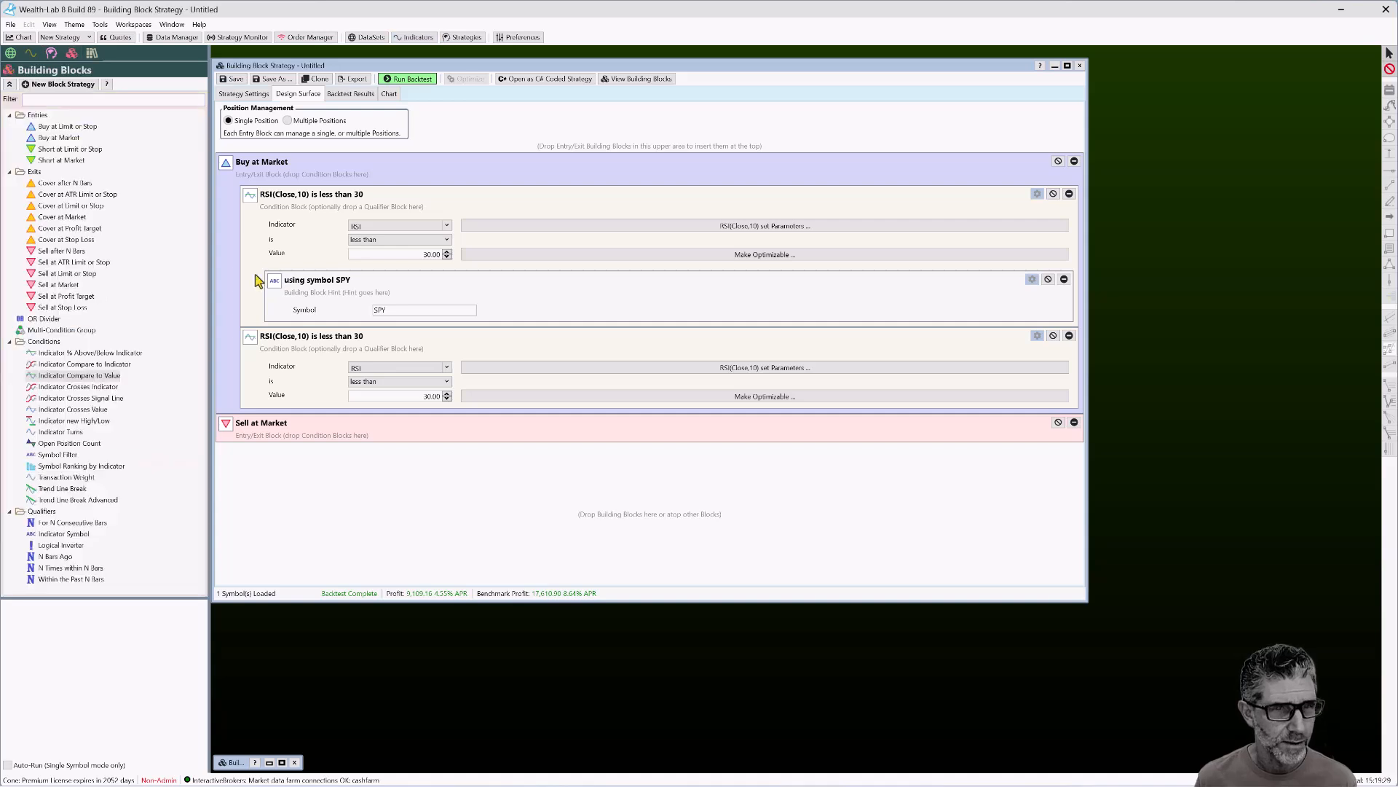
Change the second condition's indicator to SymbolInd wrapping RSI(Close,10) on symbol SPY
left_click(445, 369)
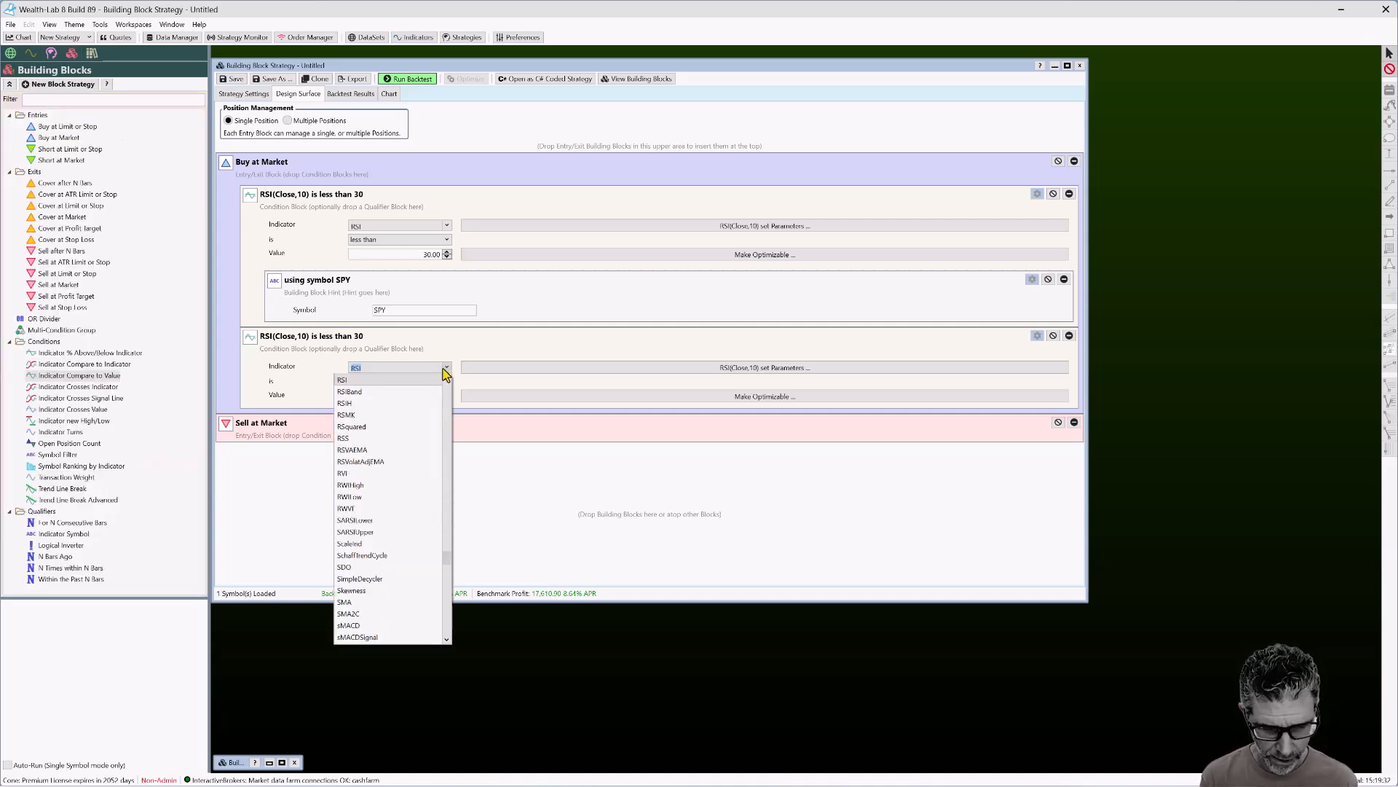
type("Sy")
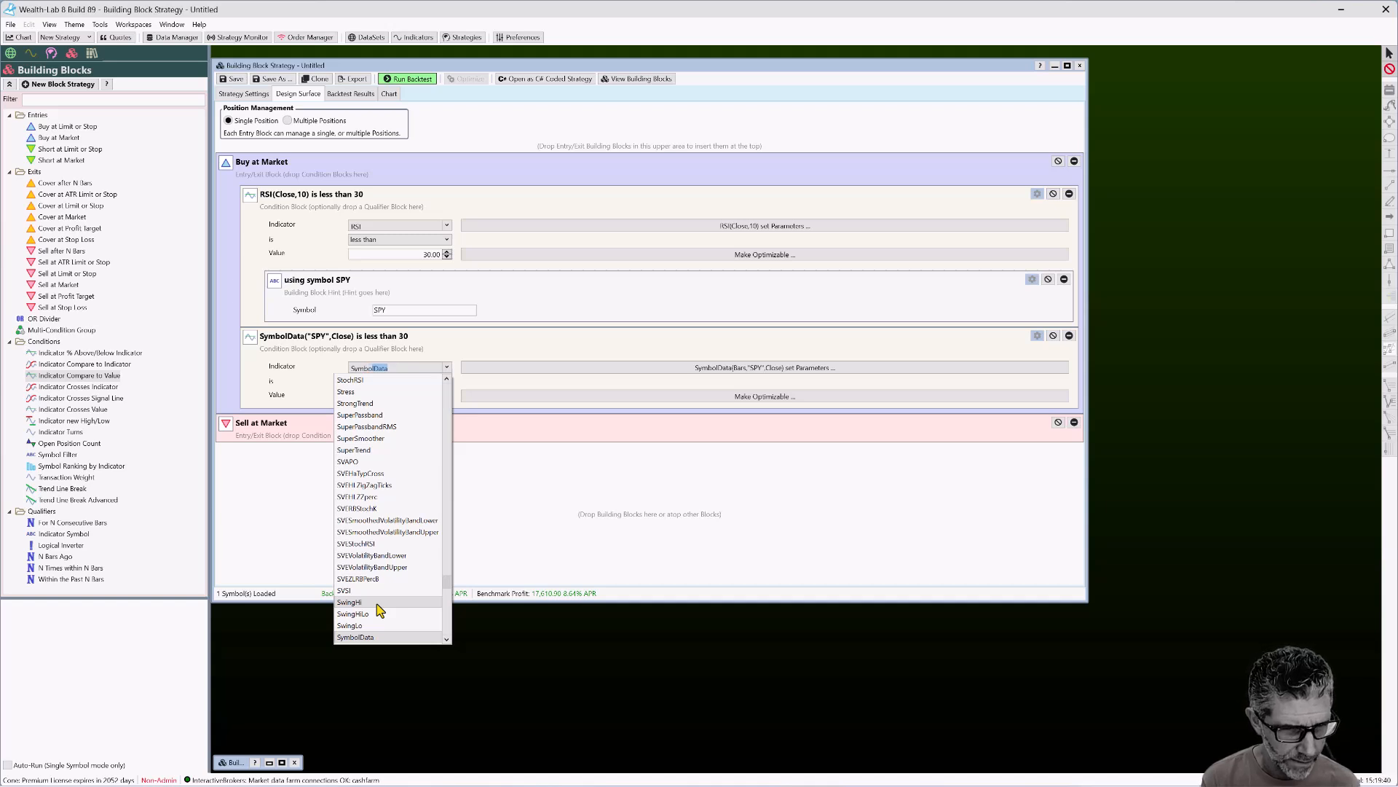
type("mbol")
key("BackSpace")
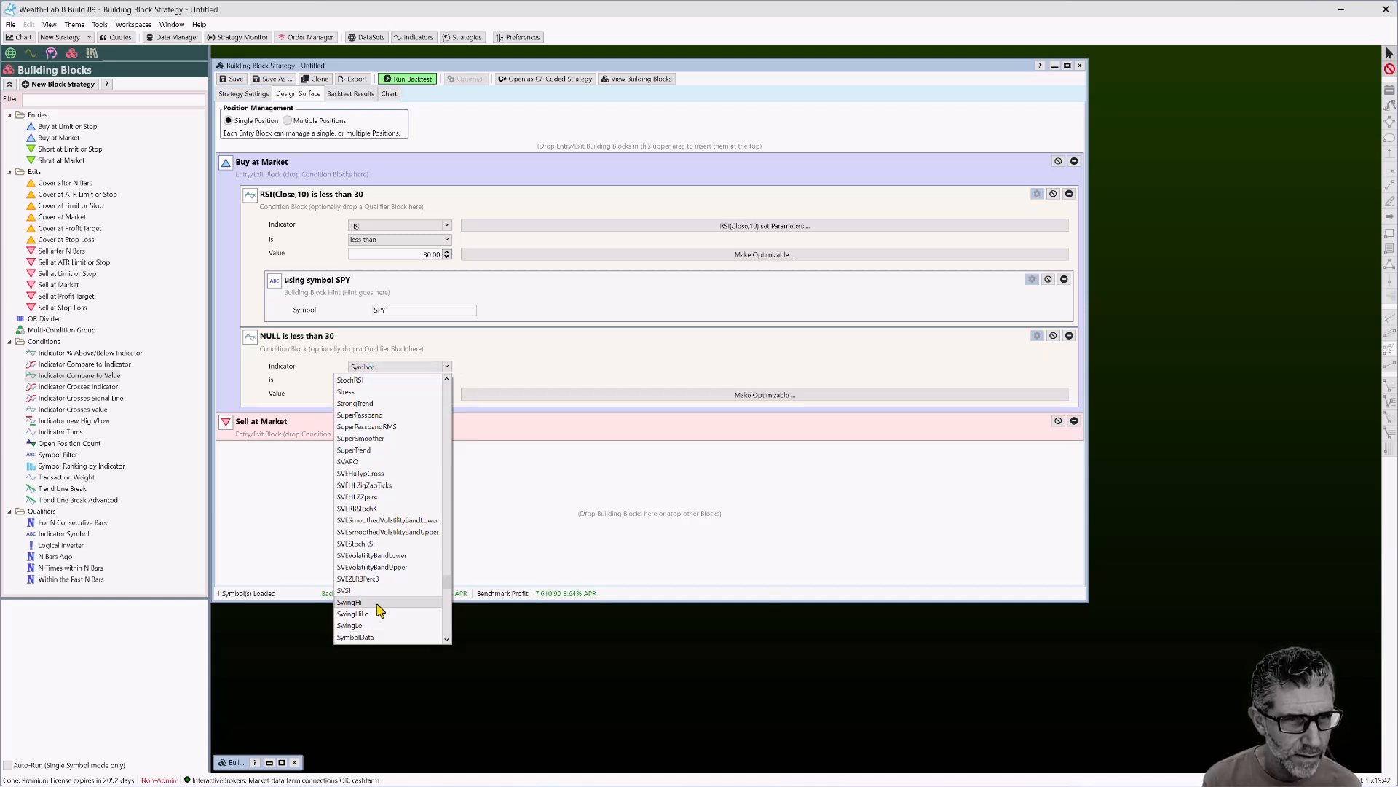
type("Ind")
key("Return")
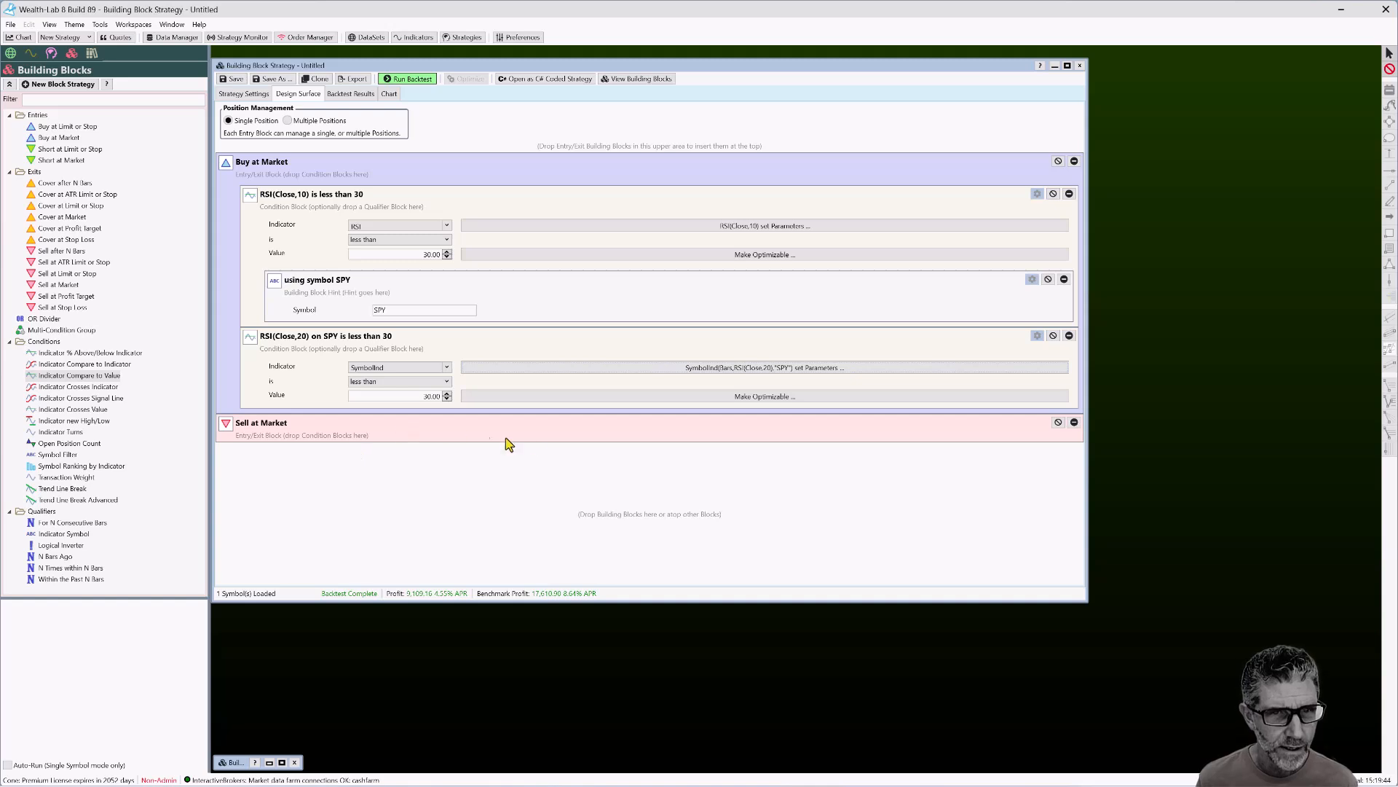
left_click(725, 368)
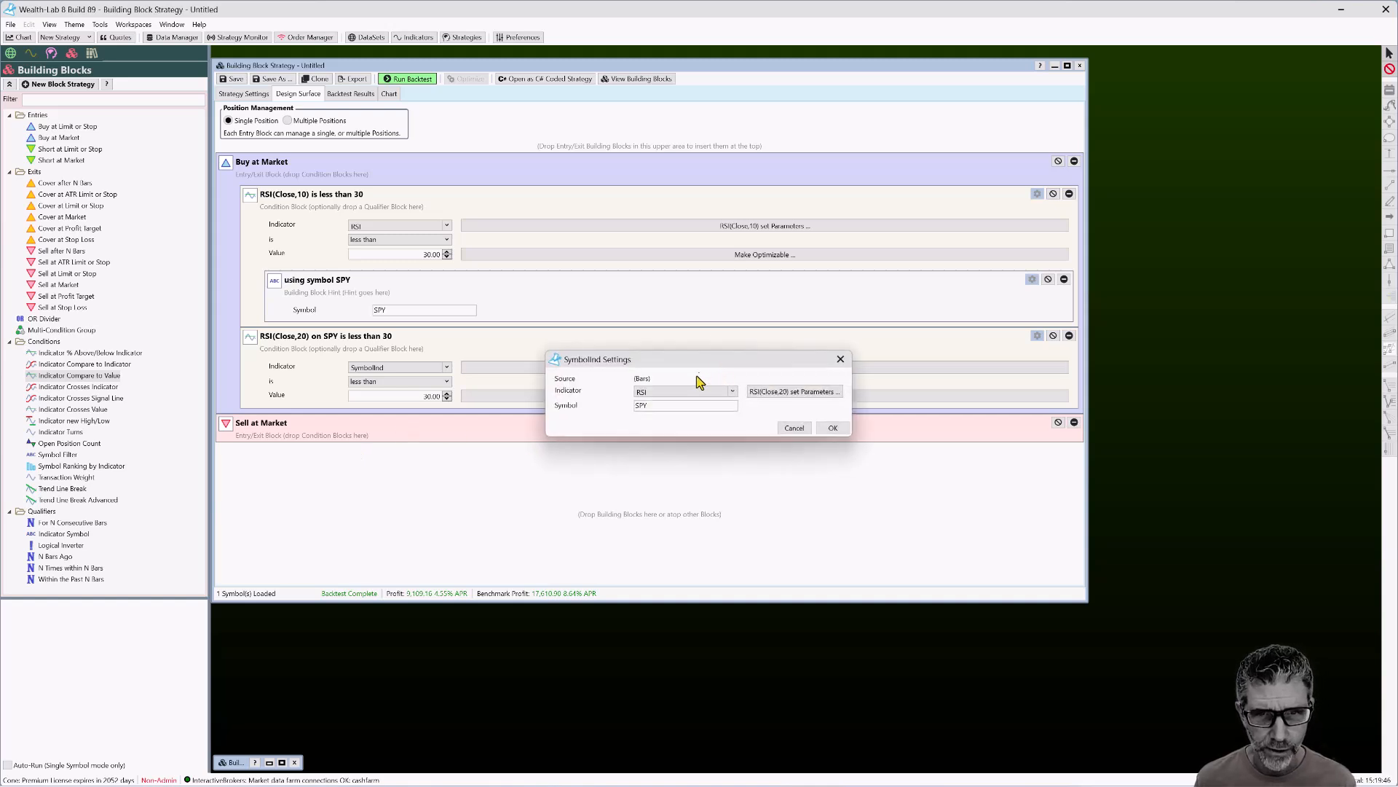
left_click(784, 393)
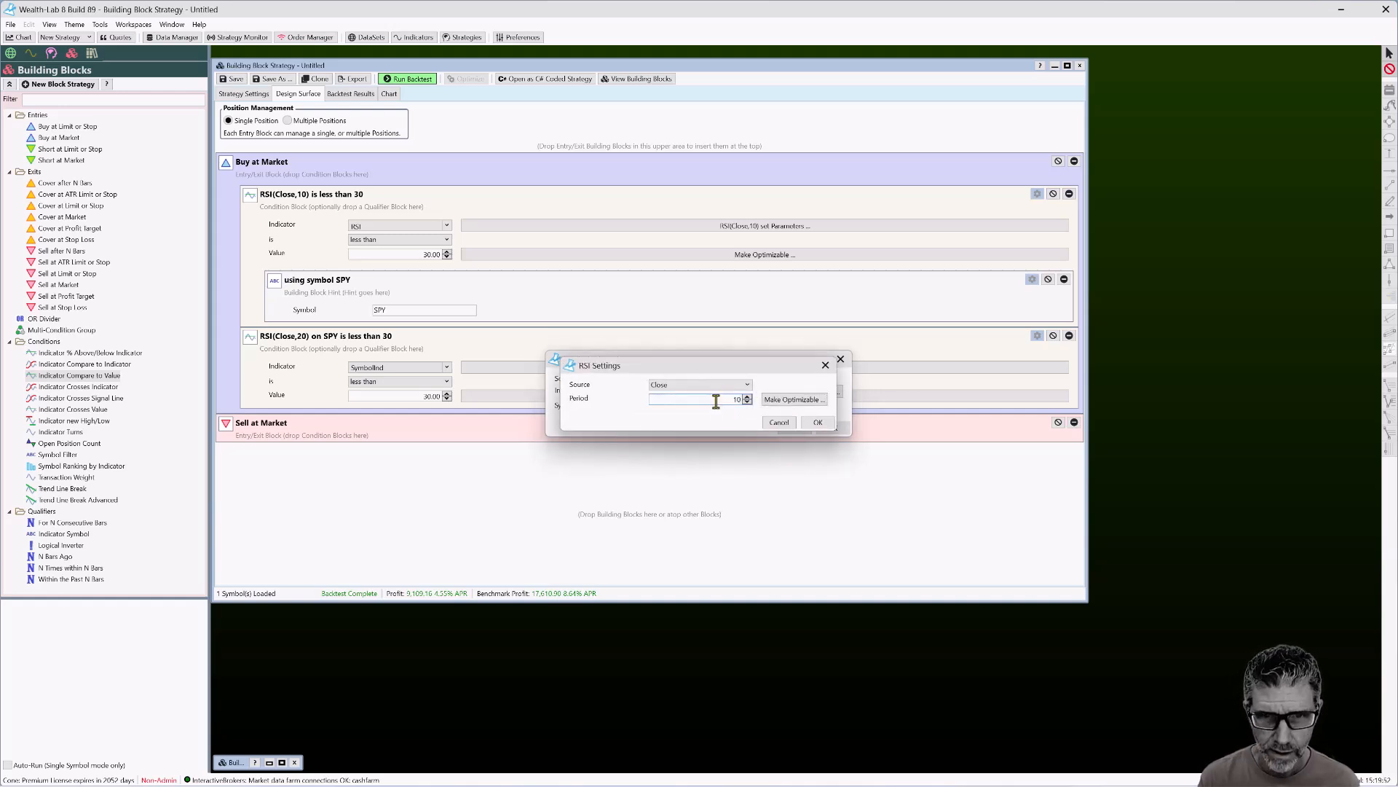
left_click(818, 422)
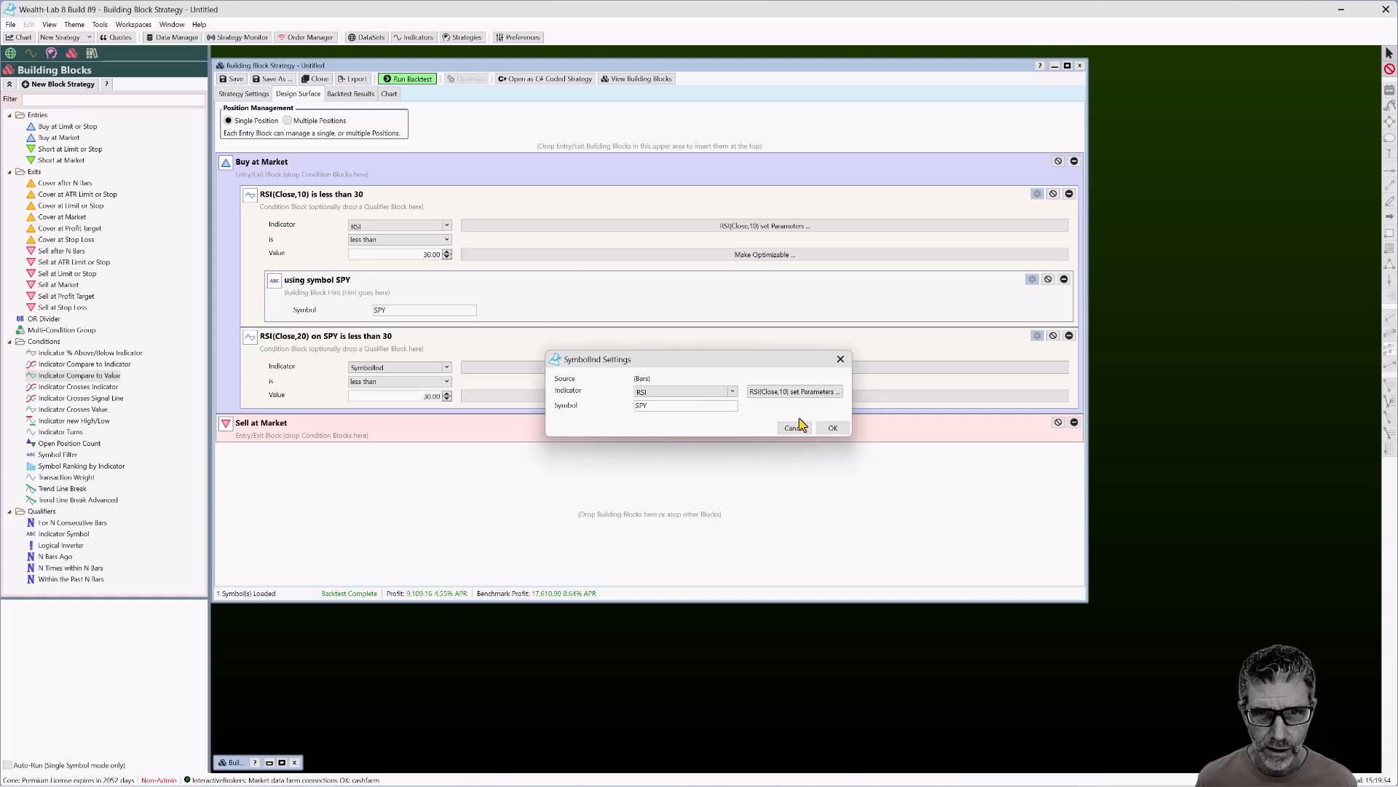
double_click(655, 406)
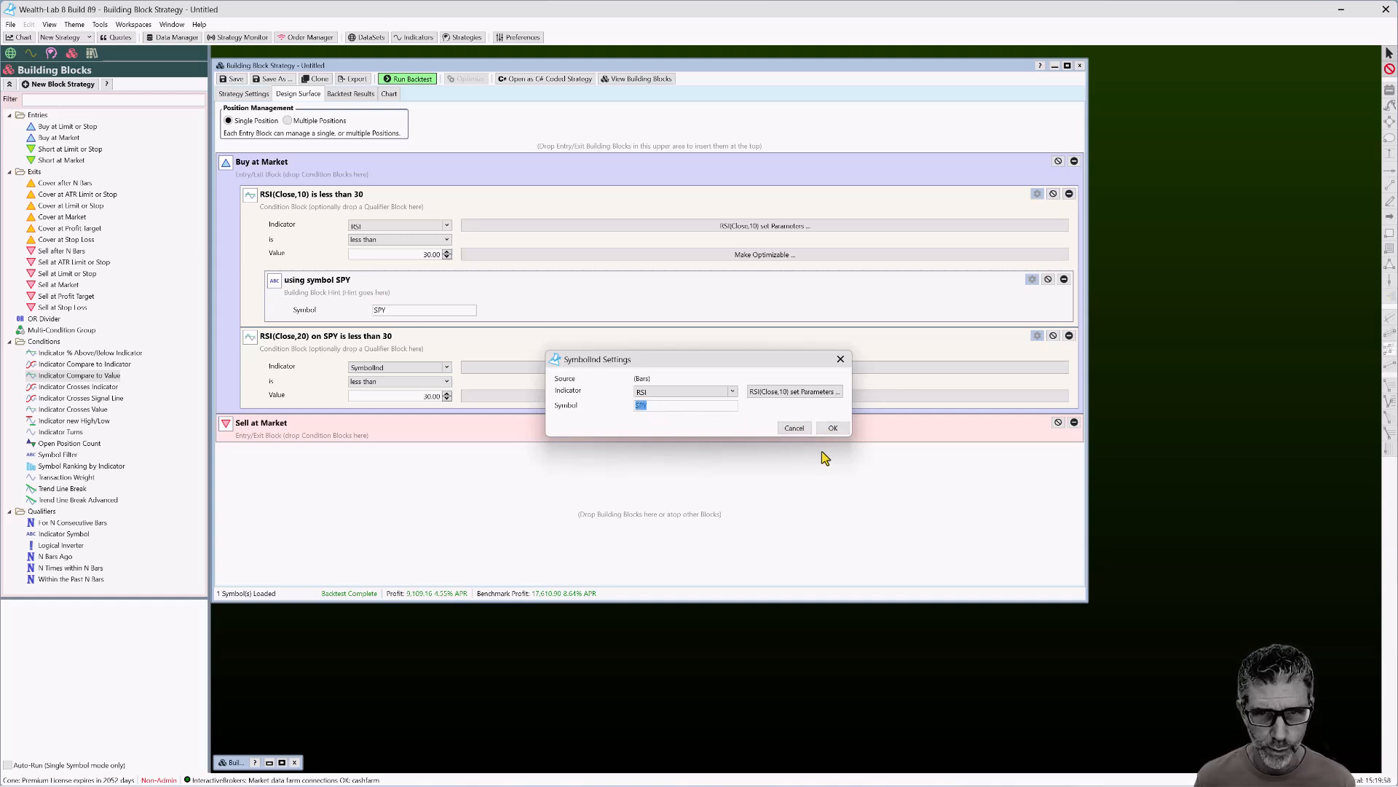
Require the SPY RSI condition for 2 consecutive bars, disable the first condition, and backtest: profit 7,033.72
left_click(833, 428)
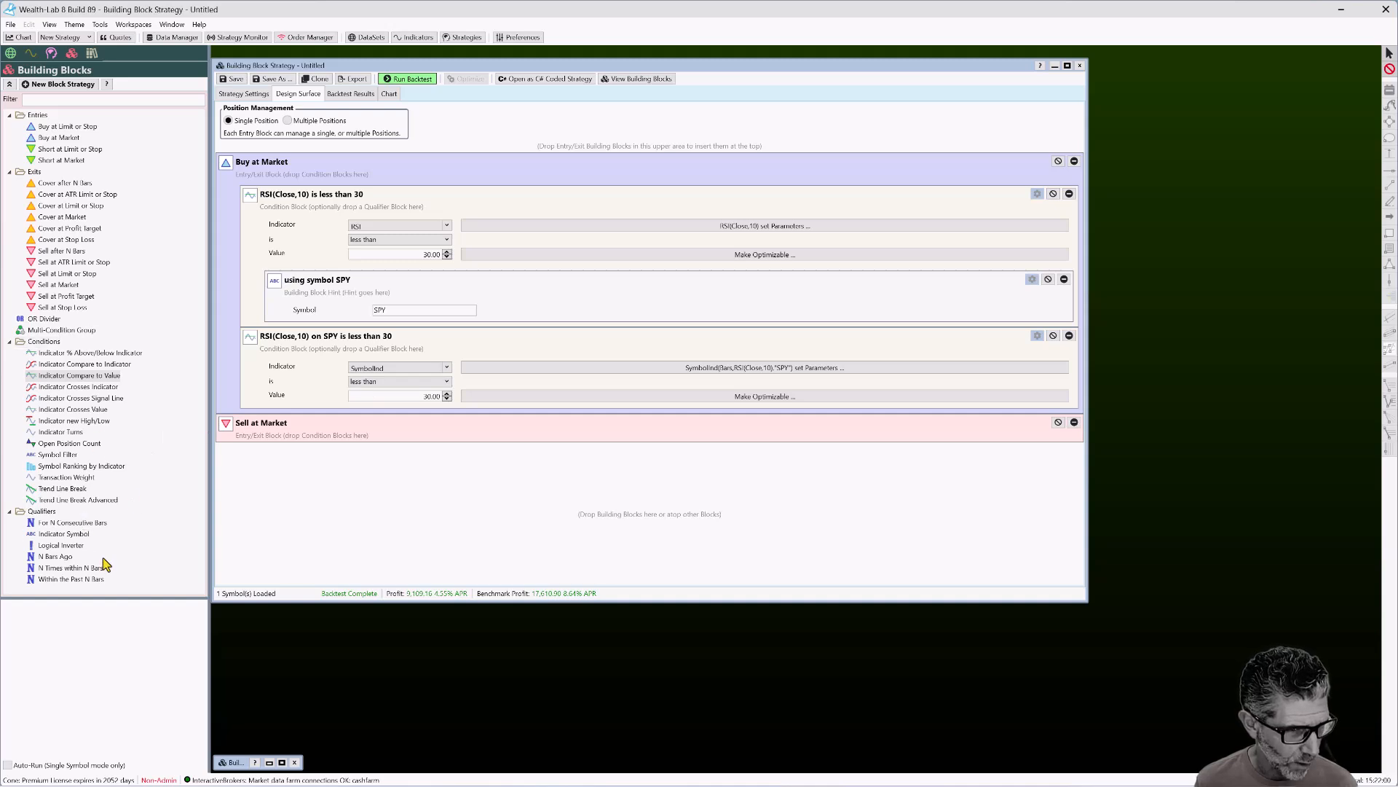
left_click_drag(69, 522, 466, 423)
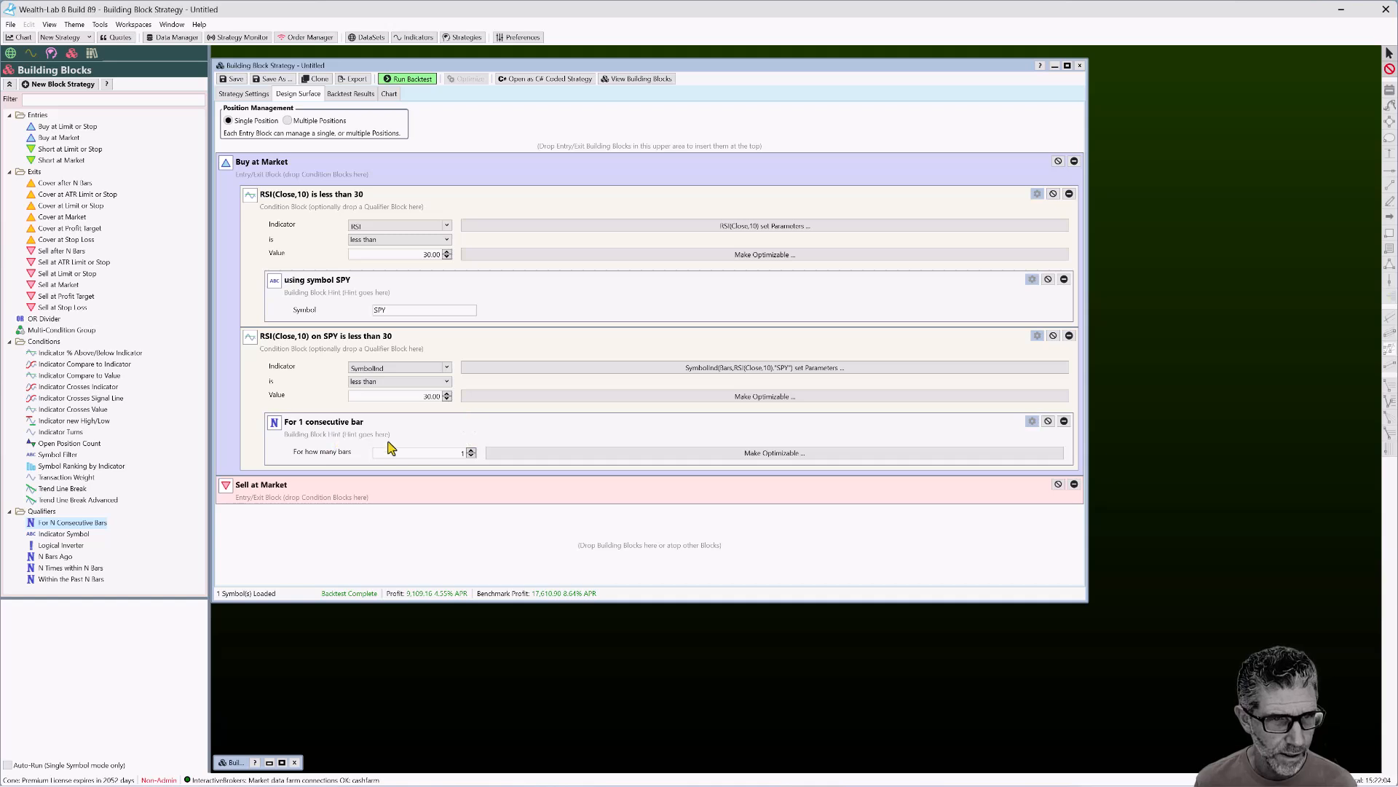
left_click(471, 449)
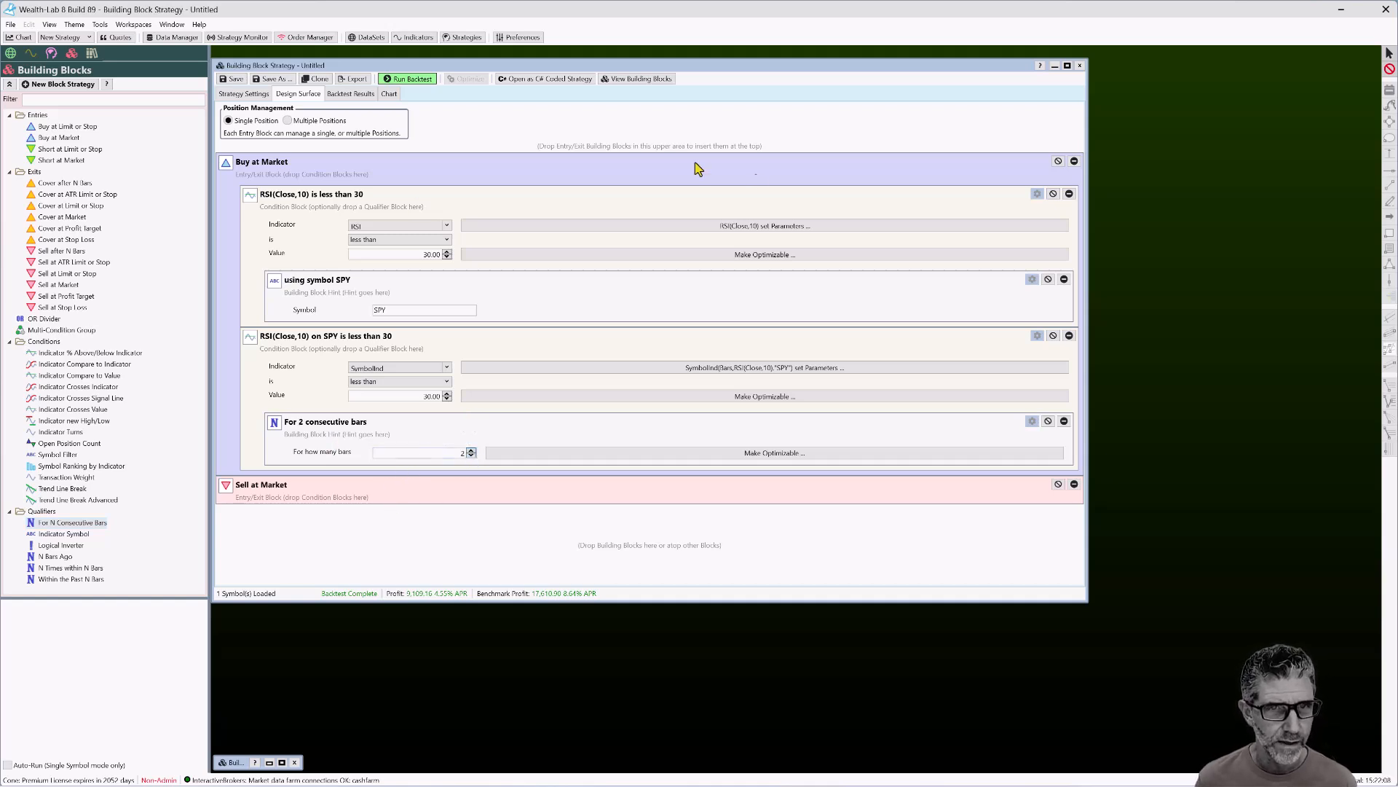
left_click(1053, 193)
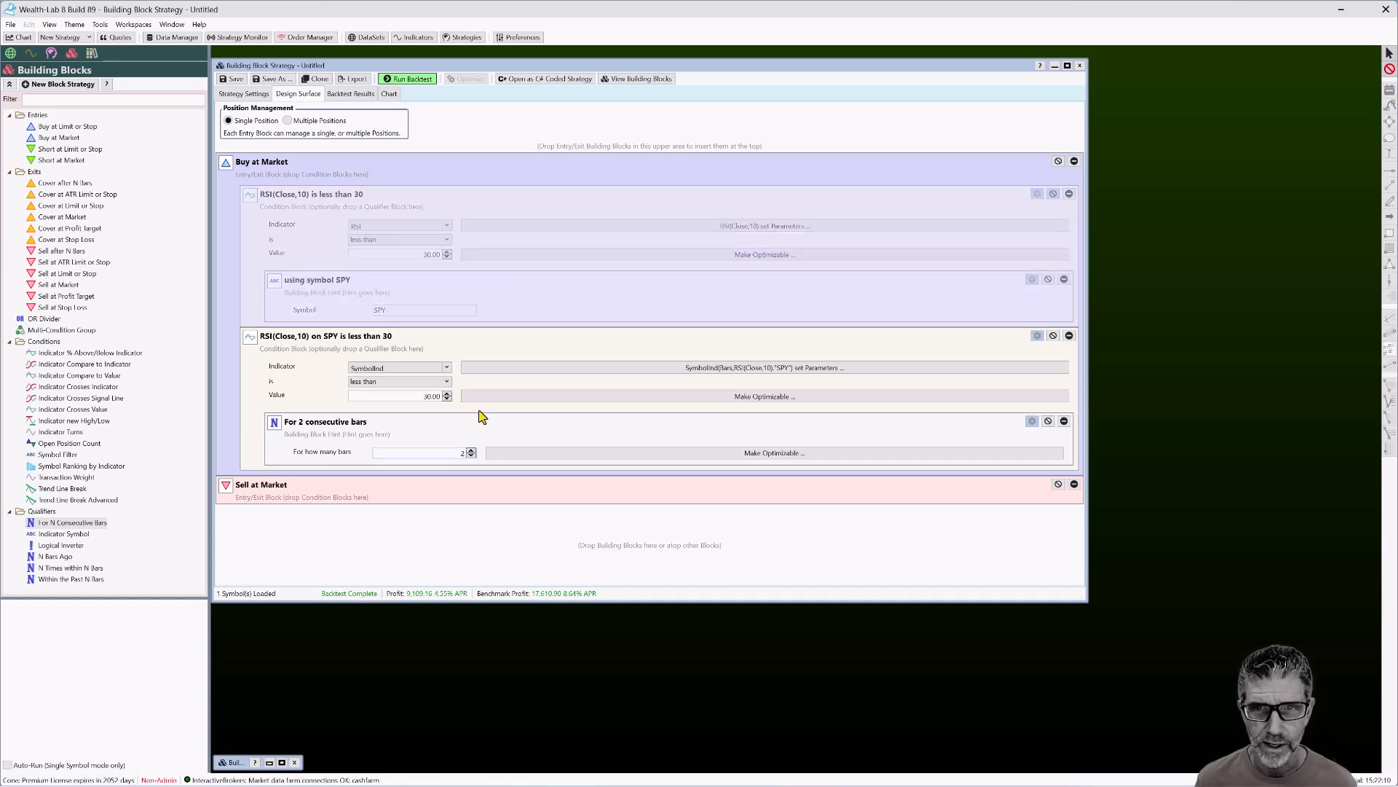
left_click(409, 79)
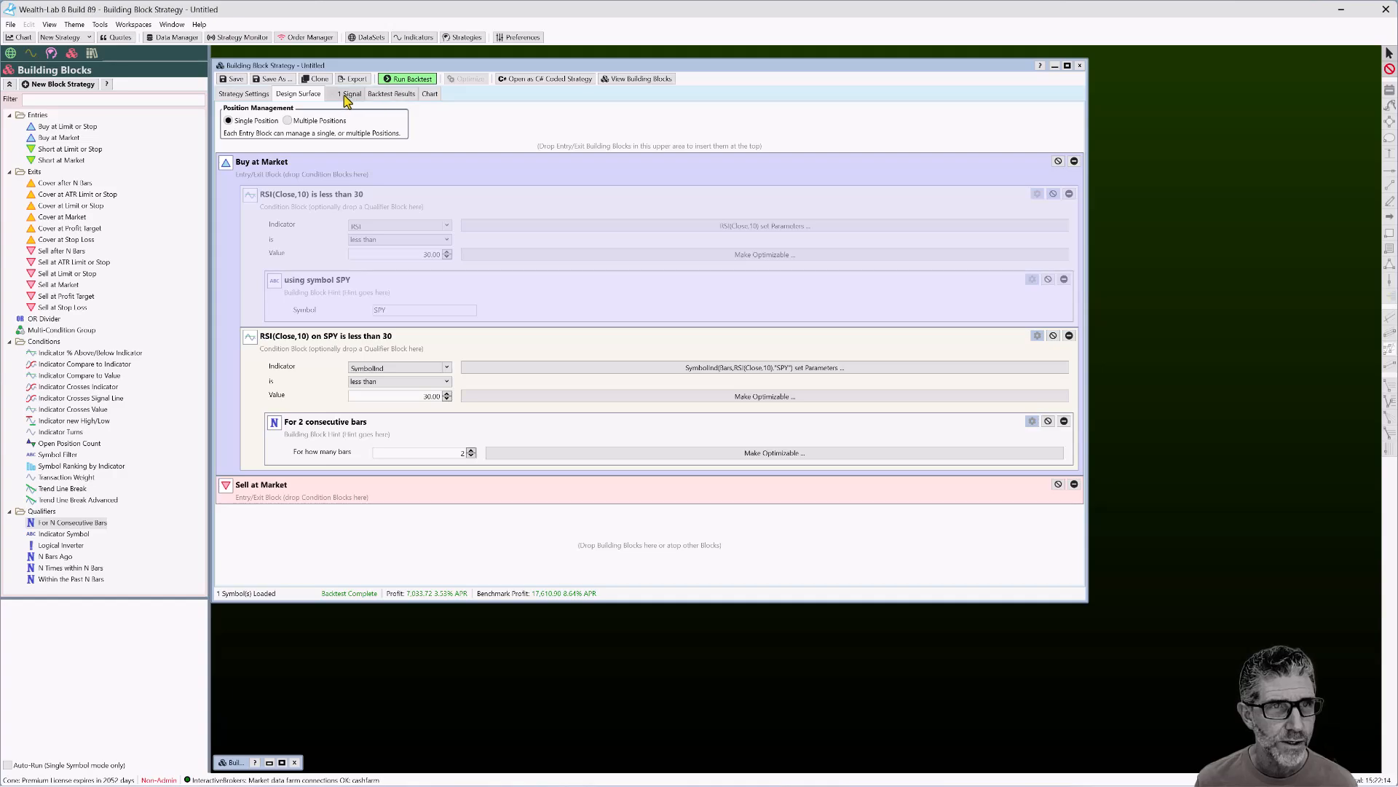
left_click(430, 93)
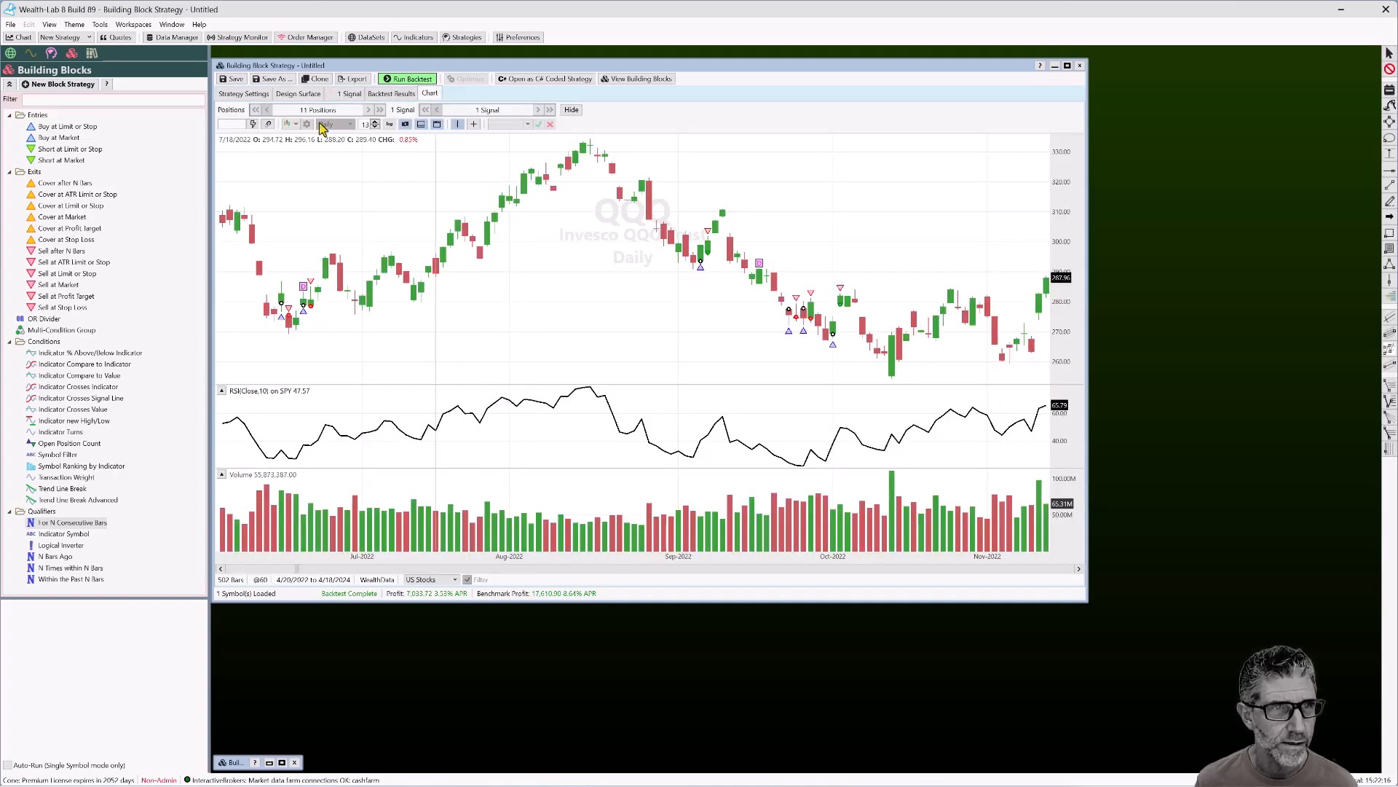
left_click(368, 109)
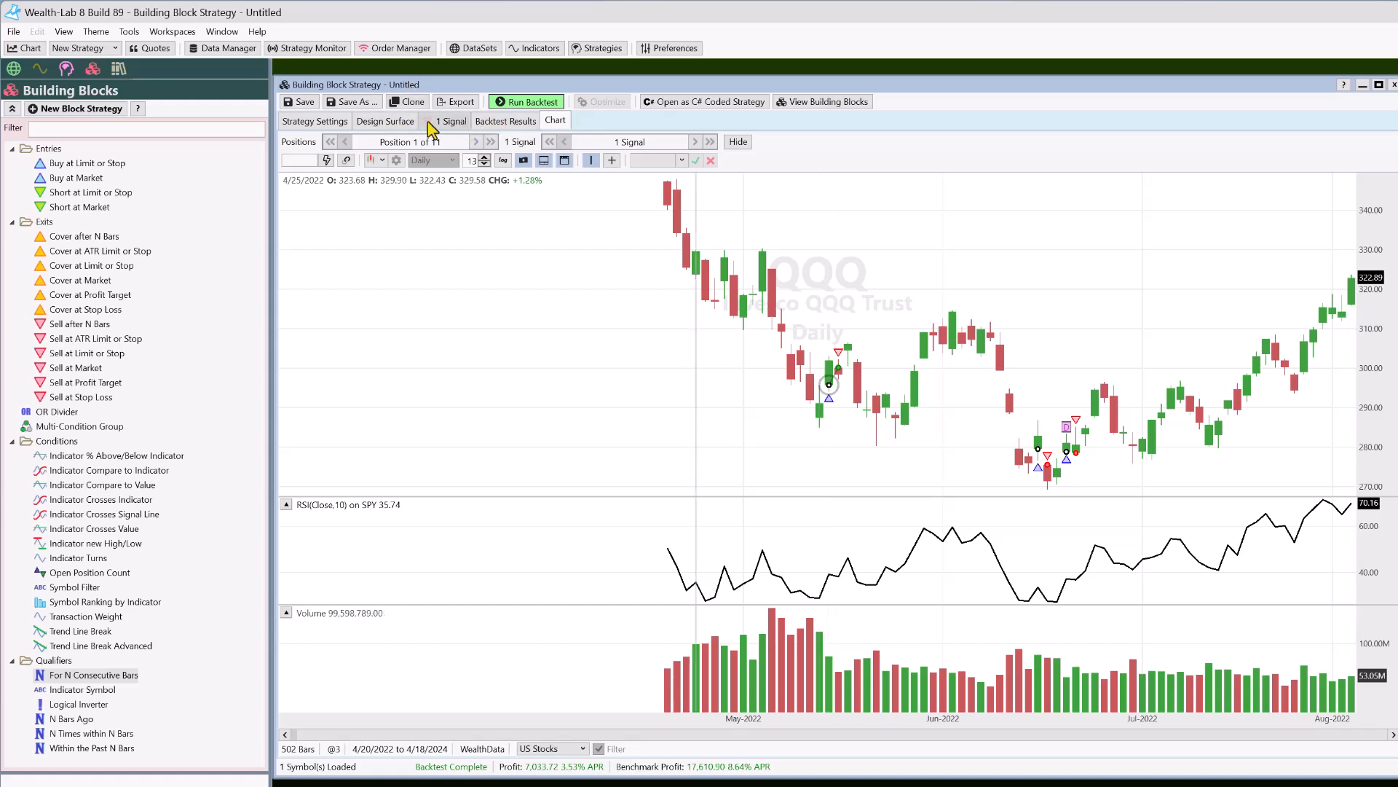
left_click(385, 121)
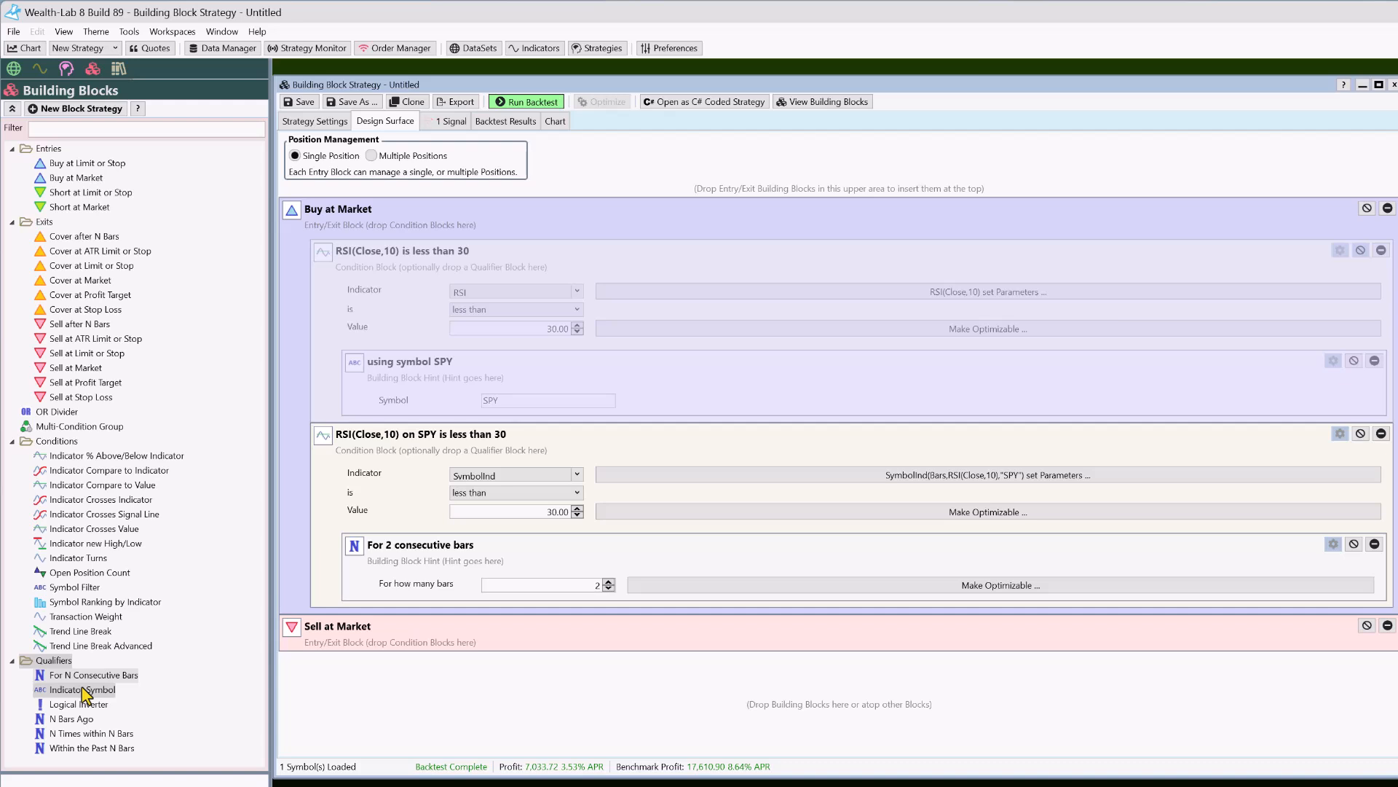
Read the SymbolInd description, then qualify the single RSI(Close,10)<30 condition with a Logical Inverter
left_click(40, 67)
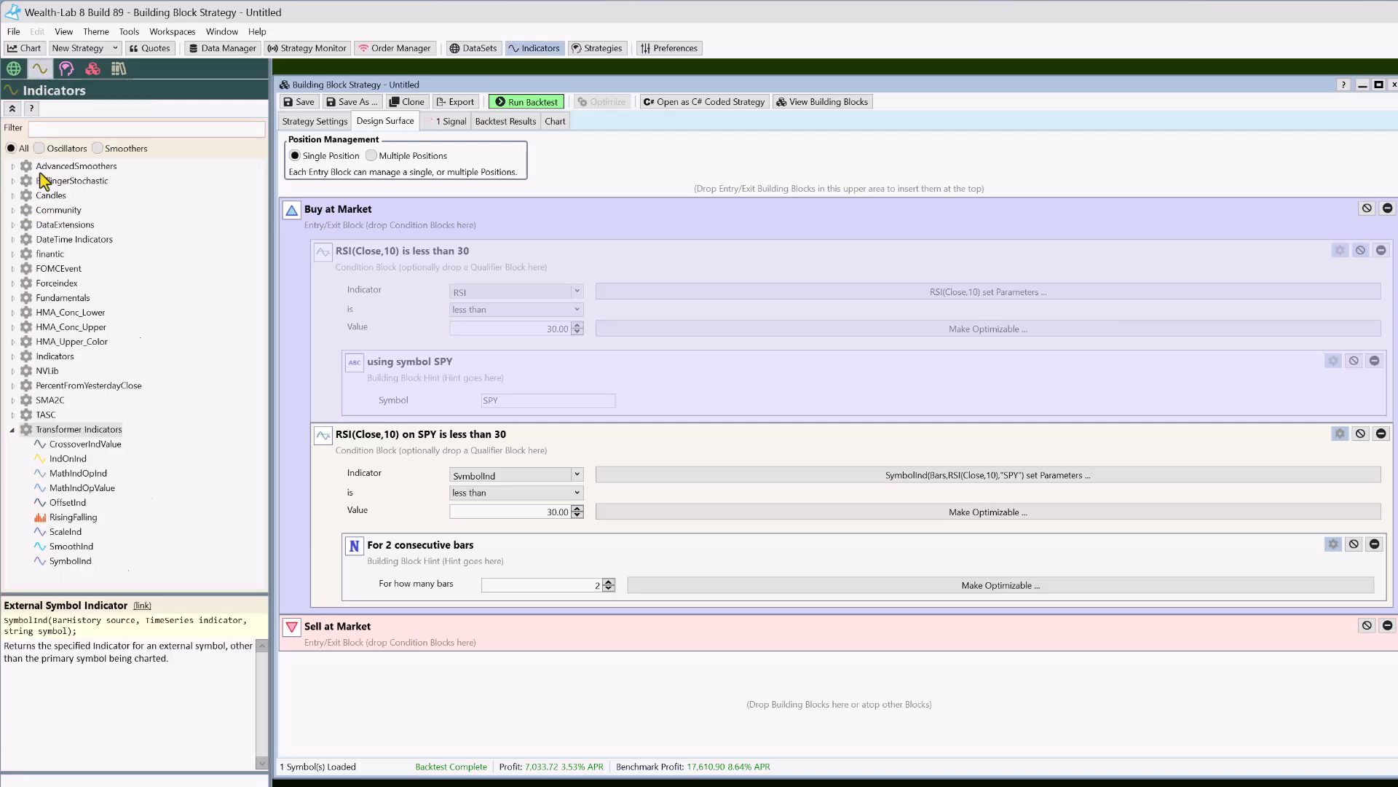
left_click(72, 561)
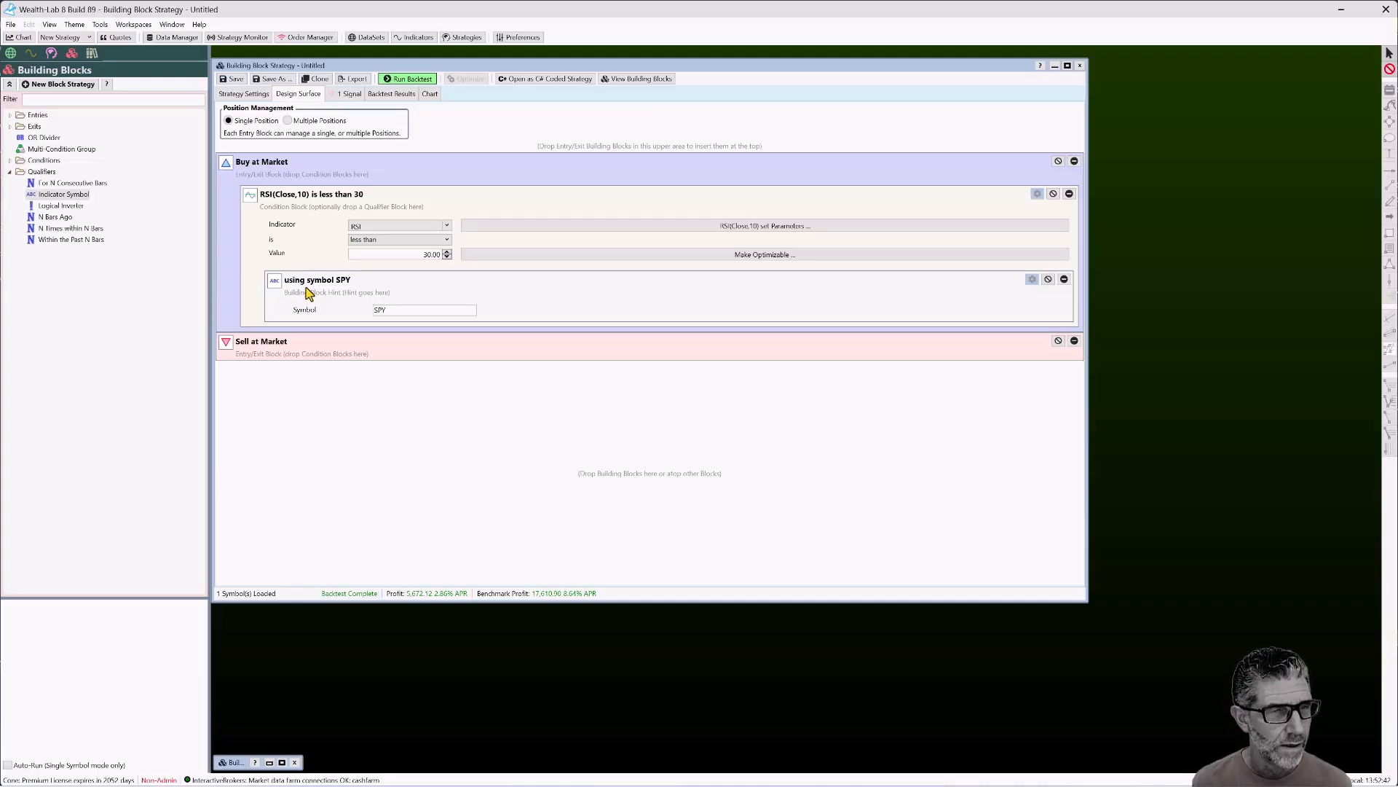
left_click(57, 204)
left_click_drag(58, 209, 517, 203)
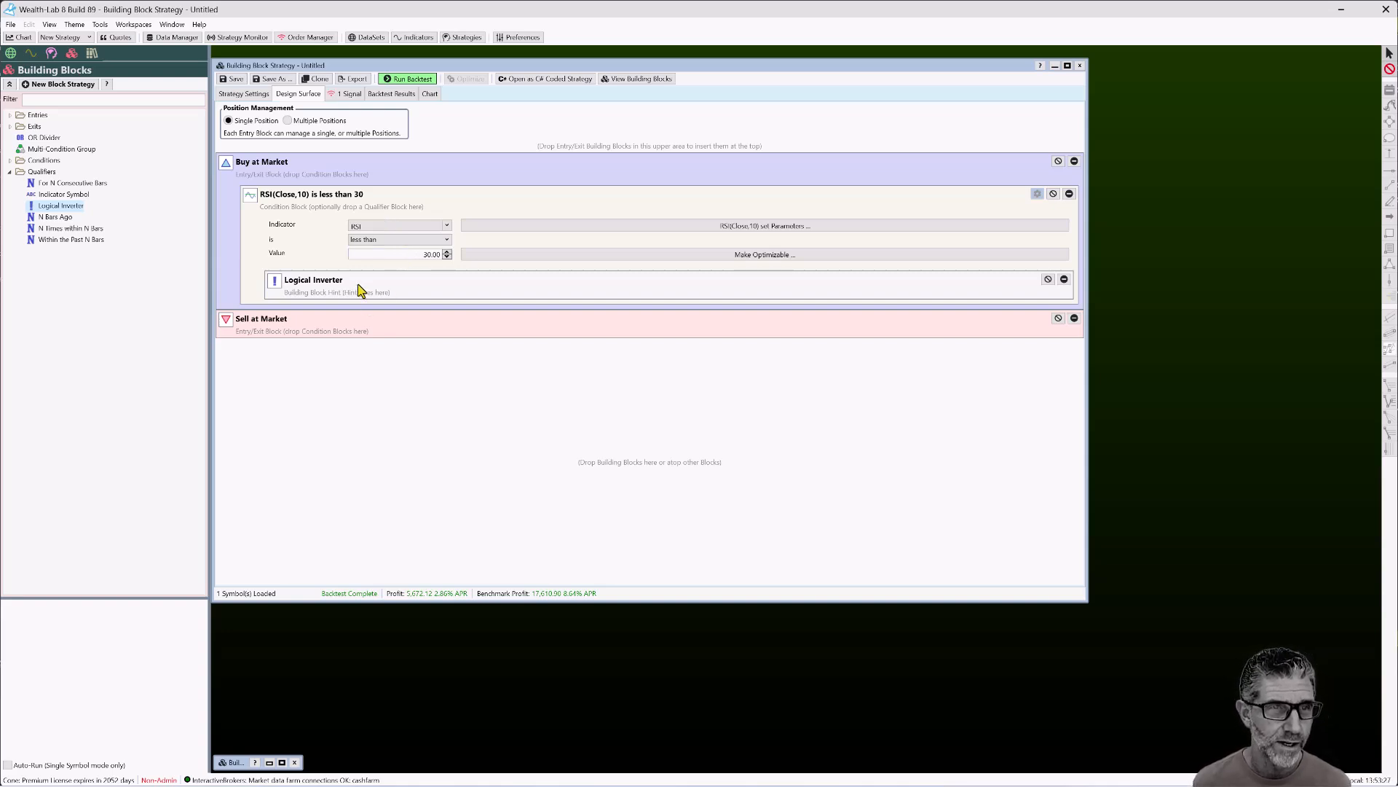
Backtest the inverted RSI(Close,10) rule (profit 812.46, 0.41% APR) and review its chart signals
left_click(404, 82)
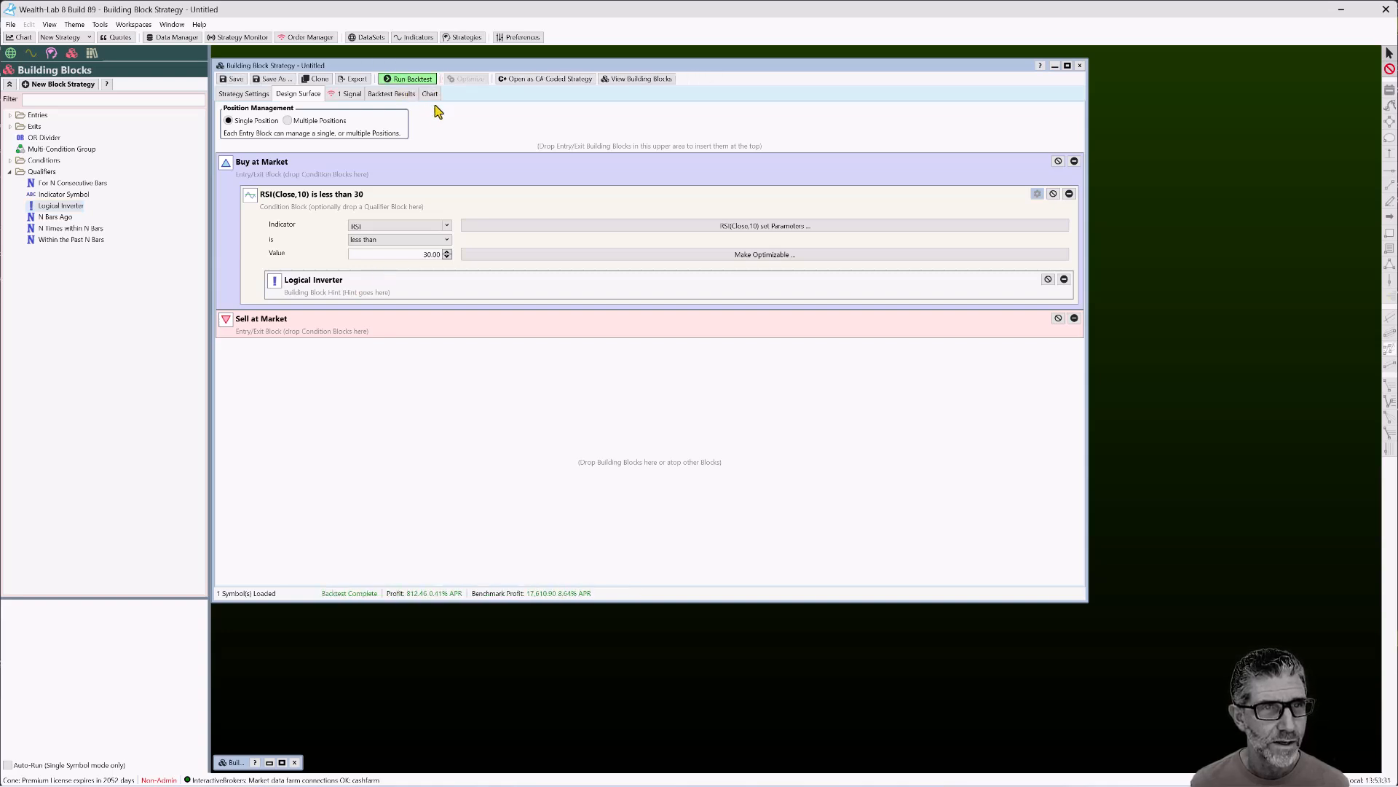
left_click(431, 94)
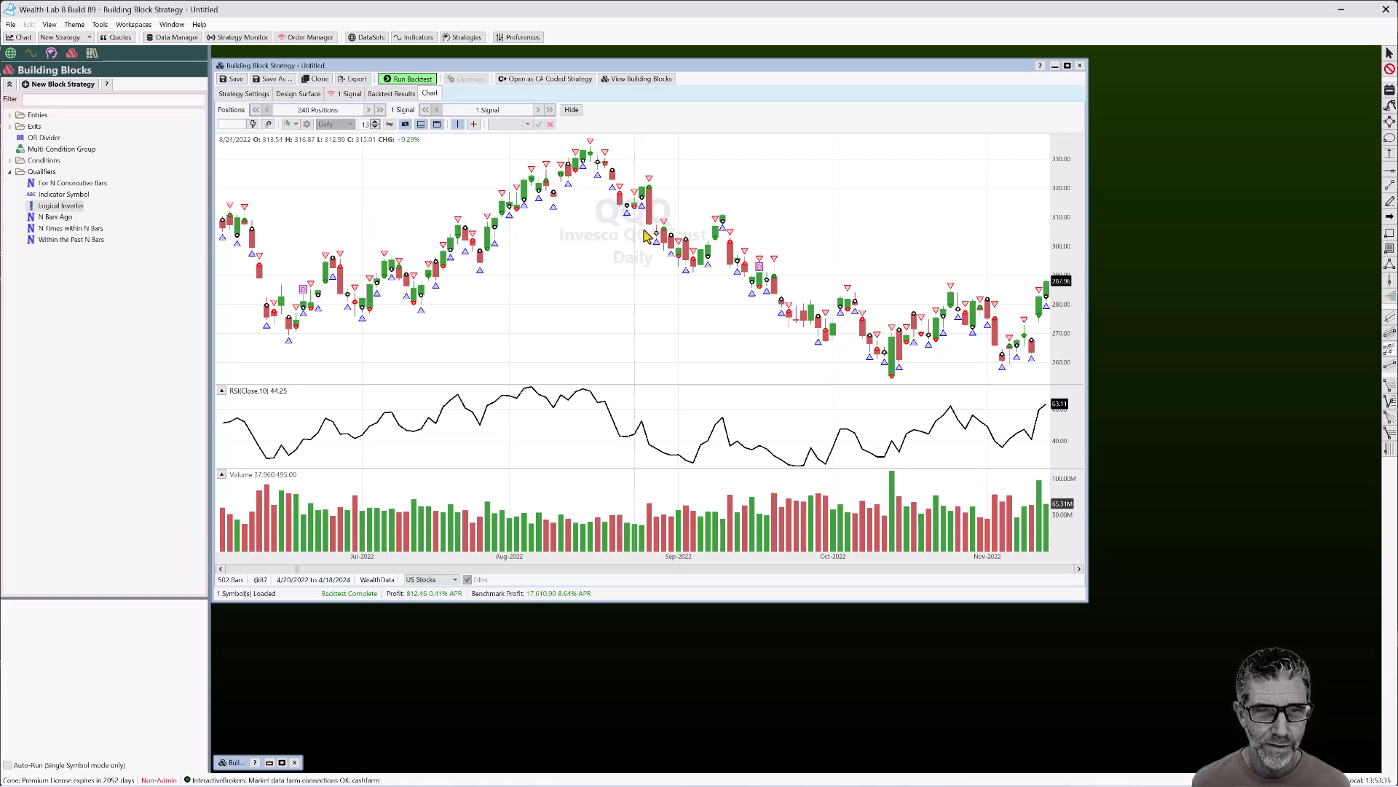
mouse_move(691, 252)
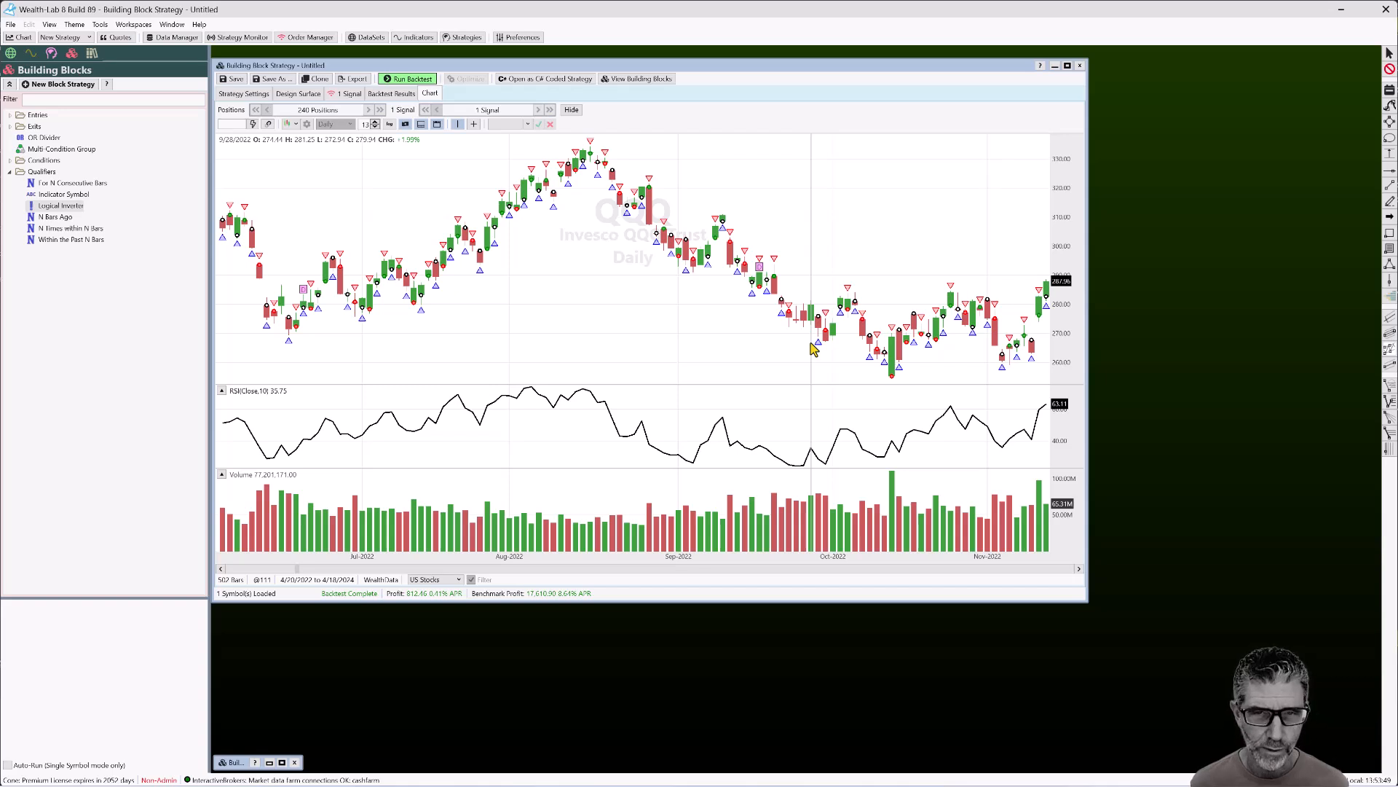
mouse_move(820, 351)
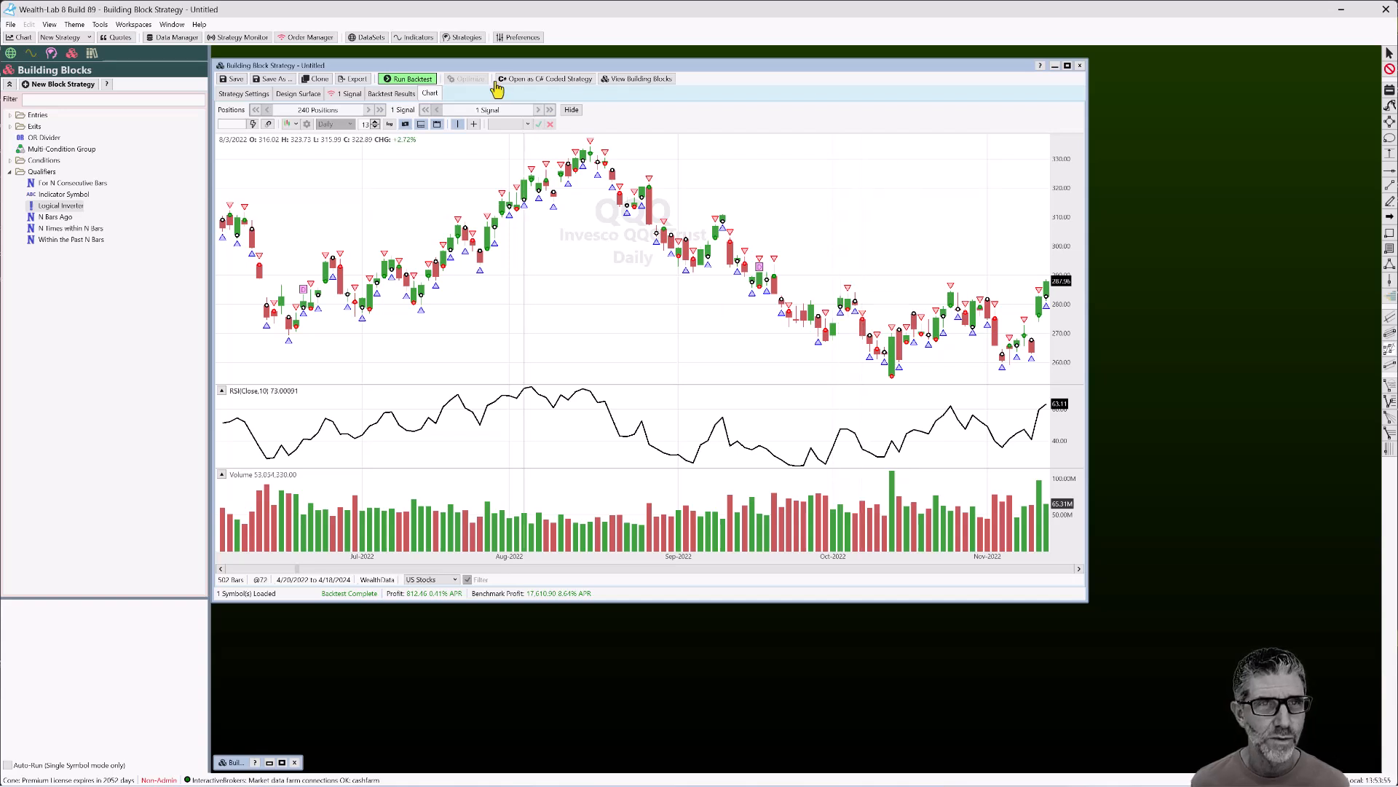
left_click(291, 95)
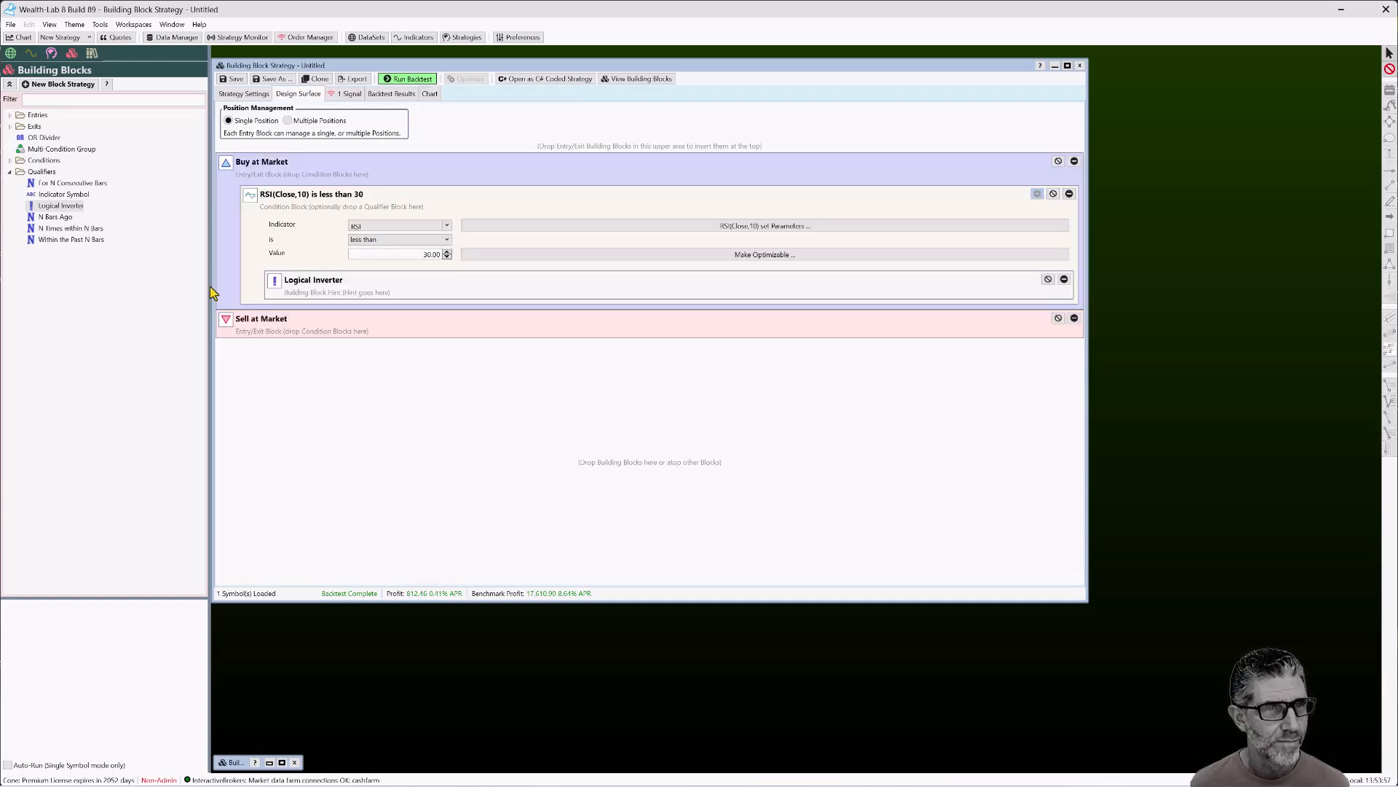
Qualify the RSI condition as 3 bars ago and backtest it, reviewing the 10 trades on QQQ
left_click_drag(58, 220, 427, 203)
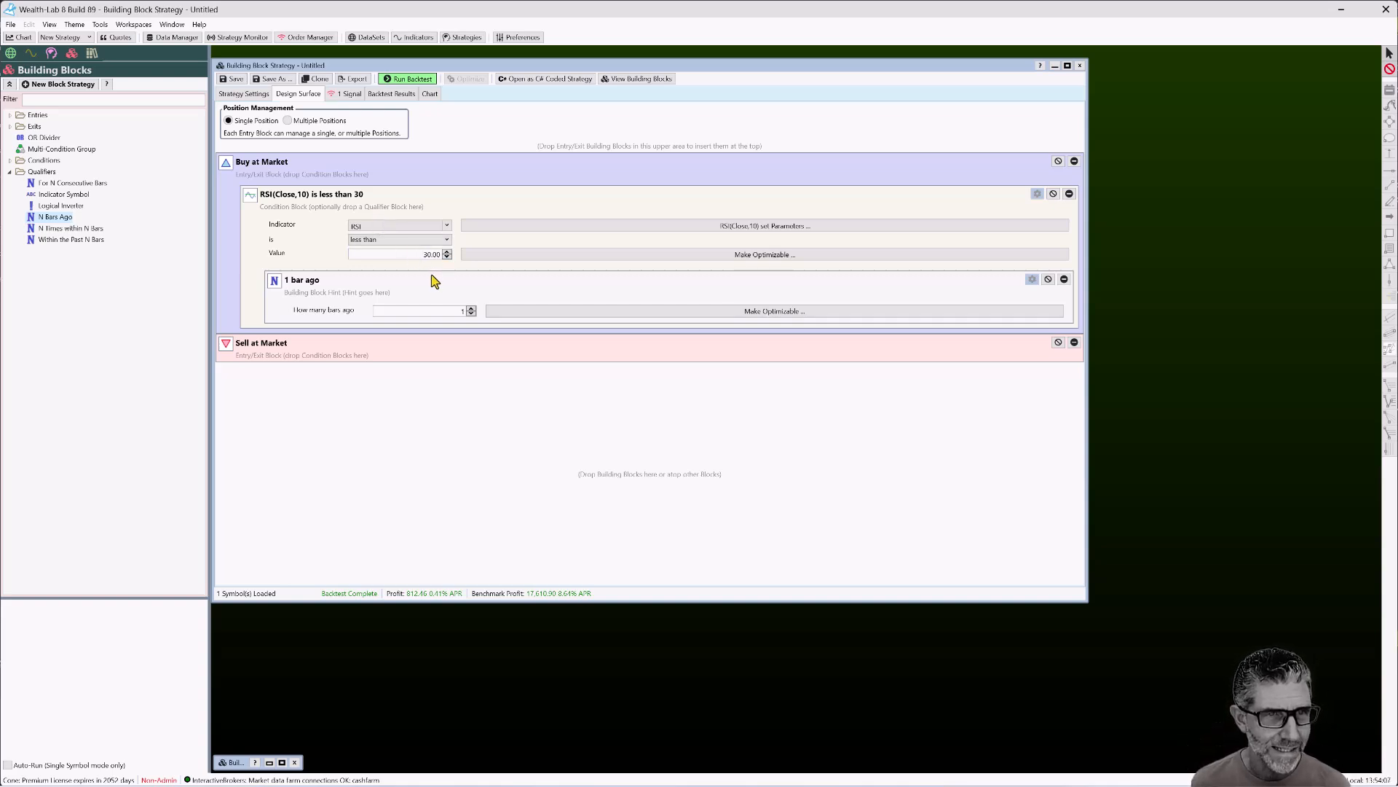
left_click(471, 308)
left_click(471, 308)
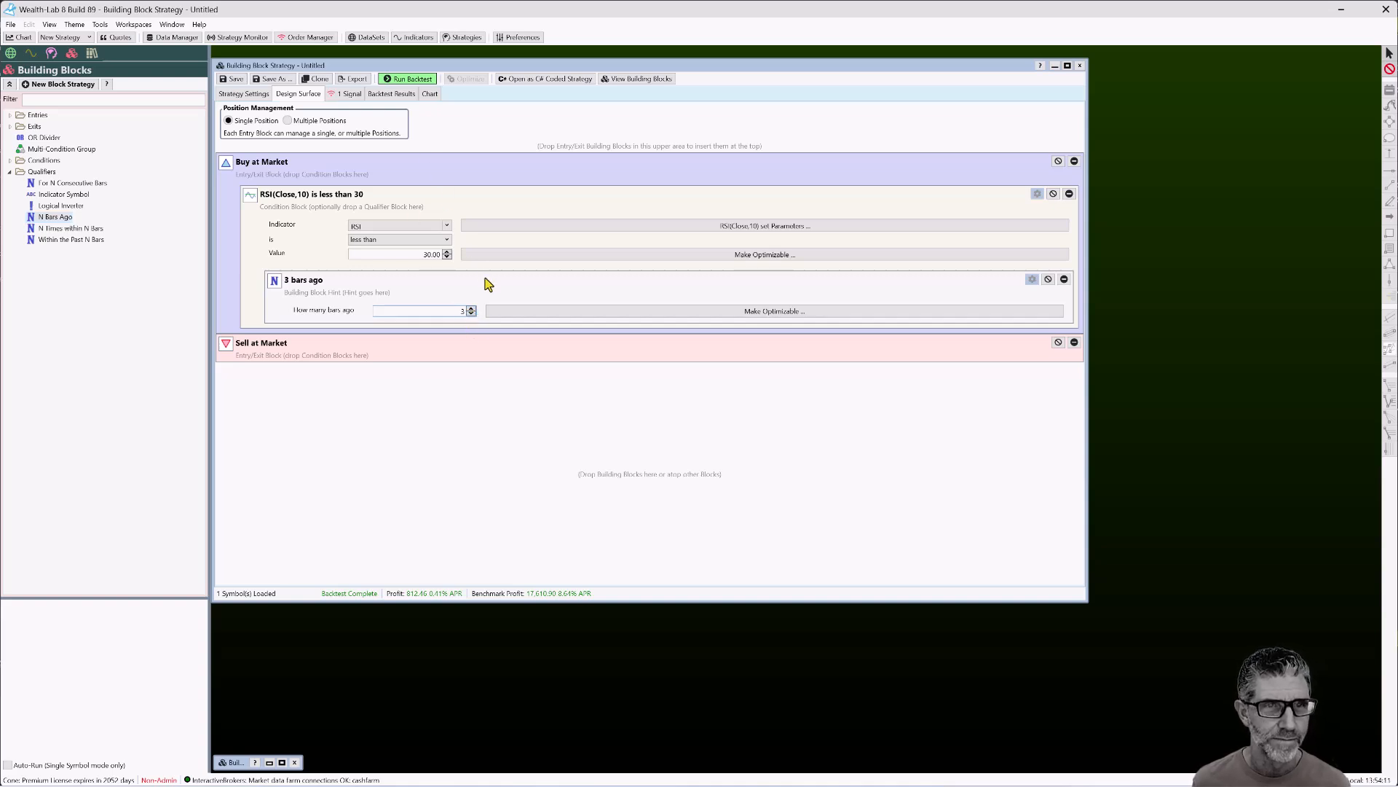
left_click(409, 80)
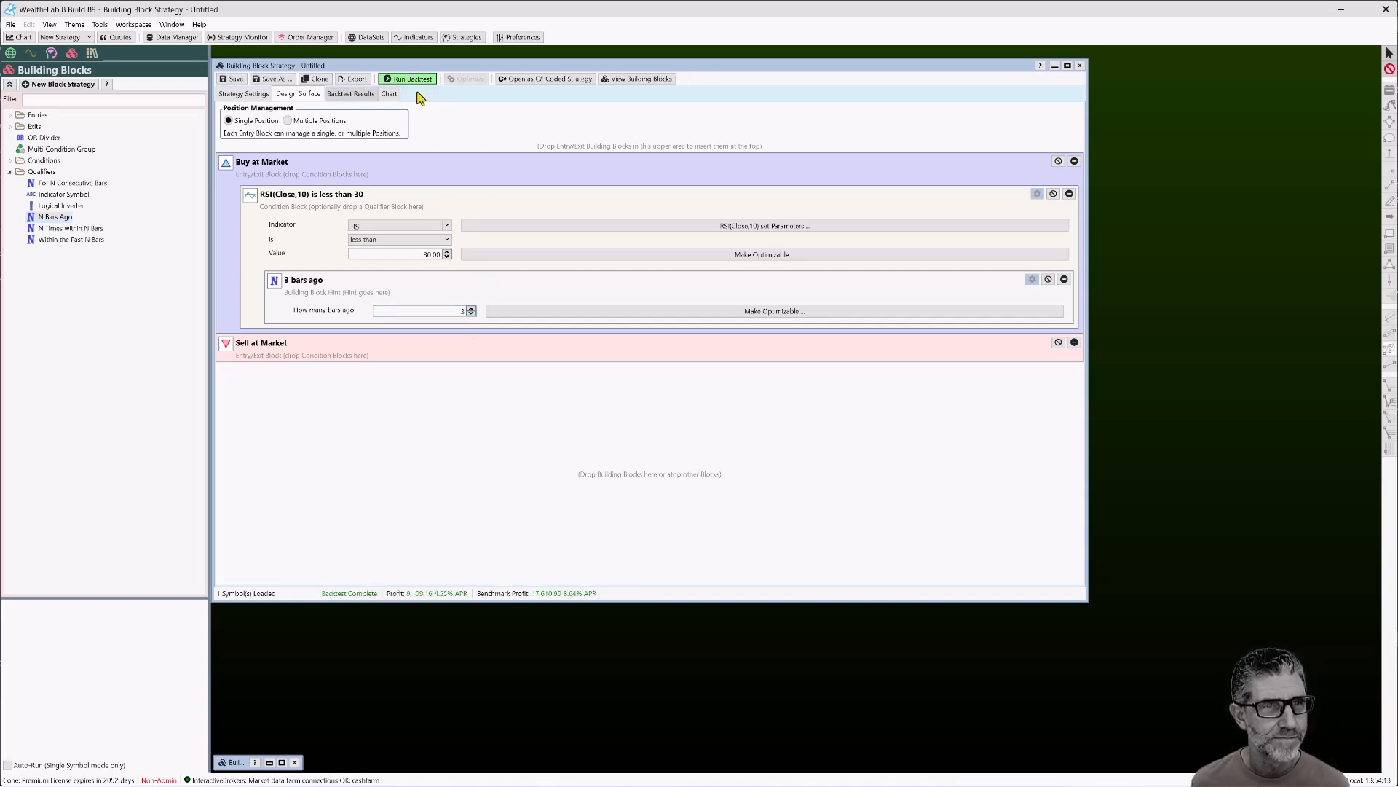
left_click(389, 94)
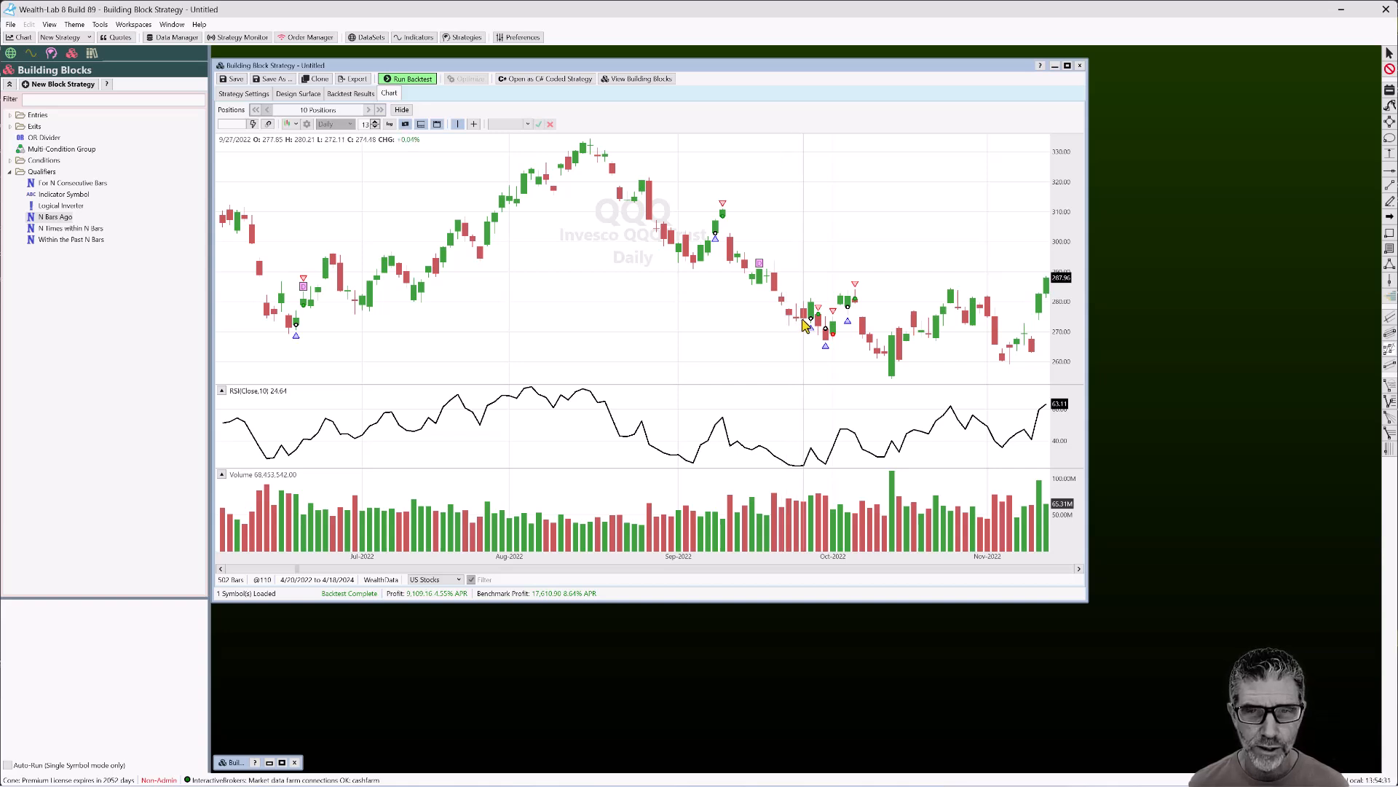
right_click(801, 320)
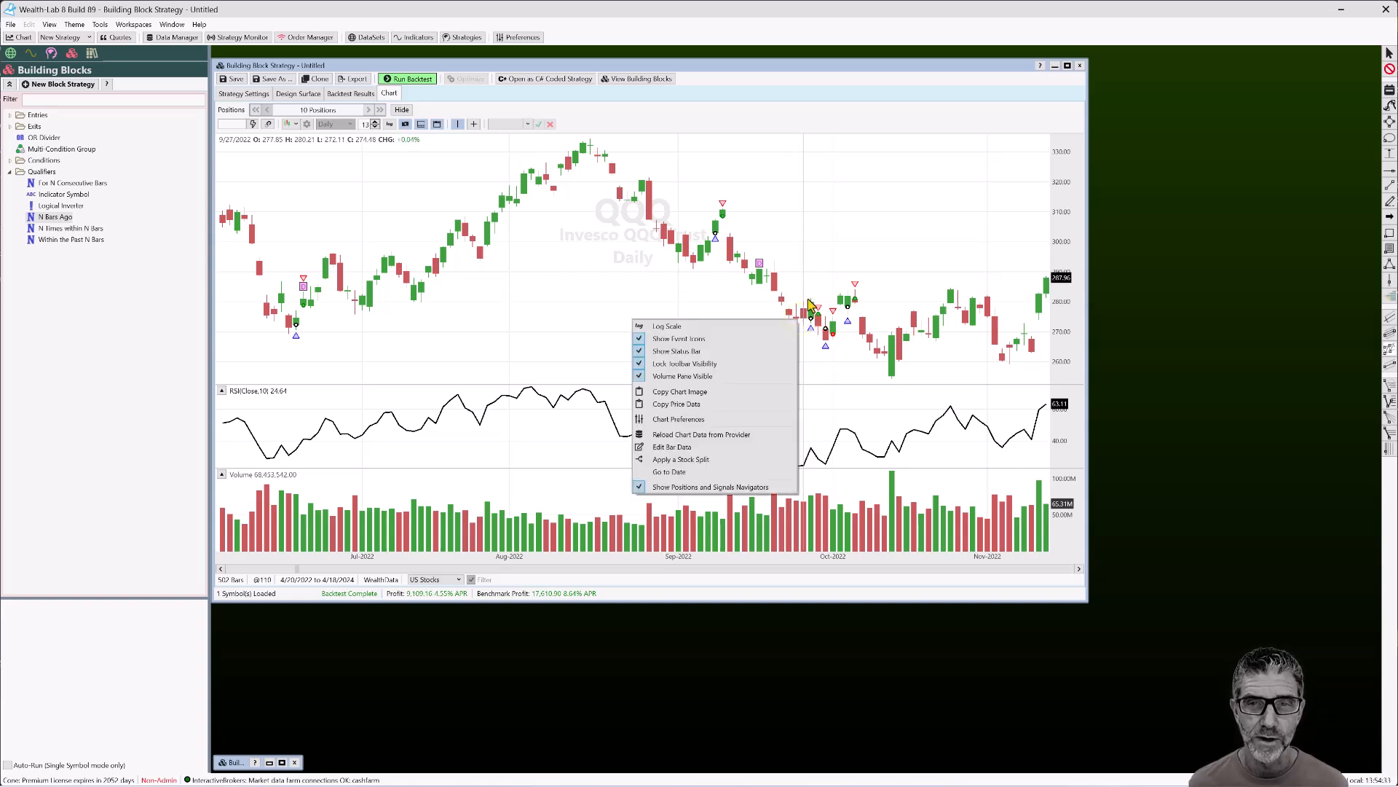
Try the N Times within N Bars and Within the Past N Bars qualifiers on the RSI condition
left_click(300, 94)
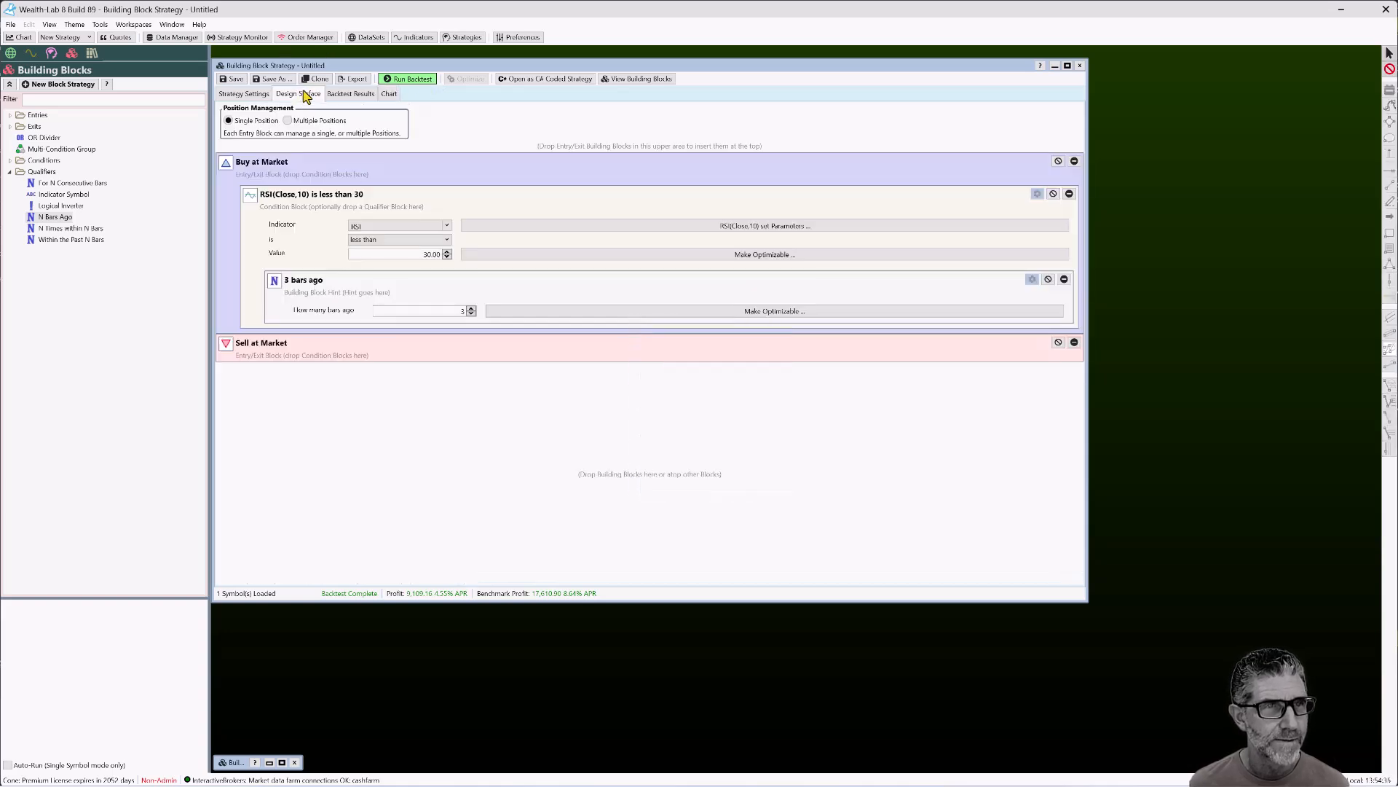
left_click_drag(65, 228, 460, 211)
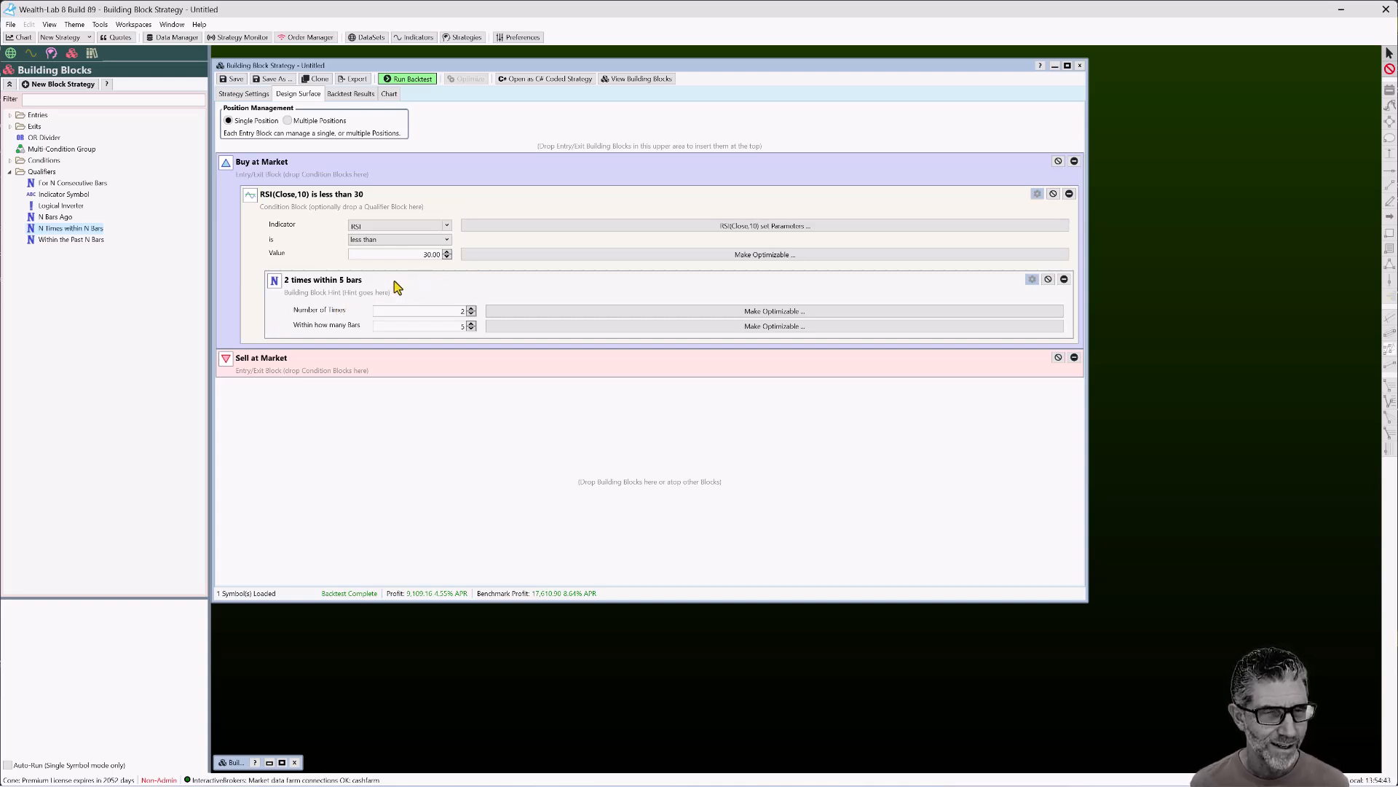
double_click(62, 240)
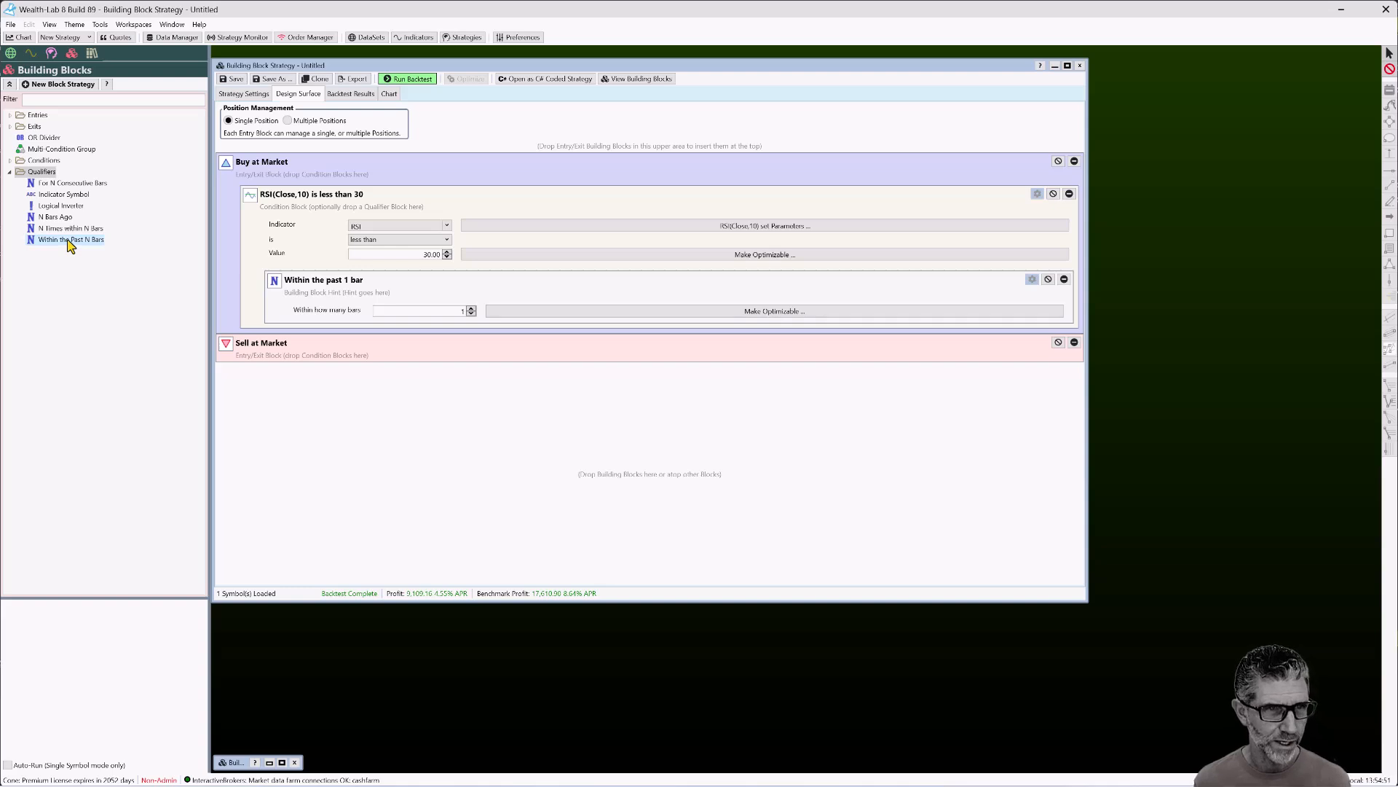
left_click_drag(70, 229, 457, 218)
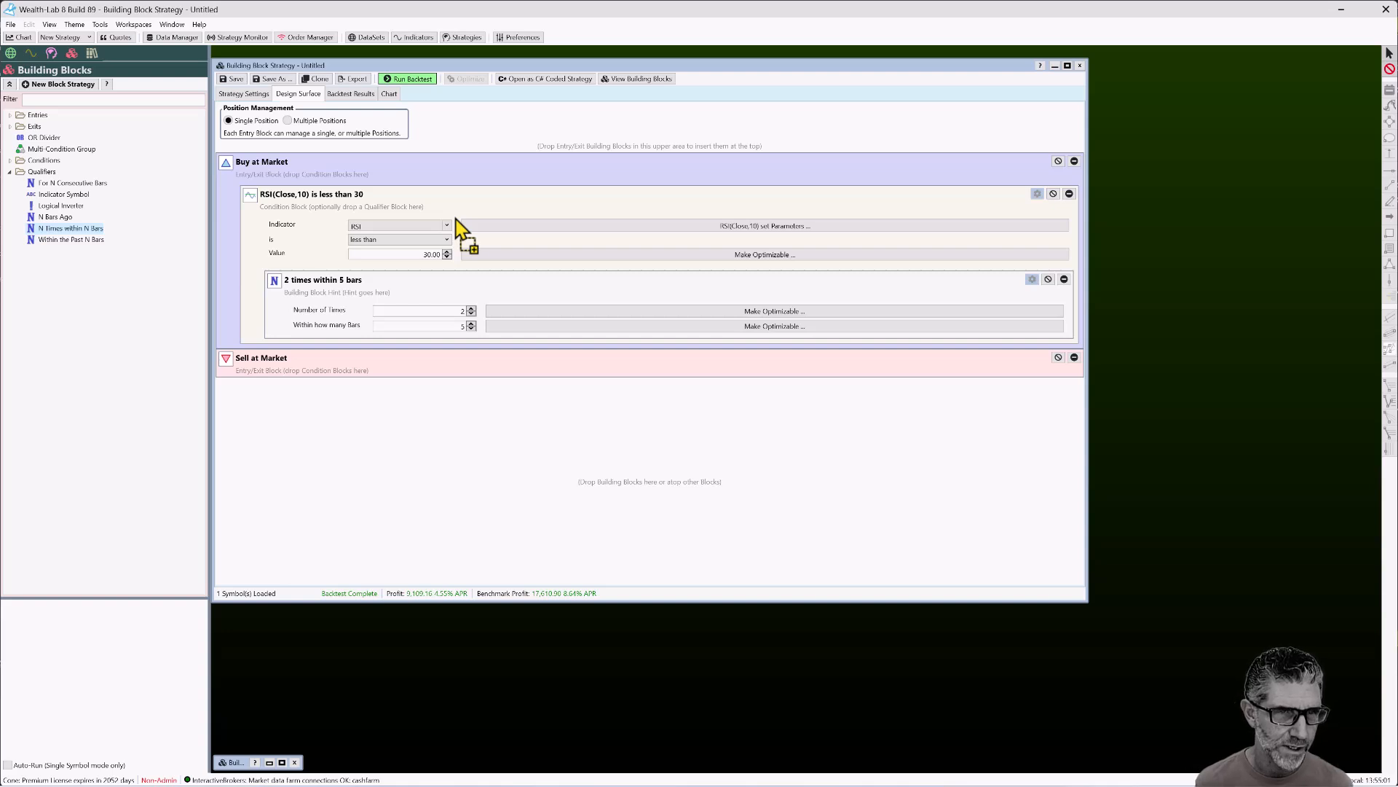
Attach Within the Past N Bars to the RSI(Close,10) condition and set it to 10 bars
left_click_drag(71, 240, 489, 244)
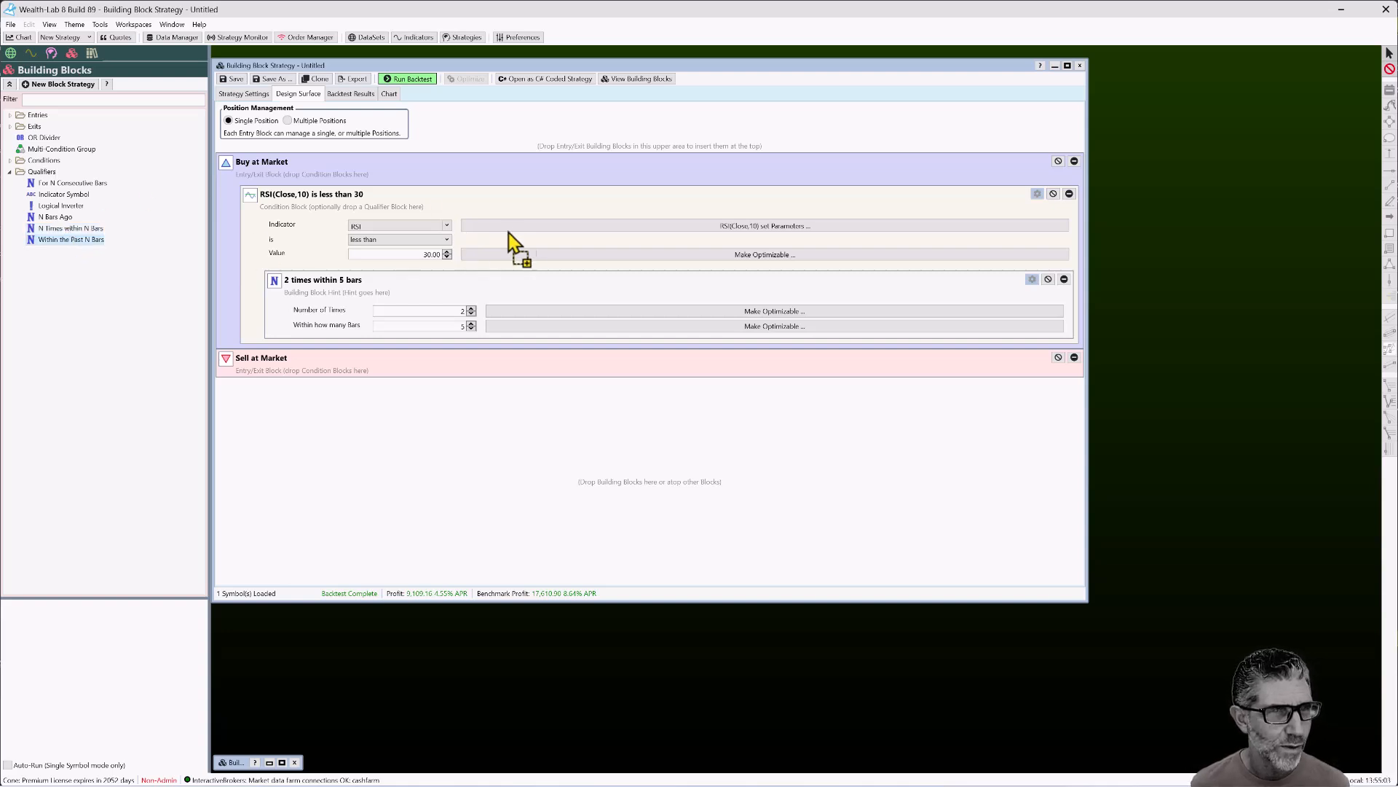
left_click_drag(530, 200, 509, 276)
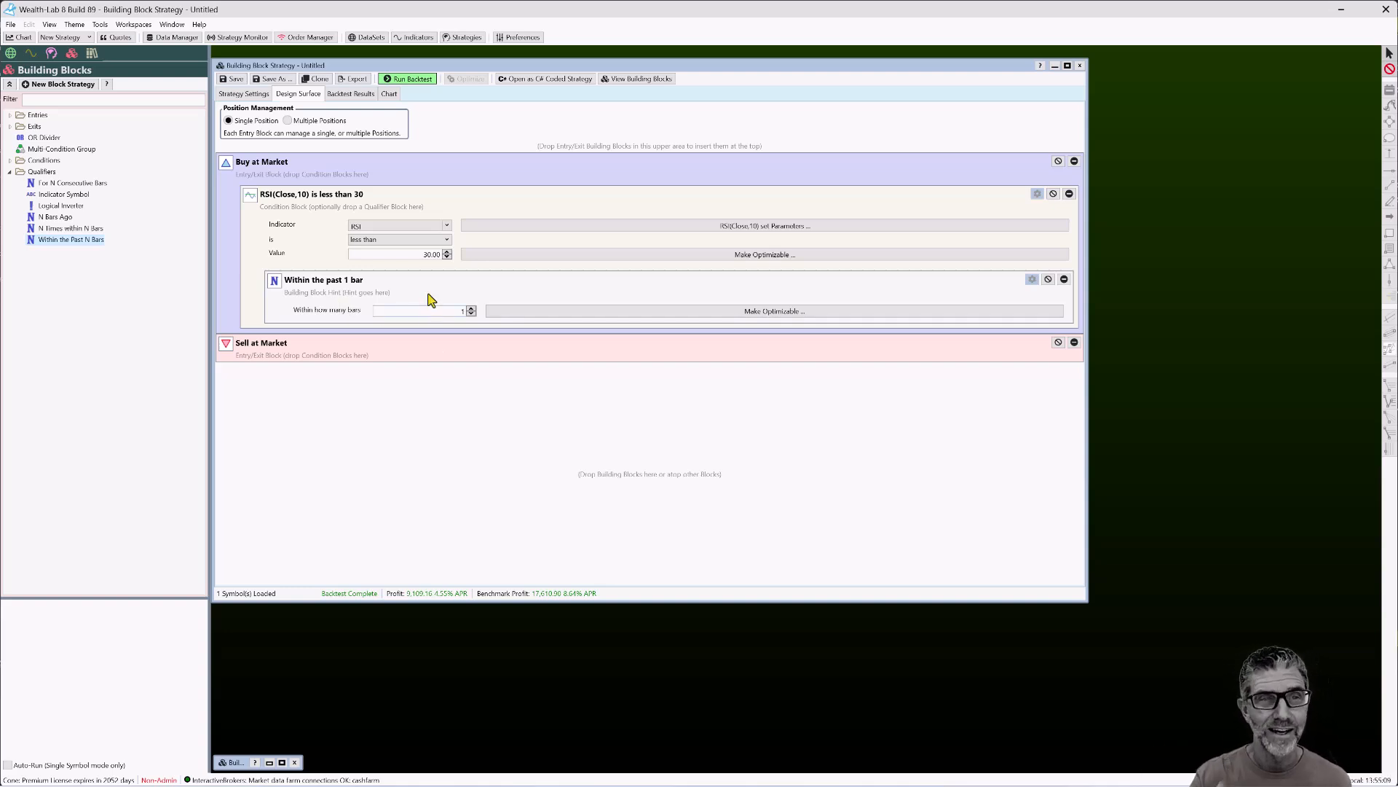
left_click_drag(464, 313, 451, 313)
type("10")
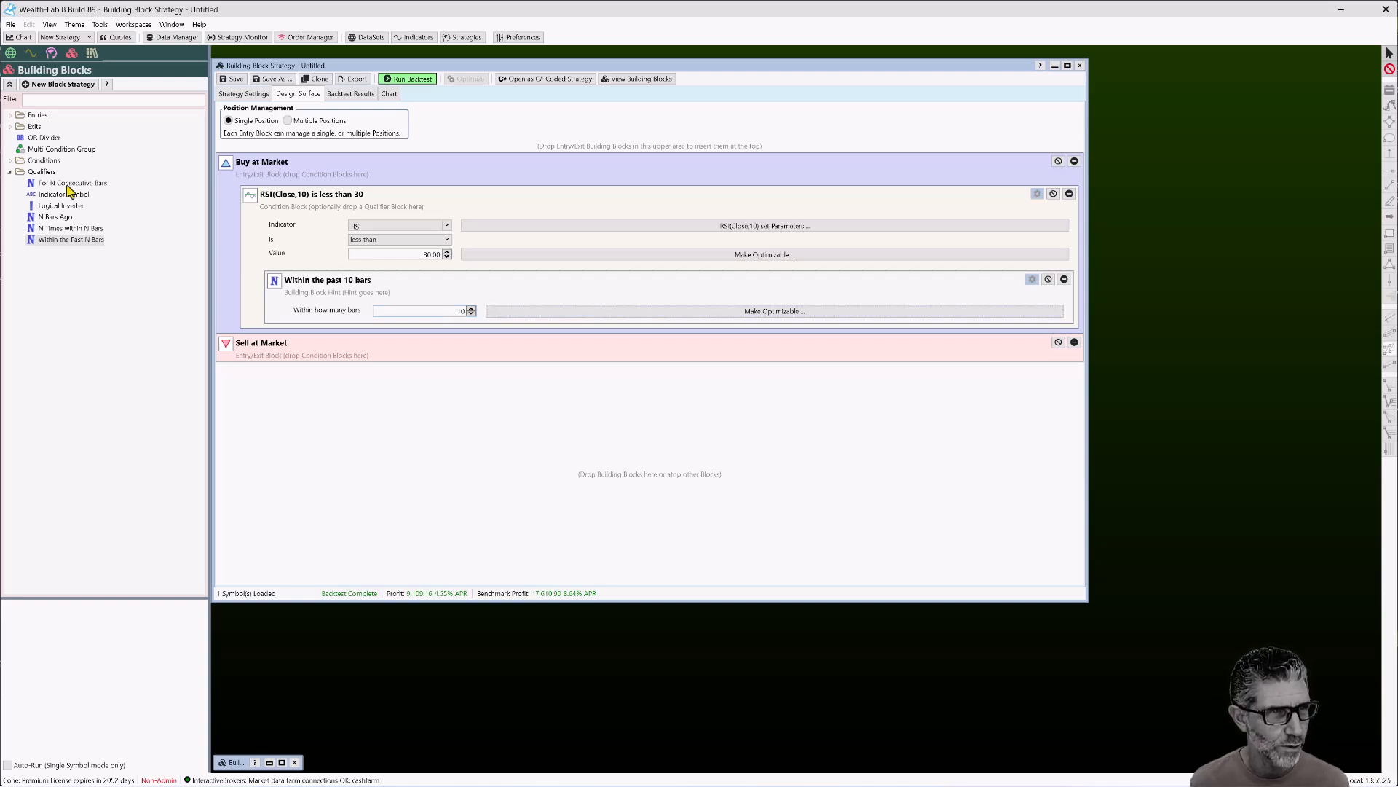
Collapse the Qualifiers folder in the Building Blocks tree to hide its six qualifier types
left_click(10, 173)
left_click(11, 173)
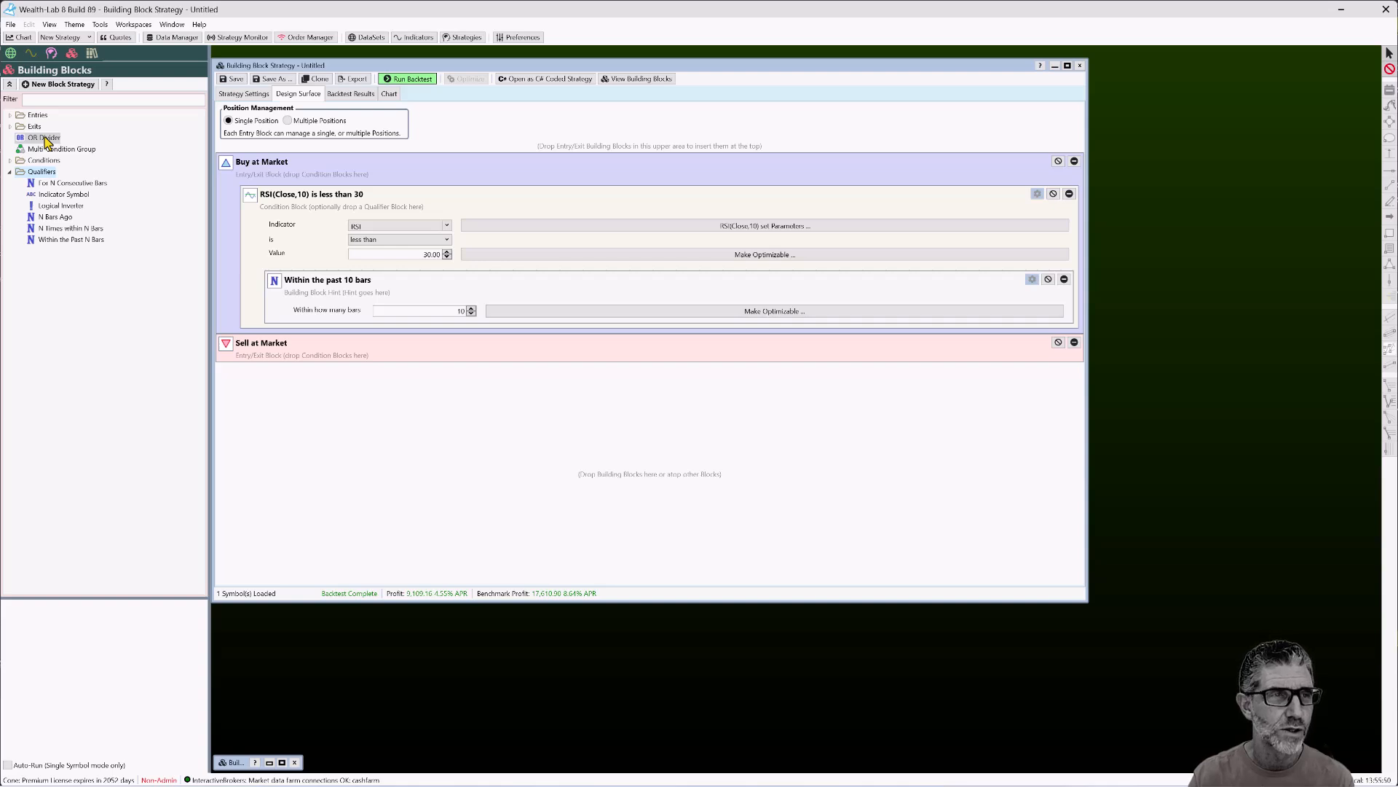
left_click(10, 172)
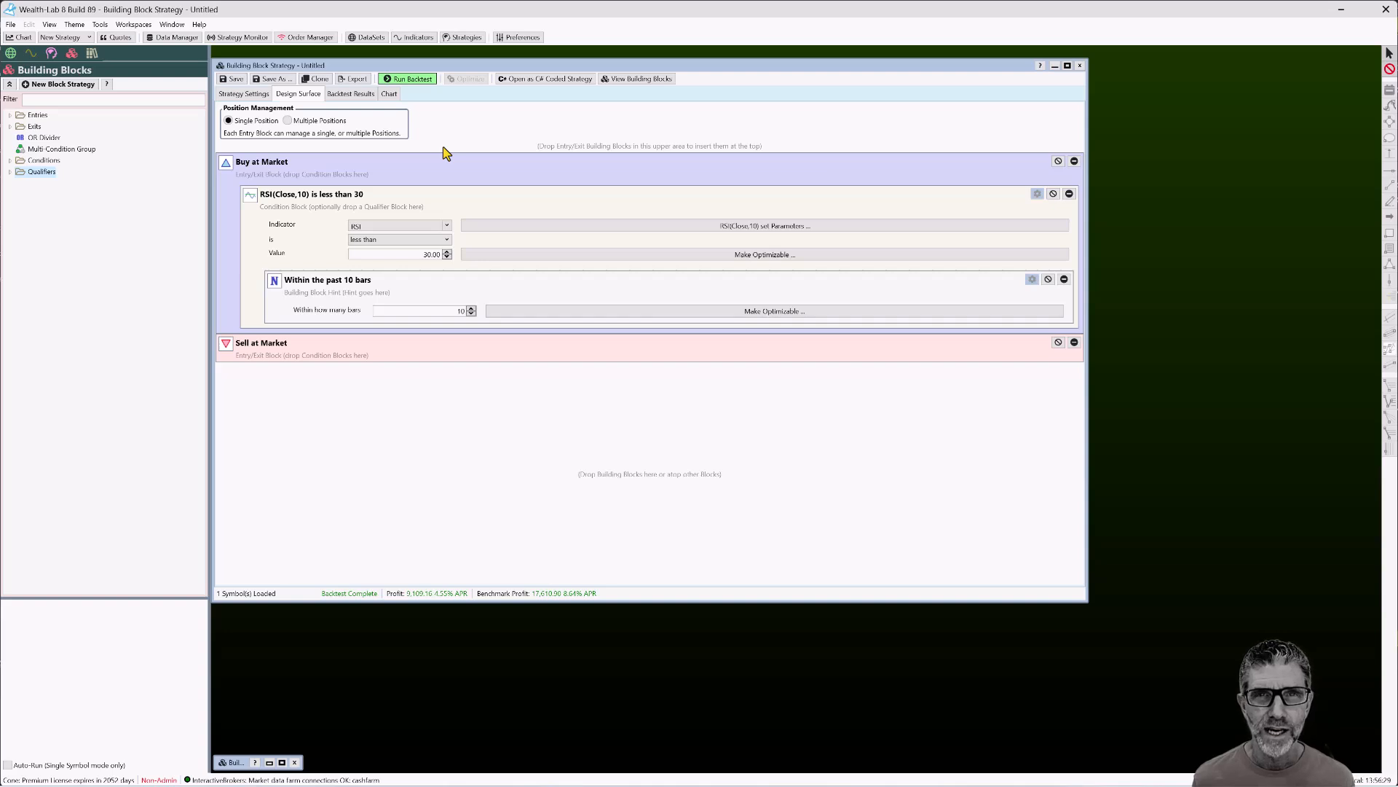